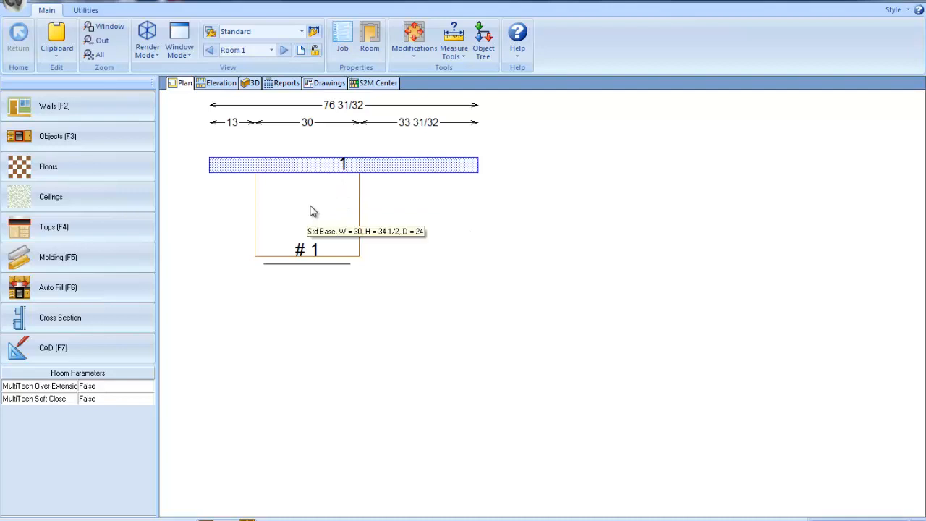
right_click(312, 211)
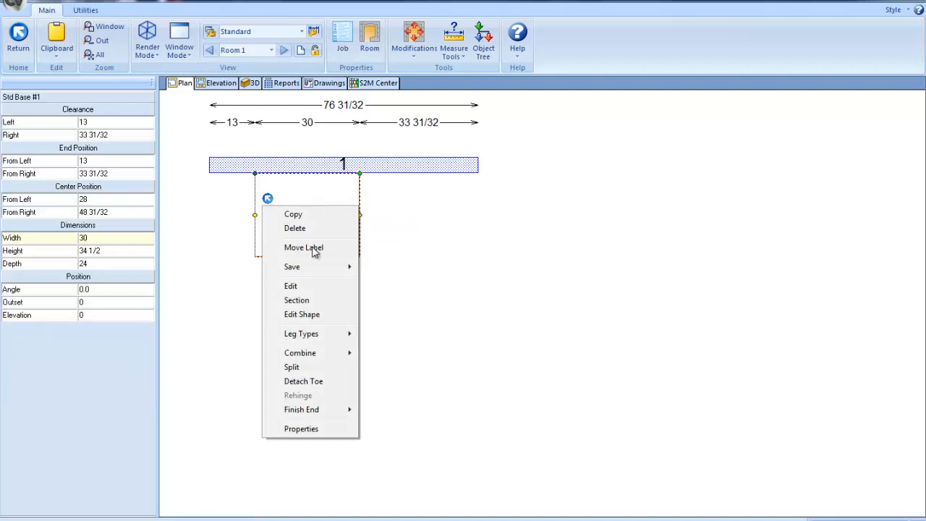
click(315, 318)
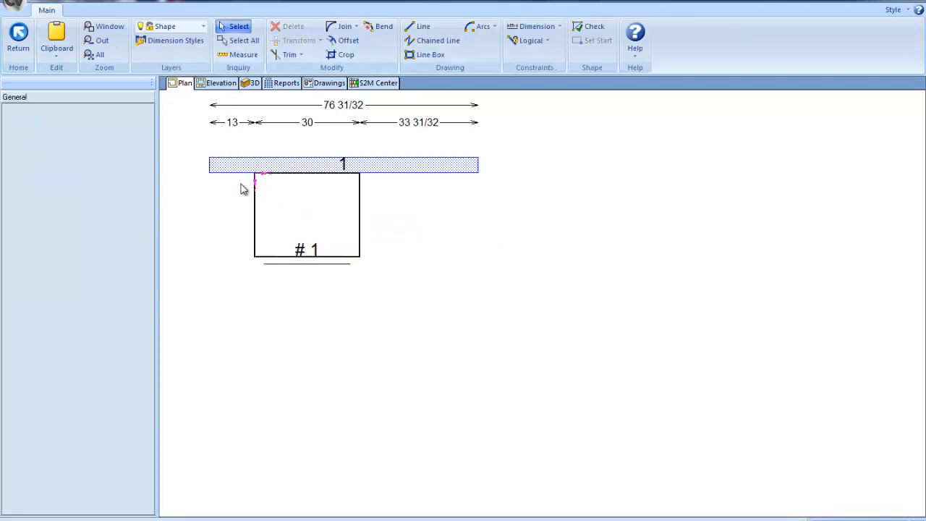
click(19, 41)
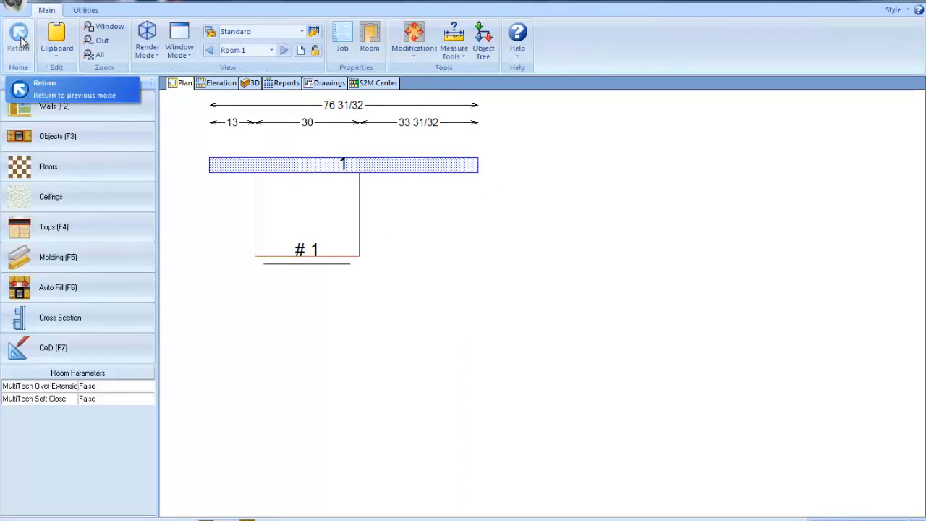
- Open the standard base cabinet for editing and display its plan view
click(294, 219)
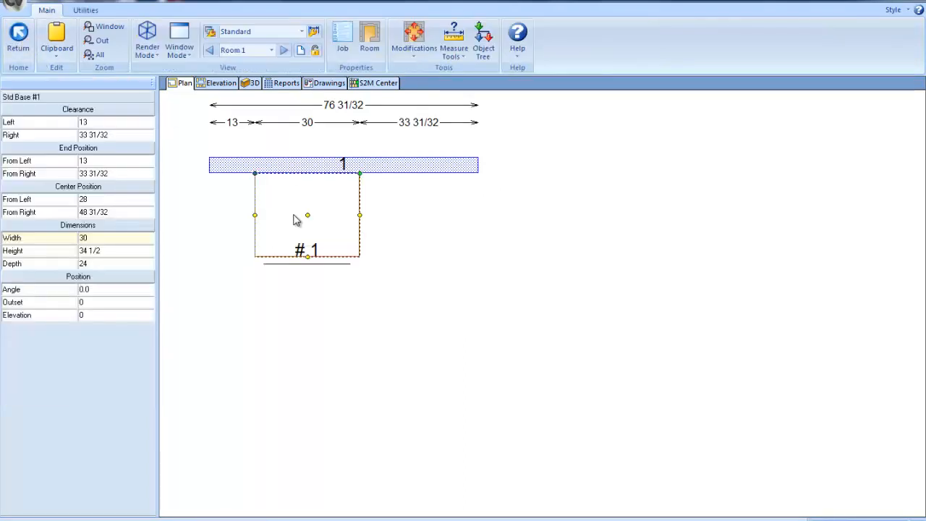
double_click(295, 219)
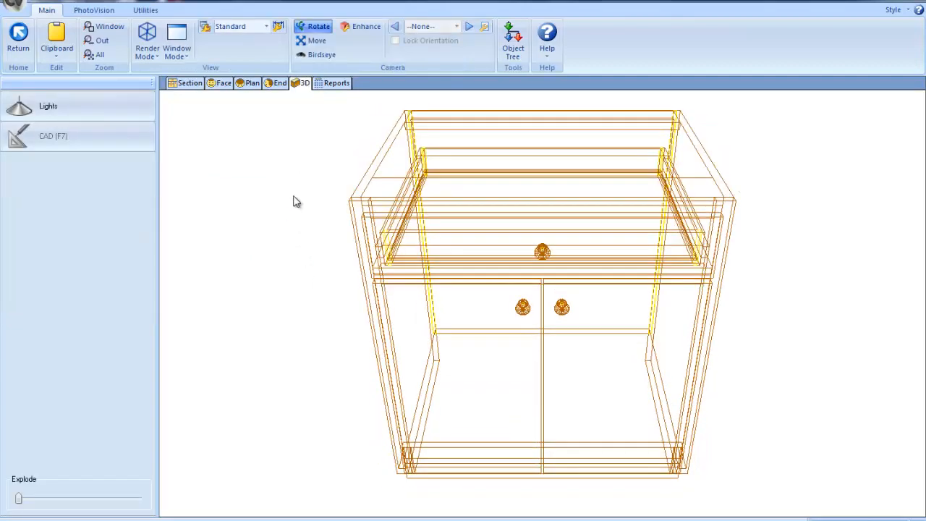
click(224, 83)
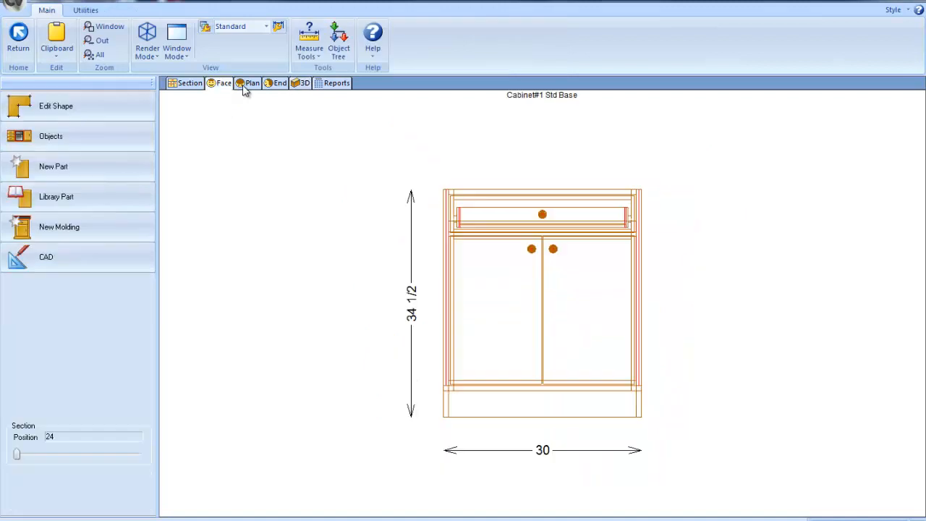
click(251, 84)
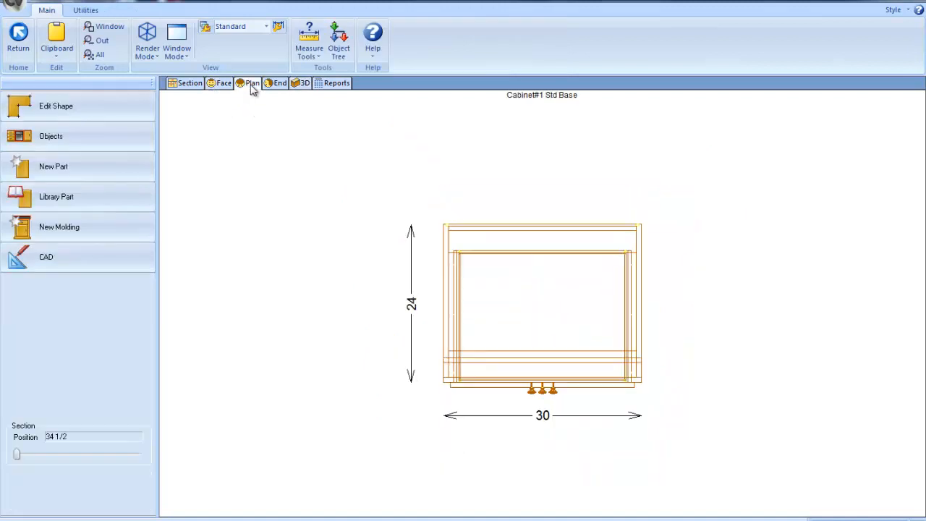
- Display the cabinet's plan, face and end views in a three-pane layout, and restore the single plan view
click(179, 54)
click(210, 105)
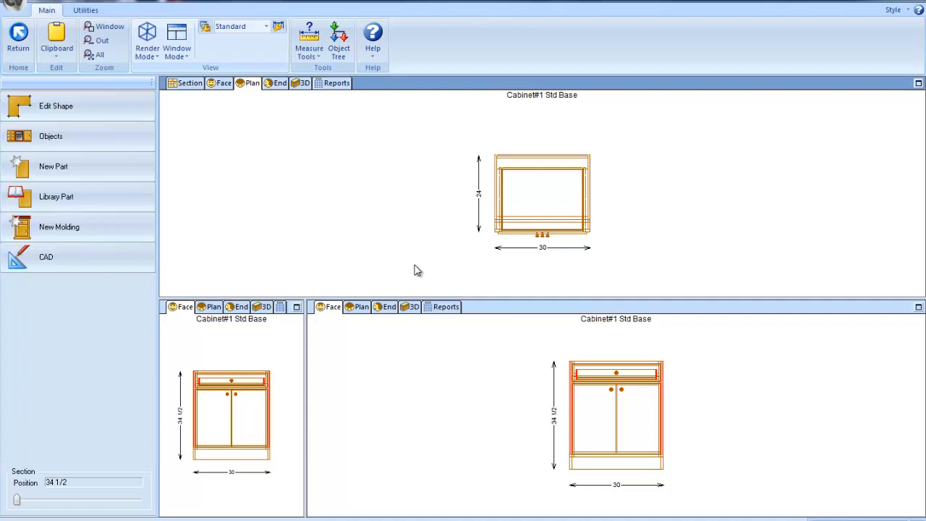
click(389, 308)
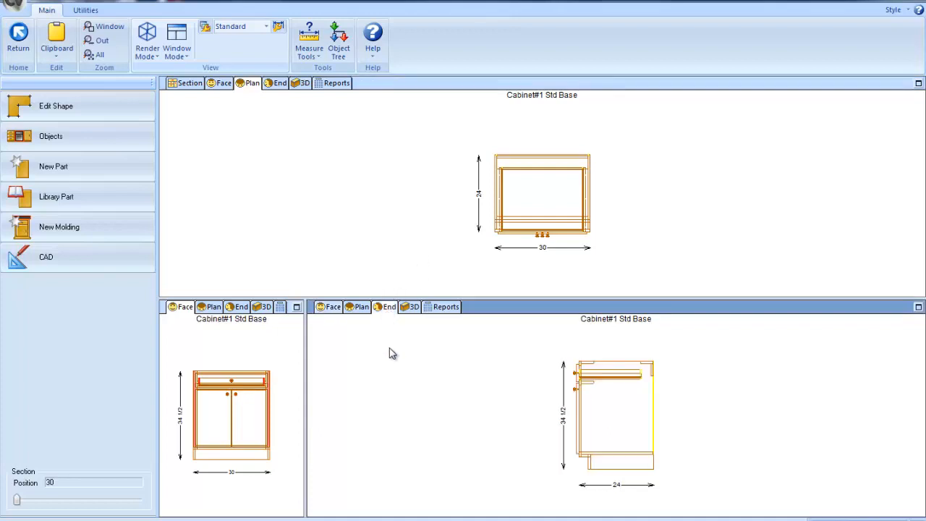
click(180, 58)
click(195, 77)
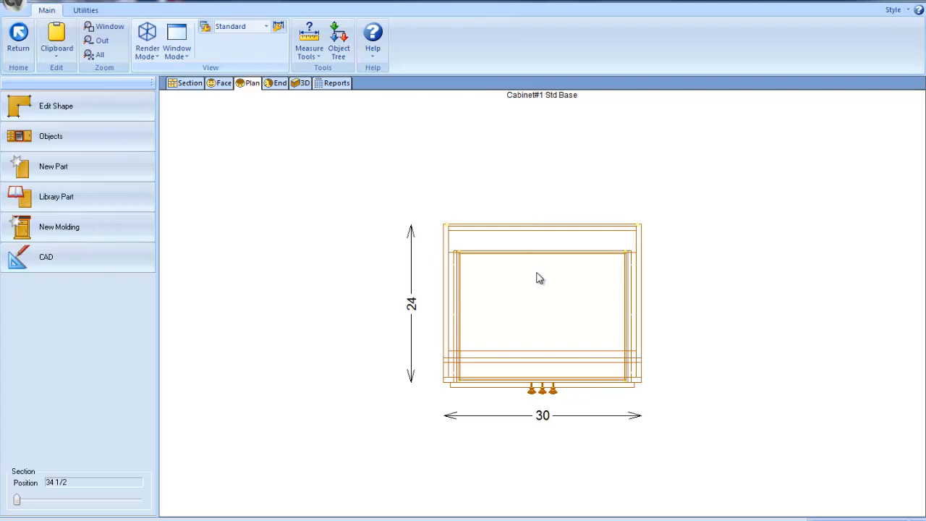
- Open the cabinet's outline for shape editing in the plan view
scroll(539, 279, up, 1)
scroll(539, 279, up, 1)
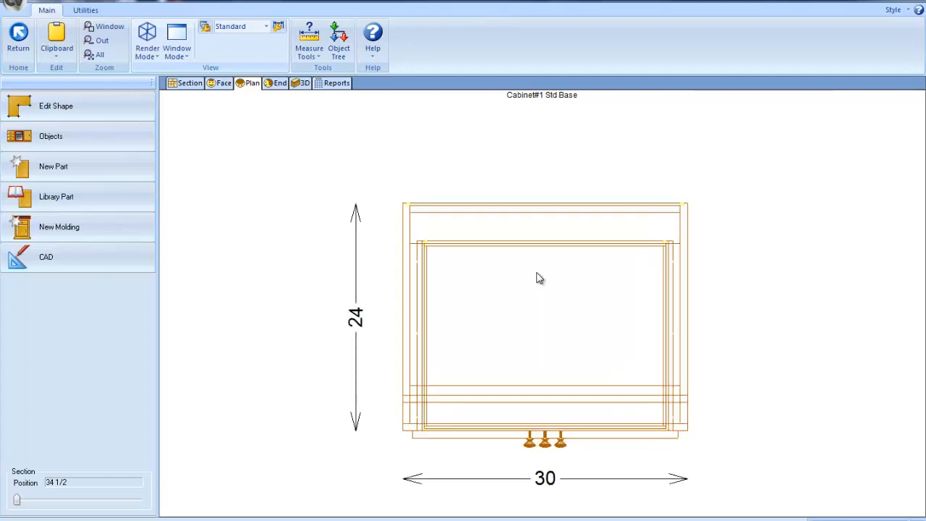
click(130, 106)
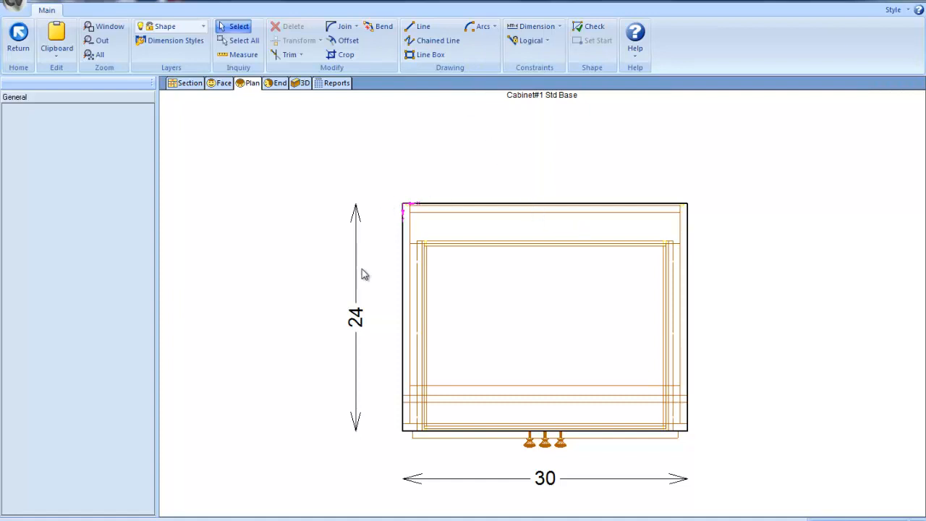
- Examine the line properties and side types of the outline's back, right end and face edges
click(617, 208)
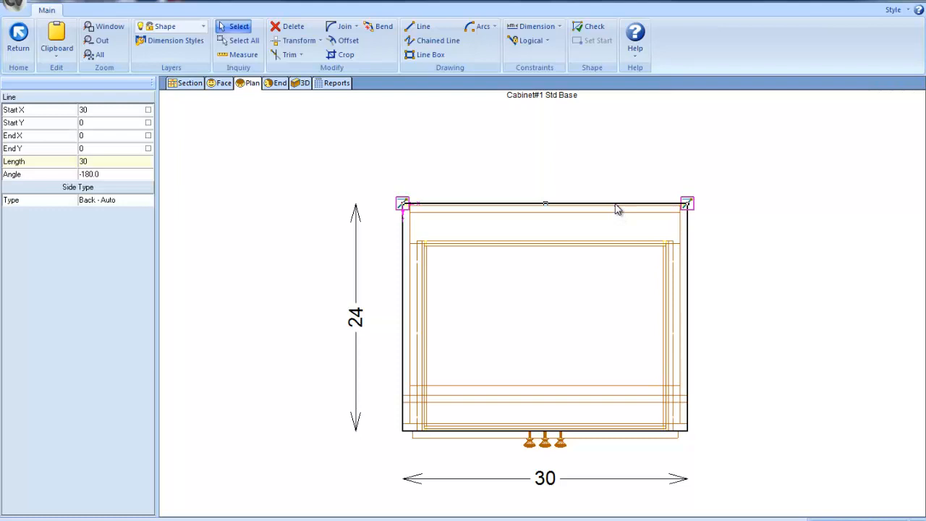
click(687, 291)
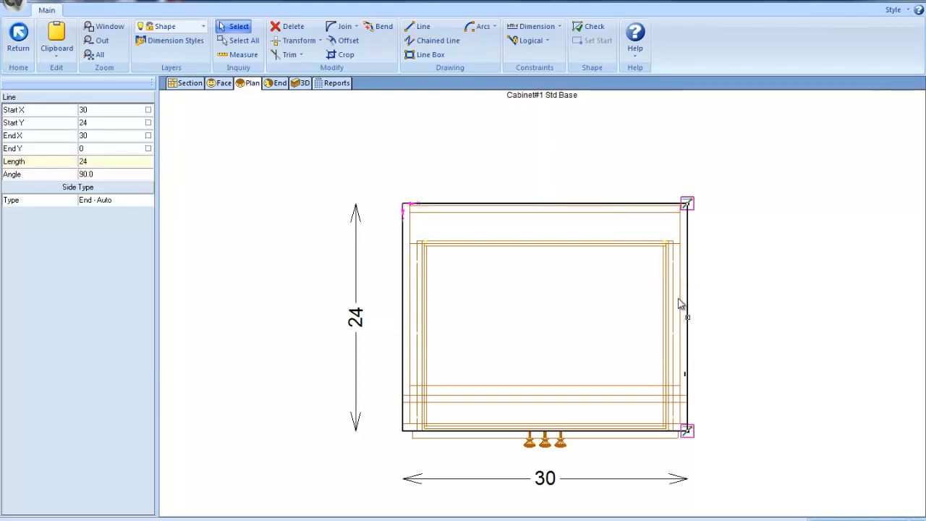
click(638, 435)
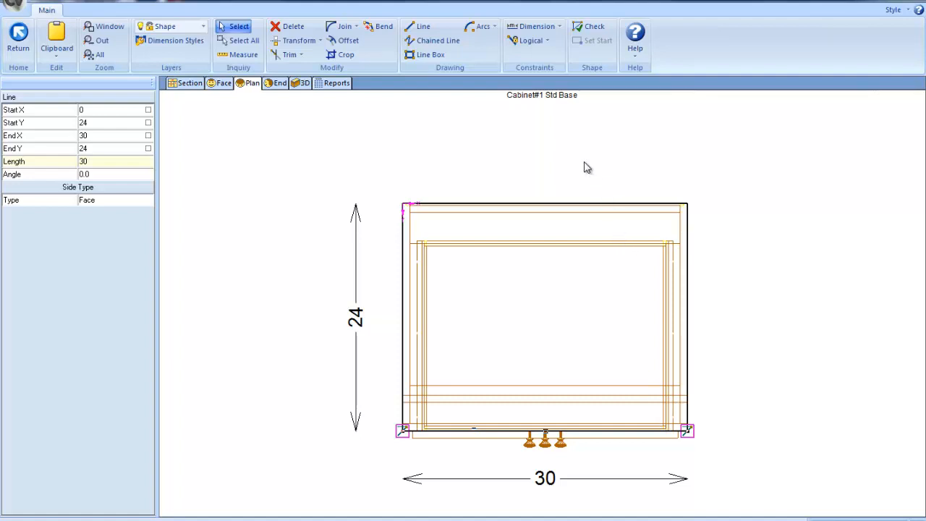
click(609, 208)
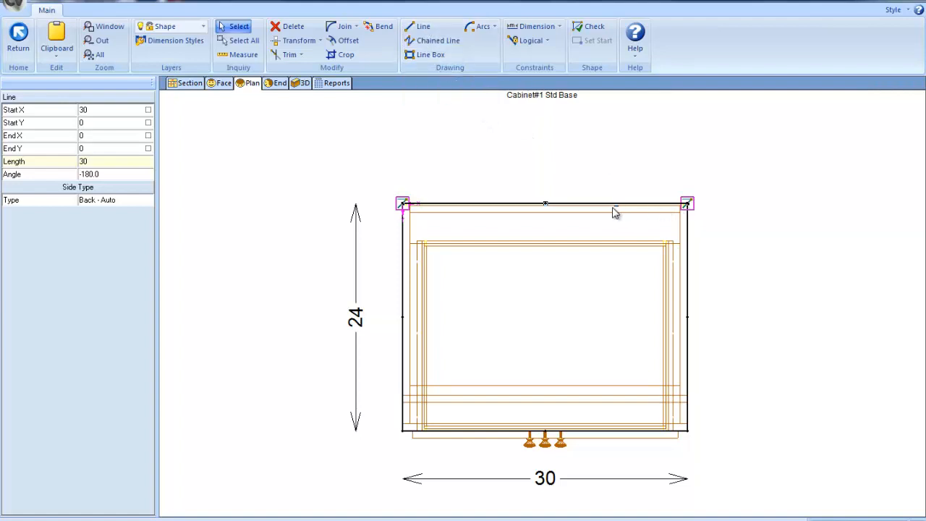
- Draw a line starting on the back edge at X 18, running 12 straight towards the face at -90 degrees
click(423, 28)
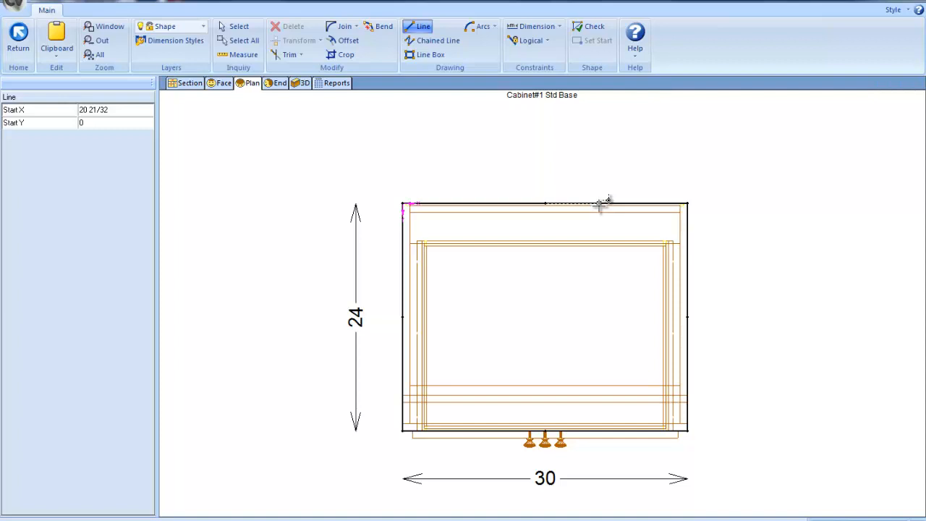
key(Tab)
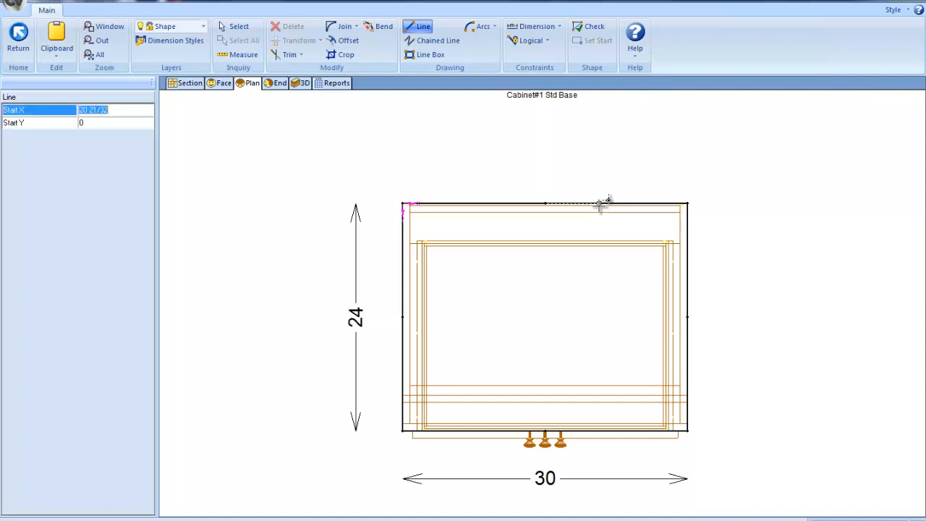
text(18)
key(Return)
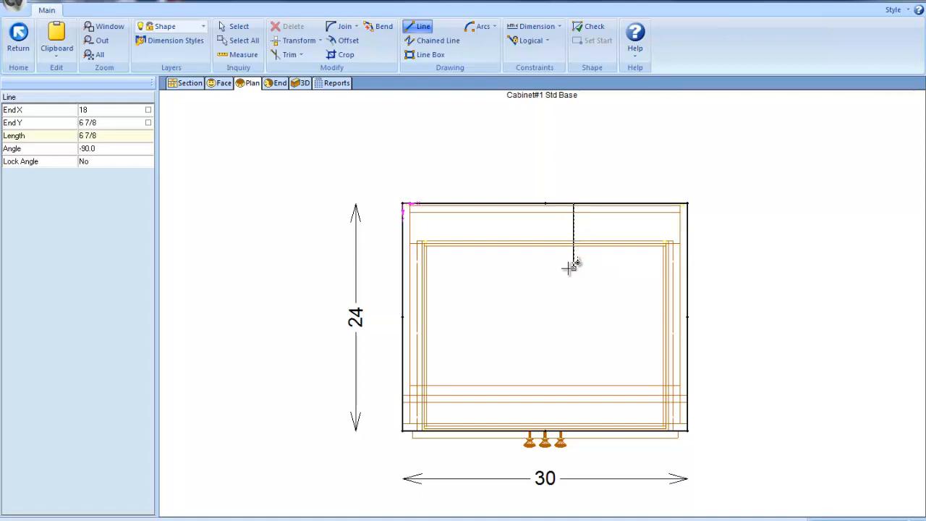
key(Tab)
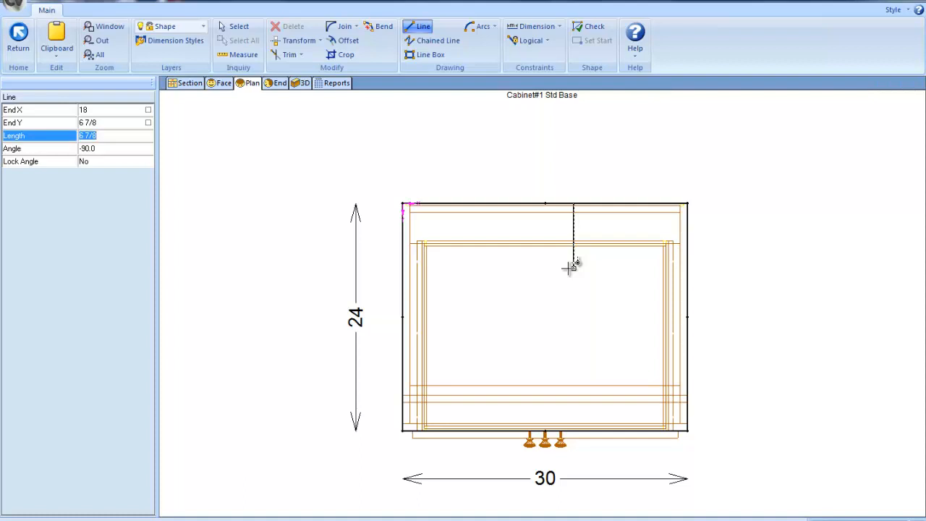
text(12)
key(Return)
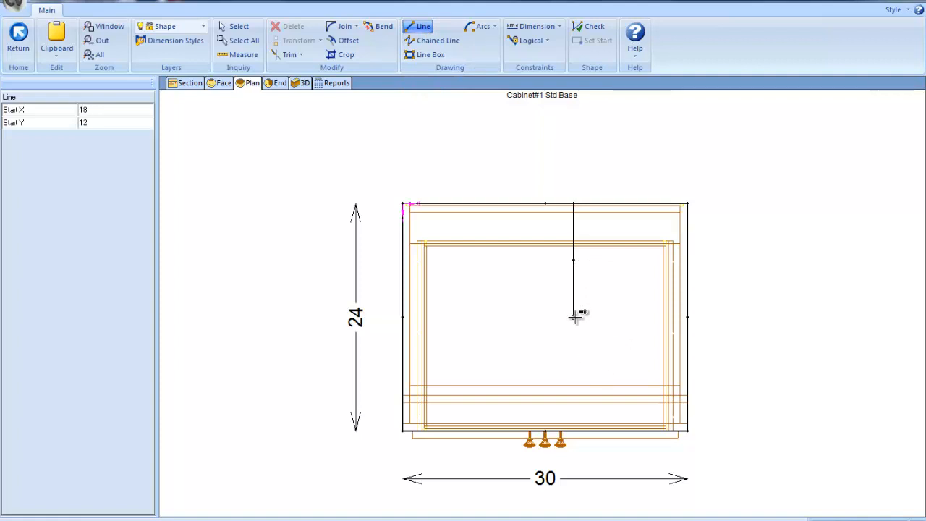
- Draw a horizontal line of length 12 from that line's free end to the right end edge, and check the shape
click(574, 316)
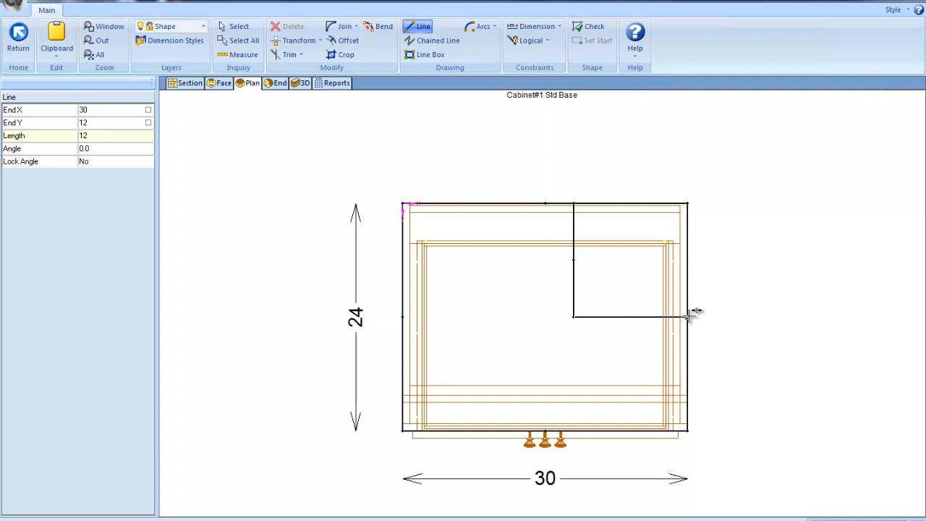
click(694, 311)
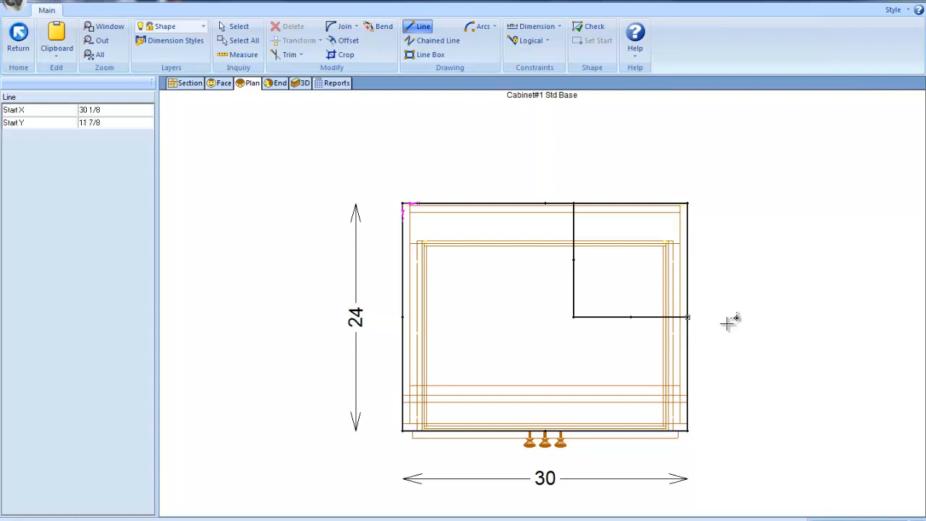
right_click(666, 323)
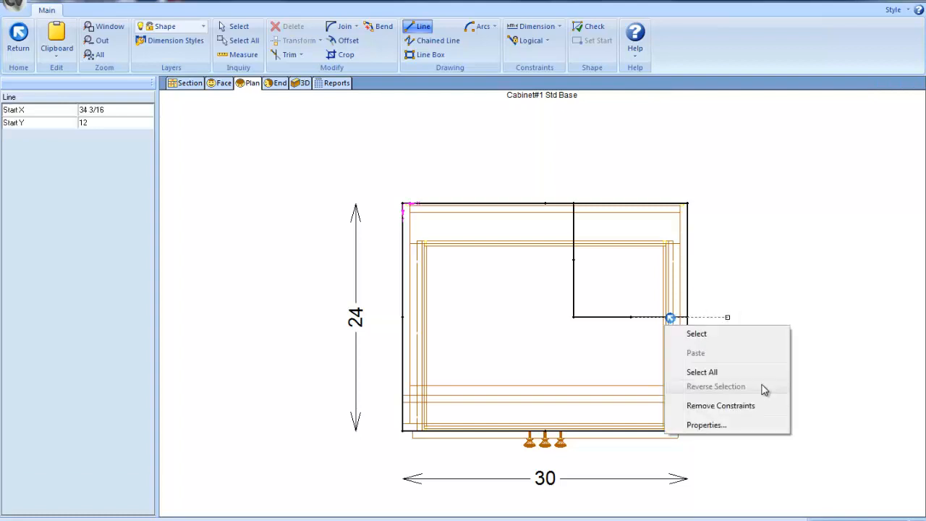
click(702, 336)
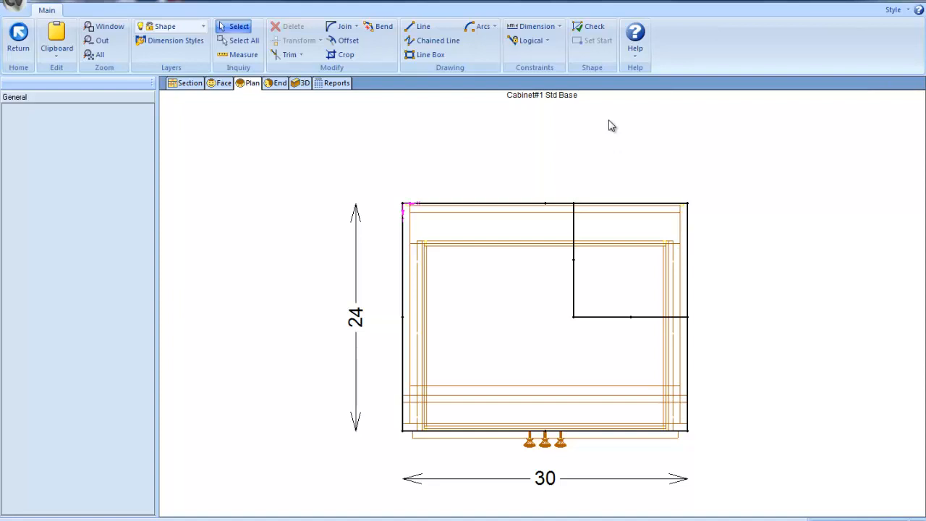
click(593, 28)
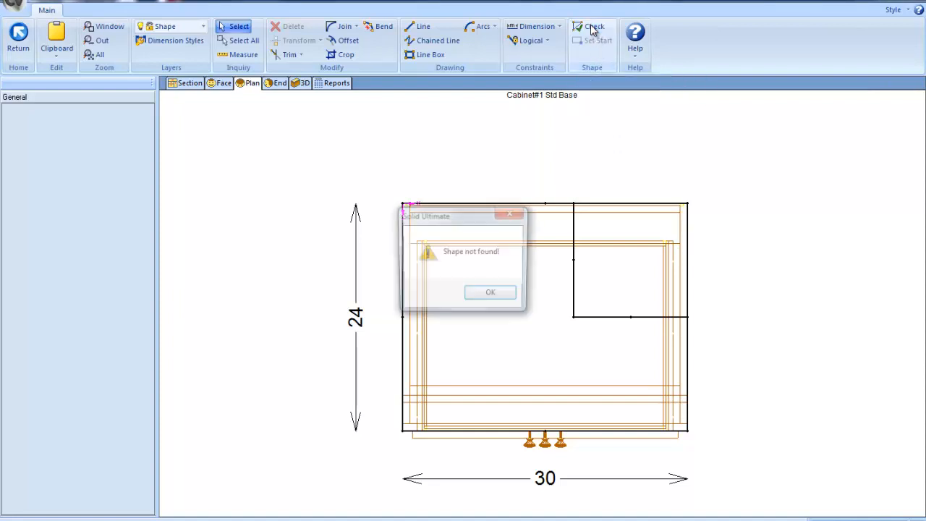
click(492, 296)
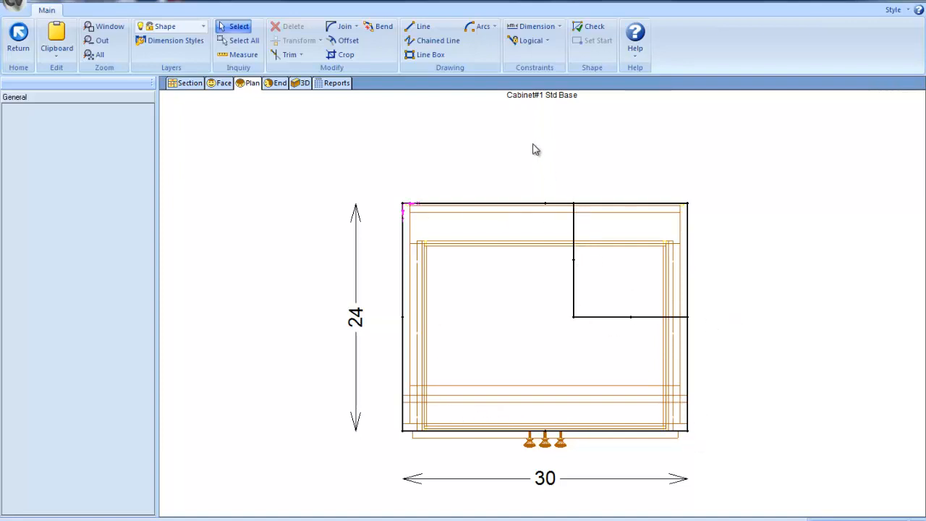
- Trim away the back edge and right end edge segments that enclose the rear right corner notch
click(299, 55)
click(307, 70)
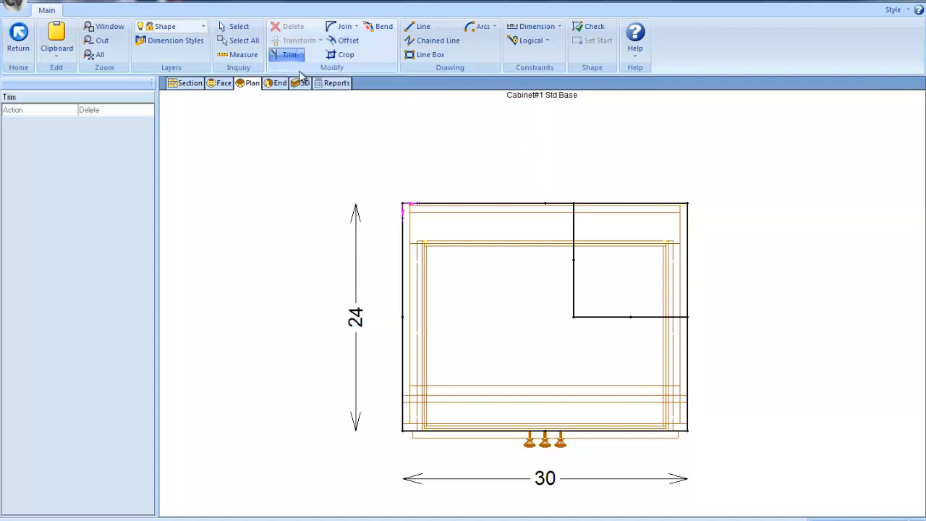
click(633, 206)
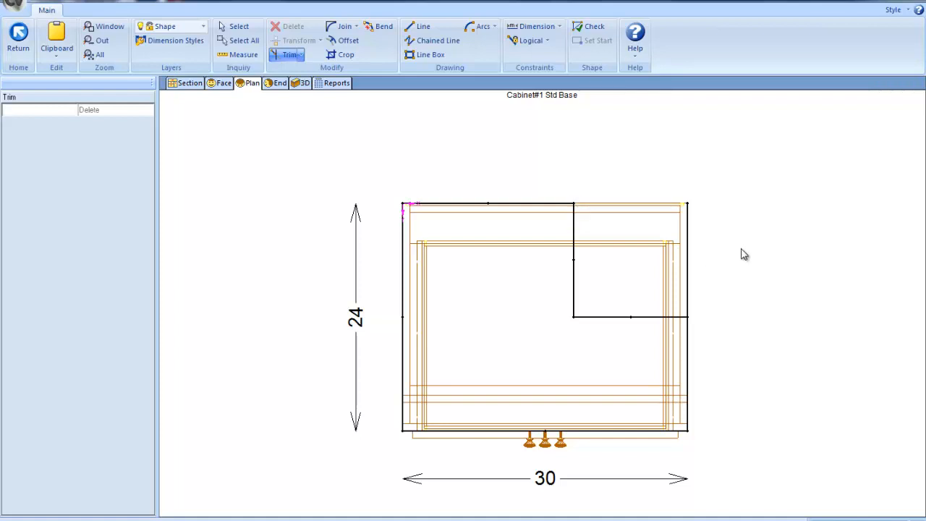
click(690, 274)
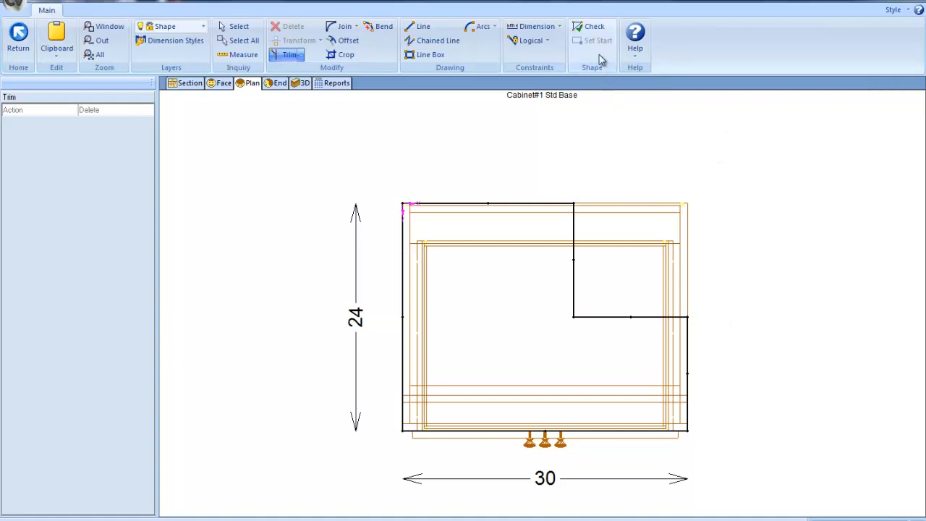
- Check the notched outline and save it as the cabinet's new shape
click(594, 29)
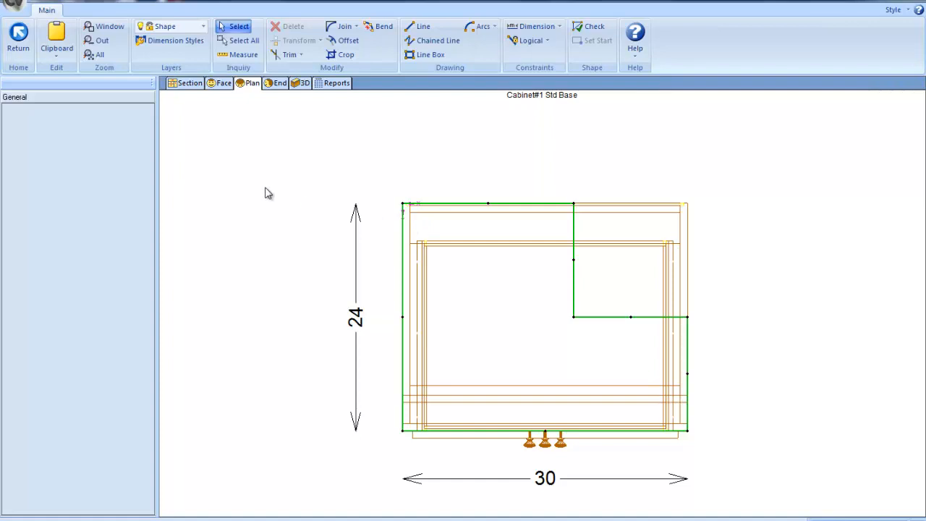
click(22, 39)
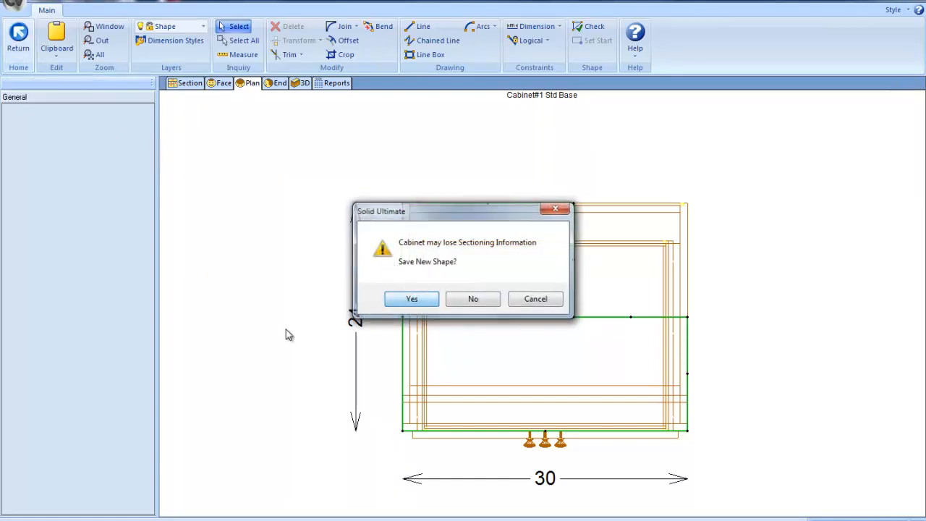
key(Return)
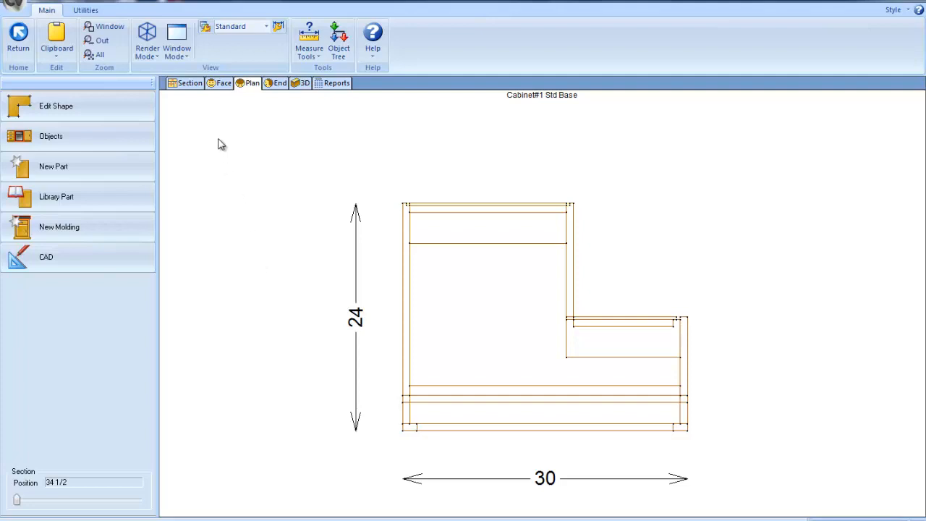
- Review the assigned side types of the face, the short right end and both notch sides in the cabinet's section view
click(189, 84)
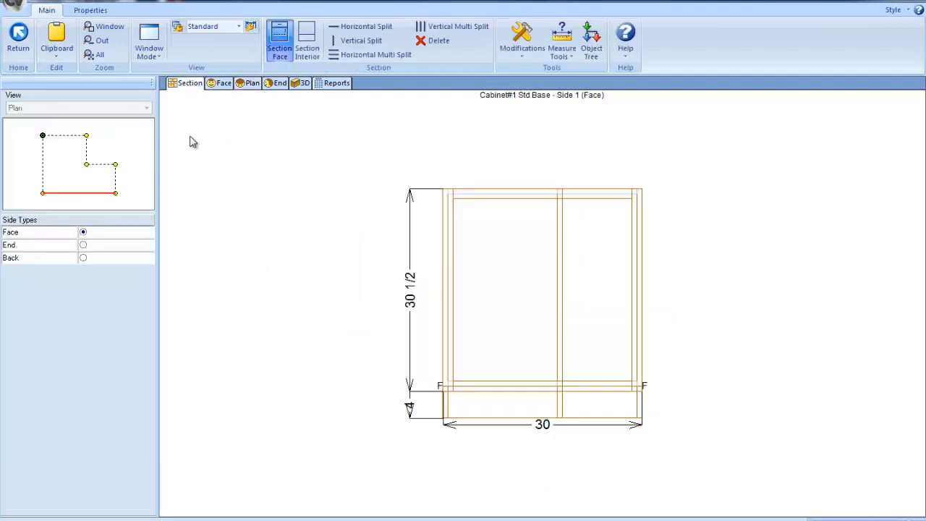
click(116, 181)
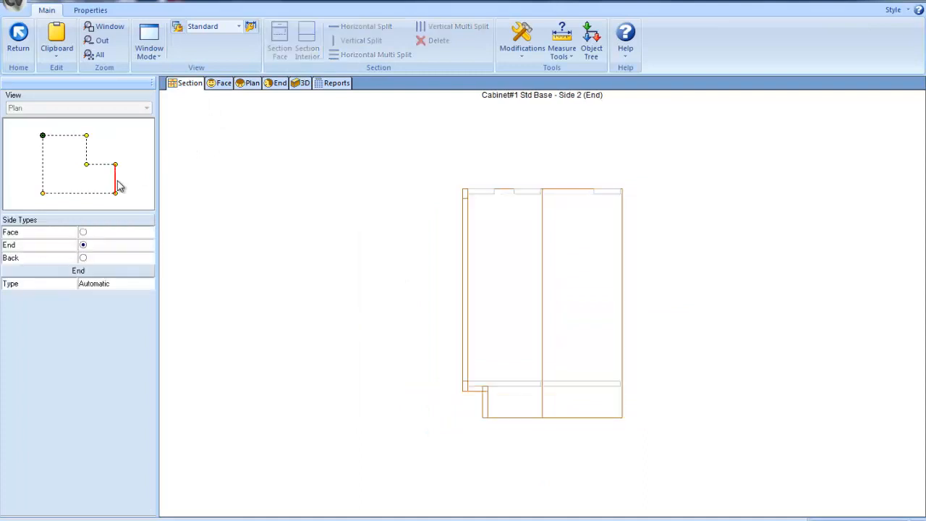
click(101, 165)
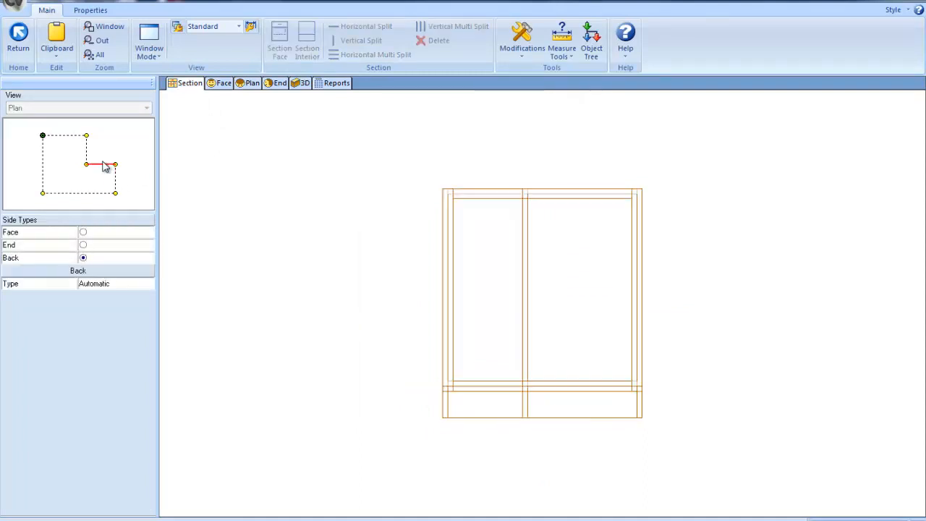
click(88, 157)
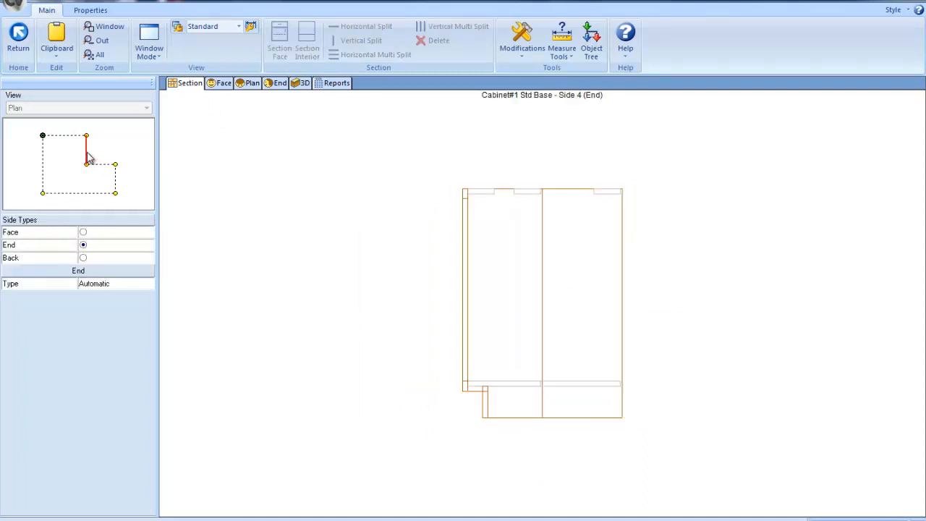
- Reopen the cabinet's plan shape for editing and check the side types of the left end and the rear edge
click(255, 85)
click(254, 84)
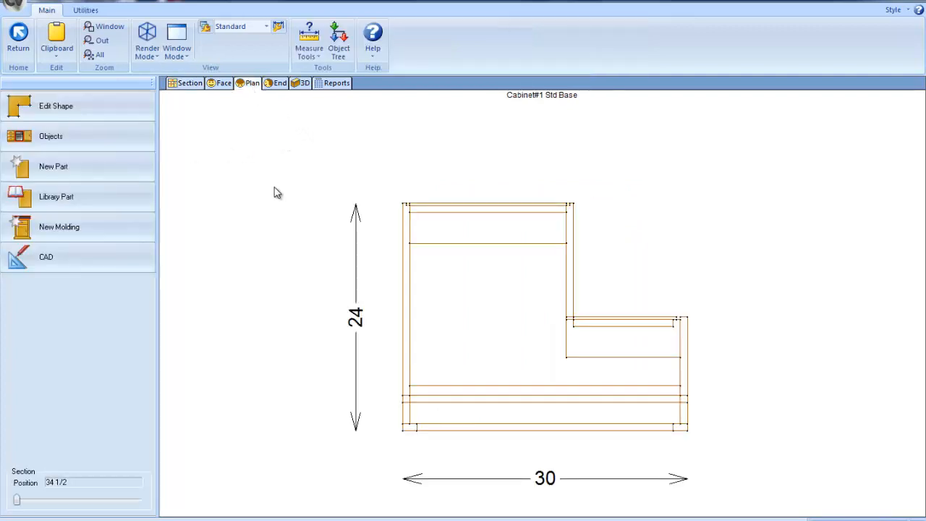
click(118, 106)
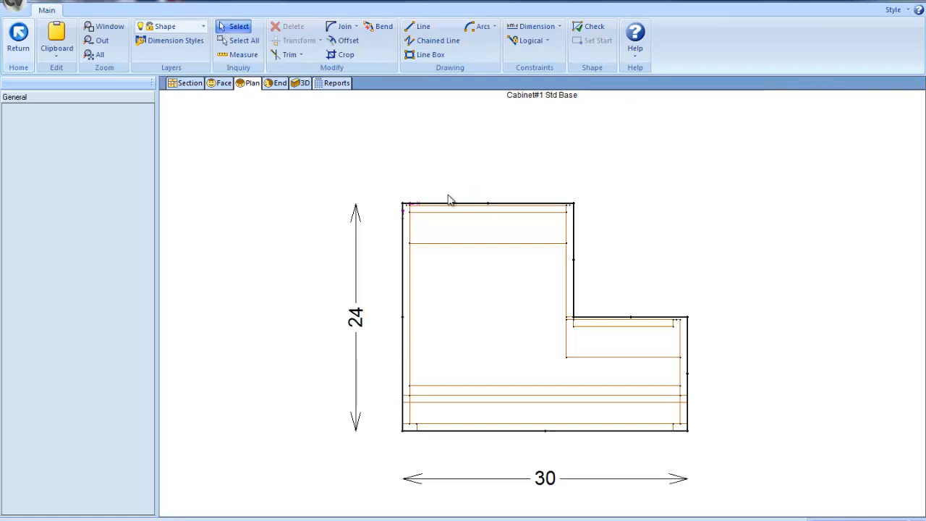
click(405, 283)
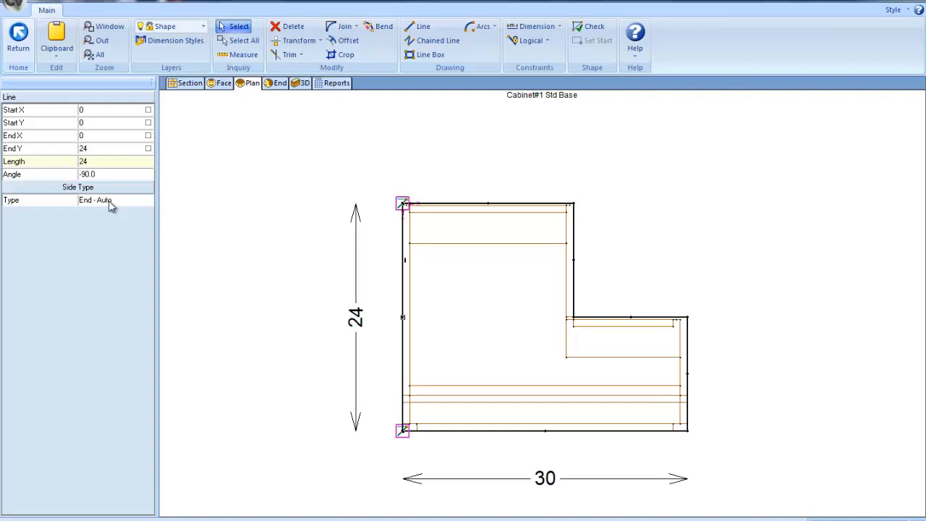
click(451, 208)
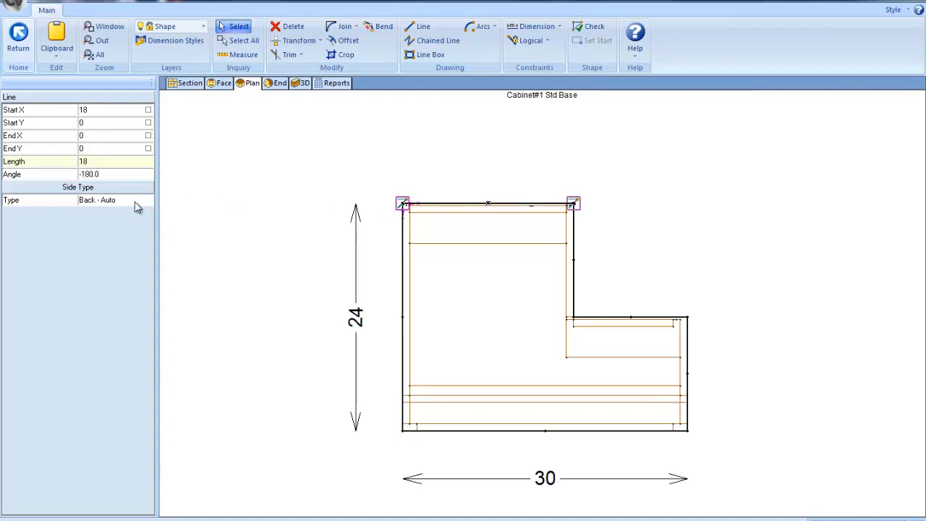
- Set the side type of the notch edge running from the rear edge towards the face to Back - Auto
click(575, 263)
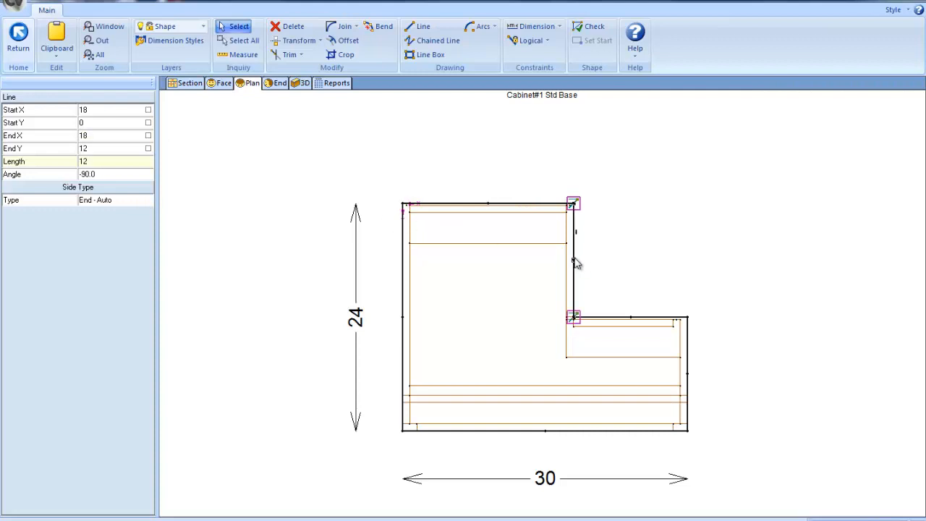
click(148, 204)
click(148, 203)
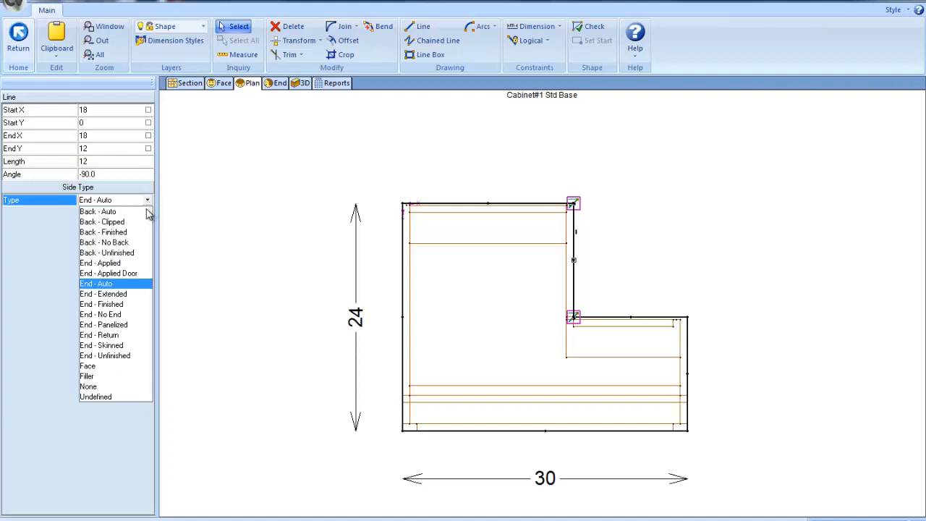
click(147, 212)
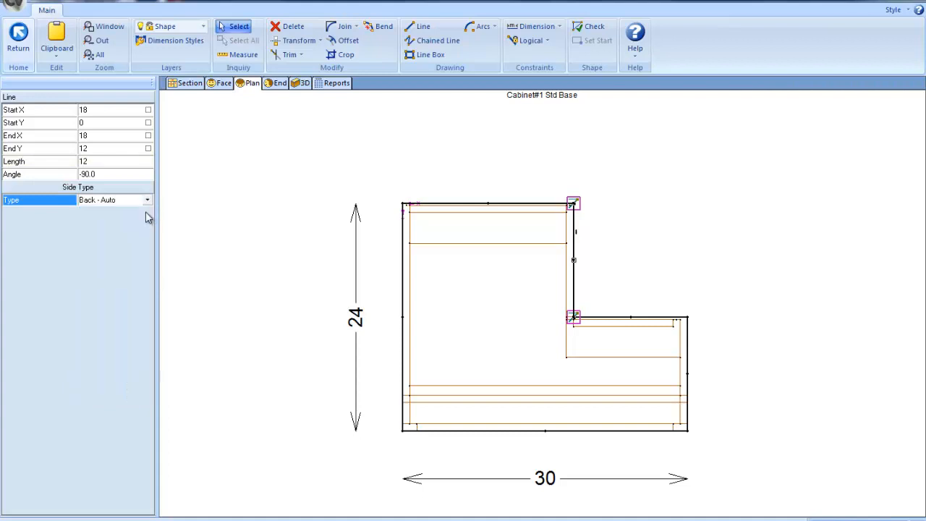
- Check the side types of the other notch edge, the short right end and the face, and save the new shape
click(640, 319)
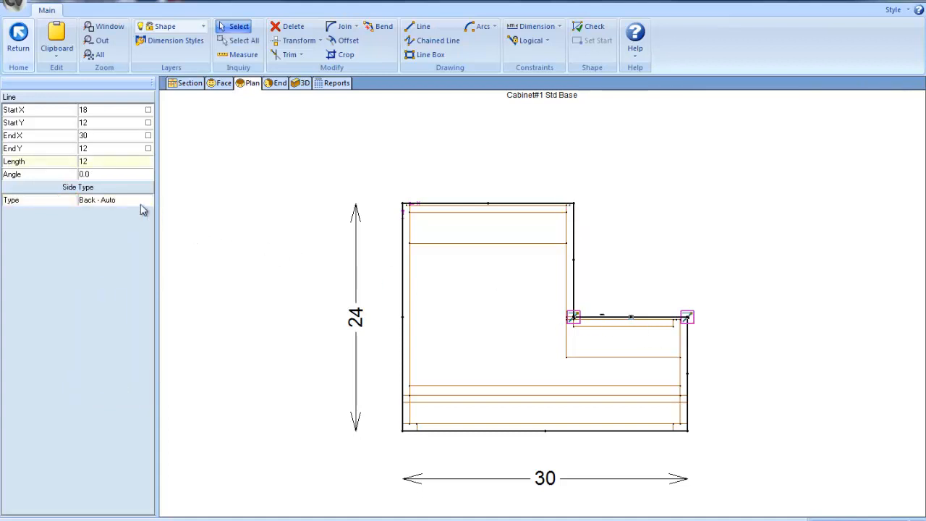
click(689, 376)
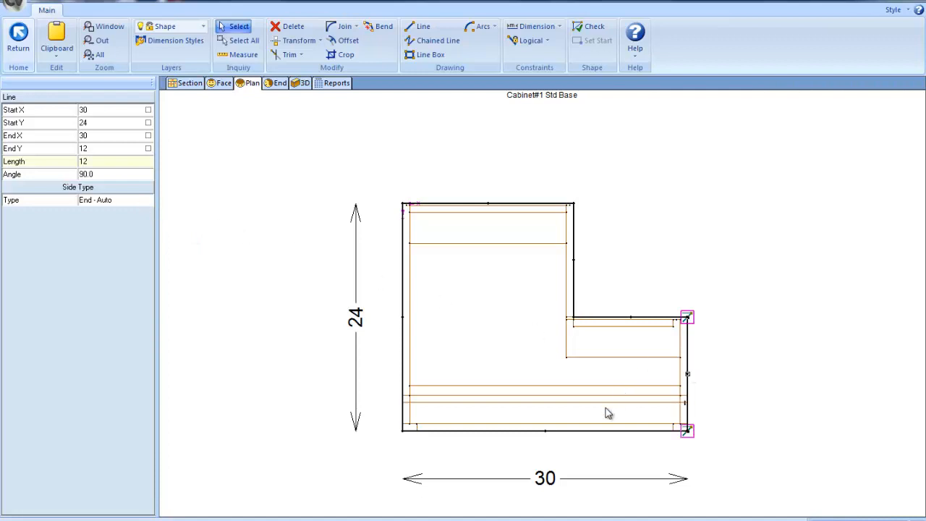
click(598, 432)
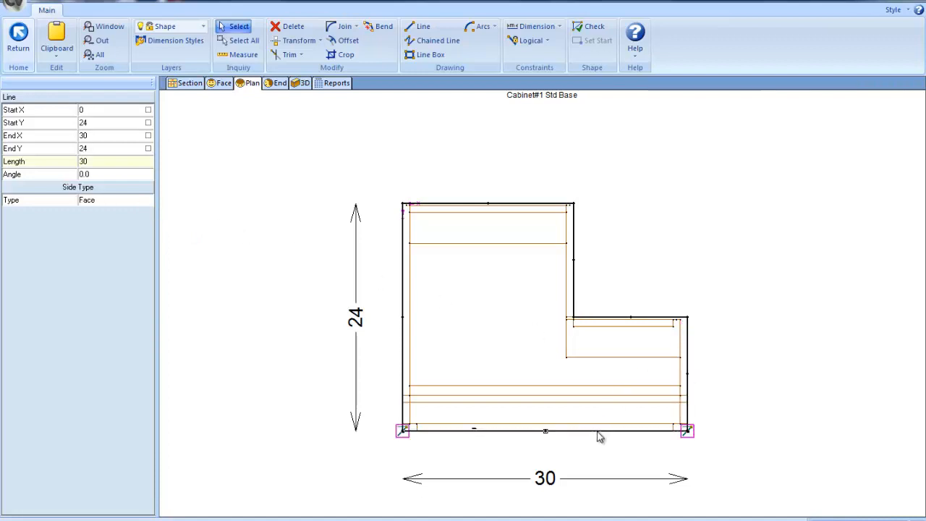
click(19, 44)
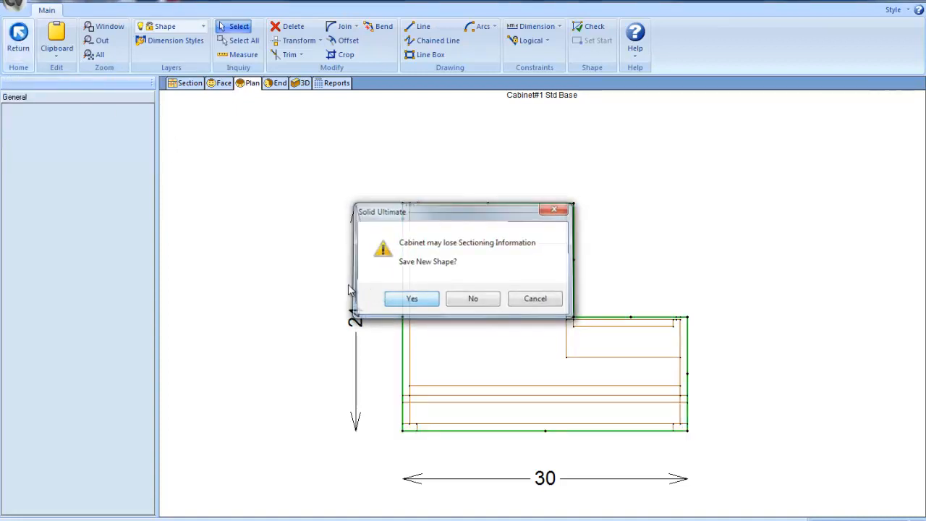
click(405, 298)
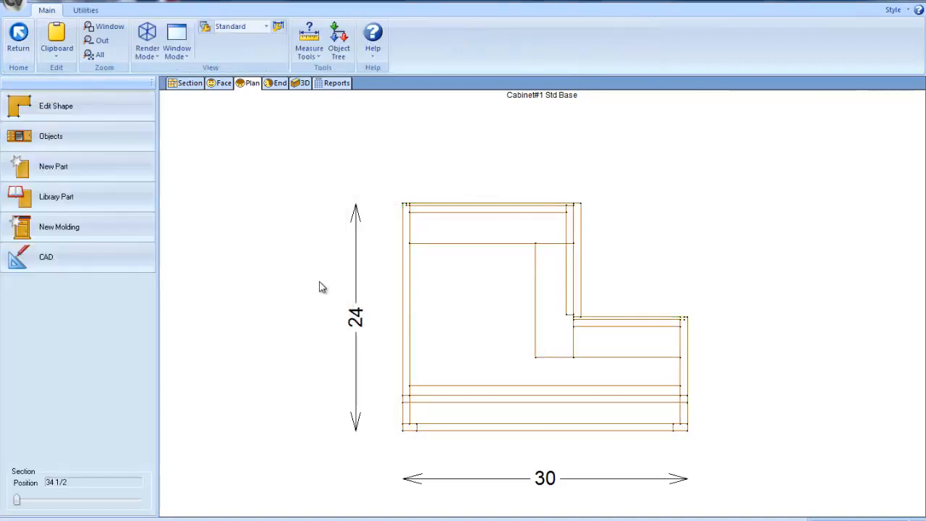
- Show the cabinet in 3D in Fill Mode and examine the notch's back panels from the front, both sides and above
click(302, 84)
drag(311, 198, 424, 217)
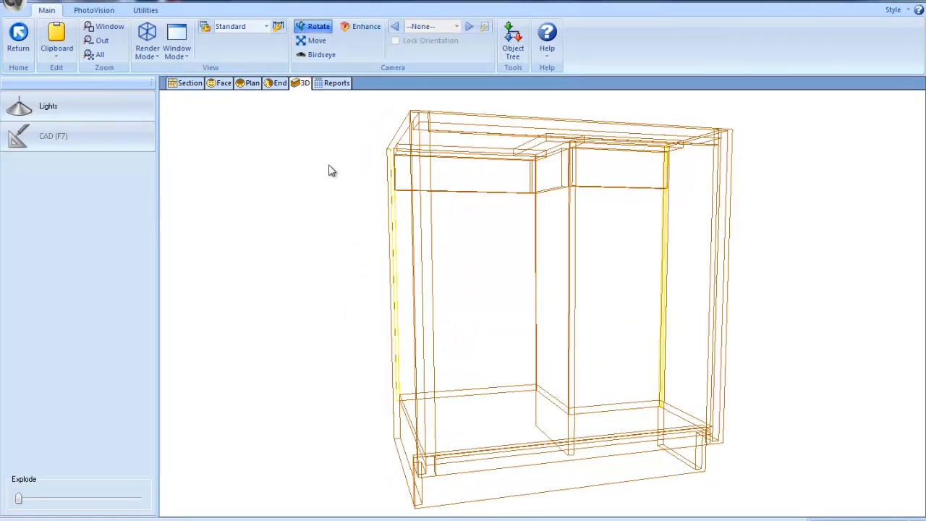
click(148, 52)
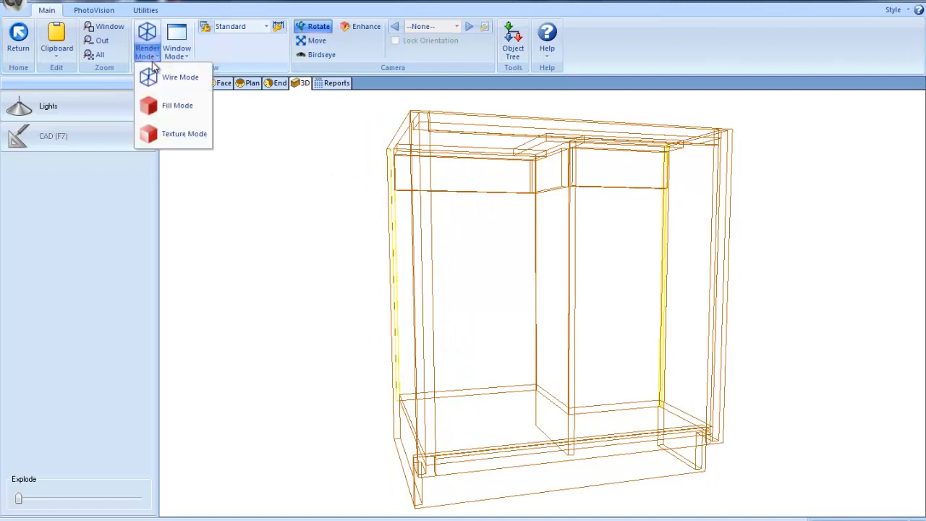
click(167, 105)
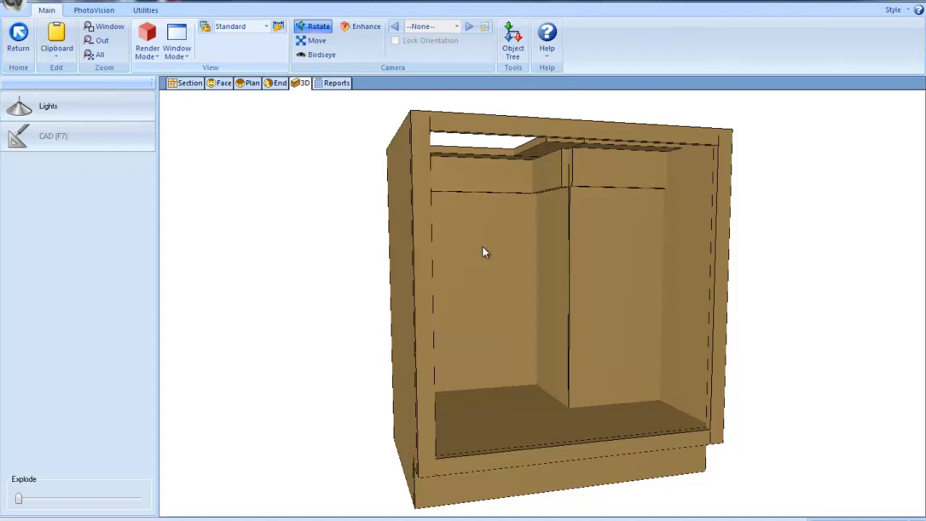
drag(537, 267, 334, 241)
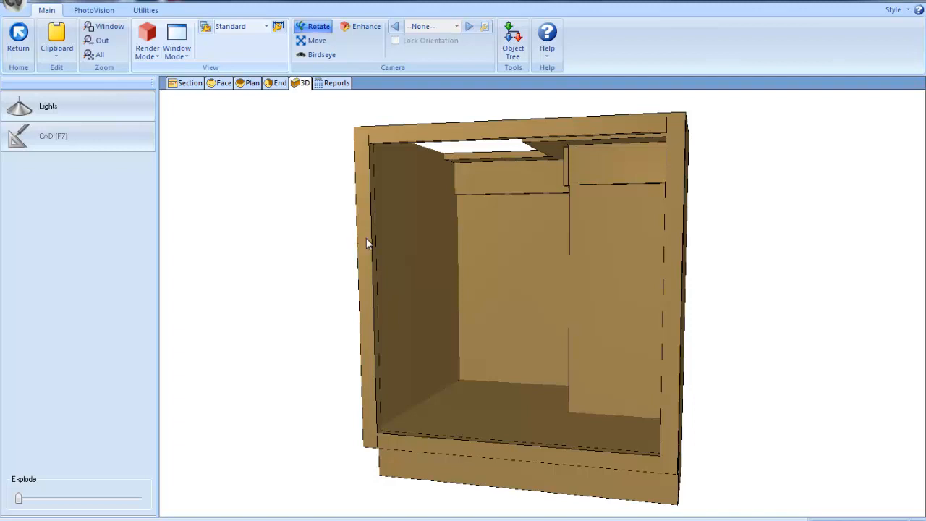
drag(430, 258, 656, 268)
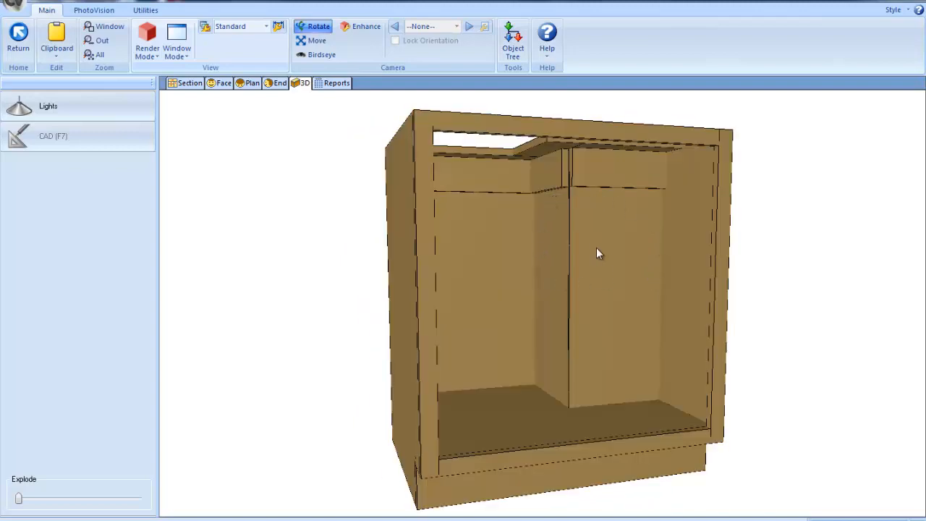
drag(593, 241, 591, 316)
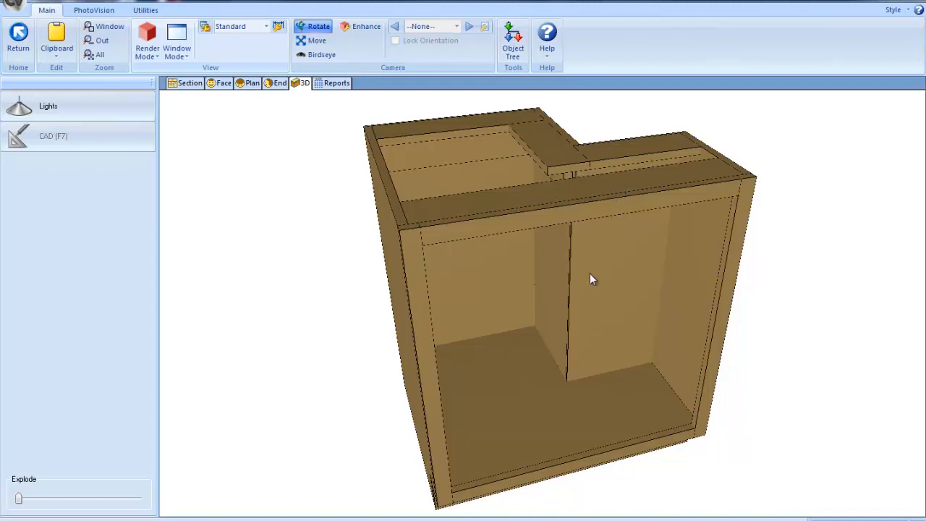
drag(590, 296, 585, 224)
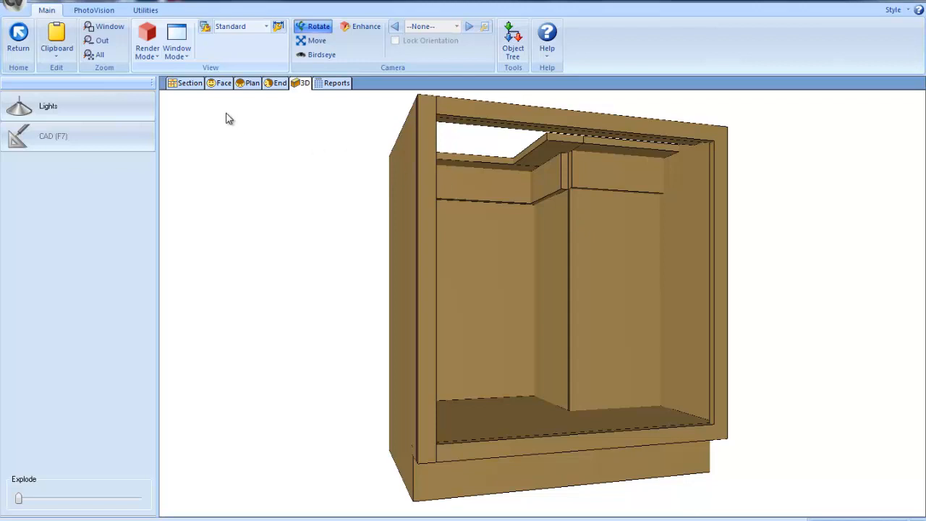
- Change the open face section to a Pair Door and inspect the cabinet in 3D
click(183, 85)
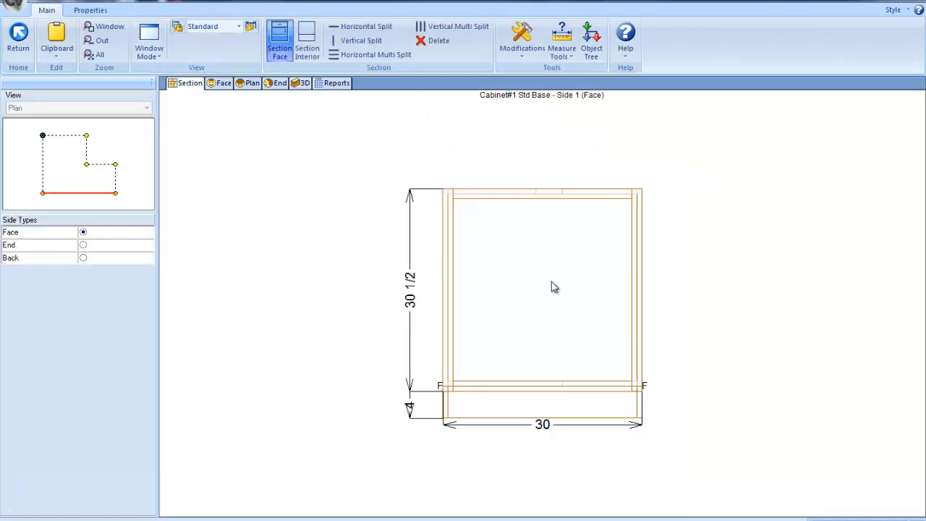
click(543, 279)
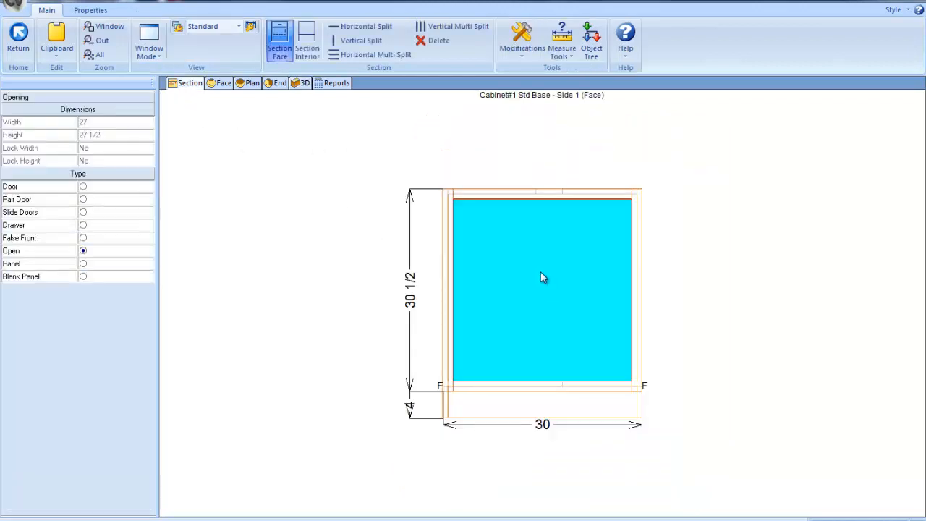
click(84, 199)
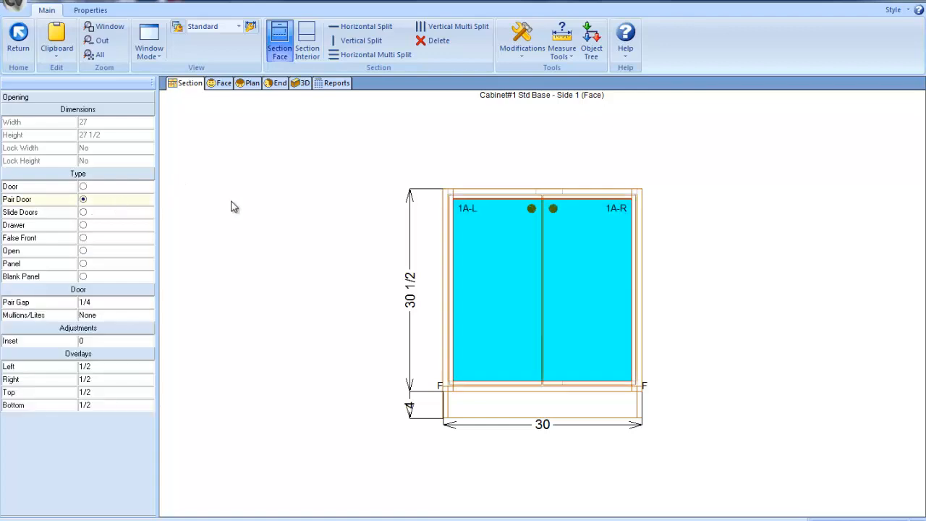
click(301, 84)
drag(337, 124, 472, 335)
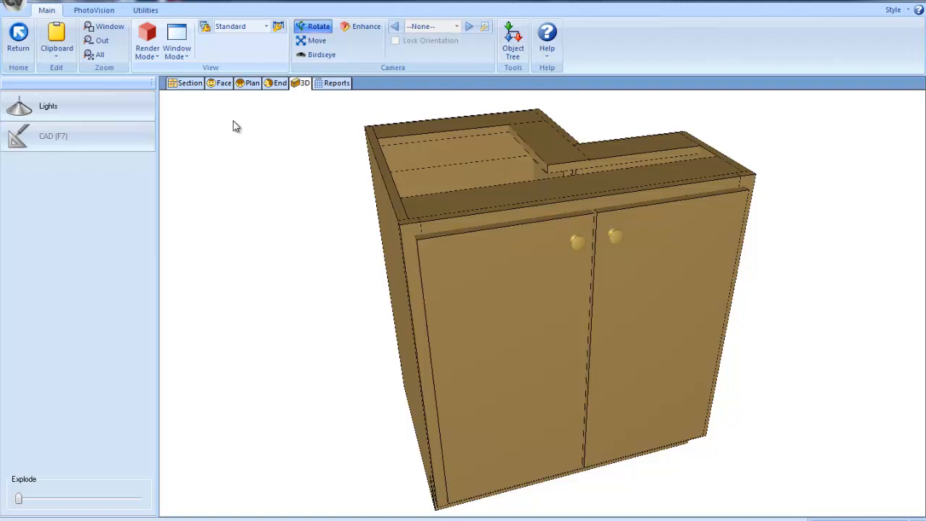
- Return to the room plan and delete the notched base cabinet from wall 1
click(19, 36)
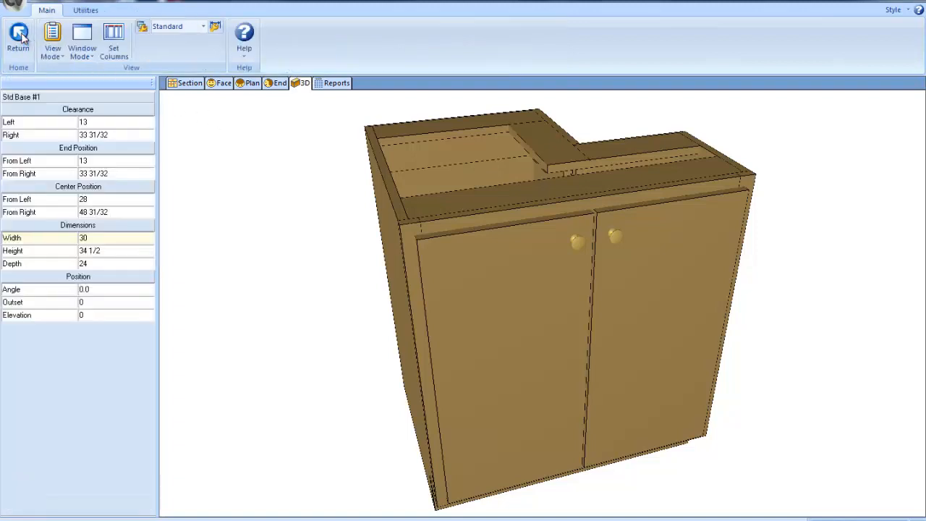
click(19, 36)
click(233, 215)
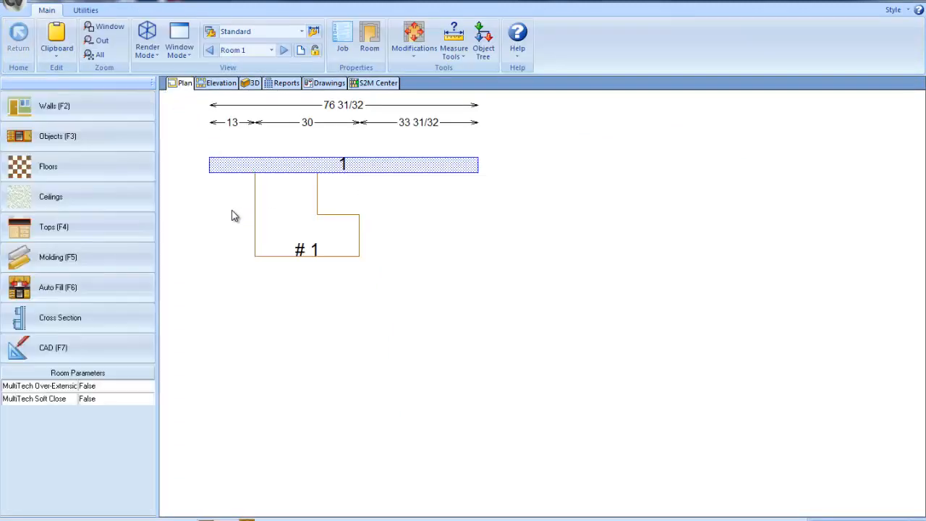
right_click(282, 220)
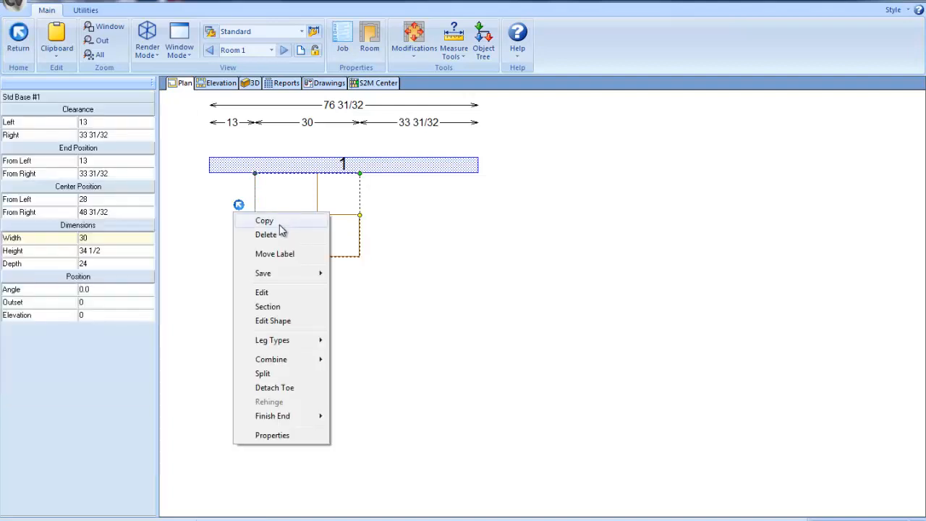
click(282, 235)
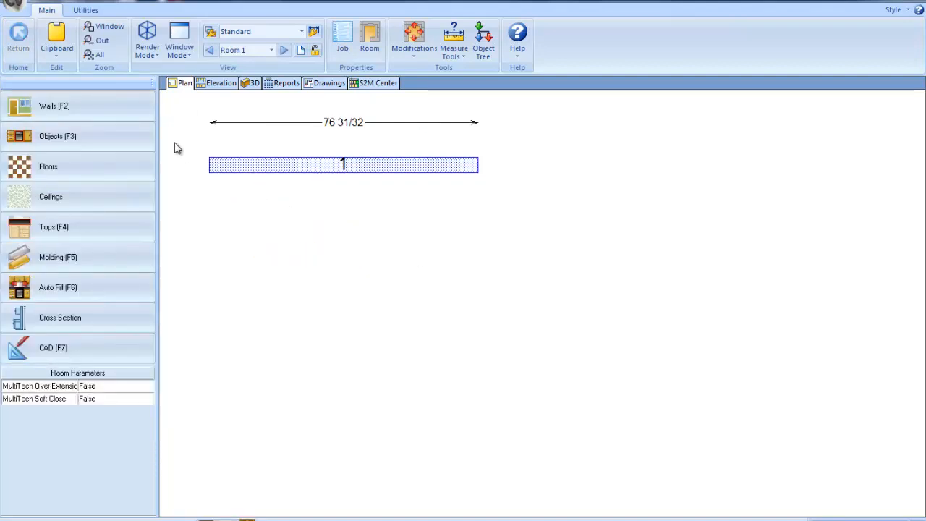
- Draw a second standard wall about 35 1/8 long at -45 degrees from wall 1's right end, and finish wall drawing
click(151, 117)
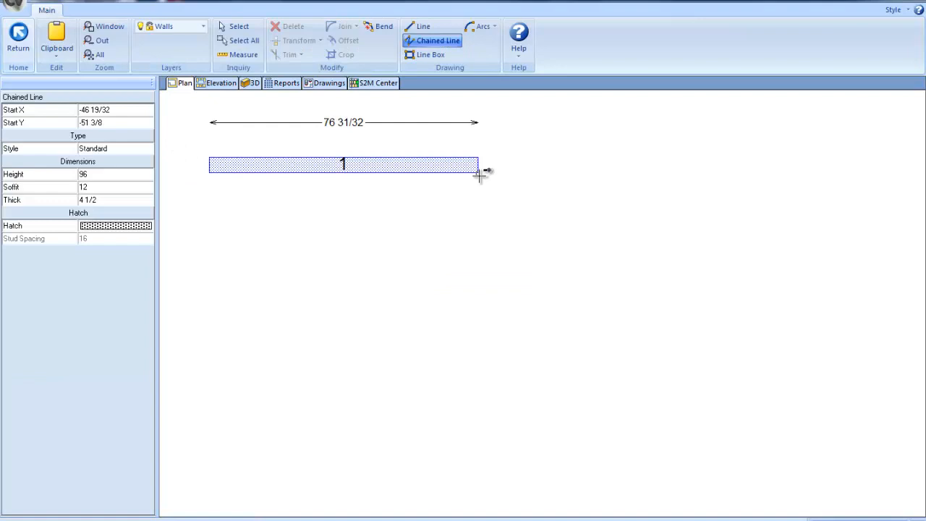
click(479, 174)
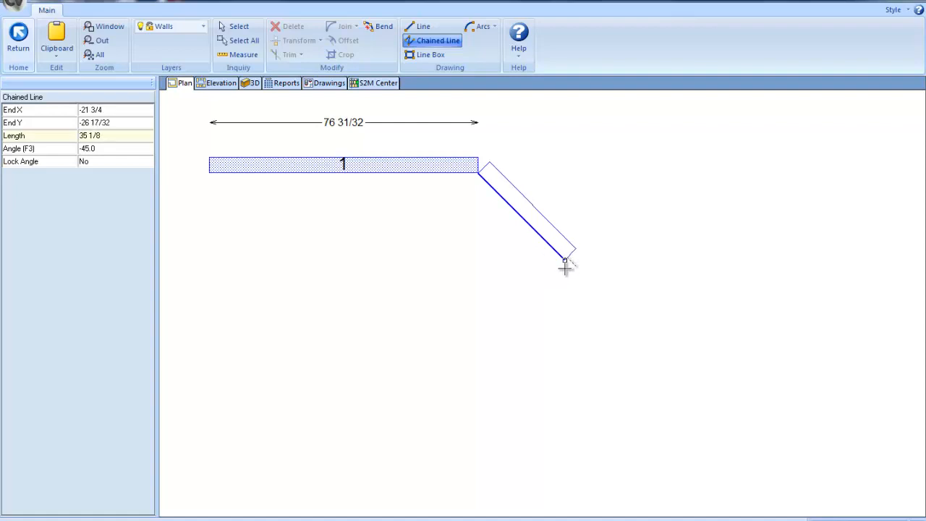
click(564, 262)
key(Escape)
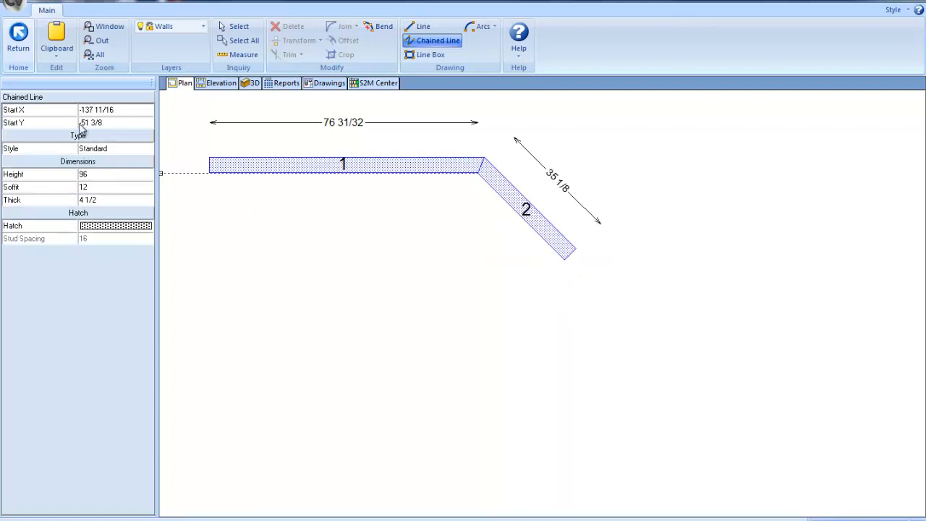
click(20, 40)
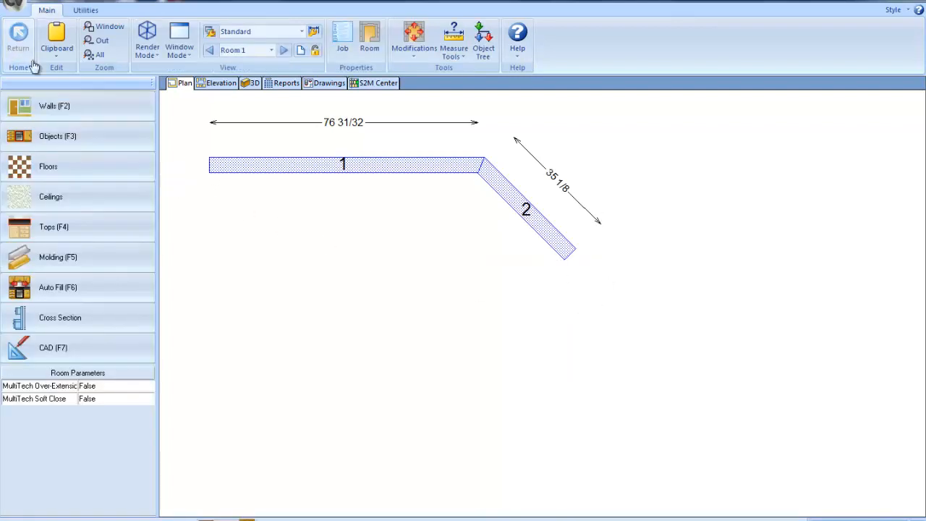
- Place a 30-wide standard base cabinet against wall 1 at the corner with wall 2, and open its shape for editing
click(206, 519)
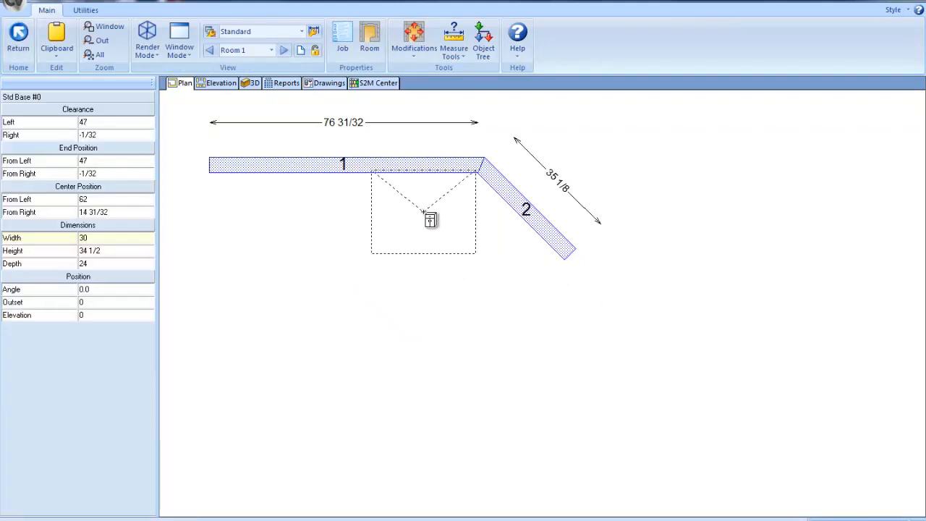
click(432, 216)
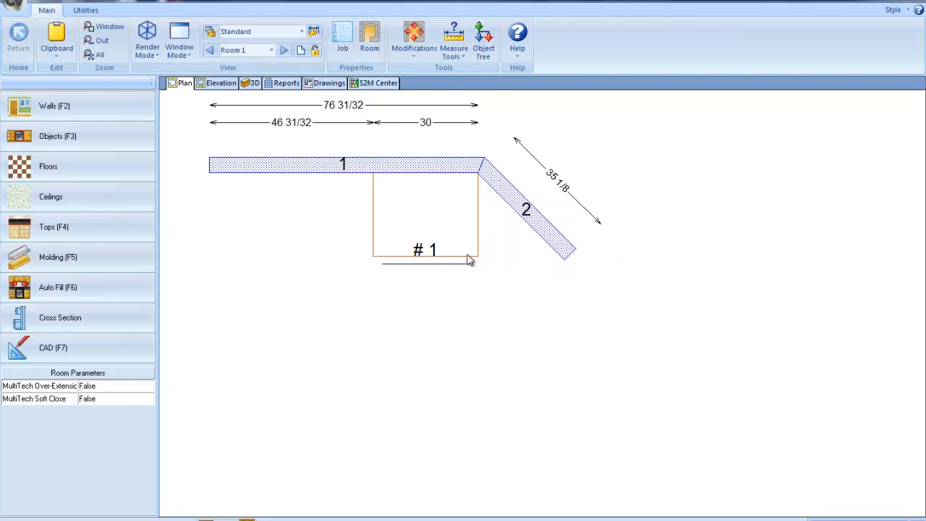
scroll(470, 259, up, 2)
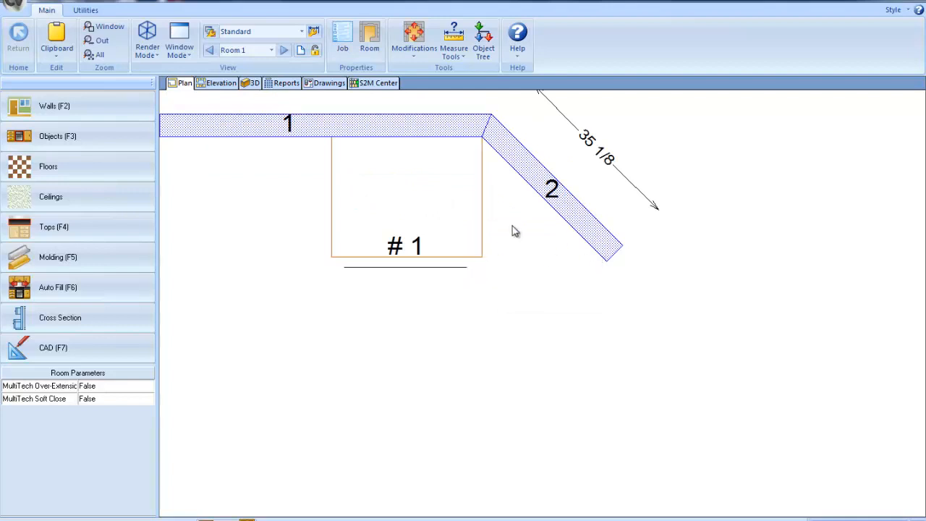
click(411, 196)
right_click(411, 196)
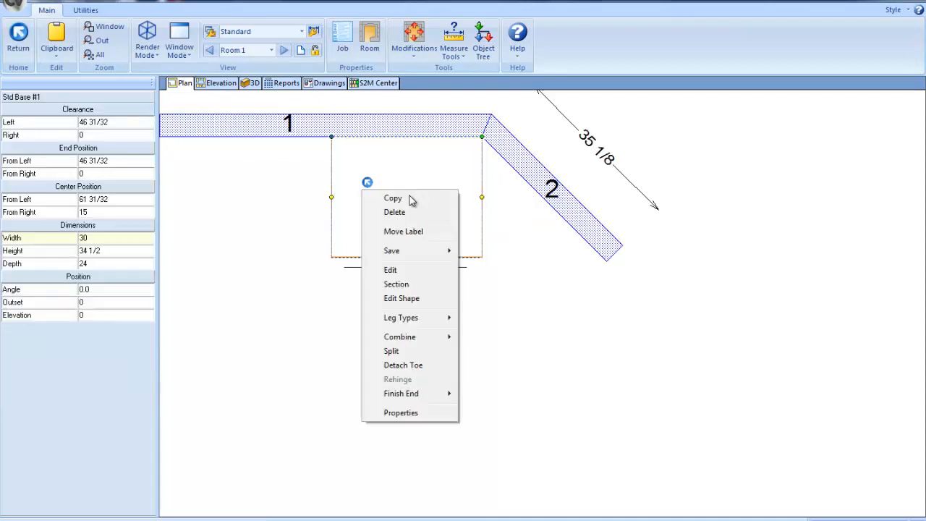
click(408, 299)
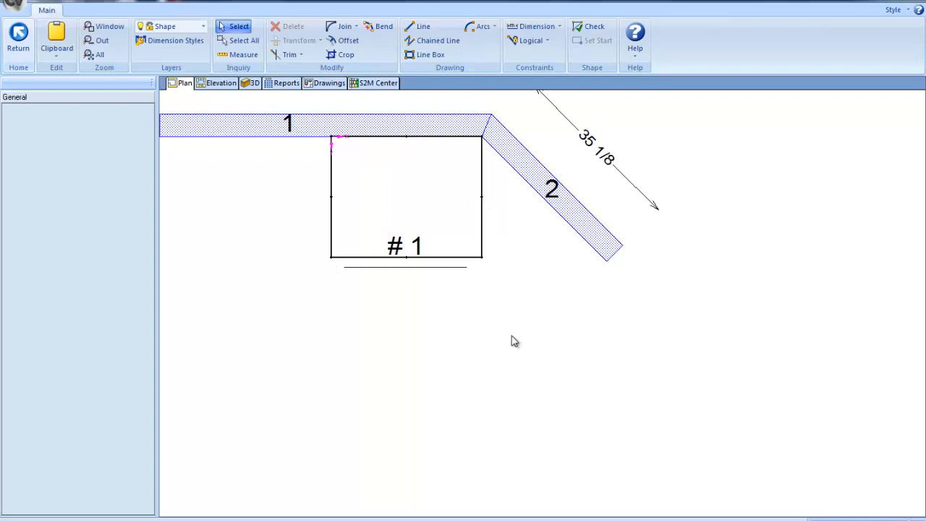
- Stretch the cabinet's front edge to a length of 54 so the adjoining side follows wall 2, and save the new shape
click(473, 258)
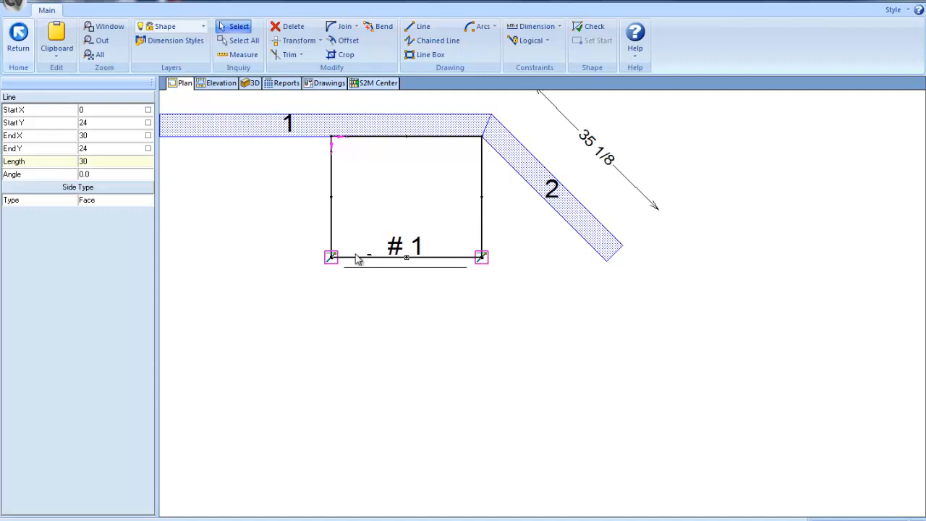
drag(482, 259, 604, 257)
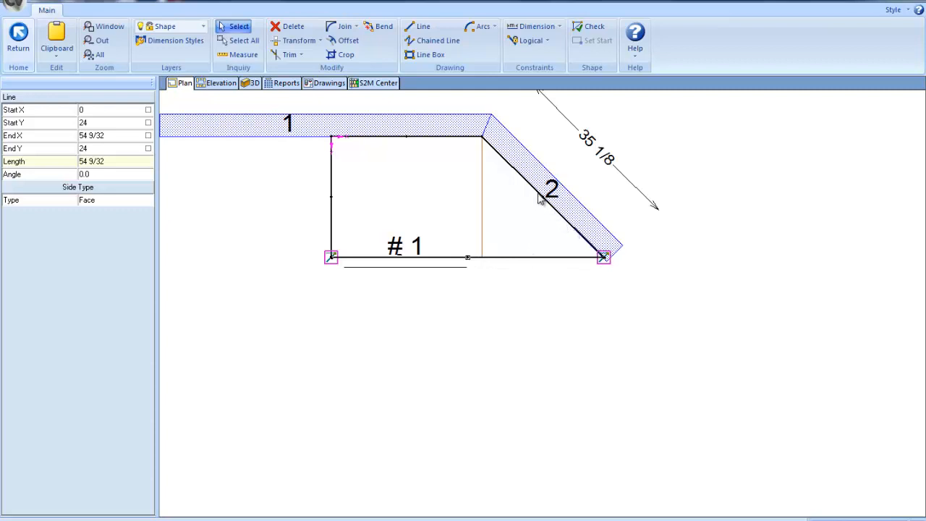
scroll(611, 269, up, 4)
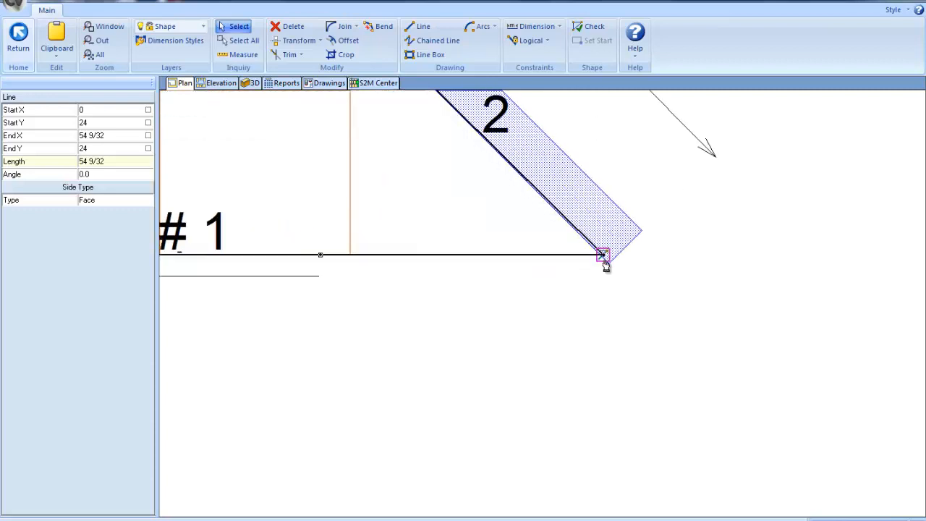
scroll(604, 248, up, 1)
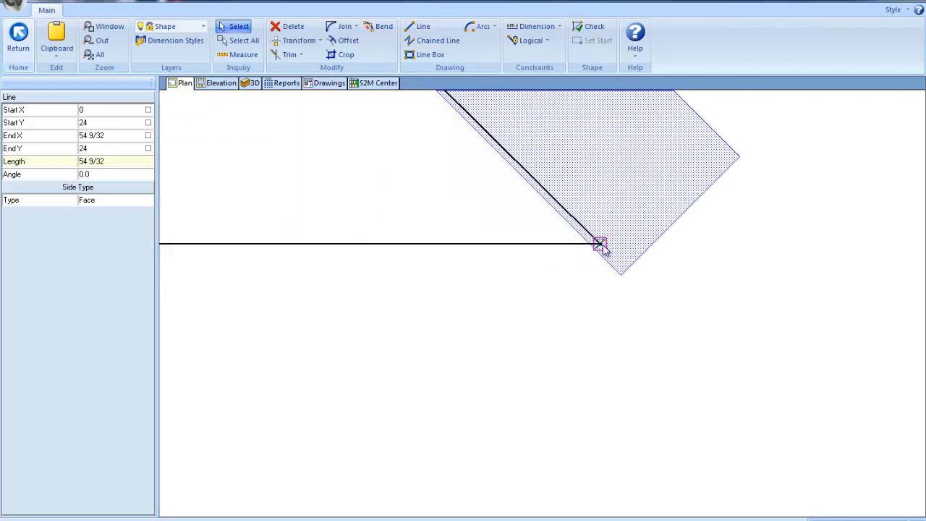
drag(602, 248, 589, 246)
scroll(583, 340, down, 2)
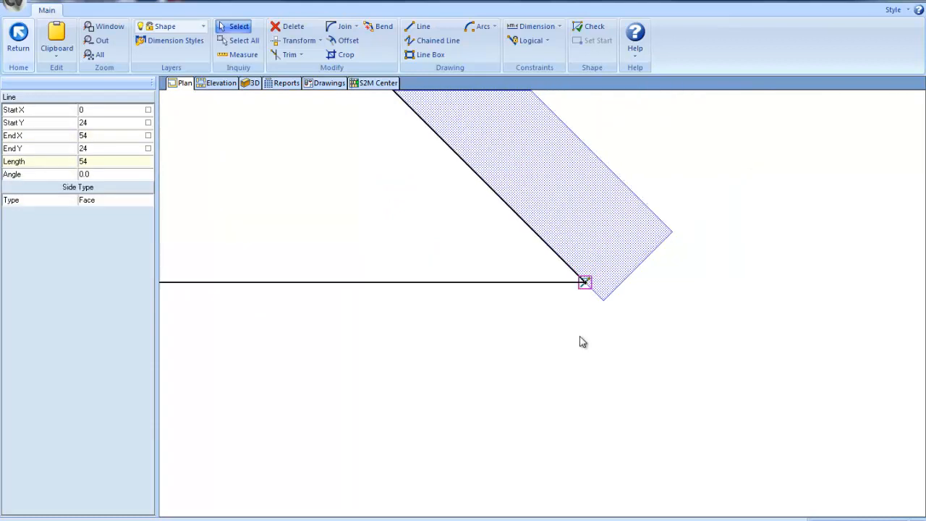
scroll(542, 340, down, 3)
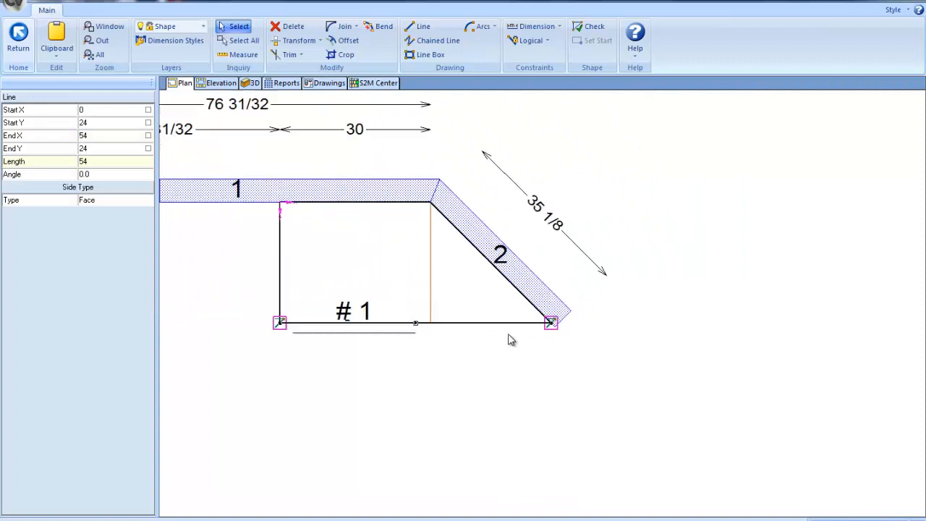
scroll(511, 340, up, 1)
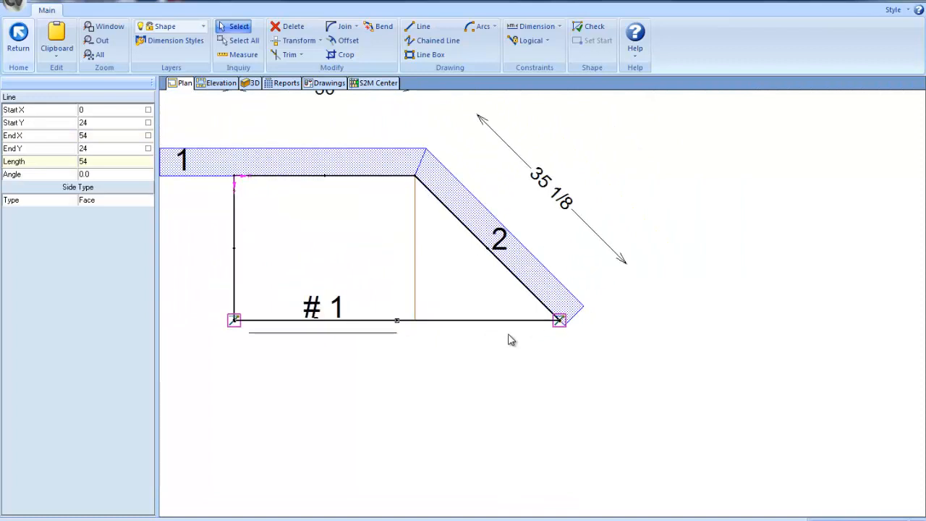
click(19, 36)
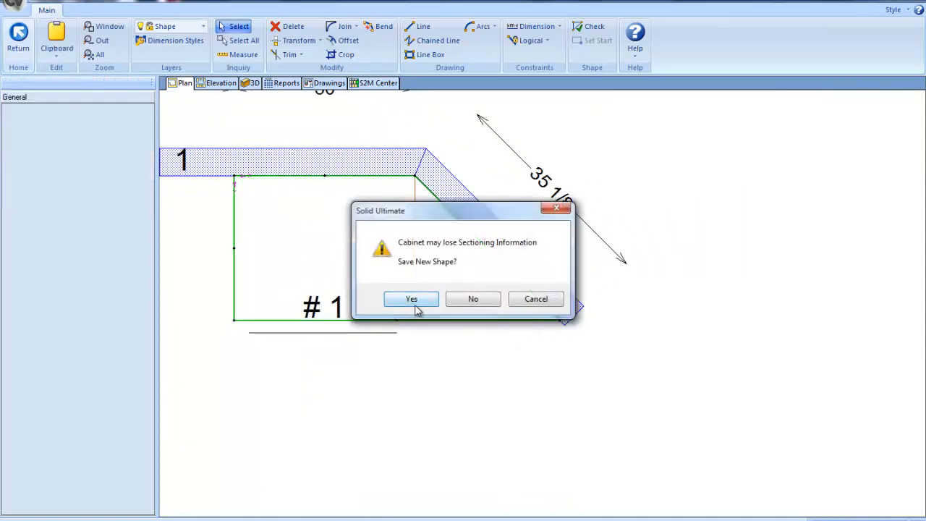
click(414, 299)
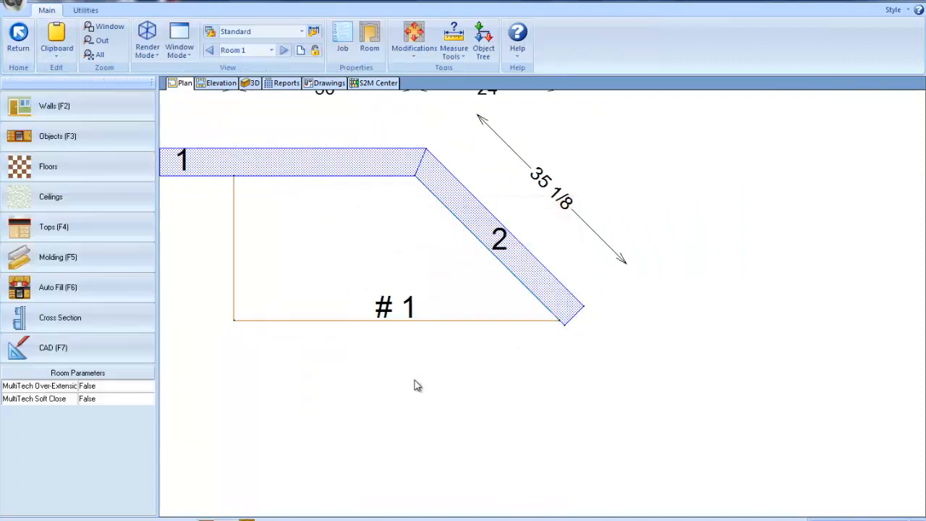
- Open the reshaped cabinet in 3D and examine its angled side from the front and above
click(355, 239)
double_click(354, 239)
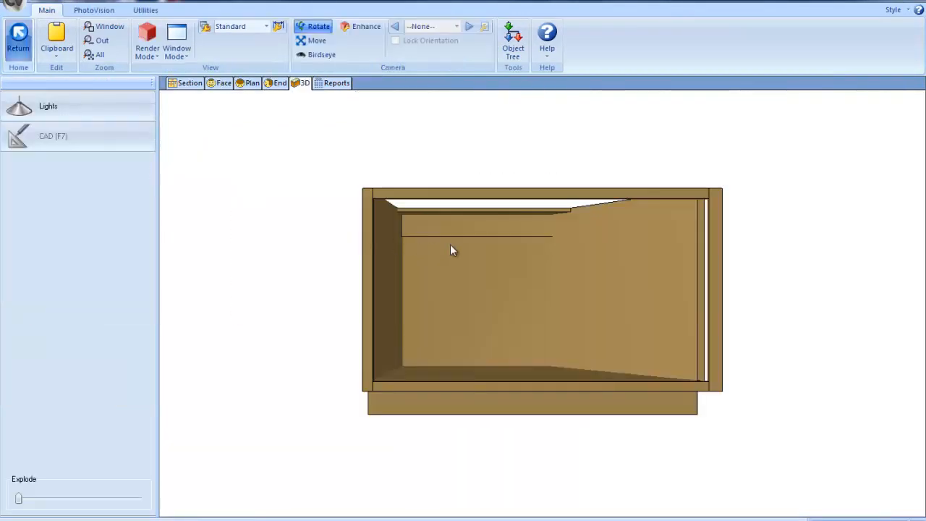
drag(565, 278, 564, 363)
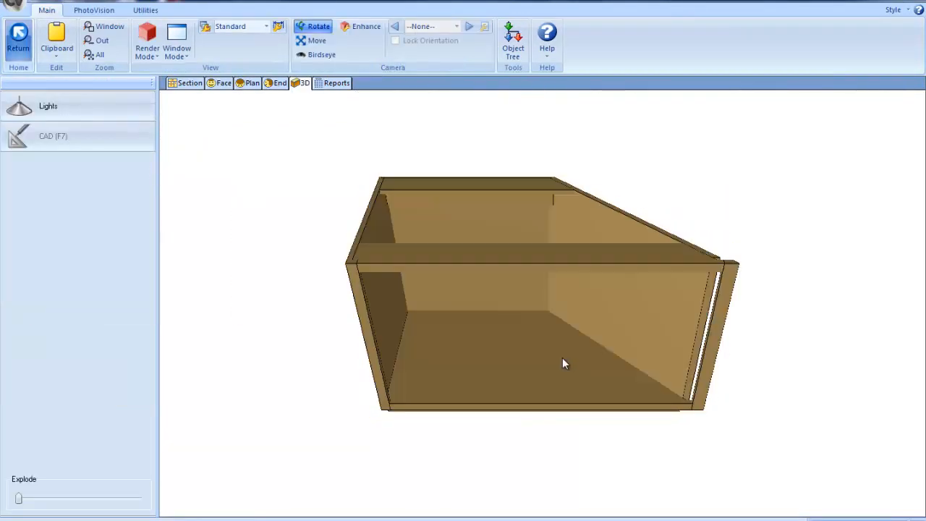
- Set the side type of the cabinet's angled side along wall 2 to Back and inspect the cabinet in 3D
click(191, 84)
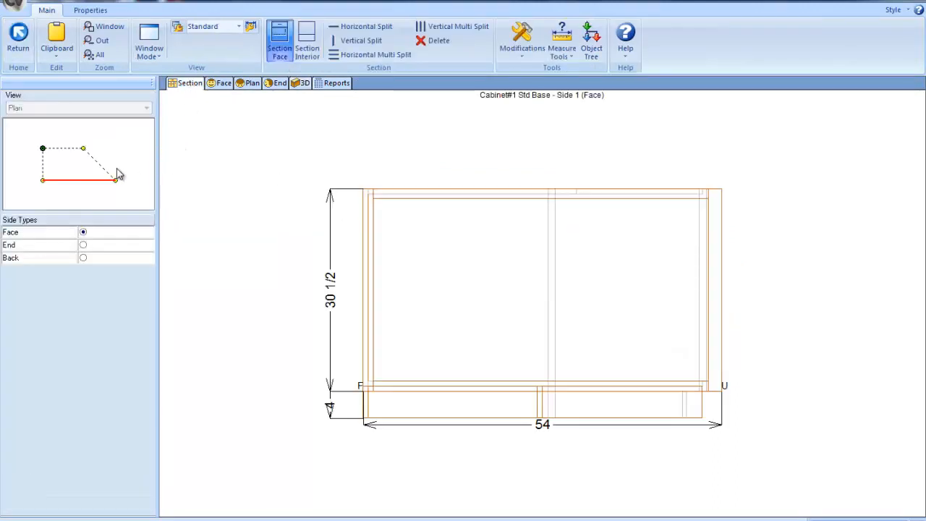
click(43, 171)
click(66, 149)
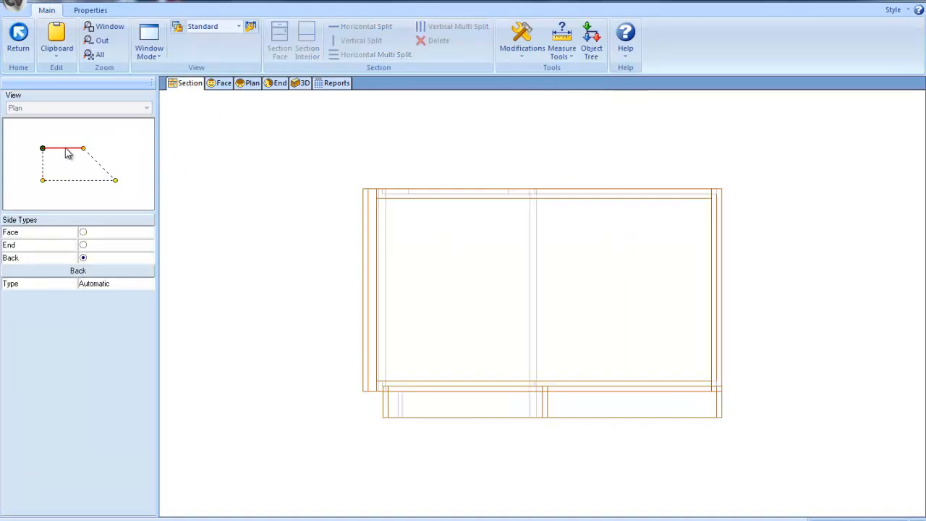
click(99, 165)
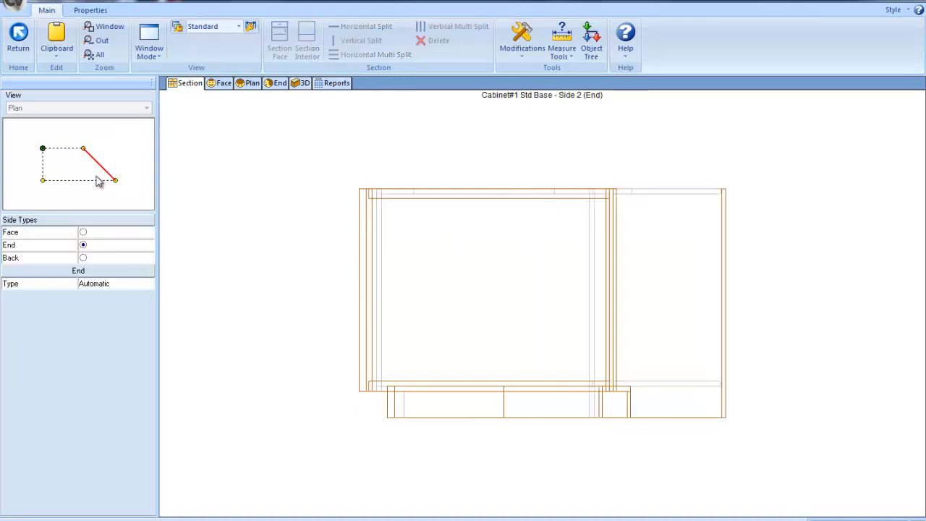
click(84, 259)
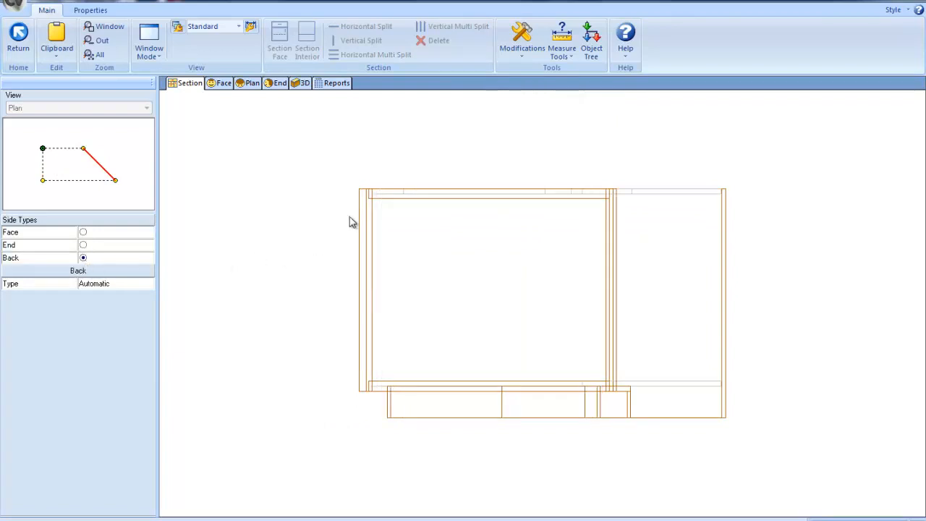
click(303, 83)
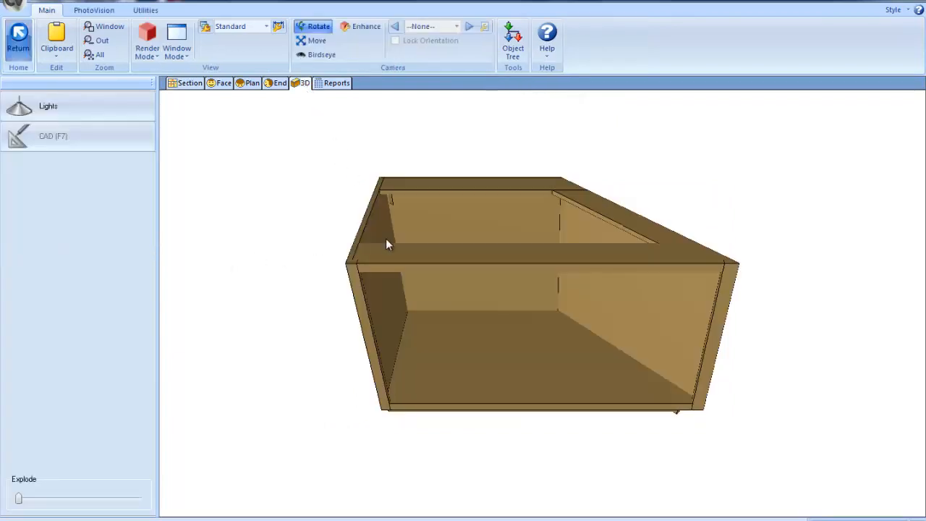
drag(389, 247, 382, 194)
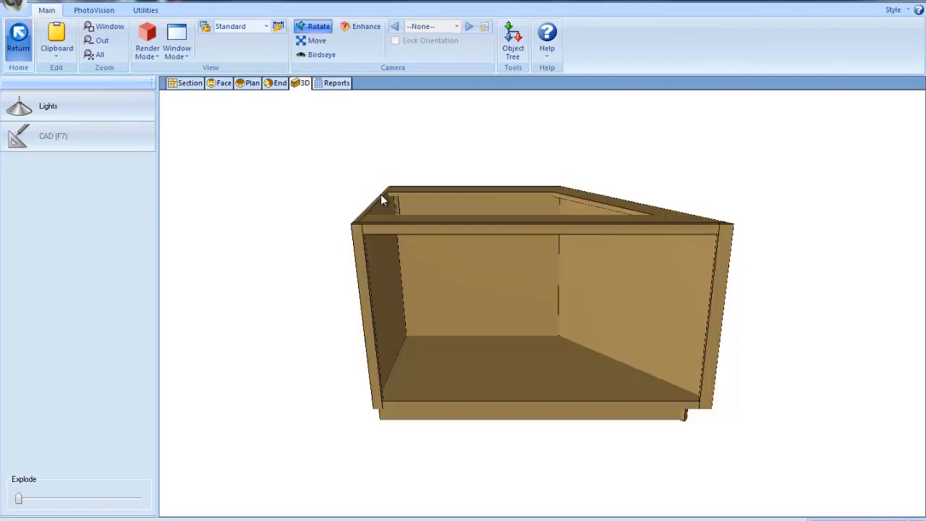
- Split the cabinet's 54-wide face vertically into two equal door openings
click(189, 84)
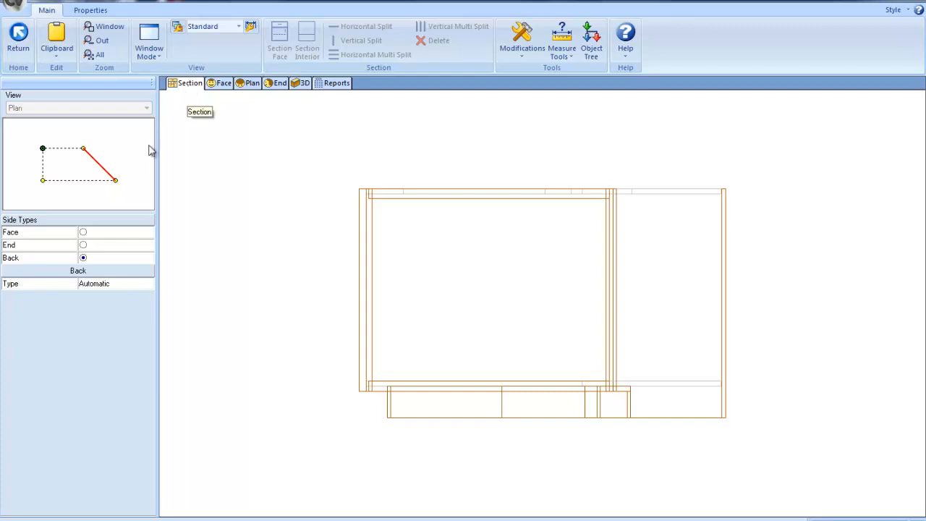
click(101, 181)
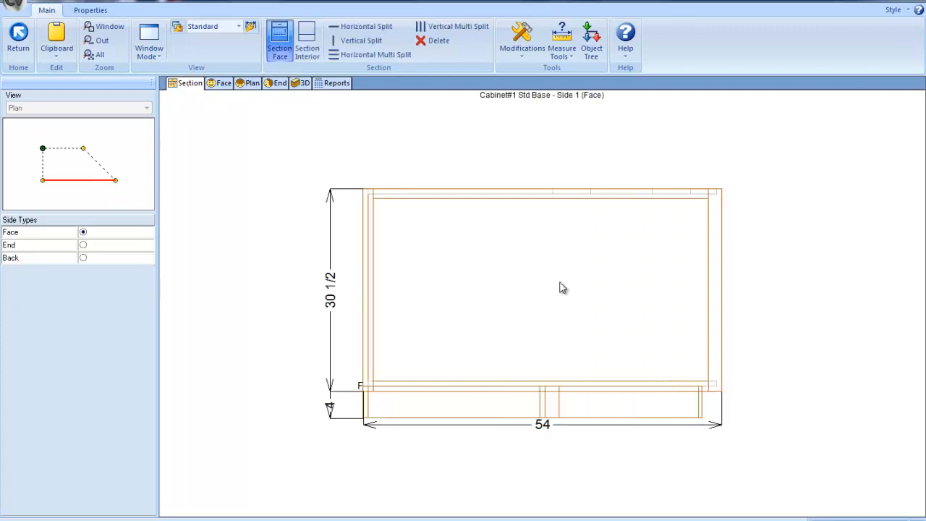
click(362, 40)
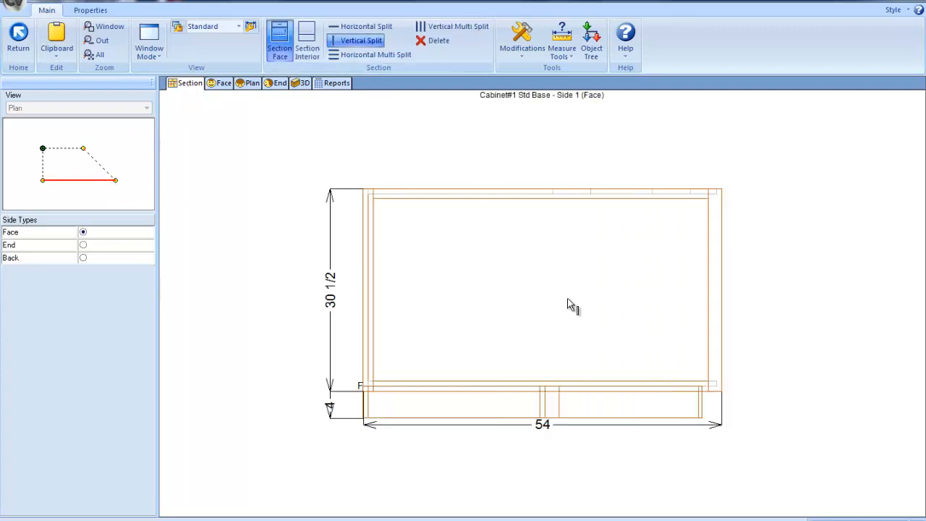
click(570, 307)
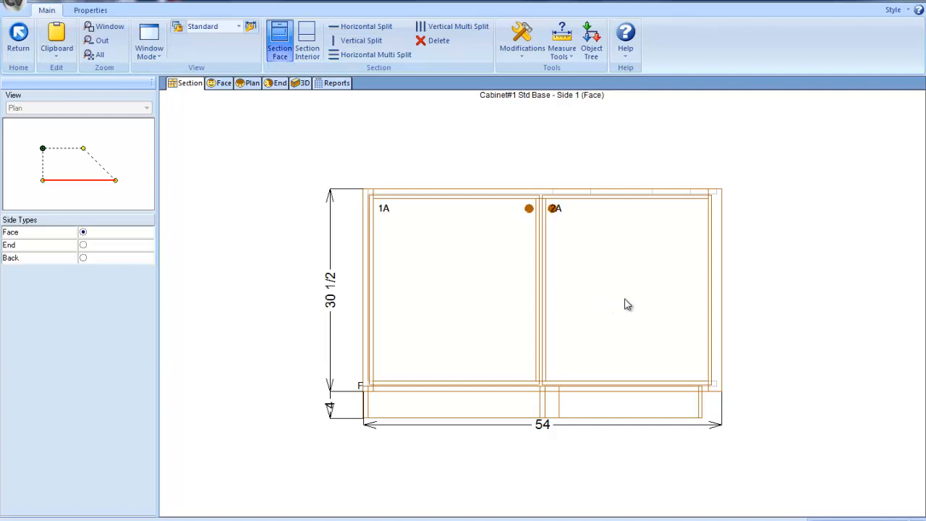
- Split the left door opening horizontally and make the upper 4 1/2 high opening a False Front
click(478, 292)
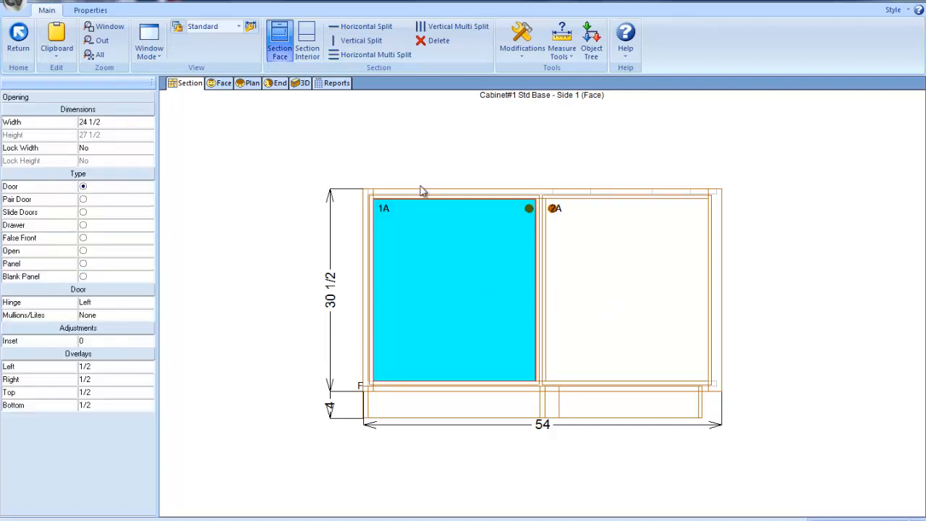
click(355, 30)
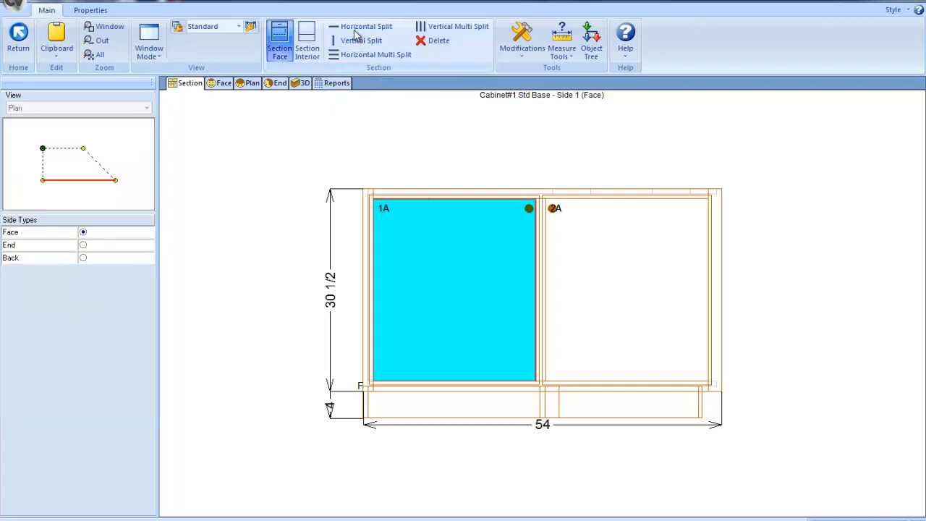
click(456, 218)
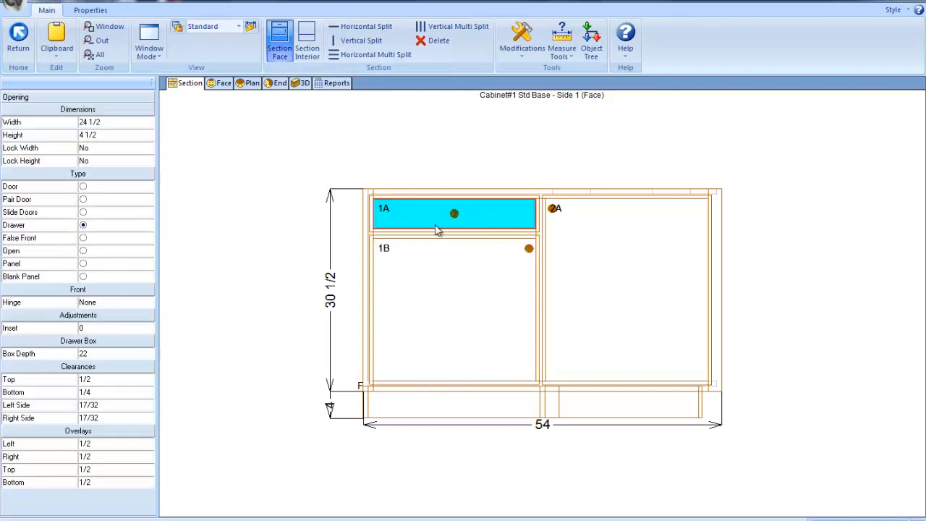
click(83, 238)
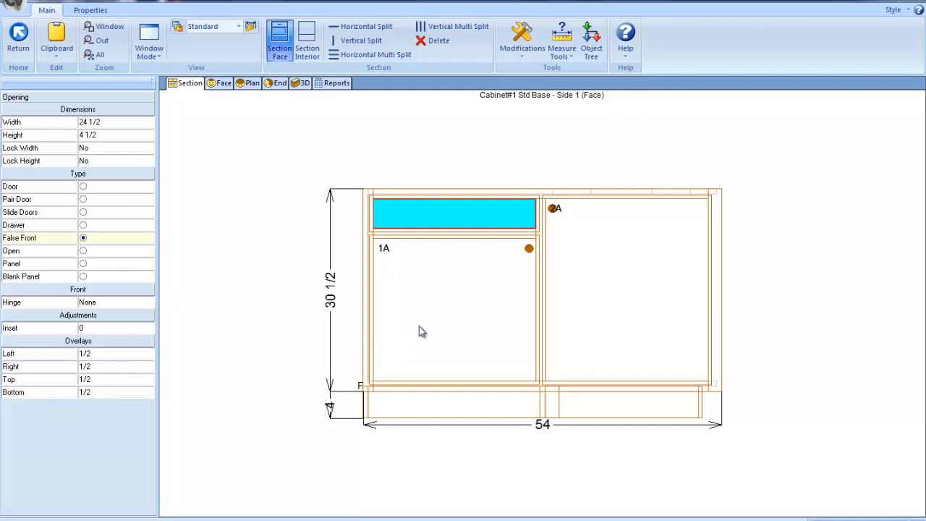
- Check the finished cabinet in 3D, view it in the room in Fill Mode, and return to the room plan
click(302, 83)
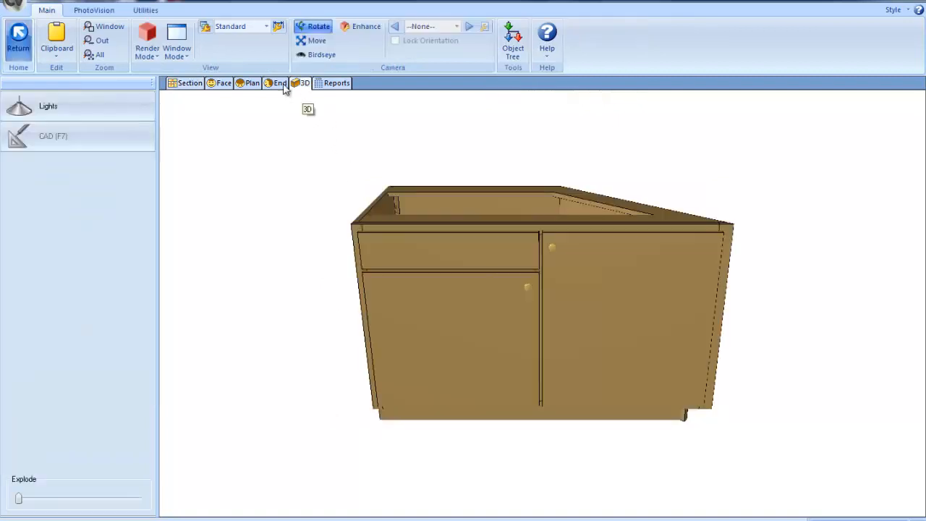
click(18, 36)
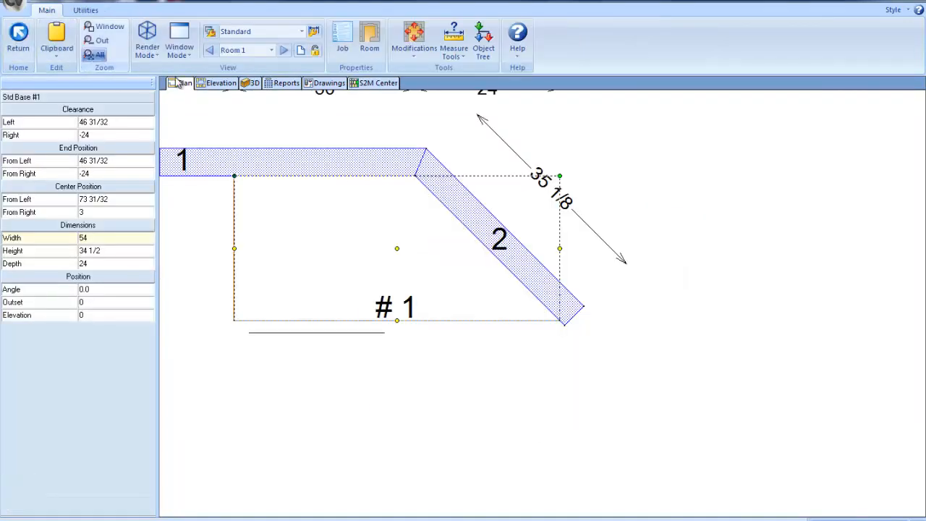
click(251, 83)
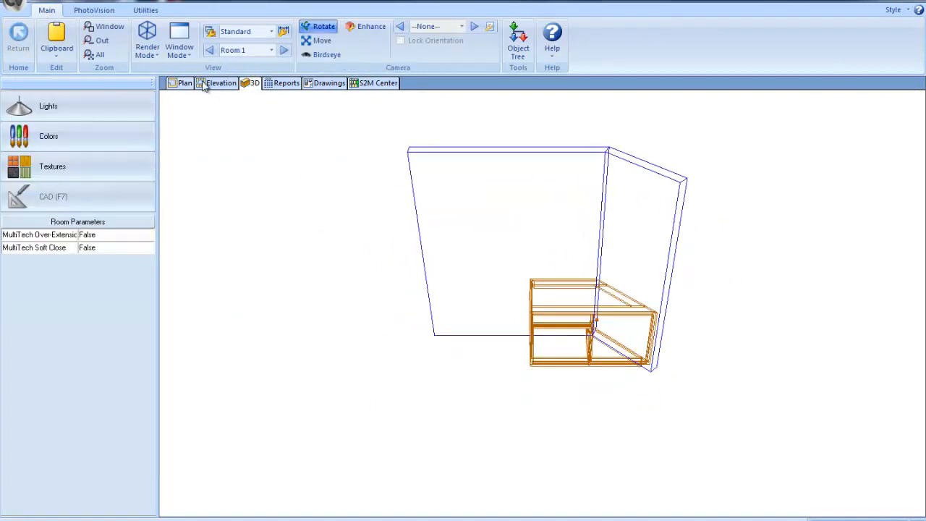
click(148, 45)
click(174, 104)
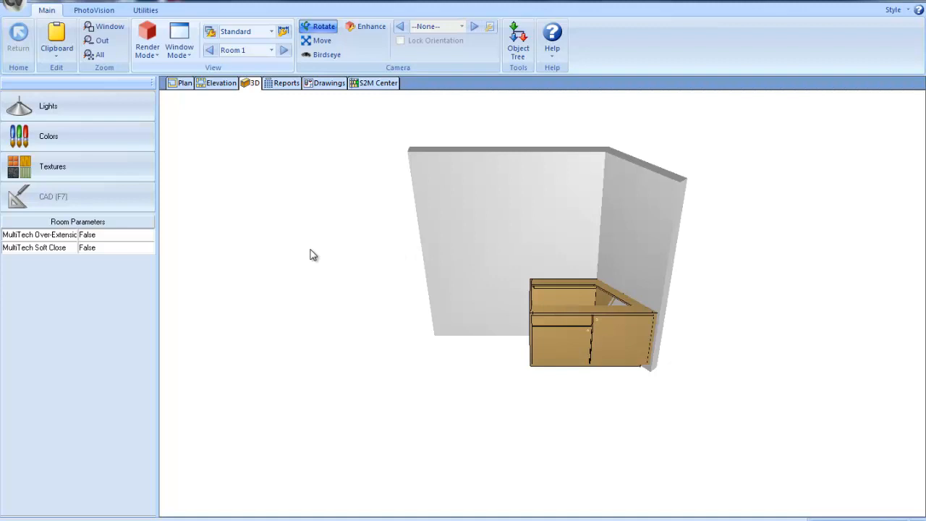
click(186, 83)
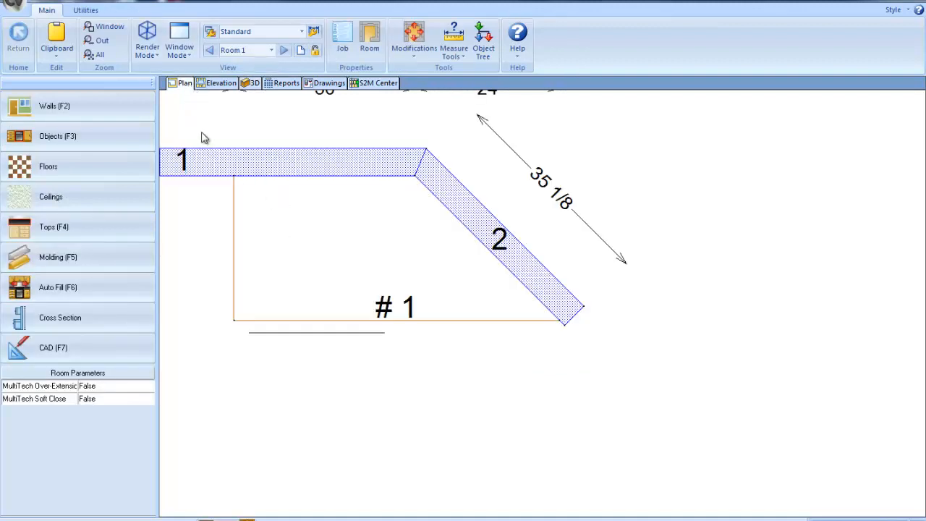
- Delete the angled base cabinet from the room plan and place a 30-wide standard upper cabinet on wall 1
right_click(450, 253)
click(447, 275)
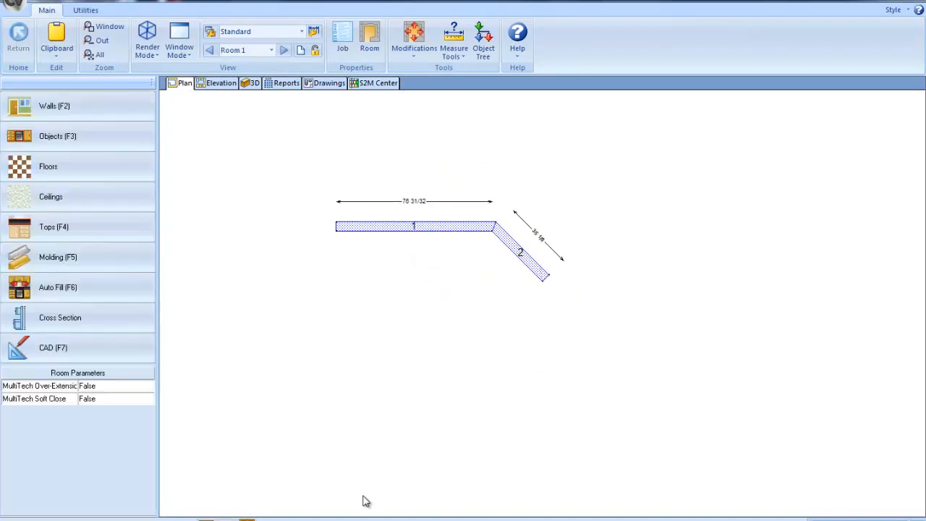
drag(226, 518, 416, 240)
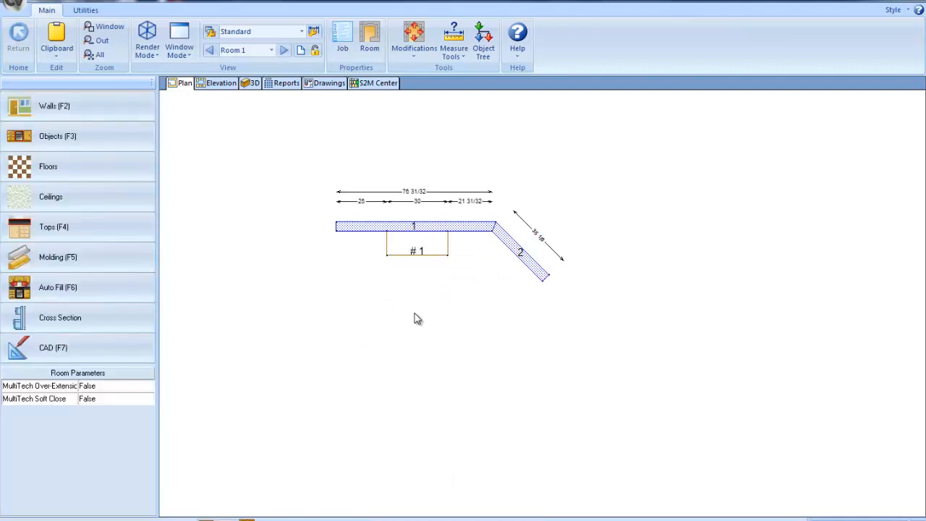
- Open the upper cabinet and review its Face, Plan and End views, returning to the Face view
double_click(403, 240)
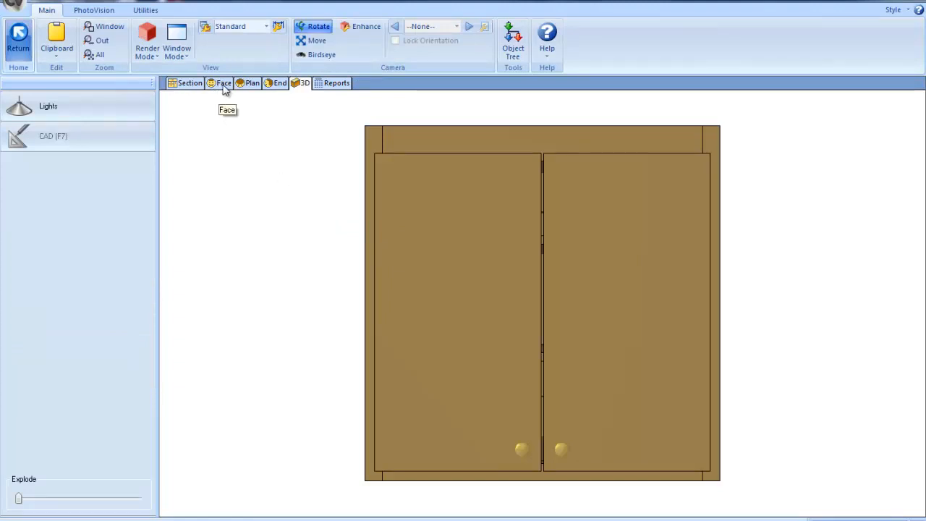
click(222, 83)
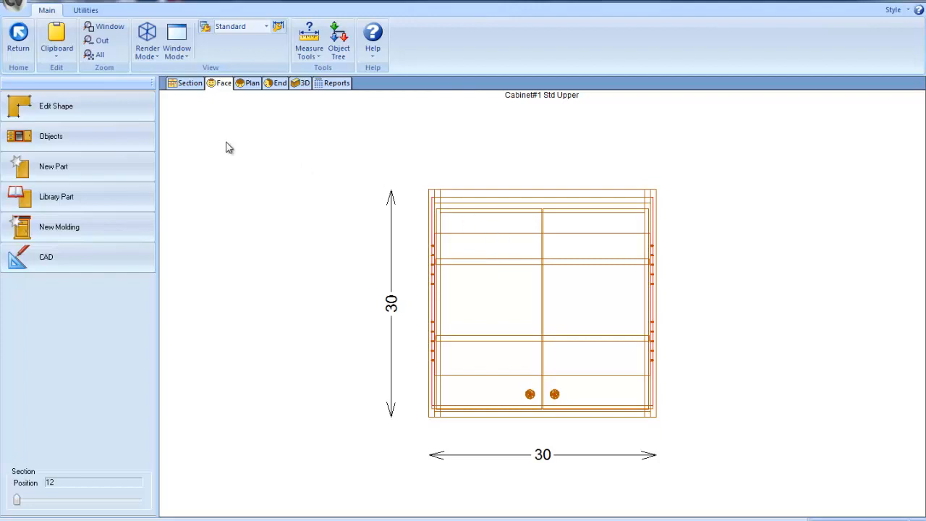
click(142, 112)
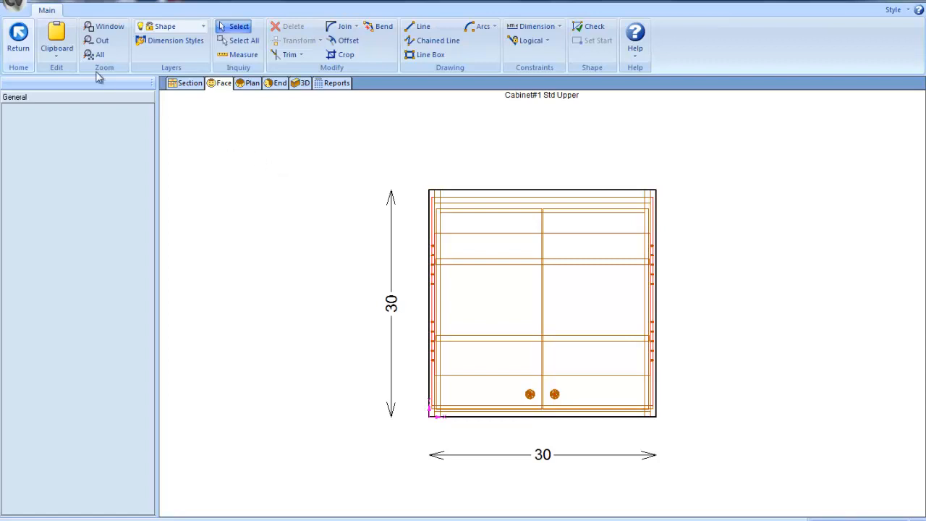
click(18, 36)
click(248, 84)
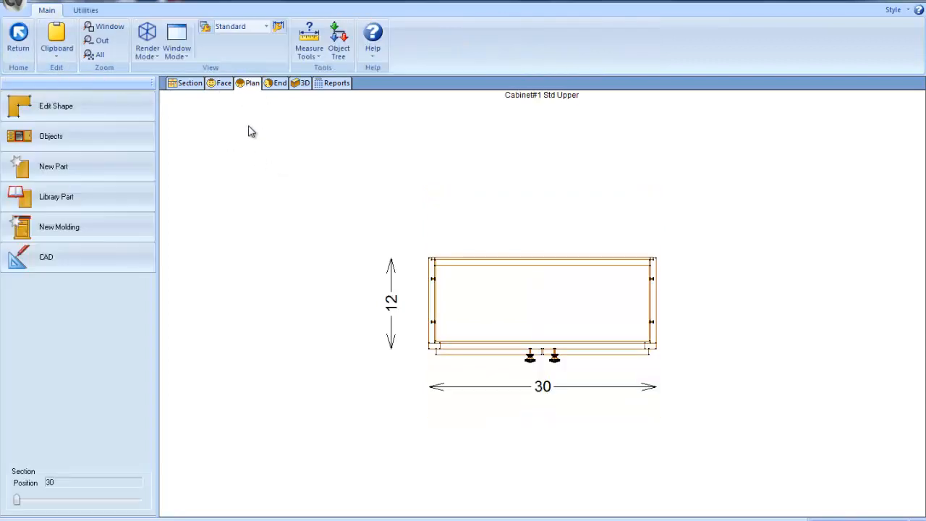
click(279, 83)
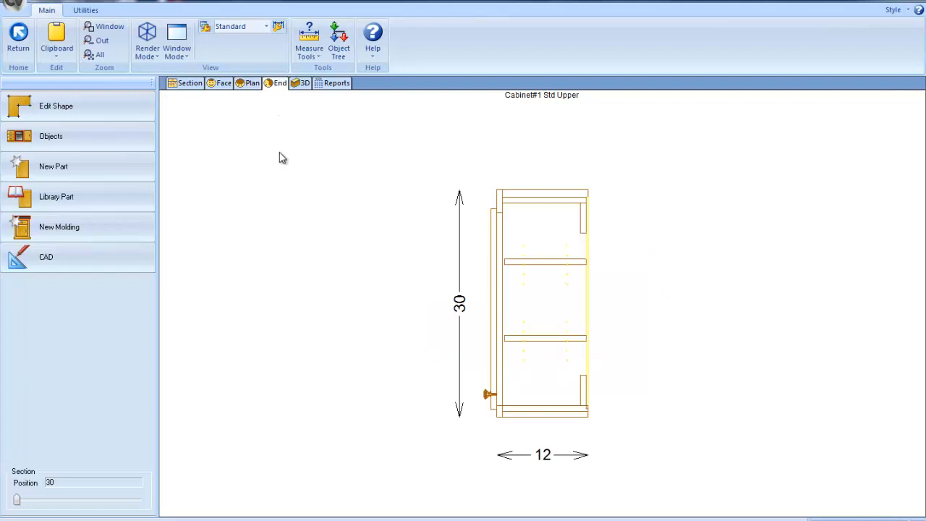
click(225, 84)
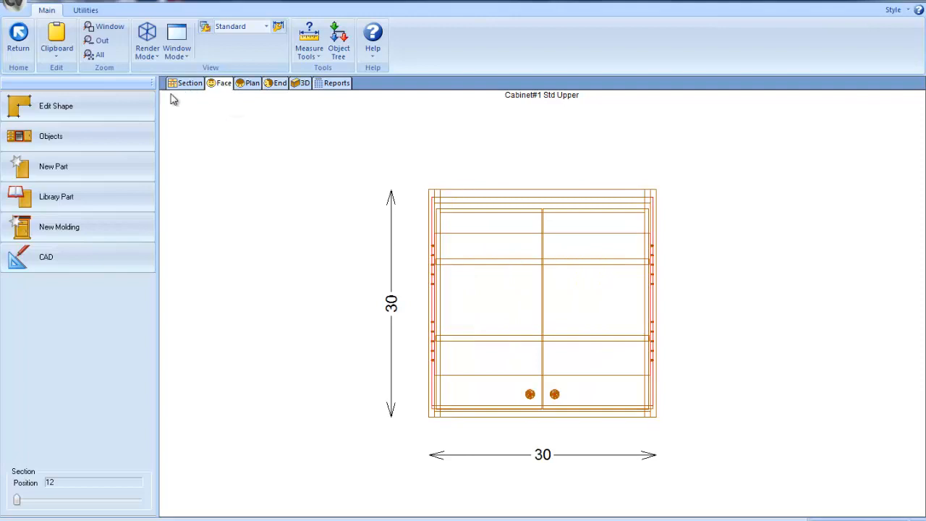
- Edit the face shape and draw a diagonal Construction-layer line across the cabinet's lower-left corner, ending at about X 8 3/4, Y -1 15/16
click(113, 106)
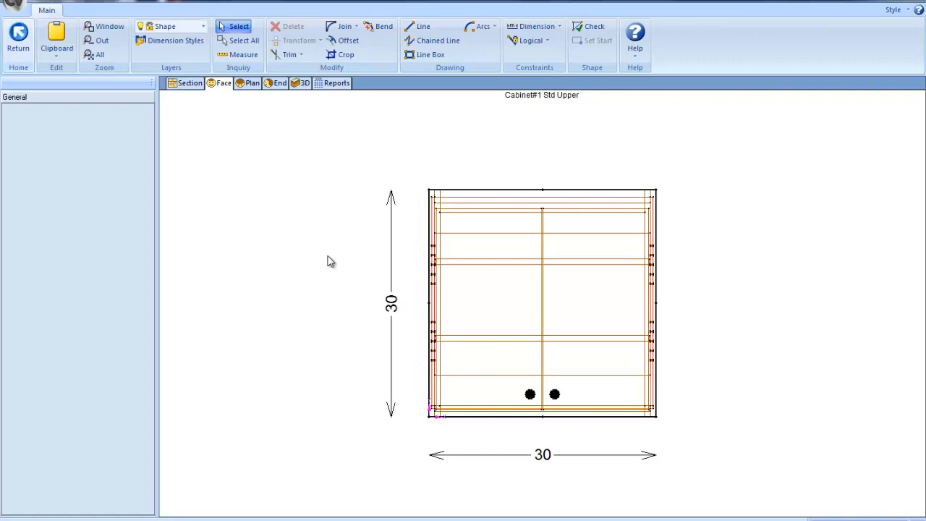
click(206, 29)
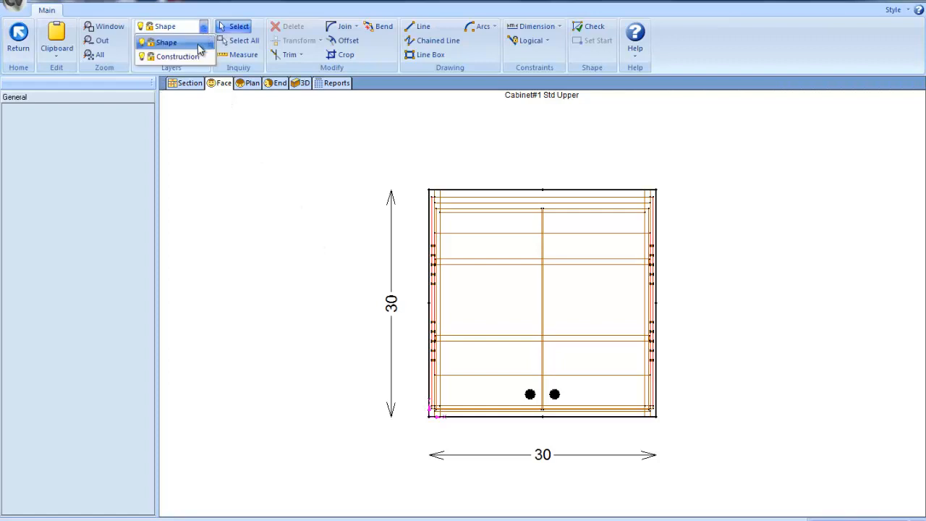
click(200, 49)
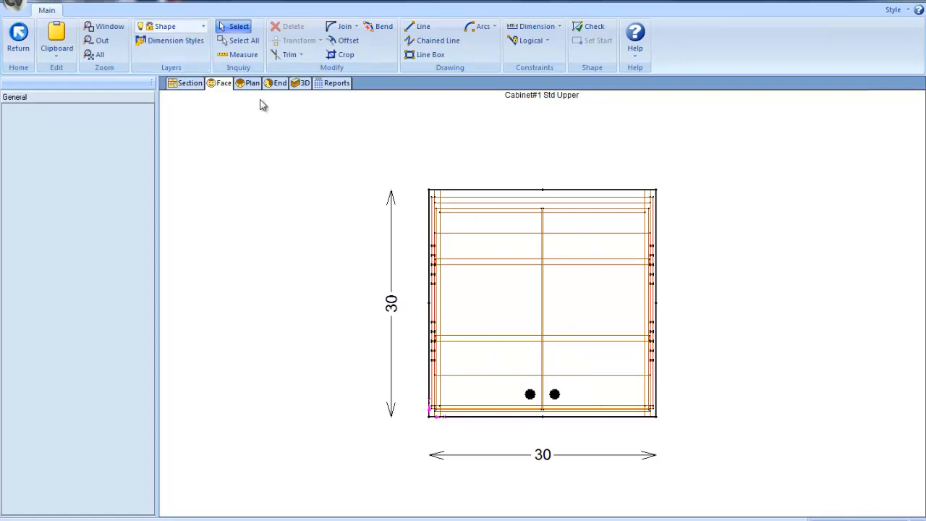
click(205, 27)
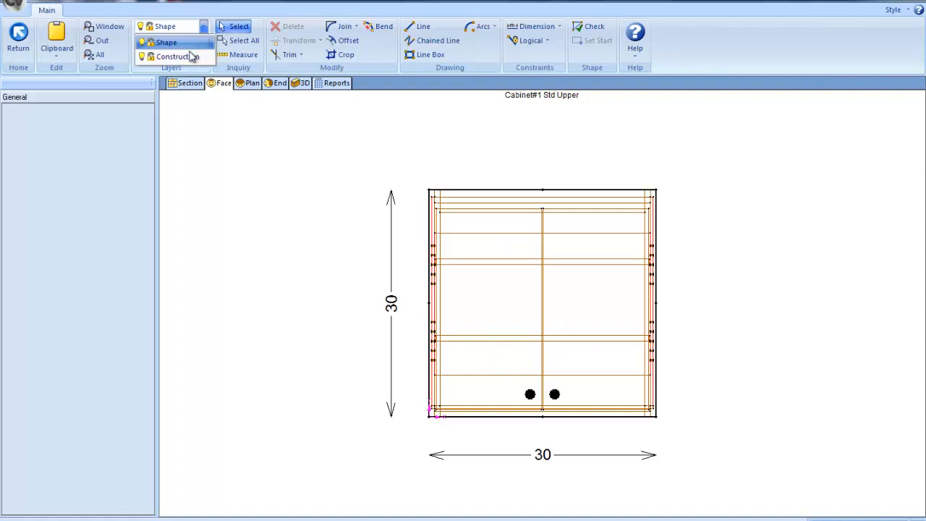
click(193, 57)
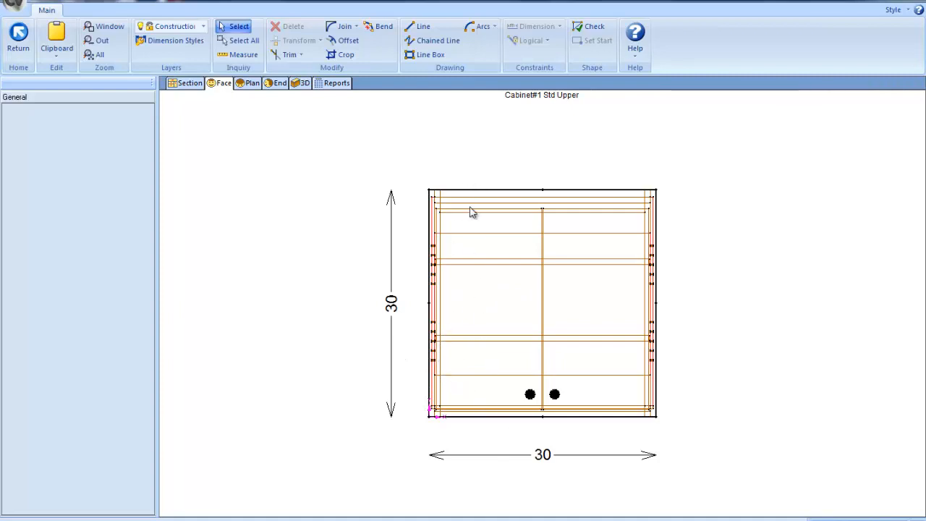
click(425, 29)
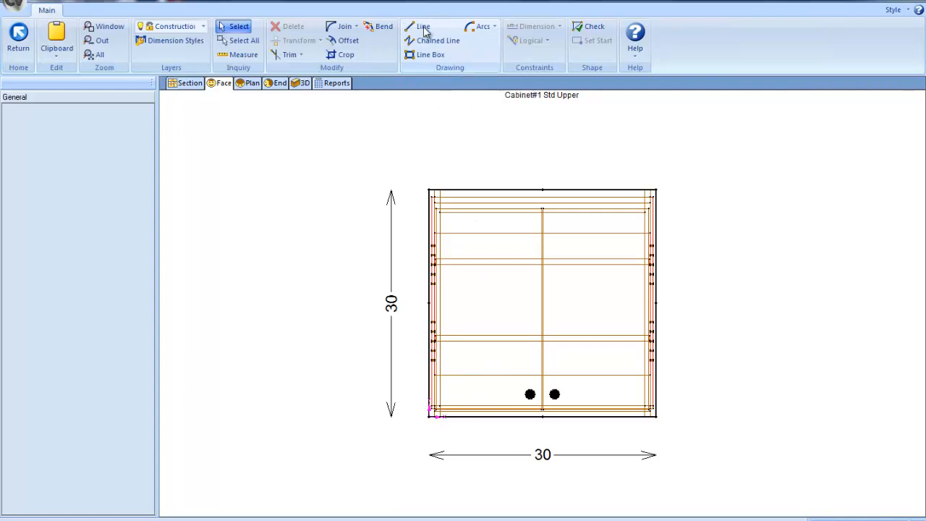
click(410, 342)
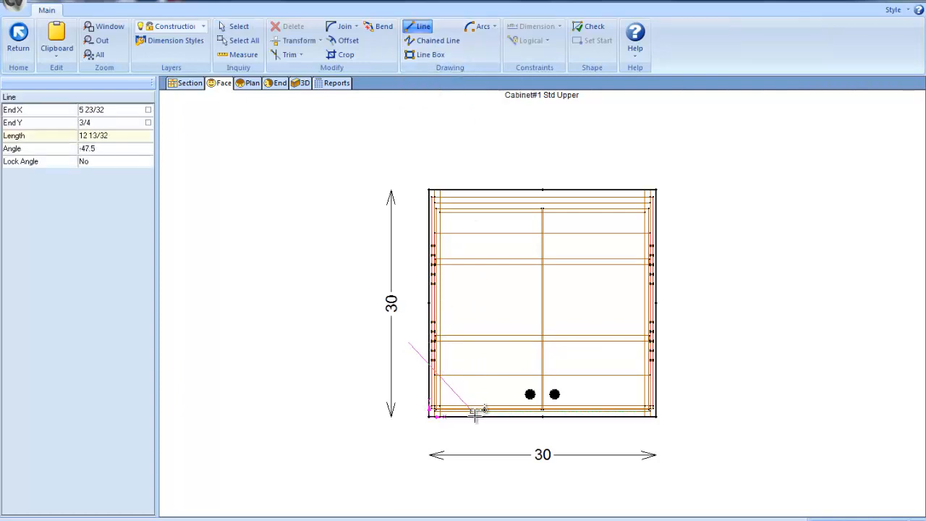
click(494, 432)
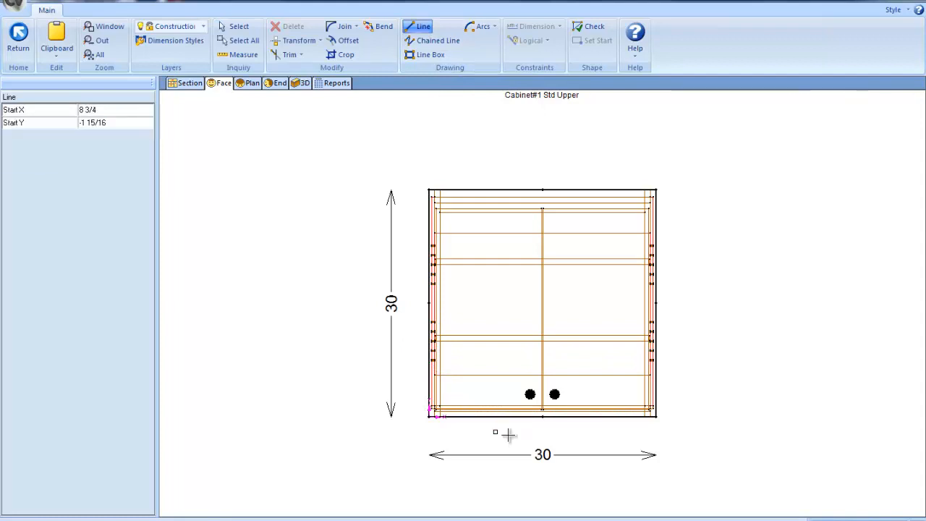
right_click(718, 440)
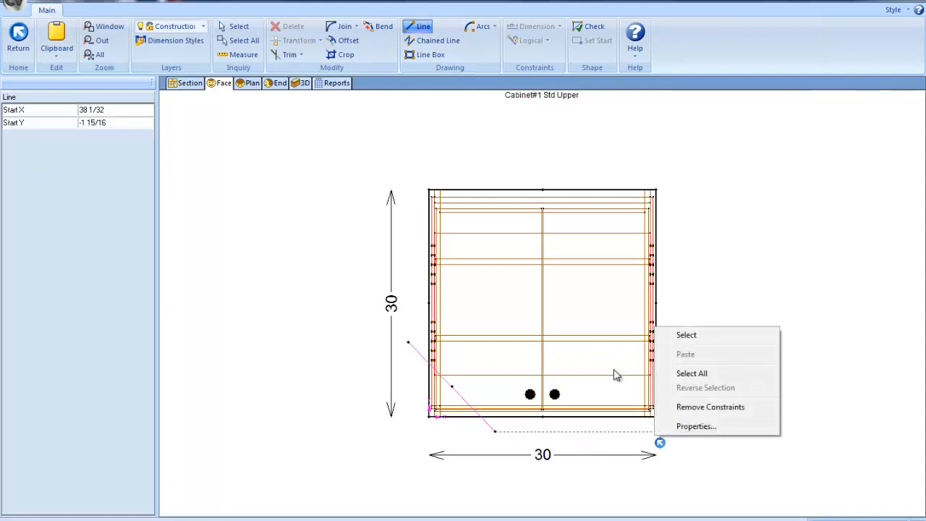
click(688, 335)
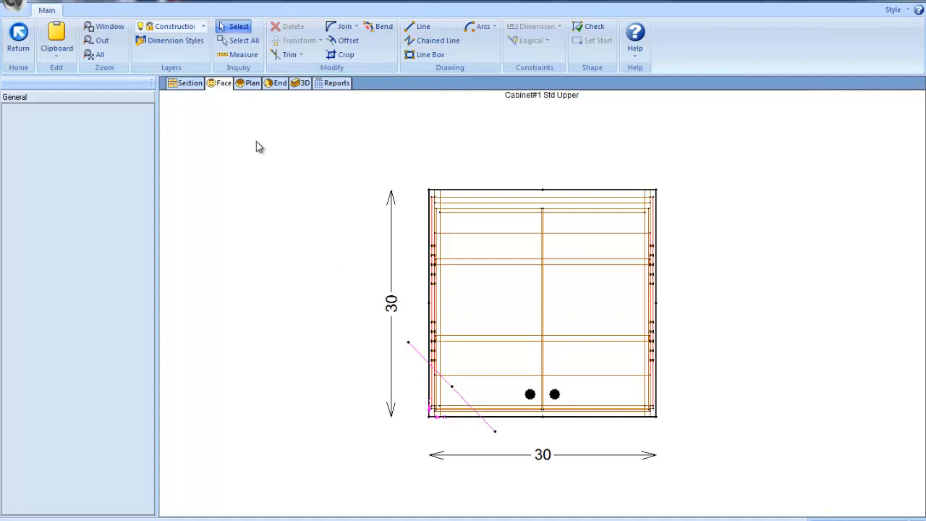
- On the Shape layer, draw a line along the construction line from about 7 1/8 up the left edge to the bottom edge
click(203, 26)
click(192, 37)
scroll(456, 413, up, 3)
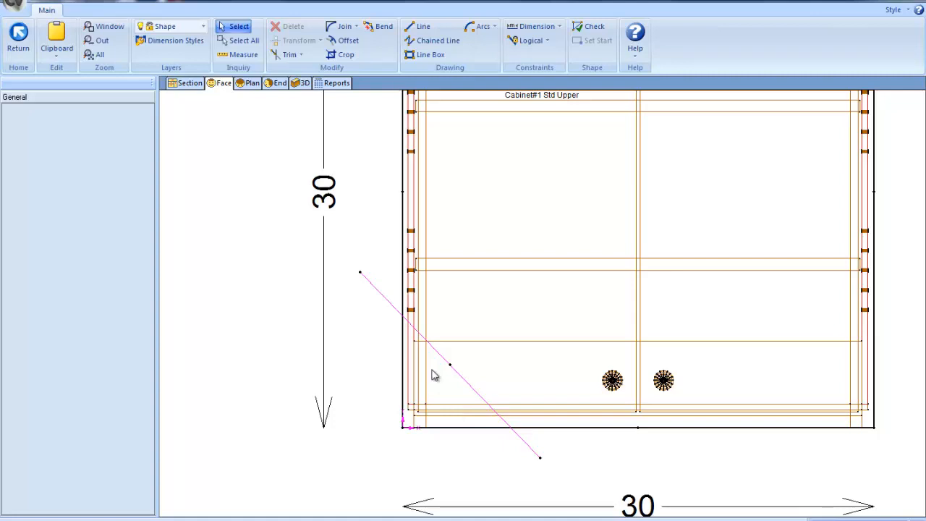
scroll(446, 406, up, 4)
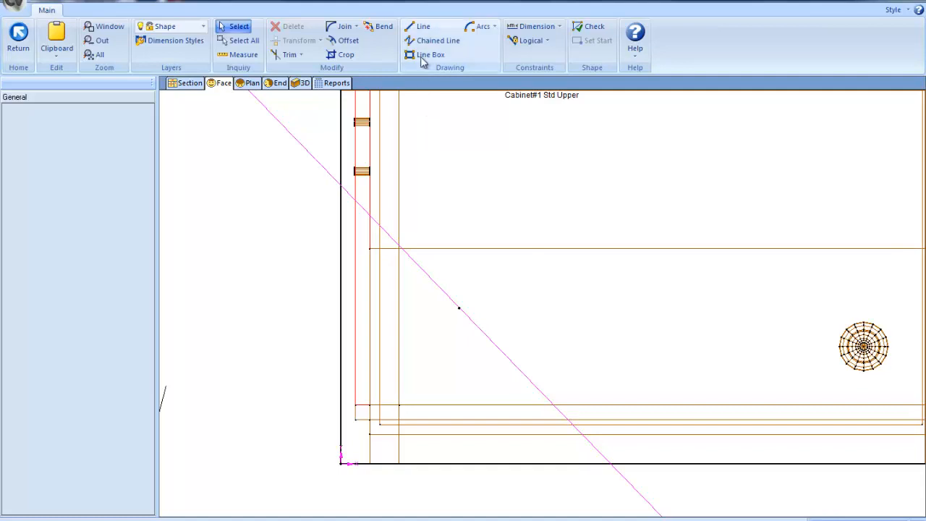
click(419, 26)
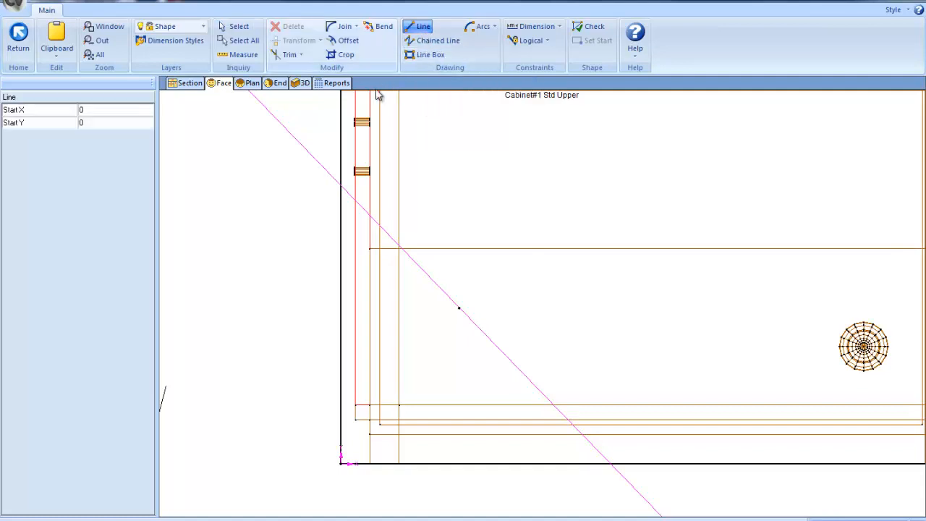
click(343, 185)
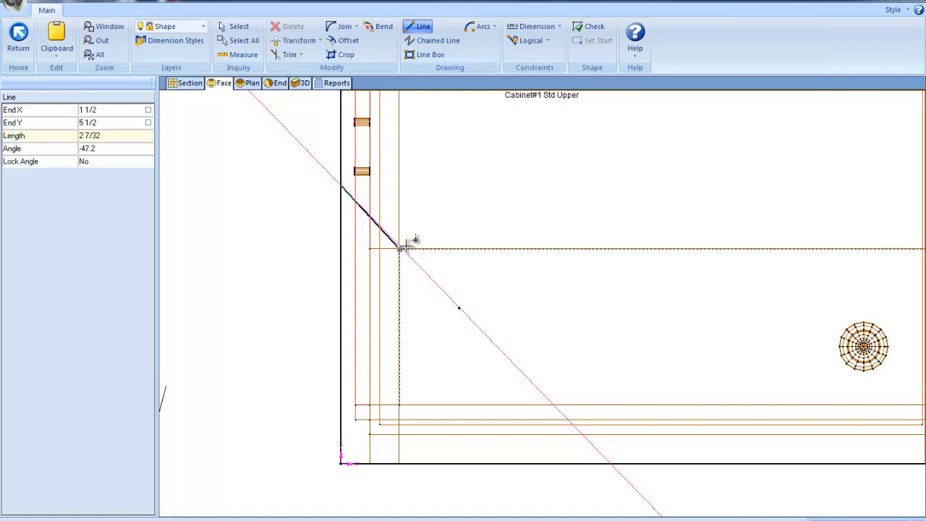
click(610, 461)
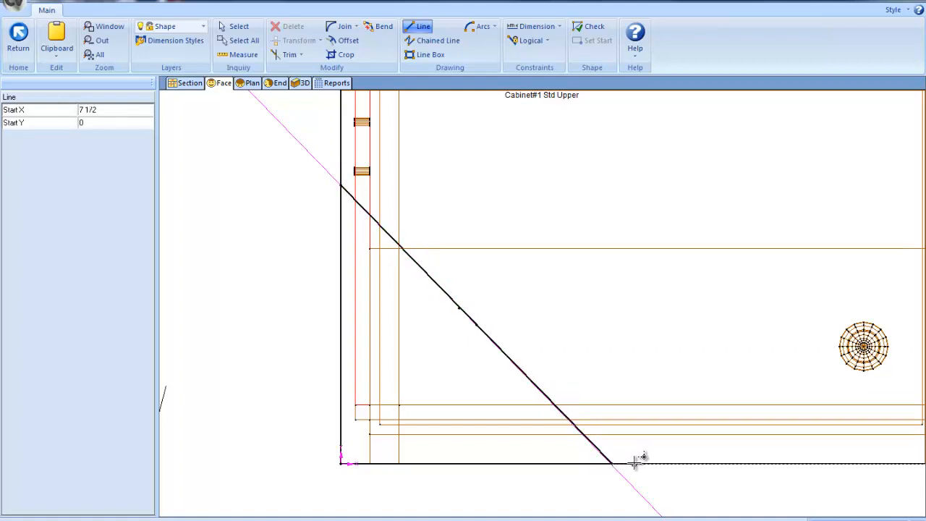
- Trim away the left and bottom outline segments below the diagonal line to clip the cabinet's lower-left corner
click(300, 56)
click(306, 73)
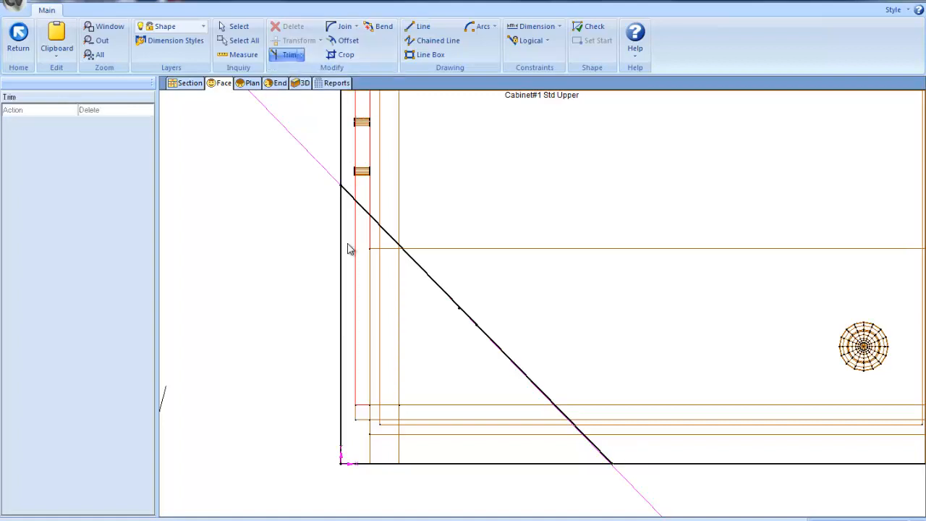
click(342, 261)
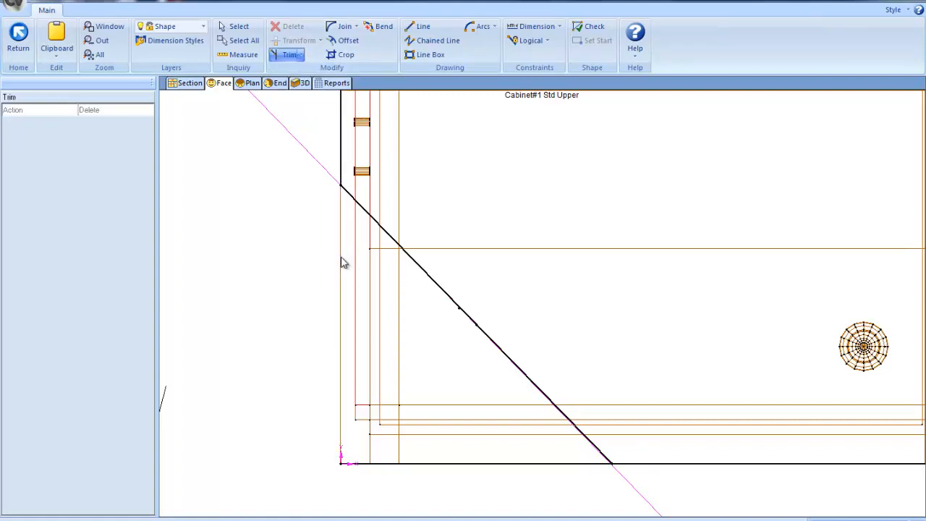
click(441, 465)
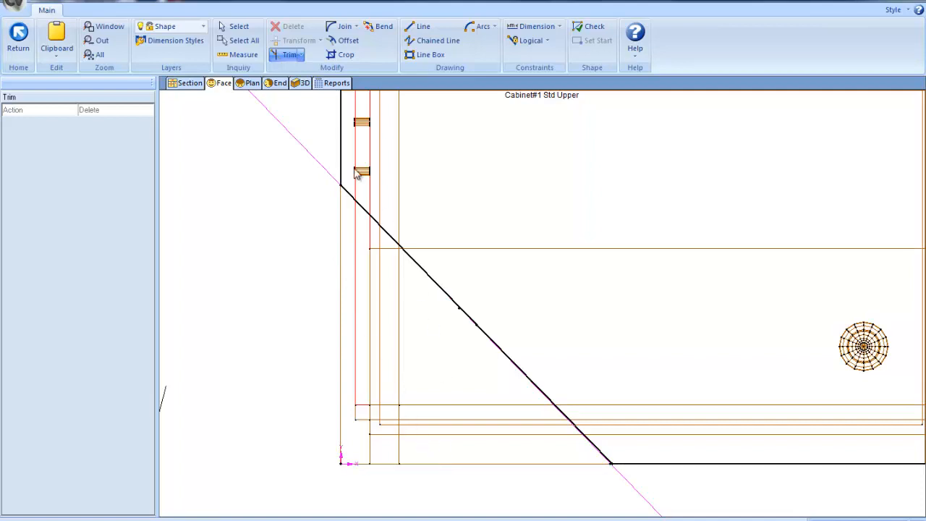
- Check the diagonal's corner joints and move its lower end onto the bottom edge's endpoint at X 6 29/32, Y 0
scroll(351, 199, up, 4)
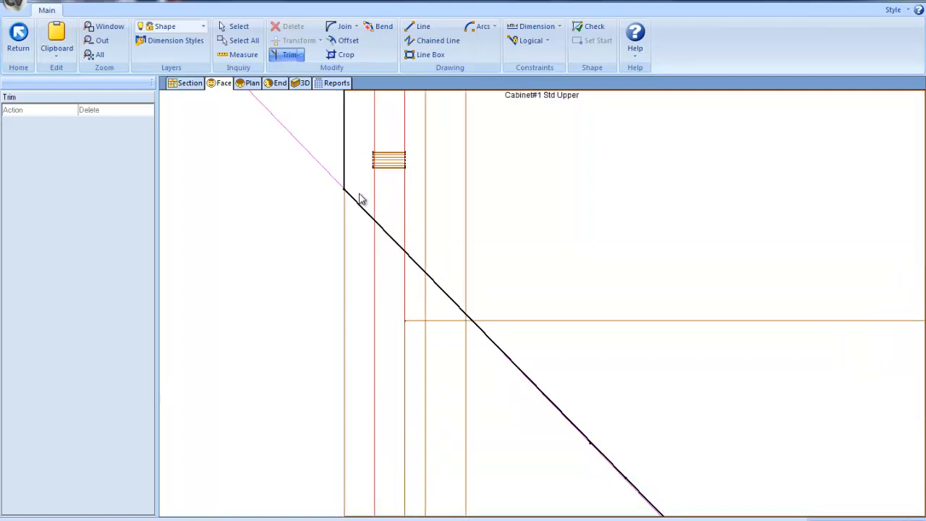
scroll(322, 197, up, 5)
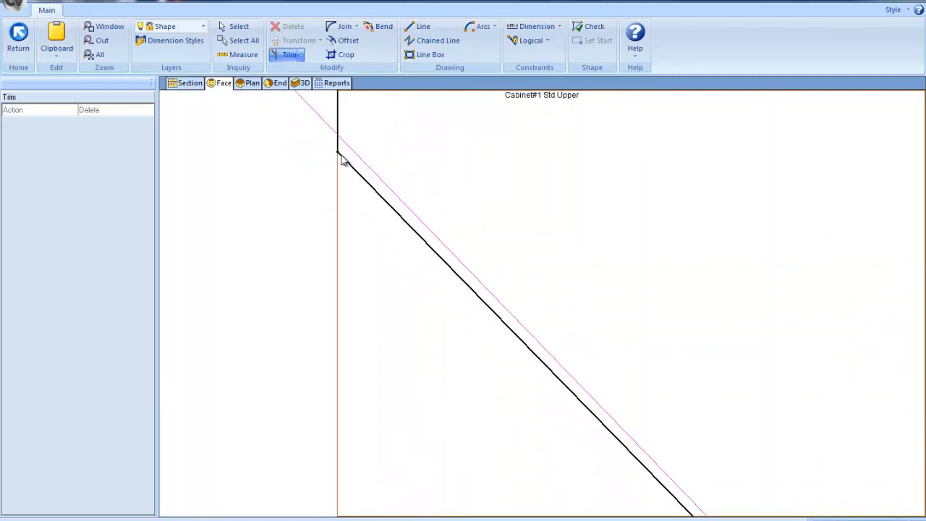
scroll(369, 194, down, 5)
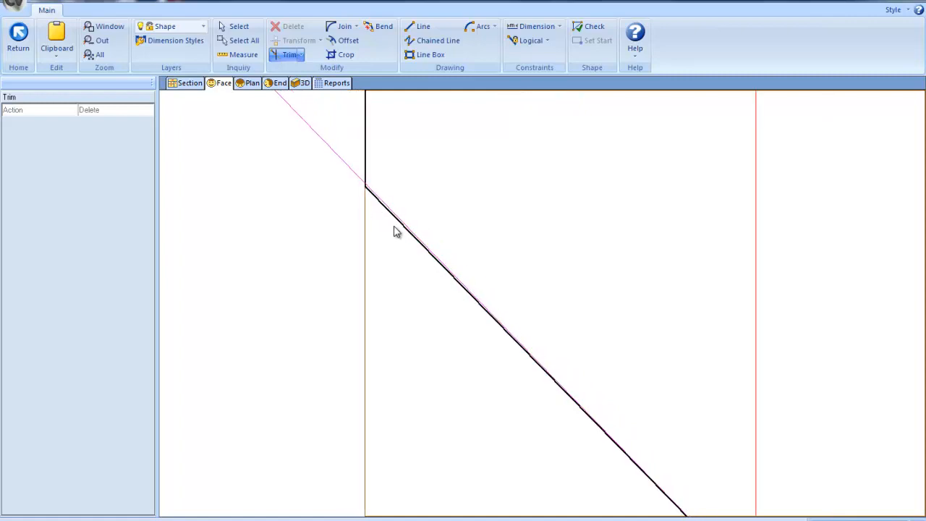
scroll(430, 266, down, 5)
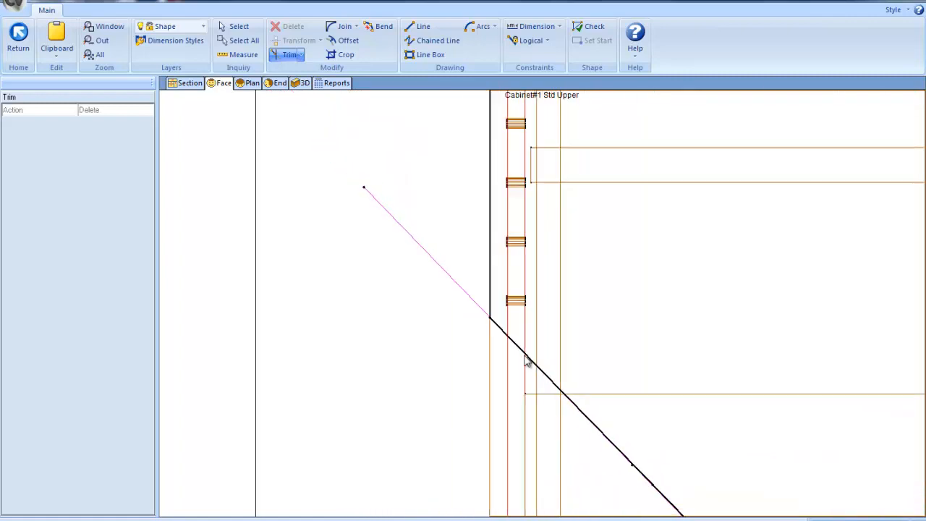
scroll(531, 367, down, 3)
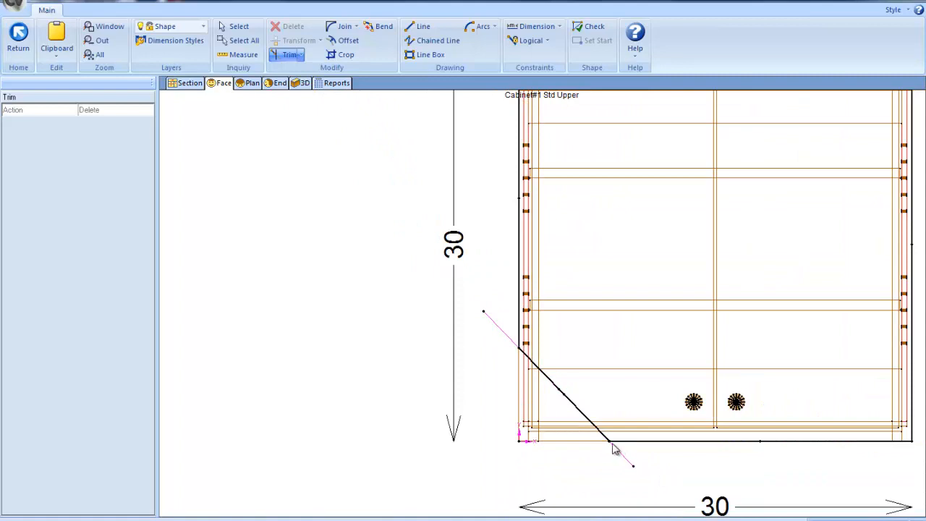
scroll(617, 449, up, 2)
scroll(617, 449, up, 3)
scroll(594, 441, down, 1)
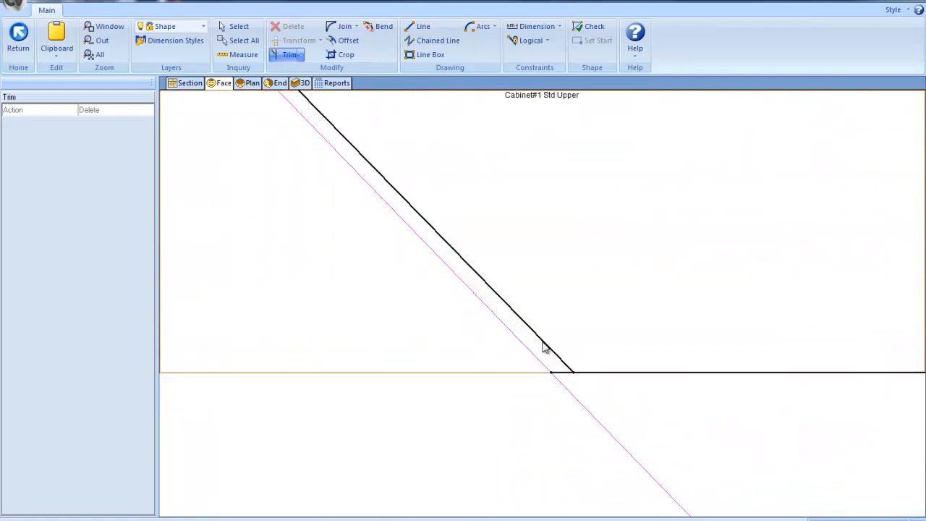
click(238, 26)
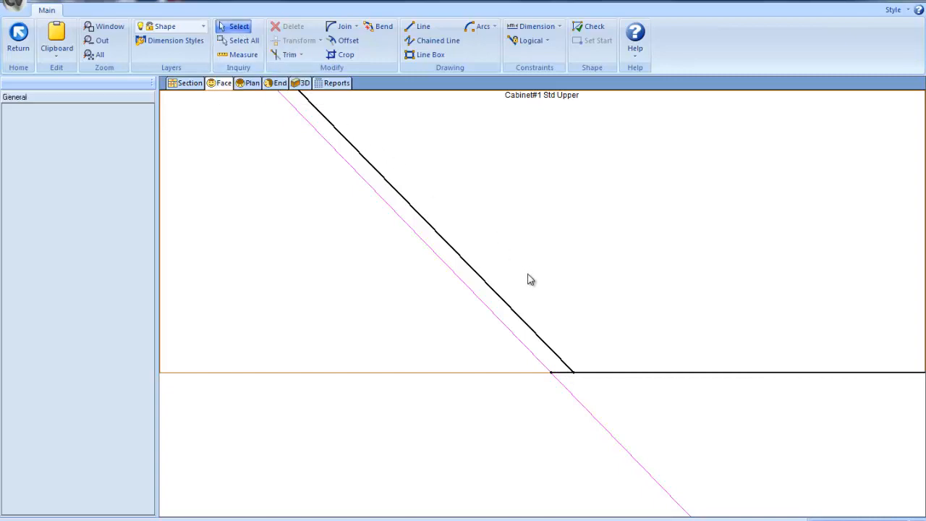
click(548, 349)
drag(576, 377, 552, 373)
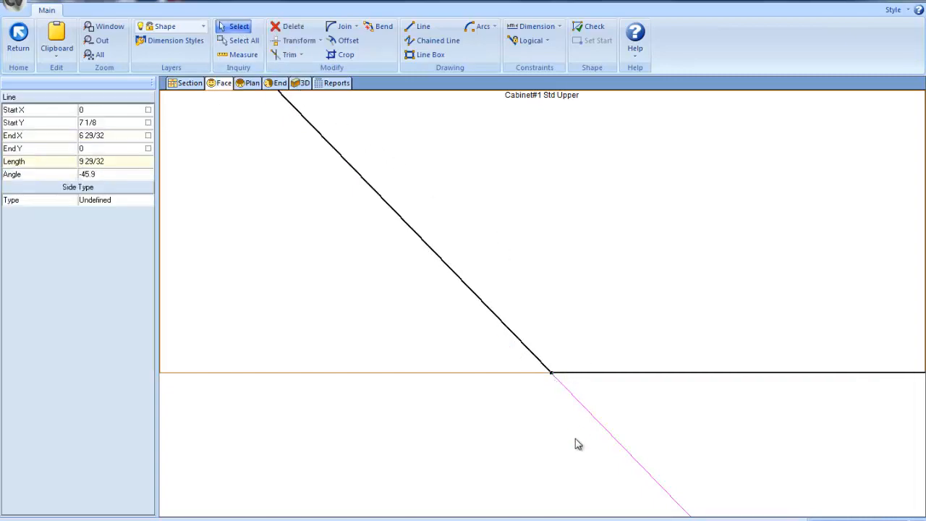
scroll(471, 374, down, 3)
scroll(415, 361, down, 4)
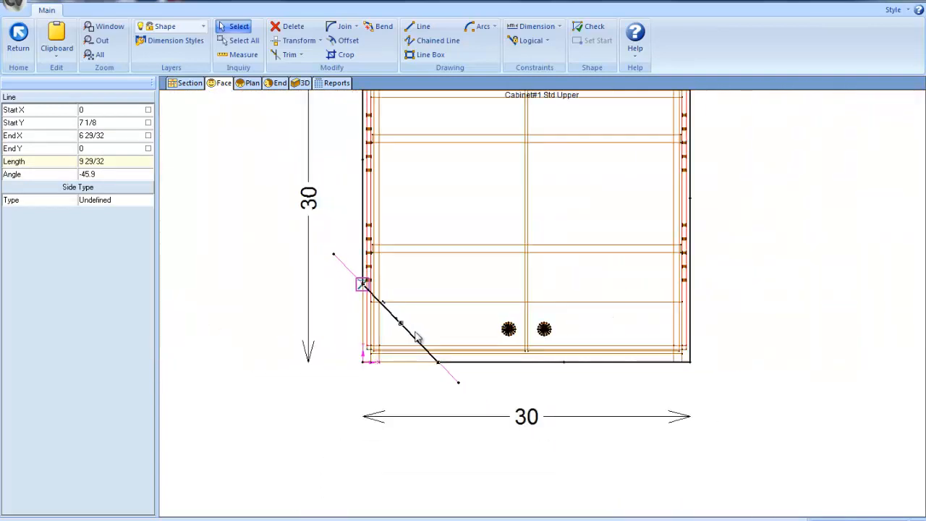
- Check the clipped outline for closure, leave shape editing and save the cabinet's new shape
scroll(416, 336, down, 1)
click(591, 28)
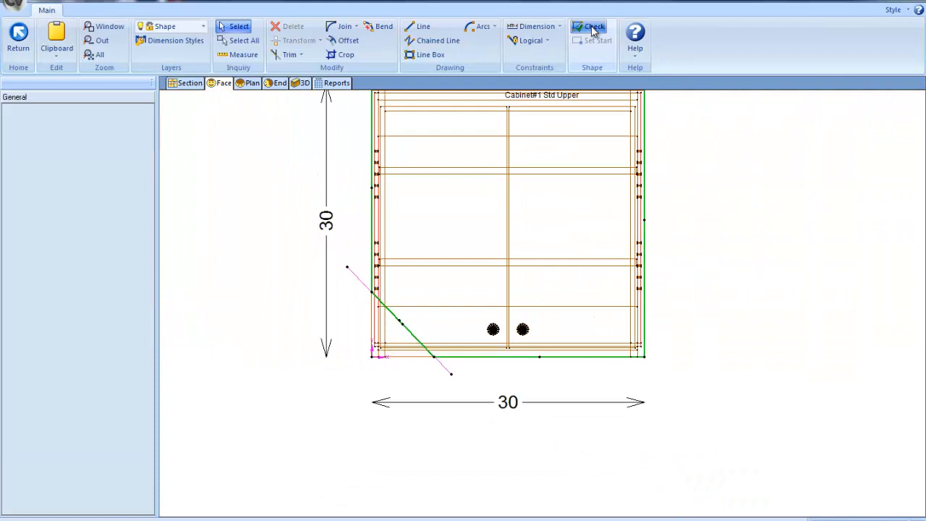
scroll(538, 232, down, 1)
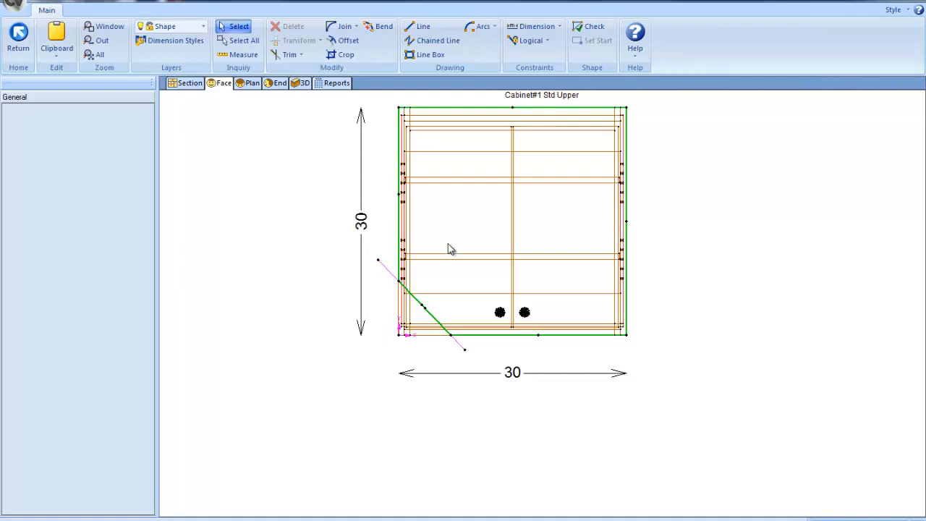
click(19, 42)
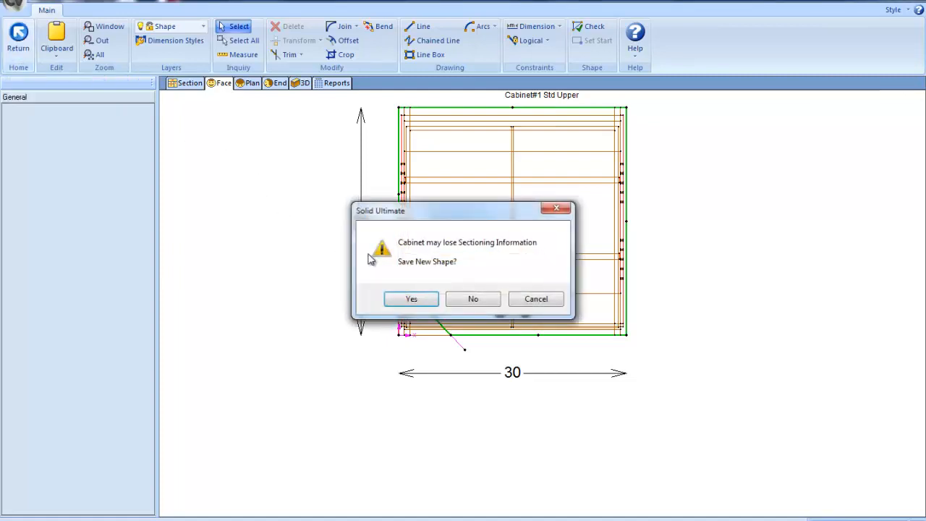
click(411, 299)
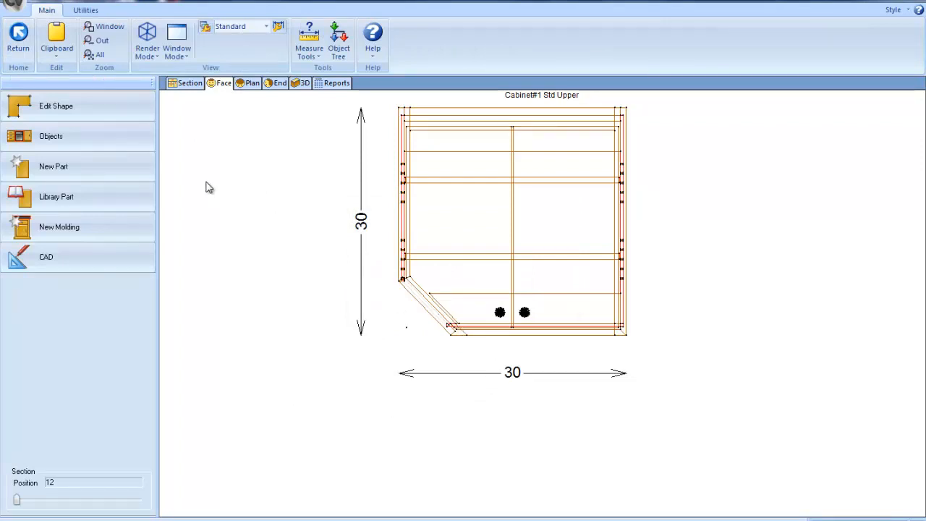
- Reopen the cabinet's face shape to review its Shape and Construction layers, and return to the room plan
click(117, 106)
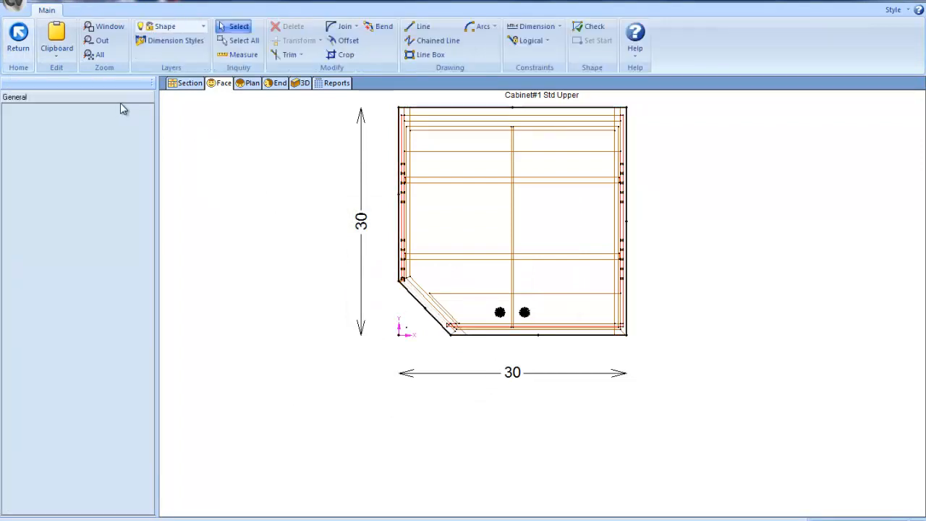
click(203, 29)
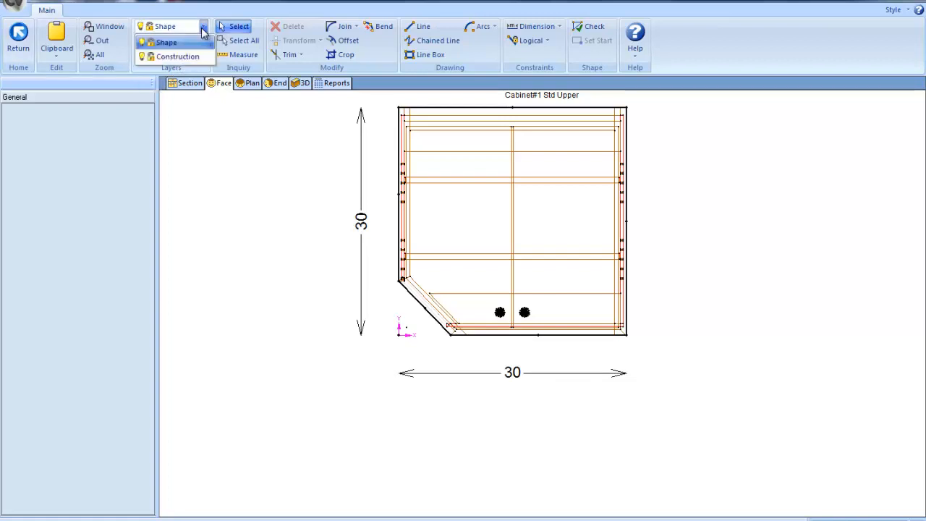
click(199, 43)
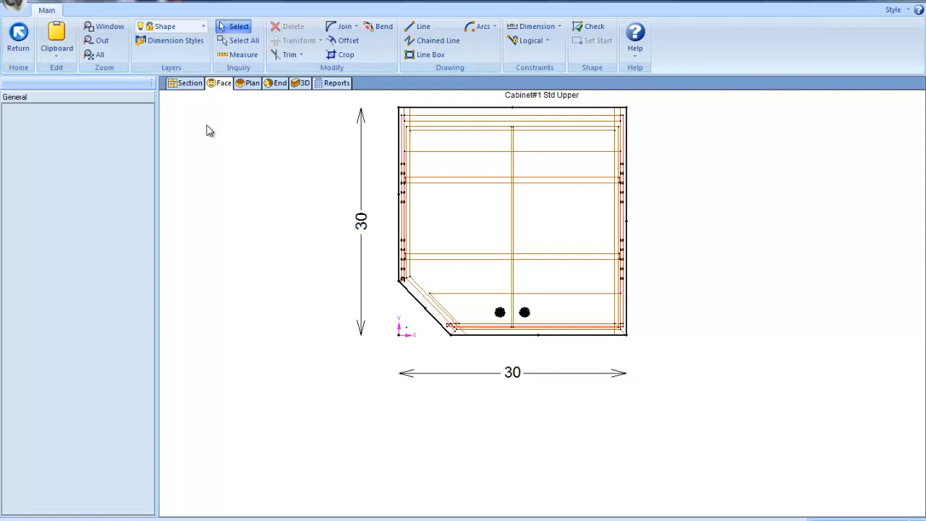
click(203, 27)
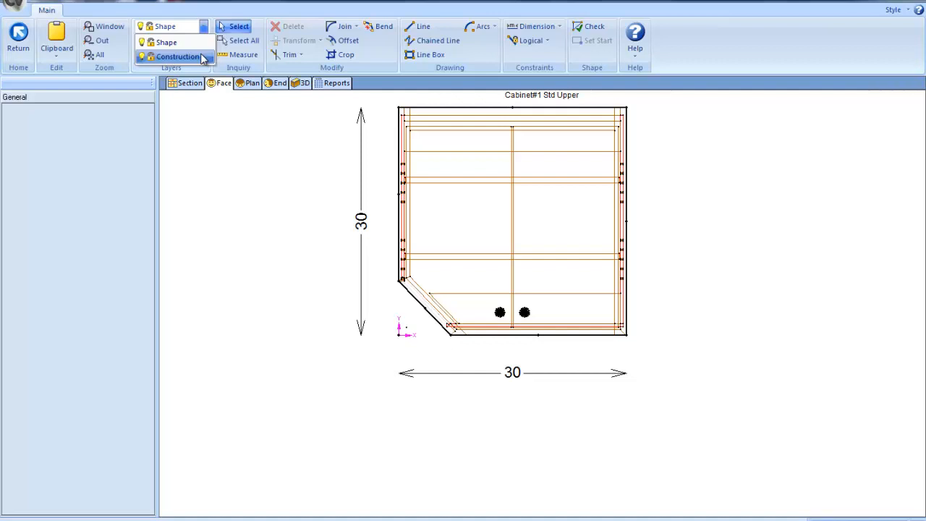
click(197, 47)
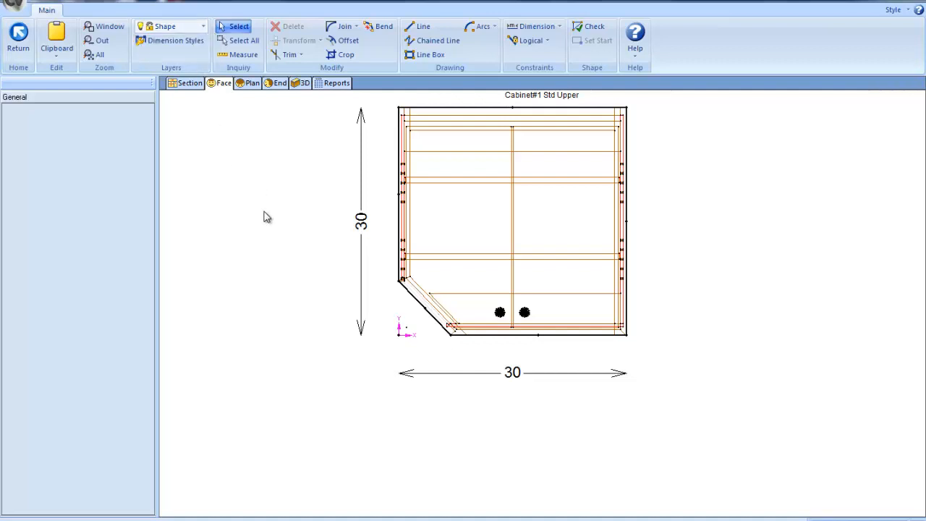
scroll(265, 217, down, 2)
scroll(265, 217, up, 2)
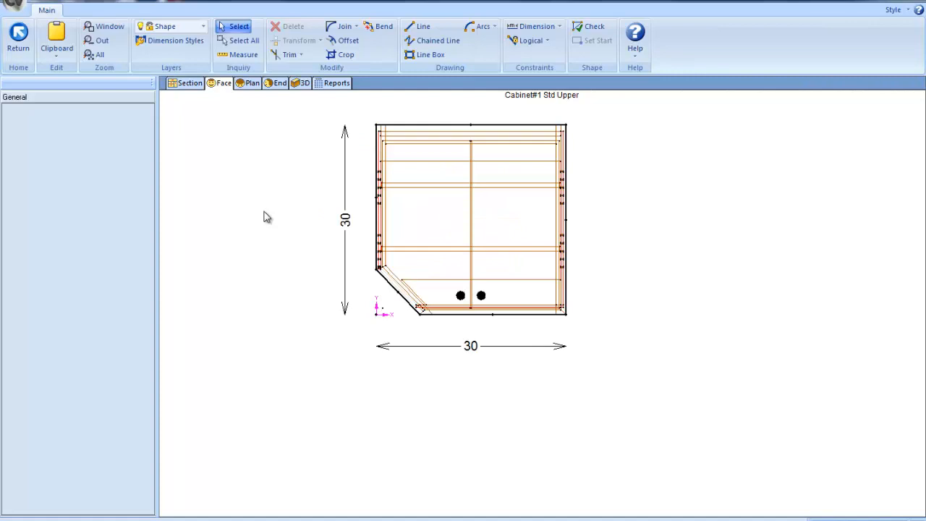
scroll(253, 201, up, 1)
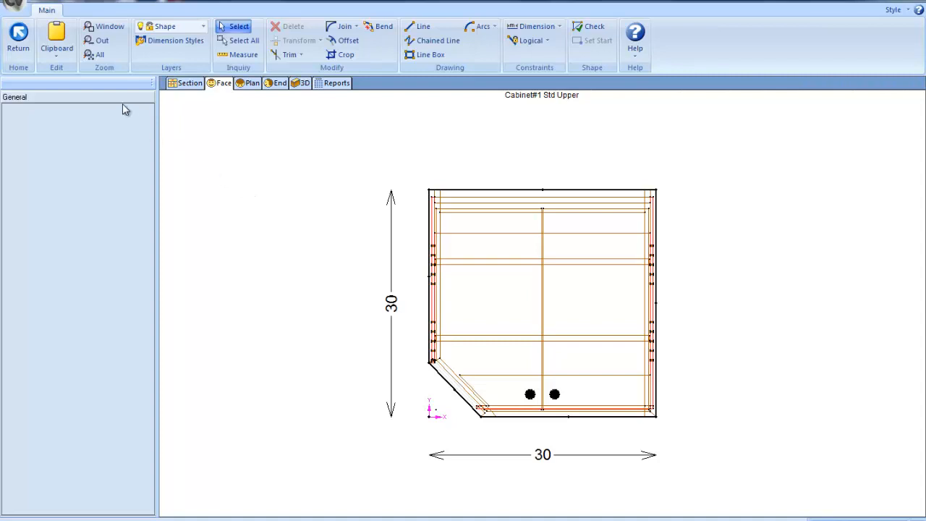
click(20, 38)
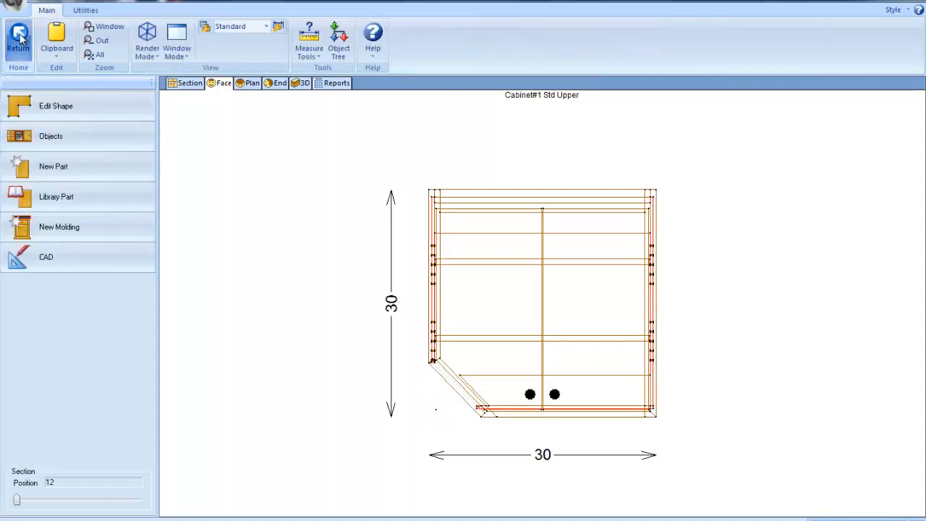
click(19, 36)
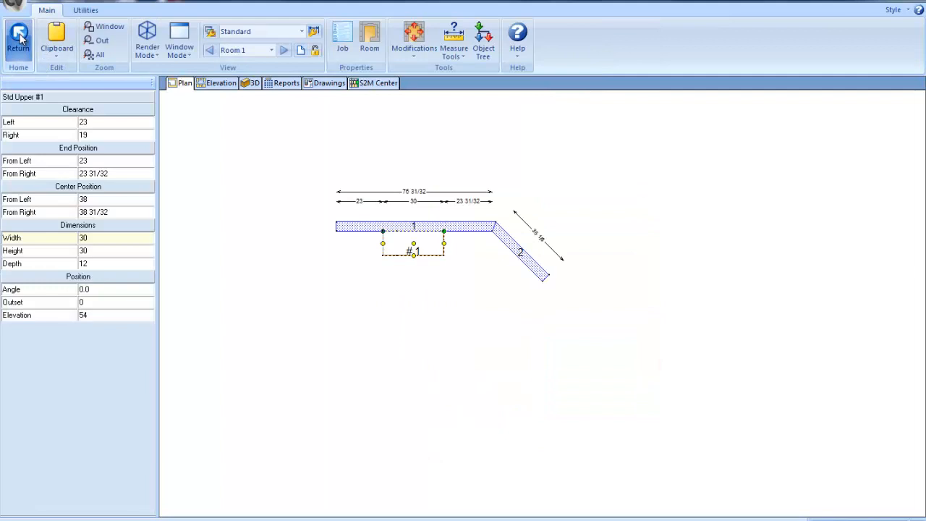
- Delete the reshaped upper cabinet and place a new Std Upper on wall 1, 12 inches from the wall's left end
right_click(397, 249)
click(379, 269)
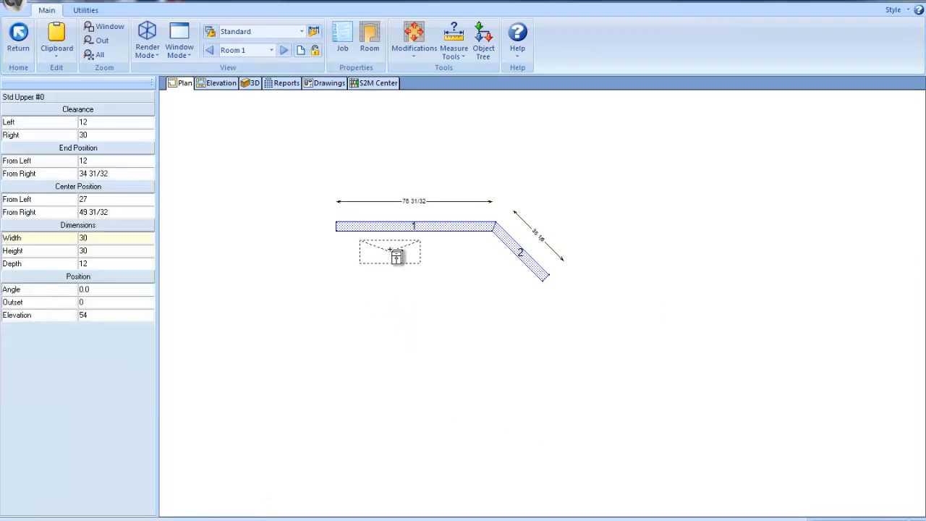
click(392, 252)
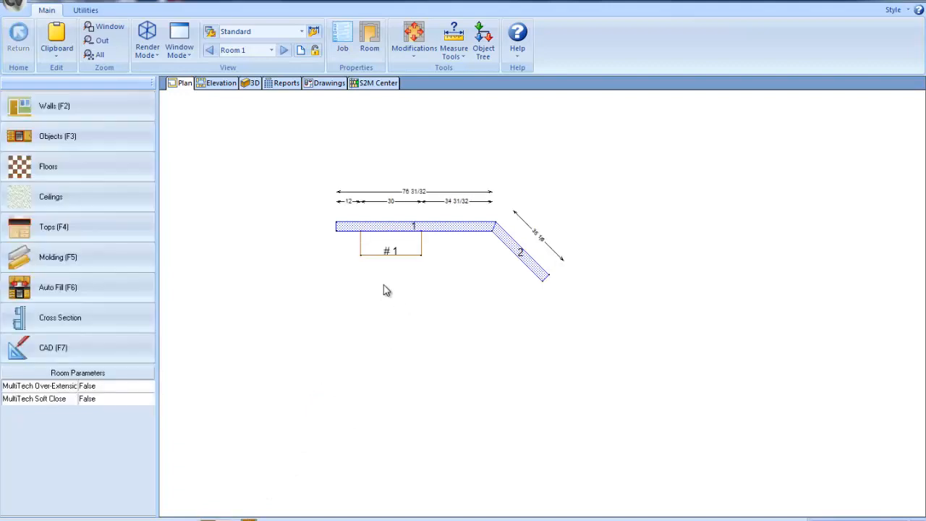
- Open the new upper cabinet's shape for editing in the room plan
right_click(377, 247)
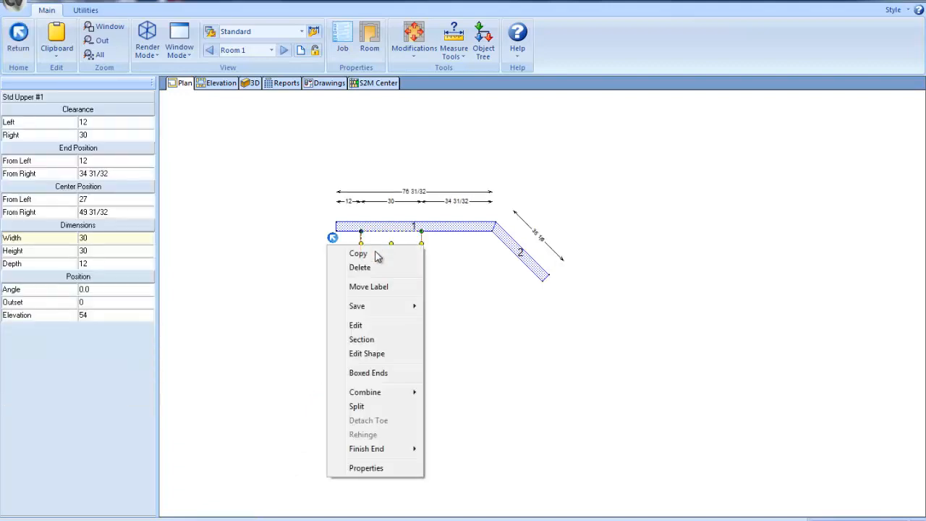
click(374, 353)
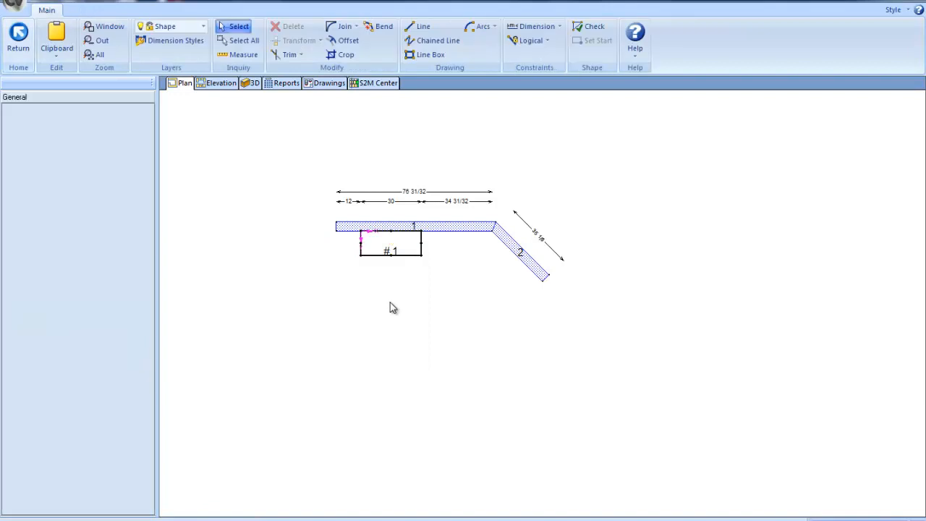
scroll(393, 284, up, 2)
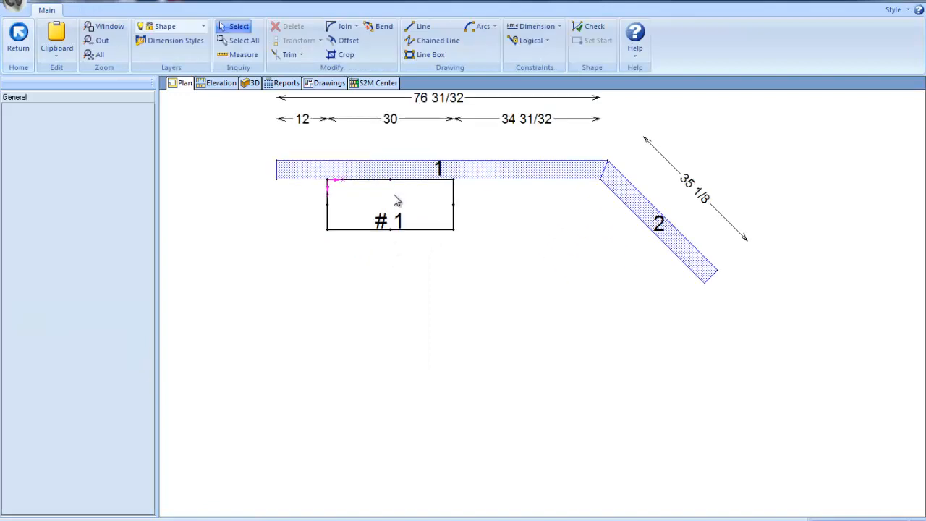
scroll(395, 200, up, 2)
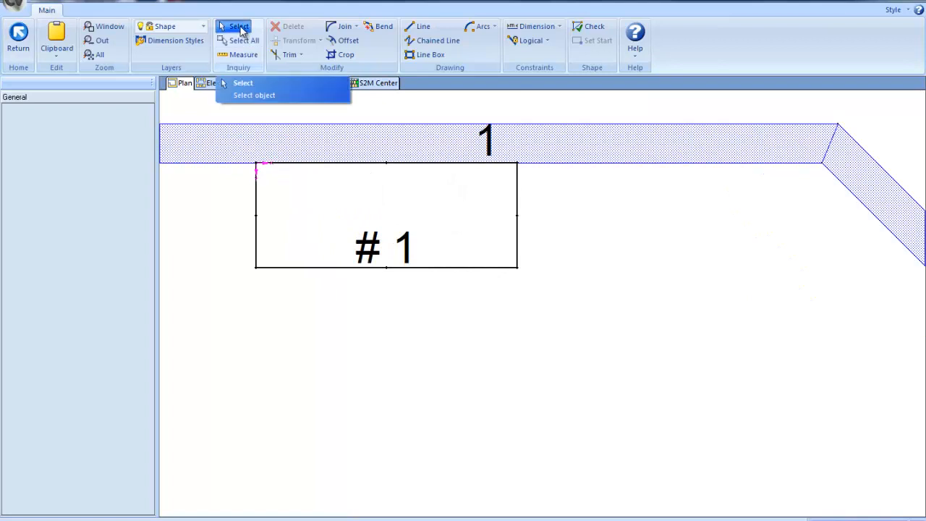
- Select the cabinet outline's left, front and right edges one at a time, and select the whole outline
click(239, 29)
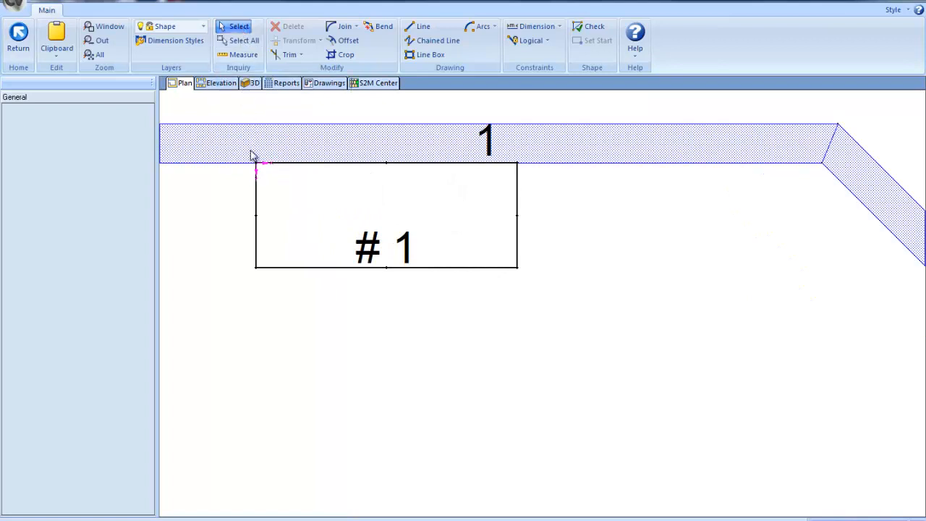
click(258, 196)
click(288, 268)
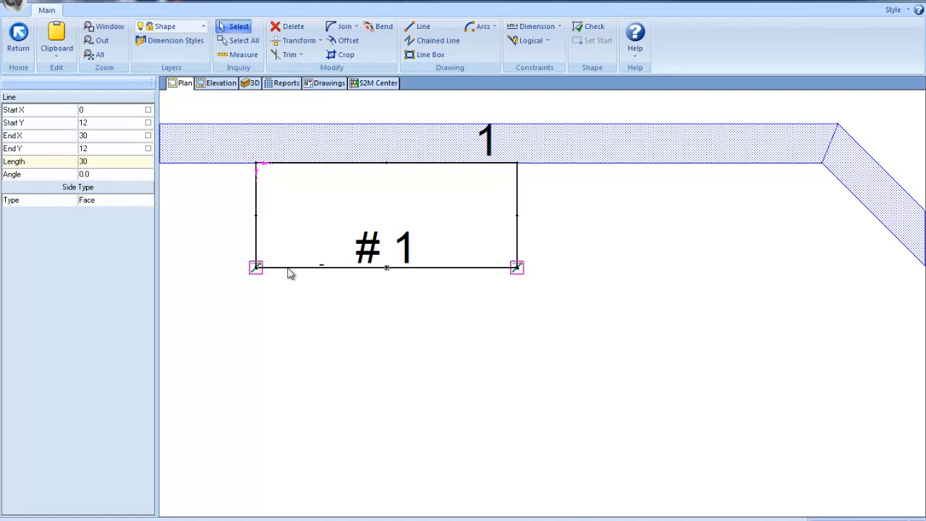
click(518, 245)
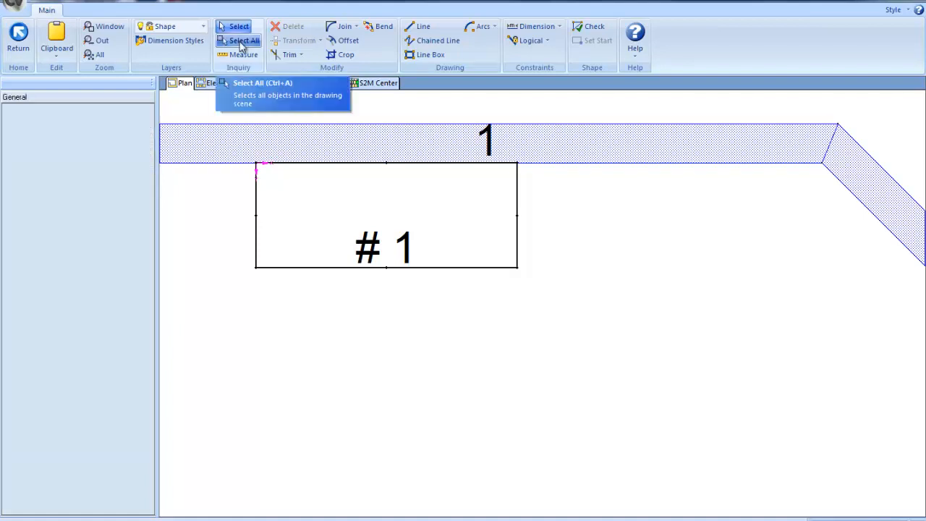
click(241, 41)
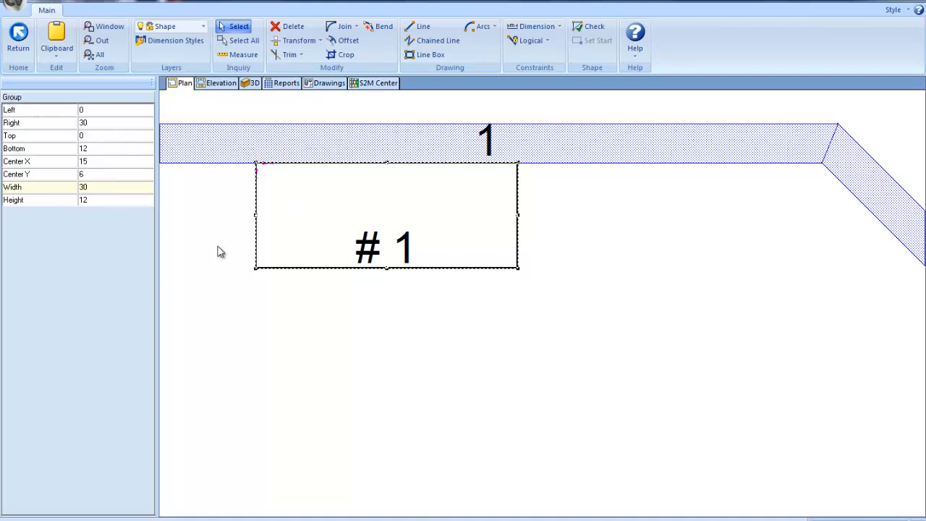
- Measure the cabinet's front edge from its left corner to its right corner
click(237, 56)
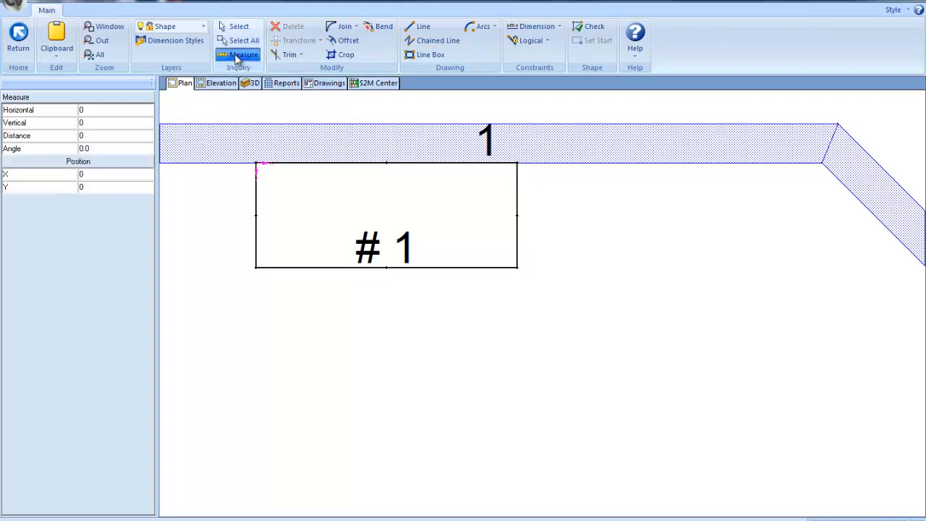
click(257, 268)
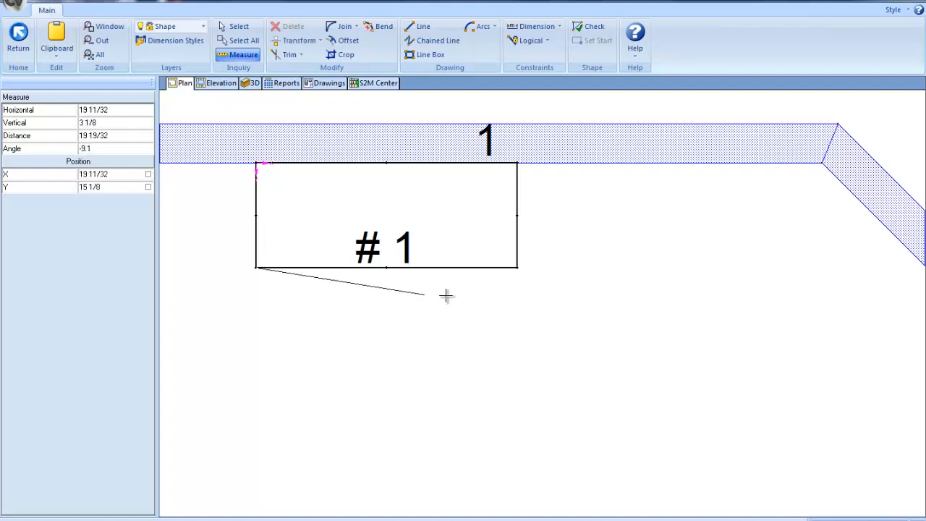
click(519, 267)
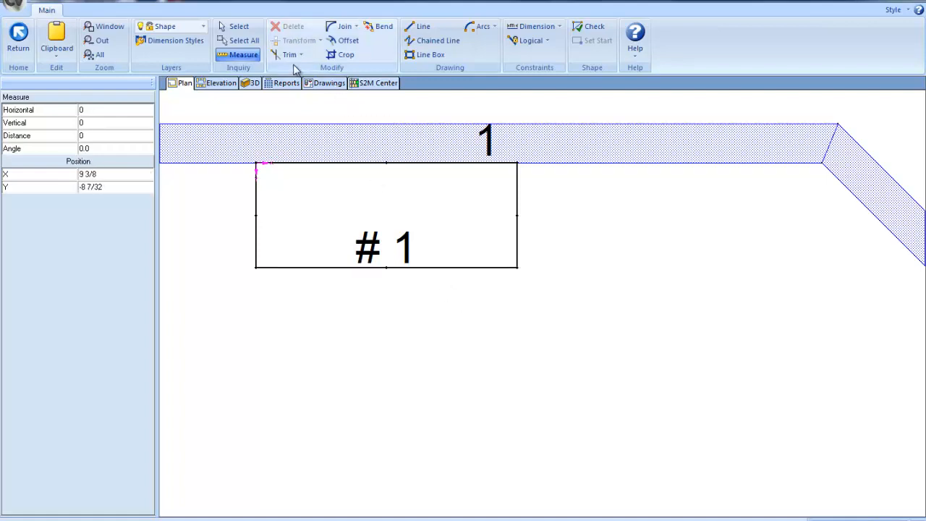
click(238, 27)
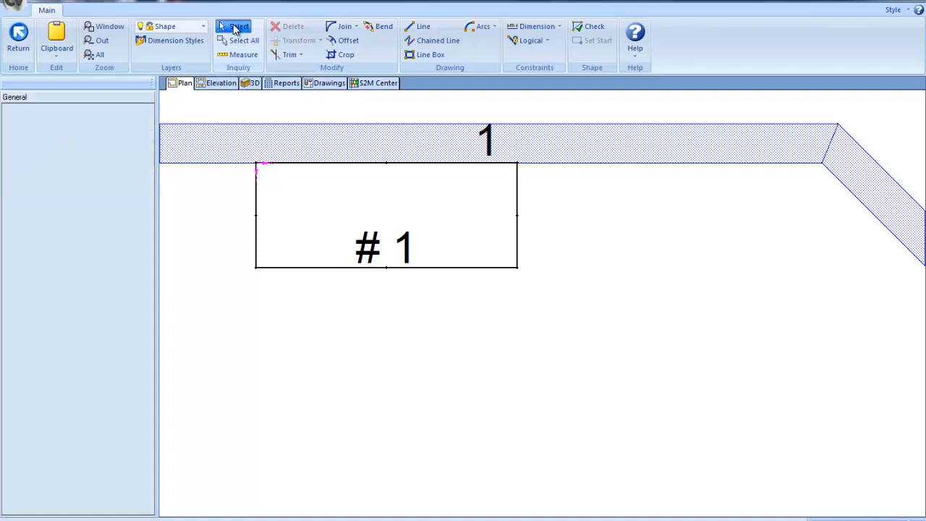
- Select the cabinet's left end line, view the Transform options for it and clear the selection
click(256, 214)
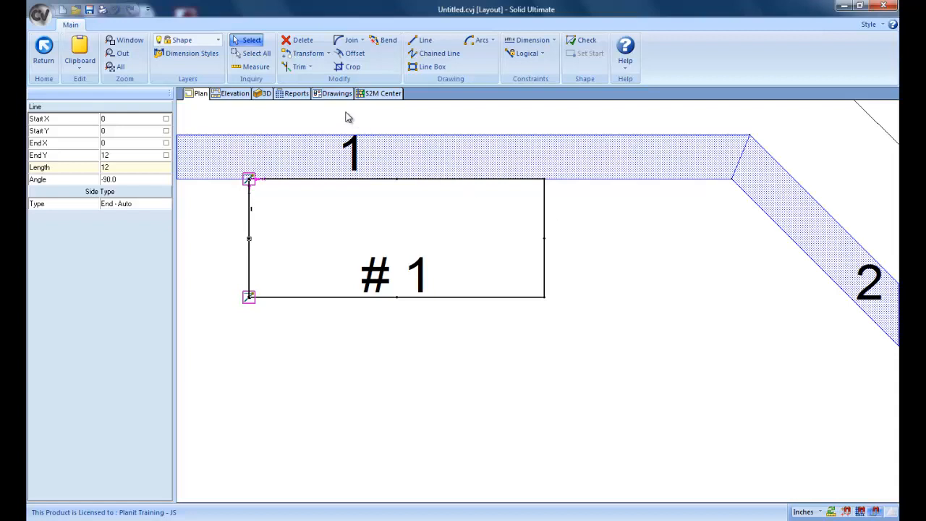
click(328, 54)
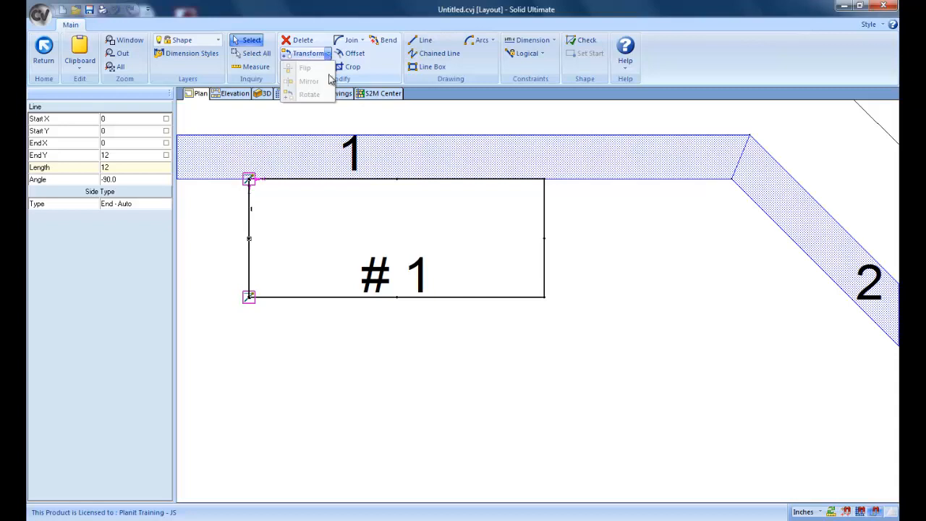
click(400, 348)
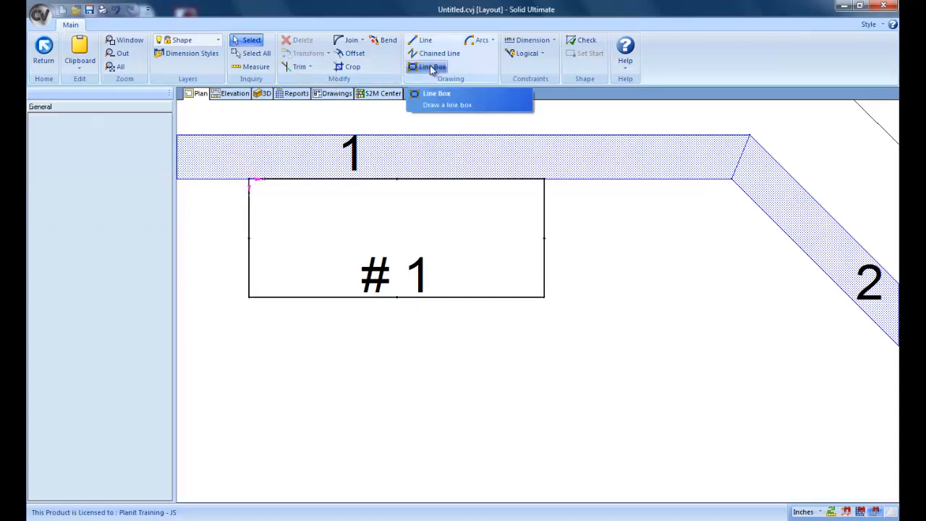
- Draw a closed four-sided trapezoid with Chained Line in front of the cabinet, starting at about X 9, Y 19, narrower at its lower side
click(431, 67)
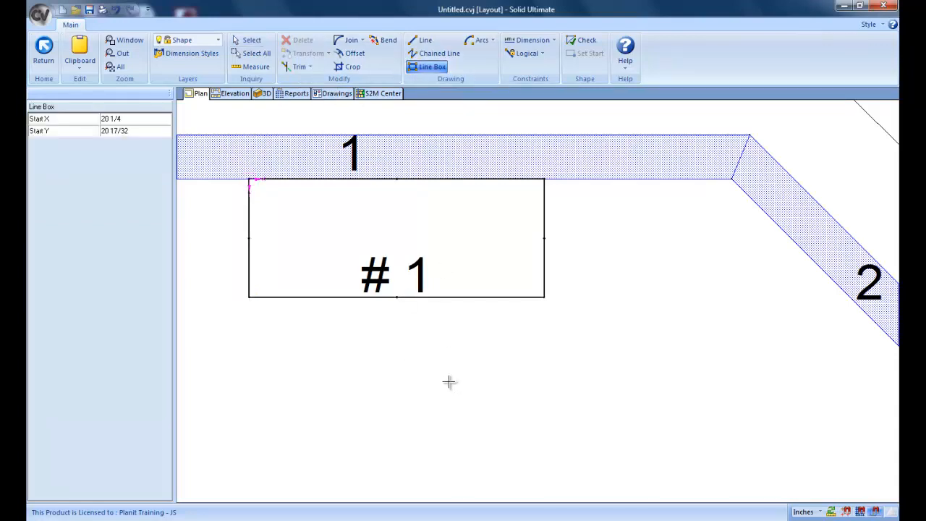
click(436, 53)
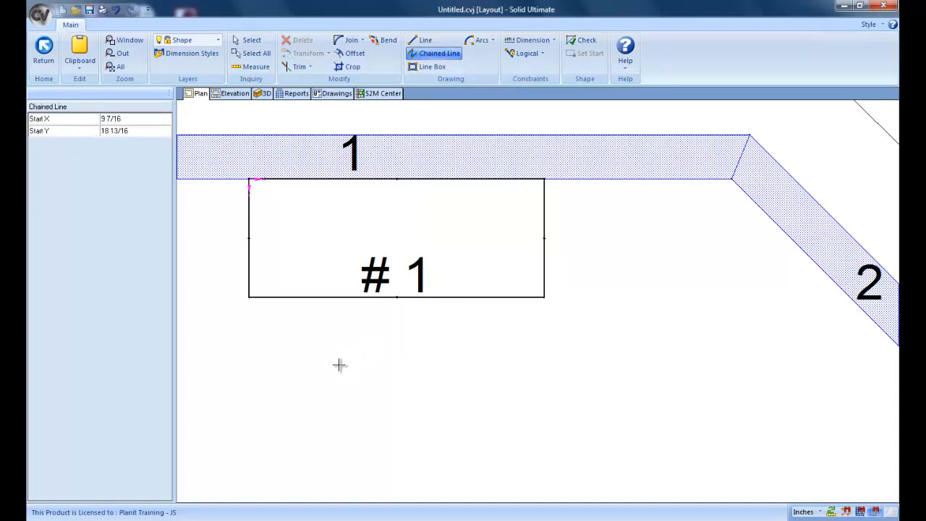
click(396, 369)
click(511, 364)
click(466, 469)
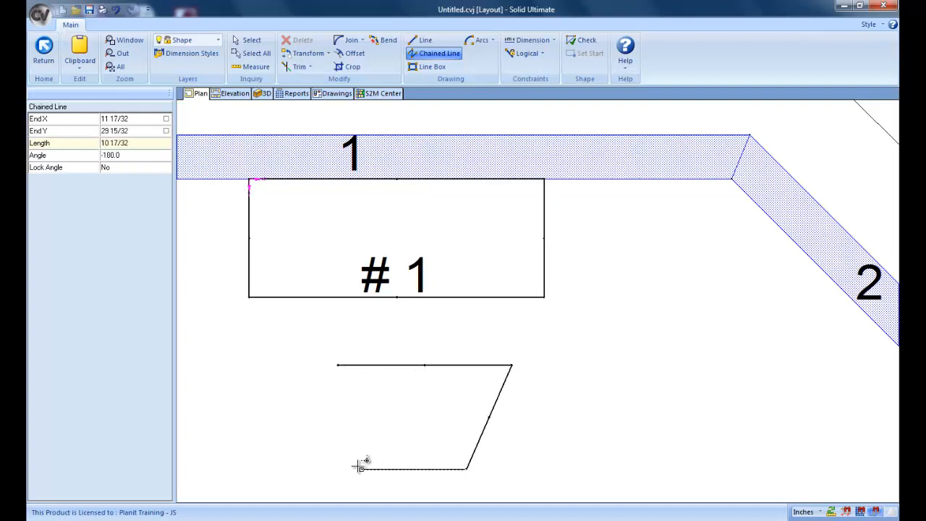
click(378, 468)
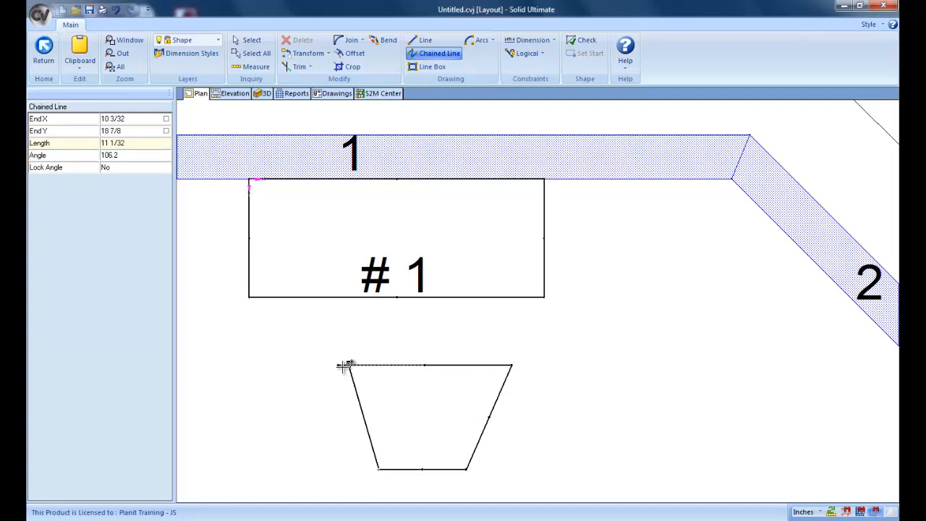
click(339, 365)
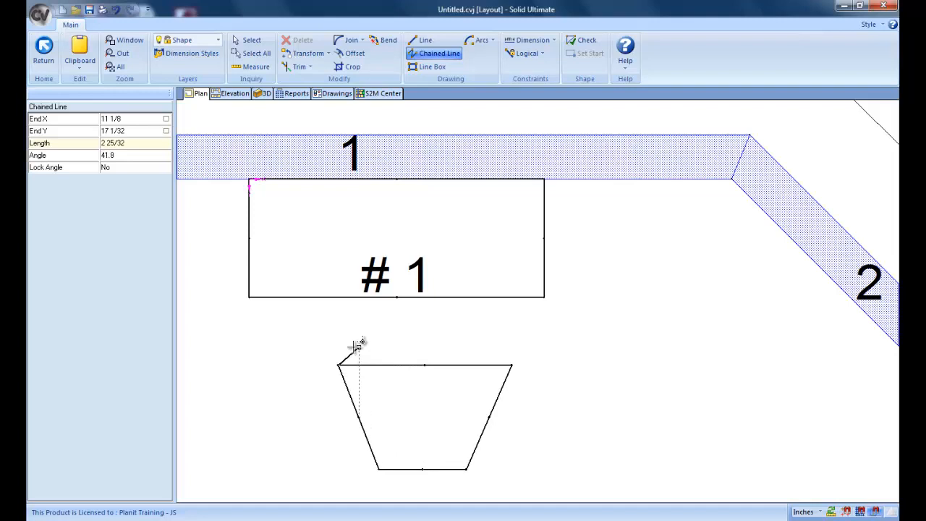
- Finish the chained line, select only the trapezoid and remove all constraint types from it
right_click(359, 347)
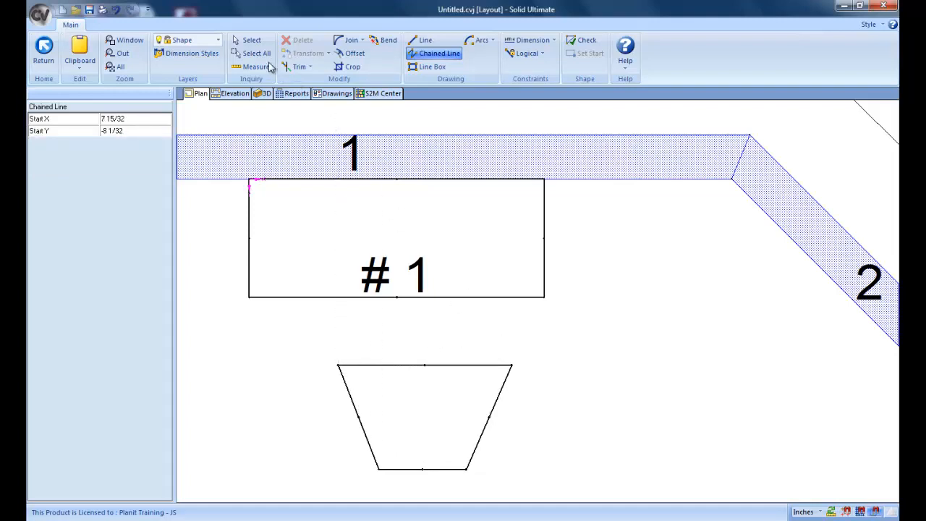
click(262, 55)
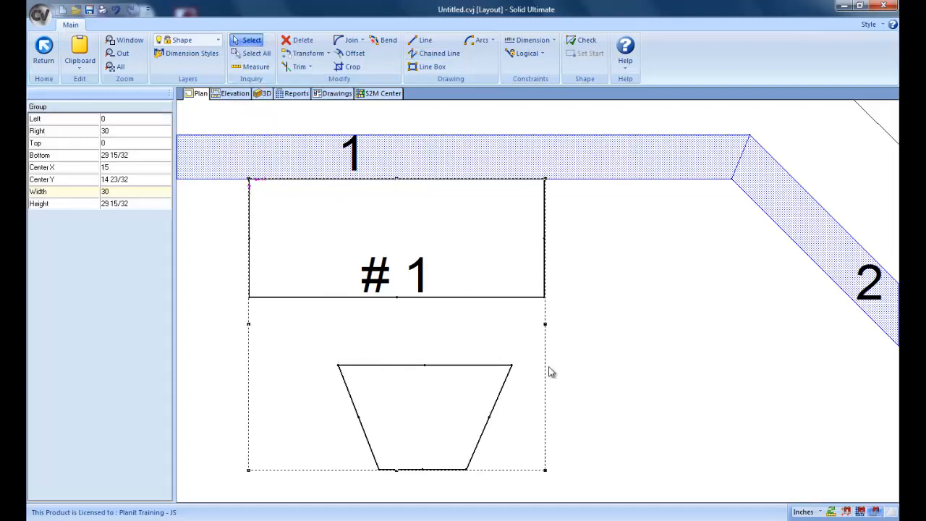
click(649, 355)
drag(311, 338, 562, 488)
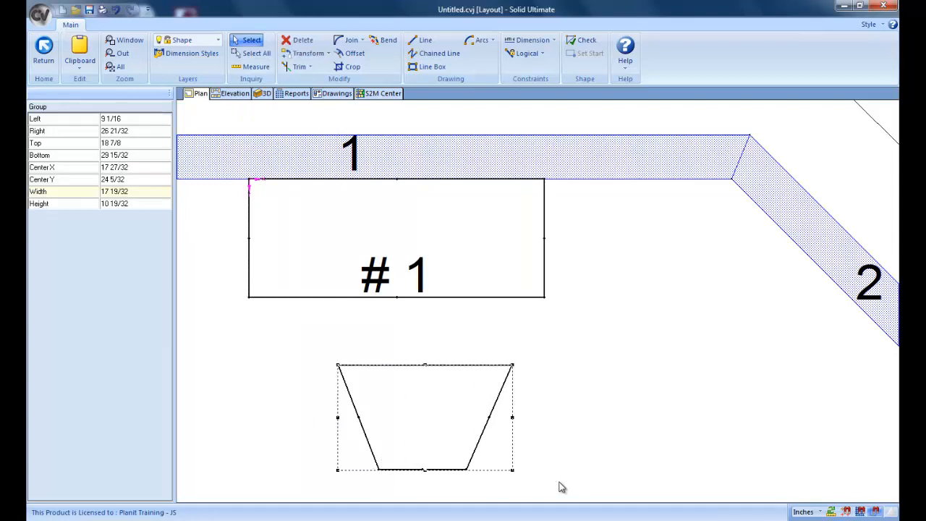
right_click(437, 422)
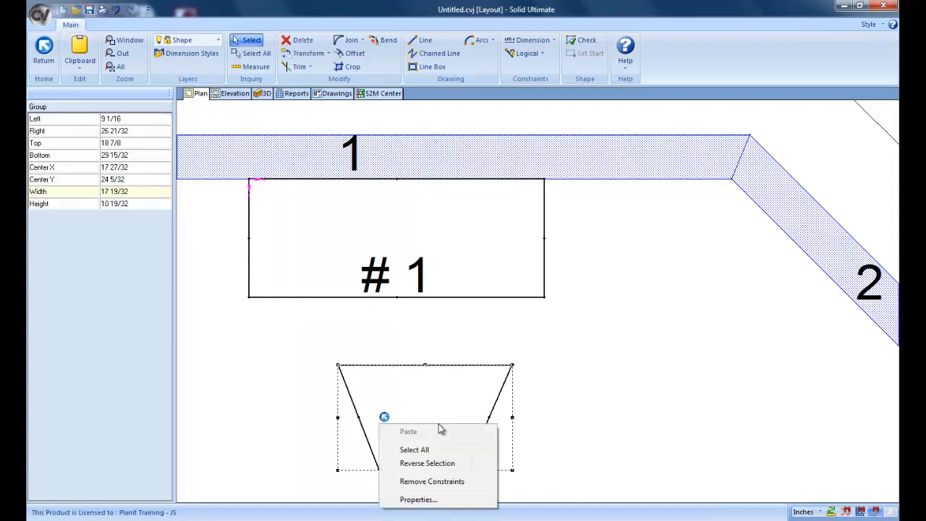
click(433, 482)
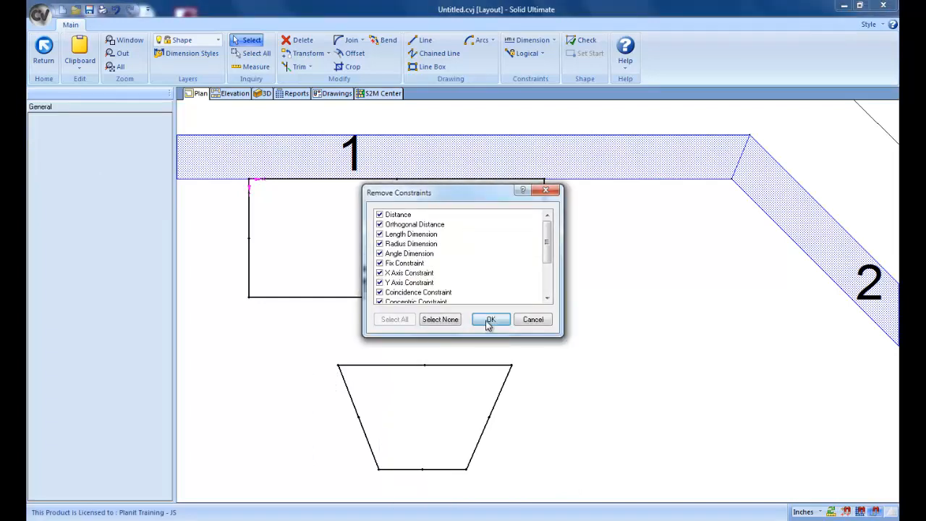
click(489, 321)
- Select the whole trapezoid again, then flip it so its narrow side faces the cabinet and mirror it
drag(318, 333, 536, 489)
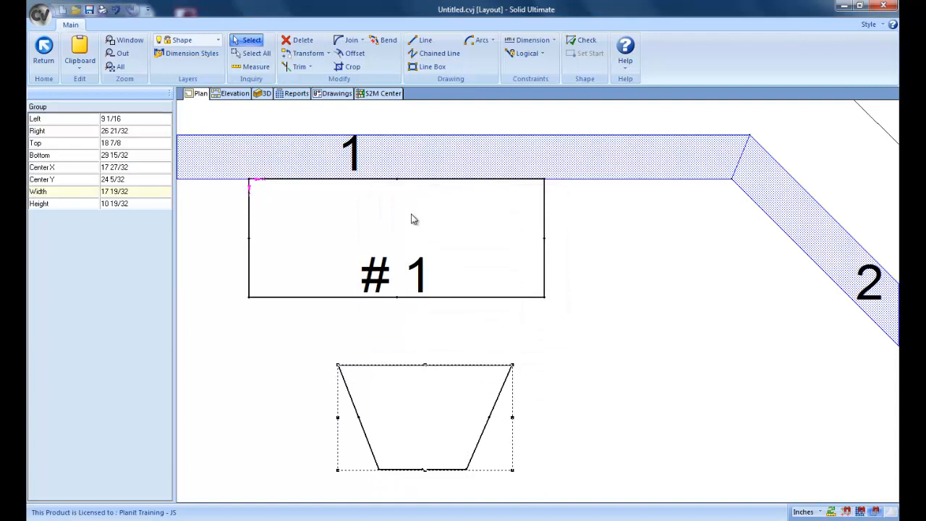
click(328, 53)
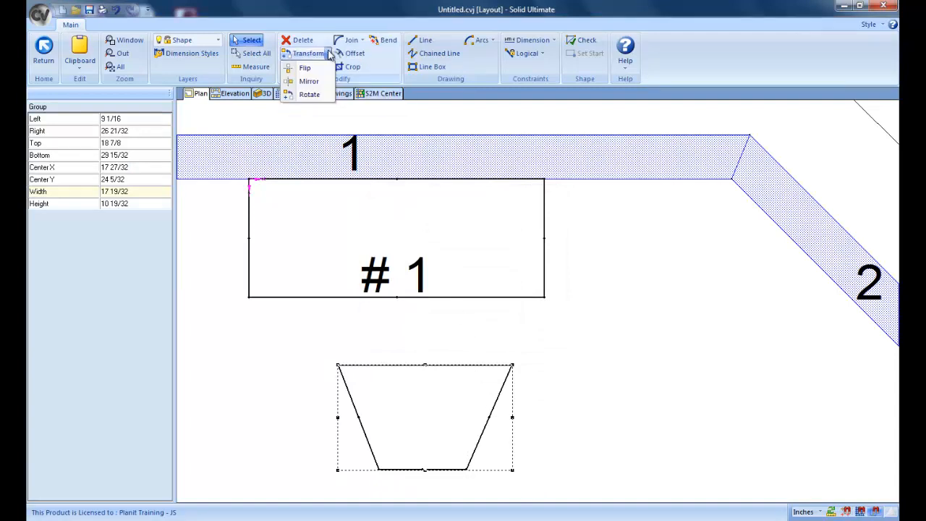
click(305, 67)
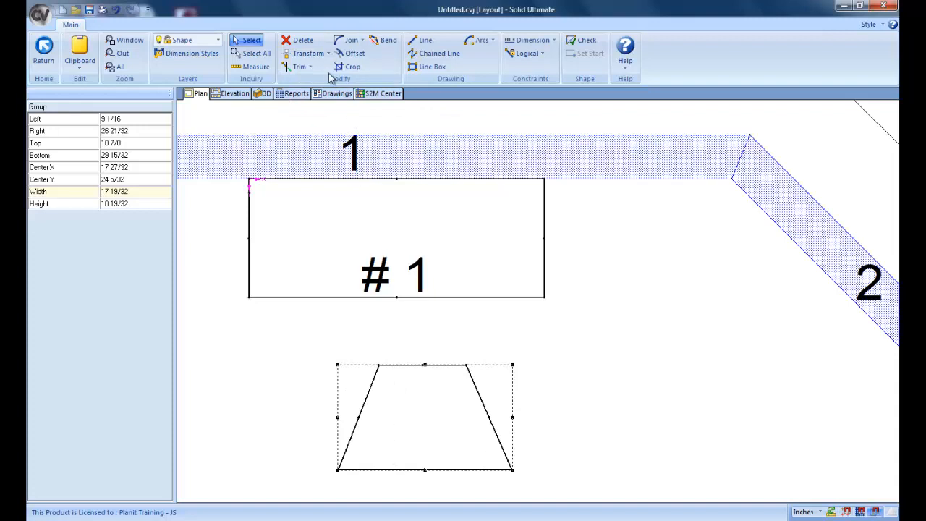
click(327, 53)
click(309, 81)
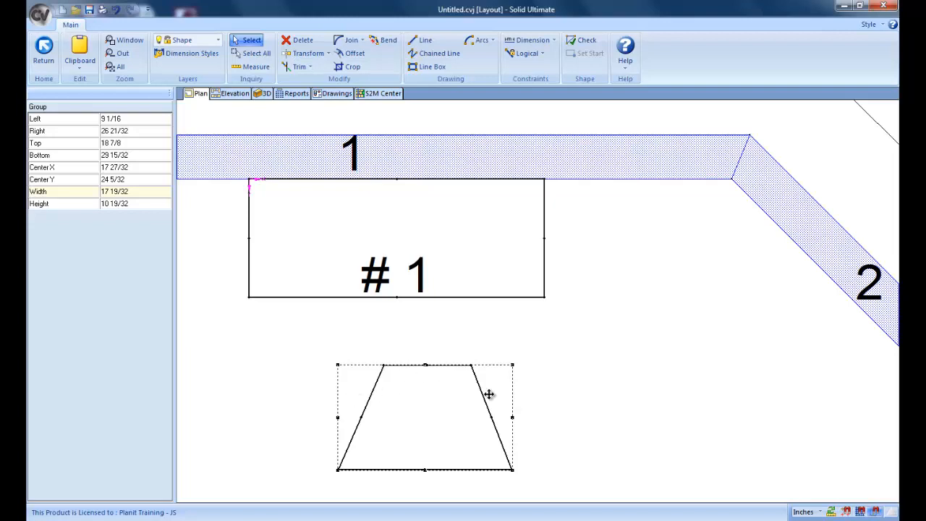
- View the available Trim options and clear the trapezoid's selection
click(309, 66)
click(311, 68)
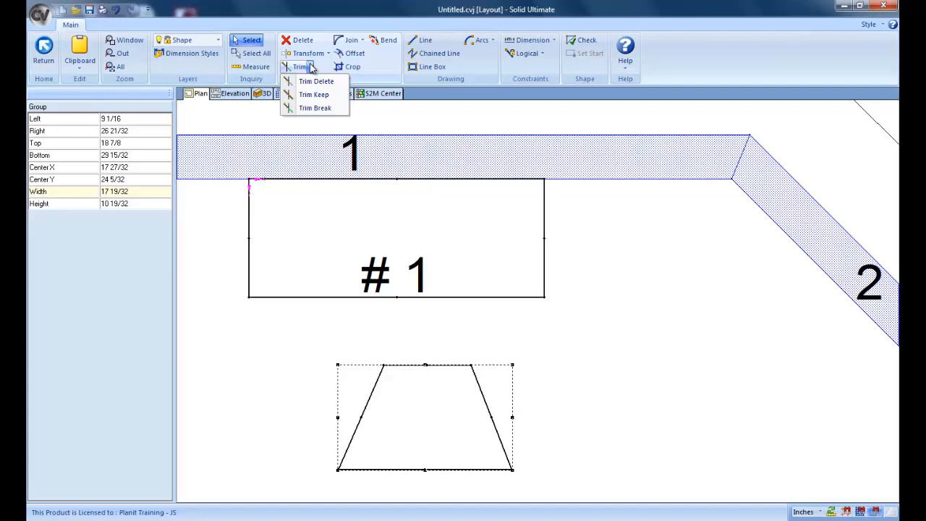
click(537, 331)
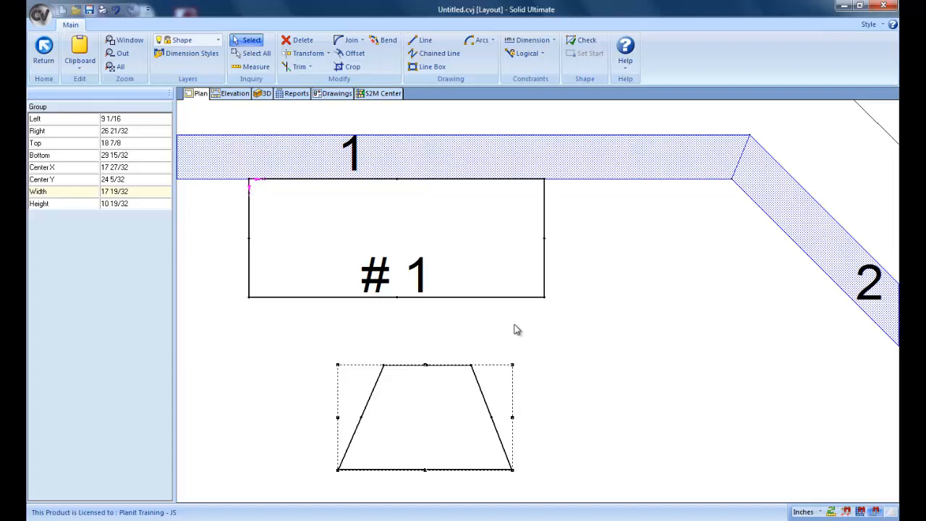
click(534, 341)
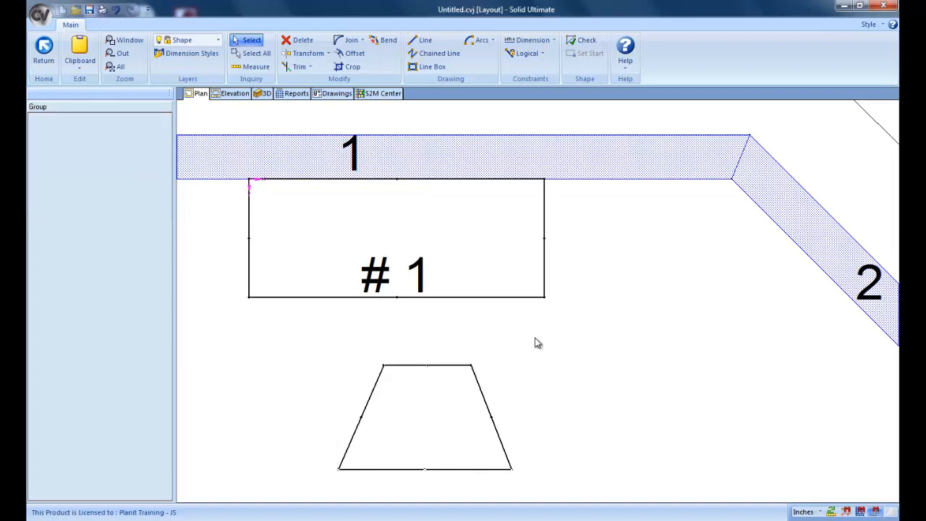
- Draw a horizontal line across the upper part of the trapezoid, starting at about X 9 1/16, Y 21 21/32 and extending past both slanted sides
click(422, 40)
click(434, 92)
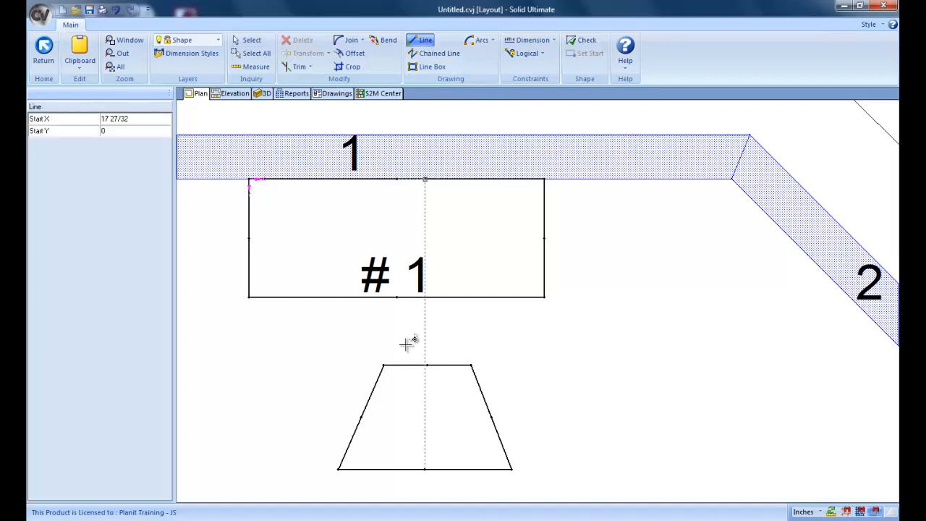
click(338, 392)
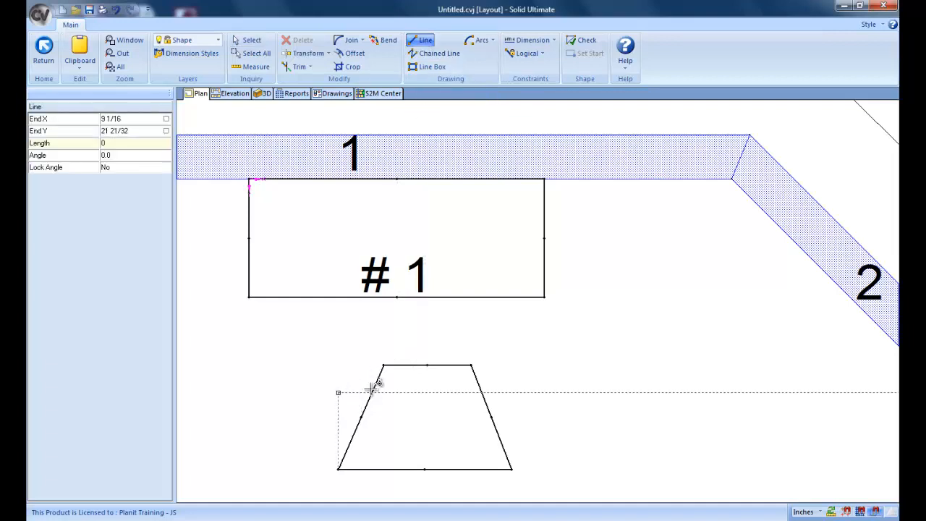
click(520, 392)
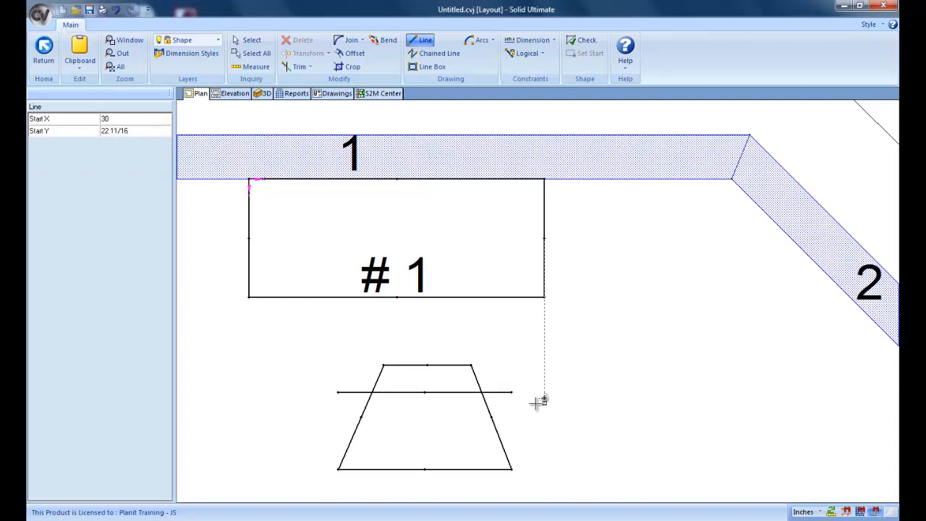
right_click(537, 404)
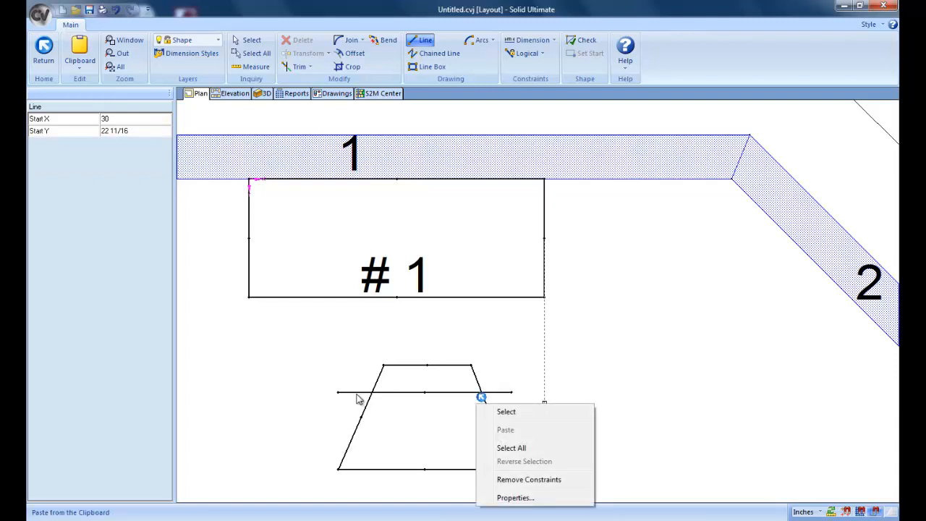
- Break the horizontal line where it crosses the trapezoid's slanted sides using Trim Break, and review the Trim options
click(309, 68)
click(315, 109)
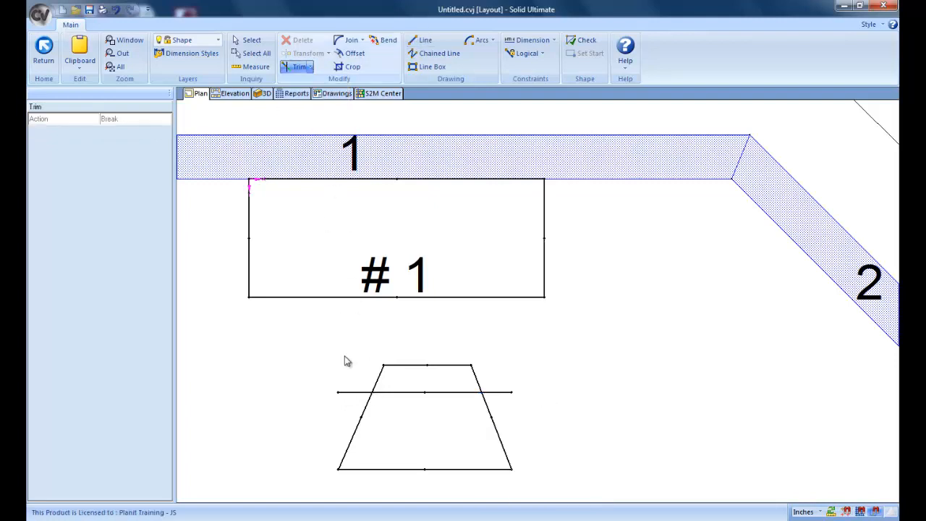
click(359, 397)
click(310, 66)
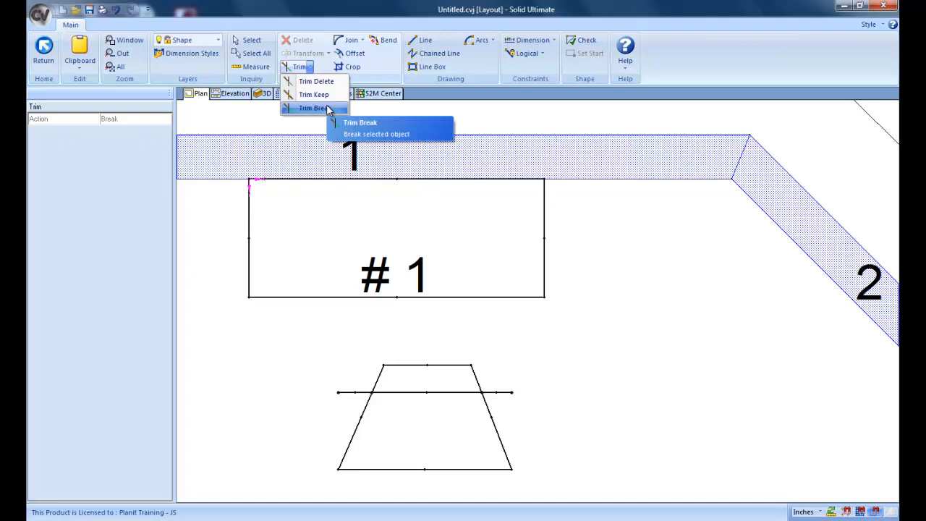
click(543, 374)
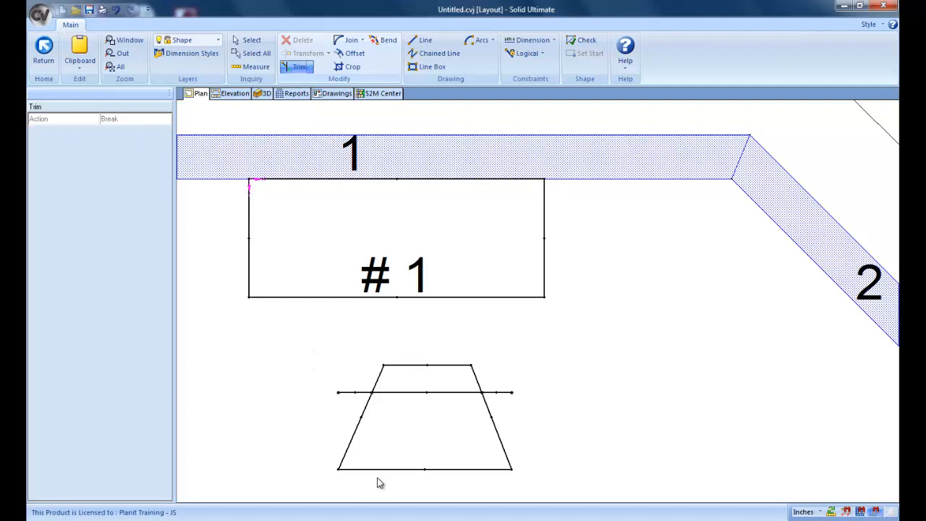
- Select the trapezoid together with the broken crossing line and delete them
click(249, 40)
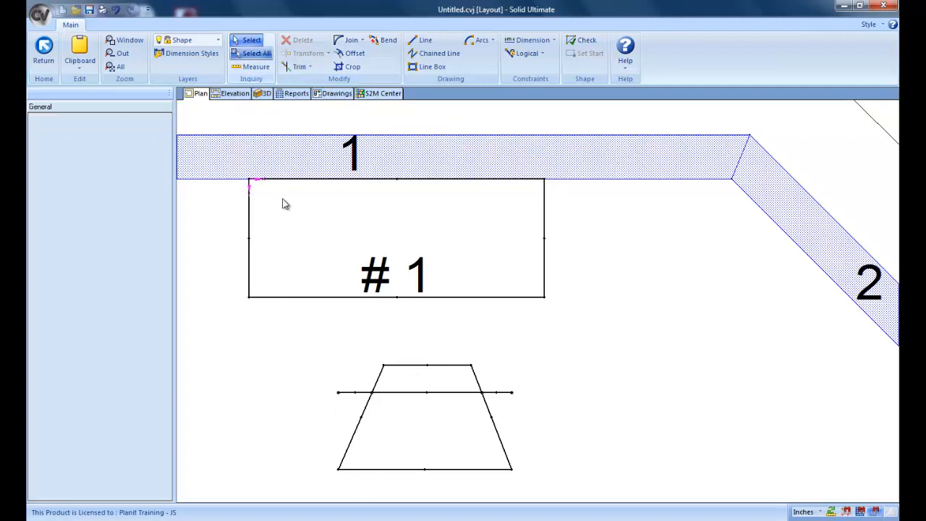
drag(303, 335, 558, 494)
click(296, 41)
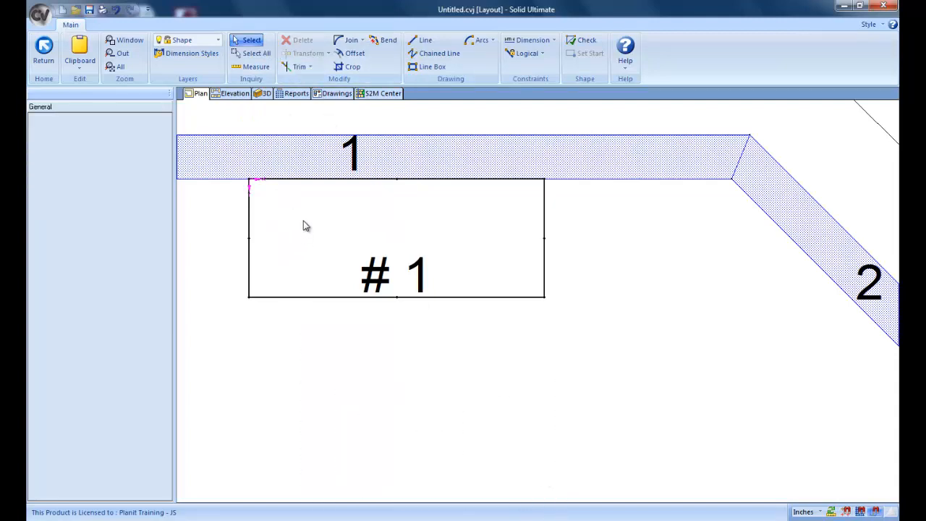
- View the Join options, then draw an open L shape with Chained Line in front of the cabinet, with its corner at about X 32, Y 18
click(363, 42)
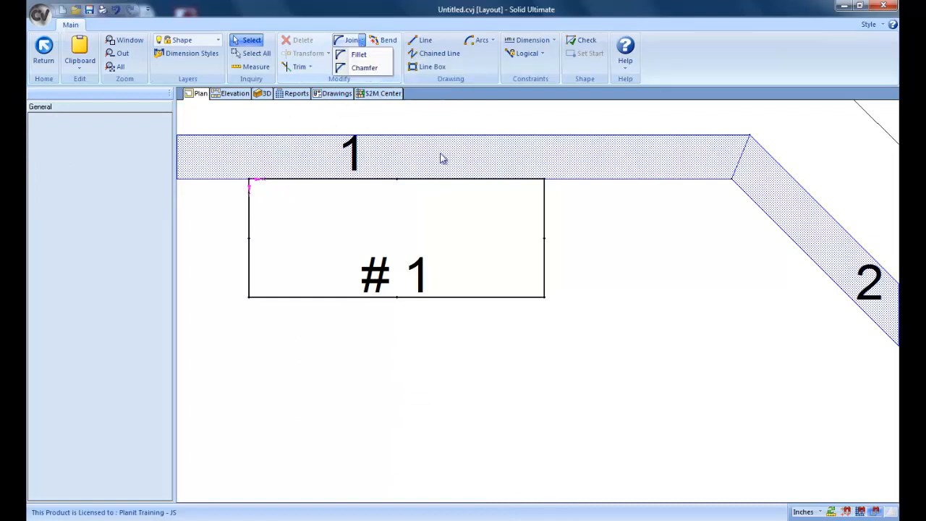
click(433, 54)
click(397, 357)
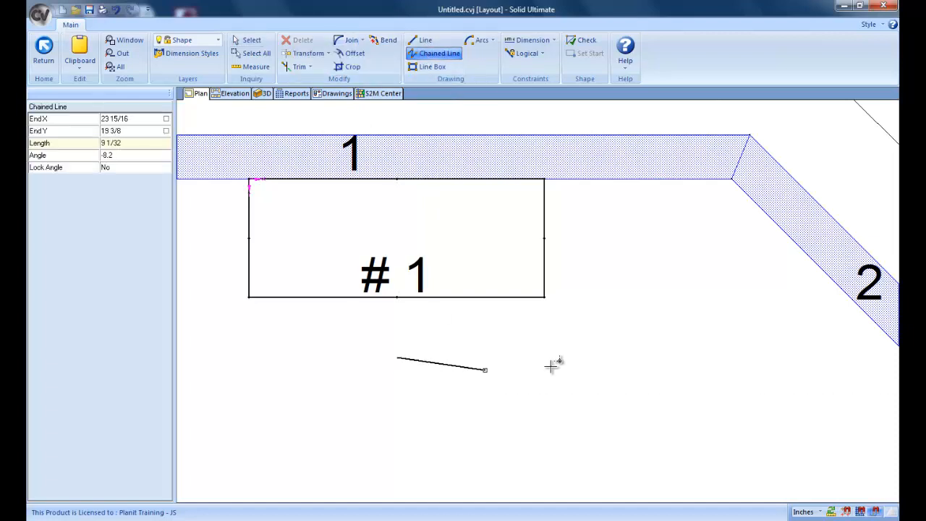
click(564, 357)
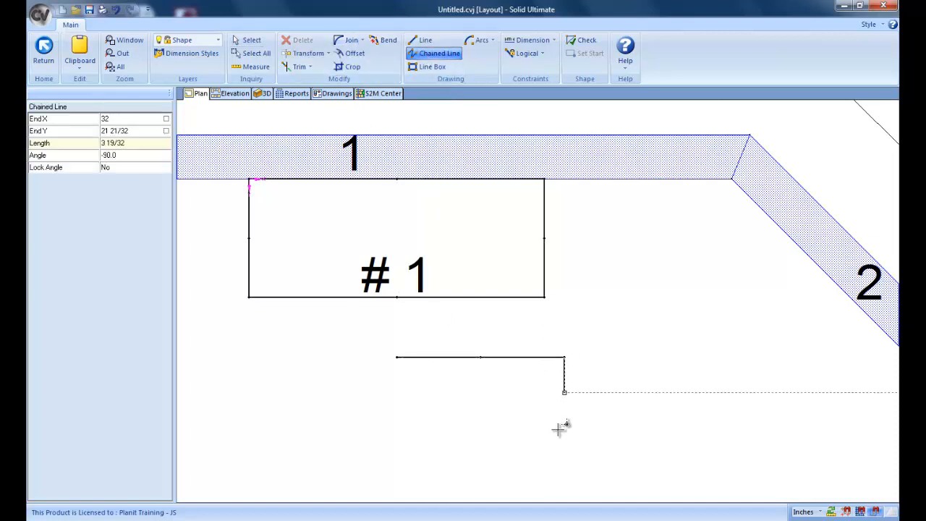
click(565, 480)
right_click(651, 459)
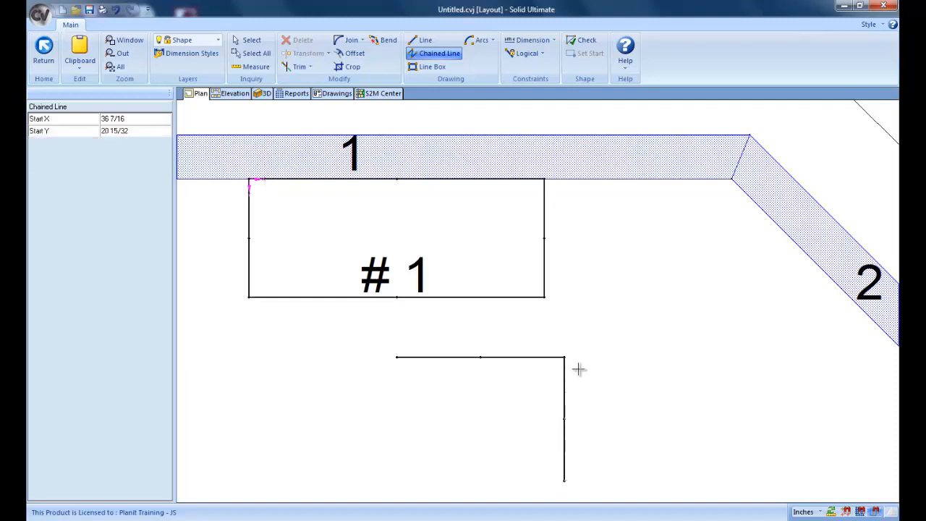
- Fillet the corner between the L shape's horizontal and vertical lines with a radius of 5
click(362, 41)
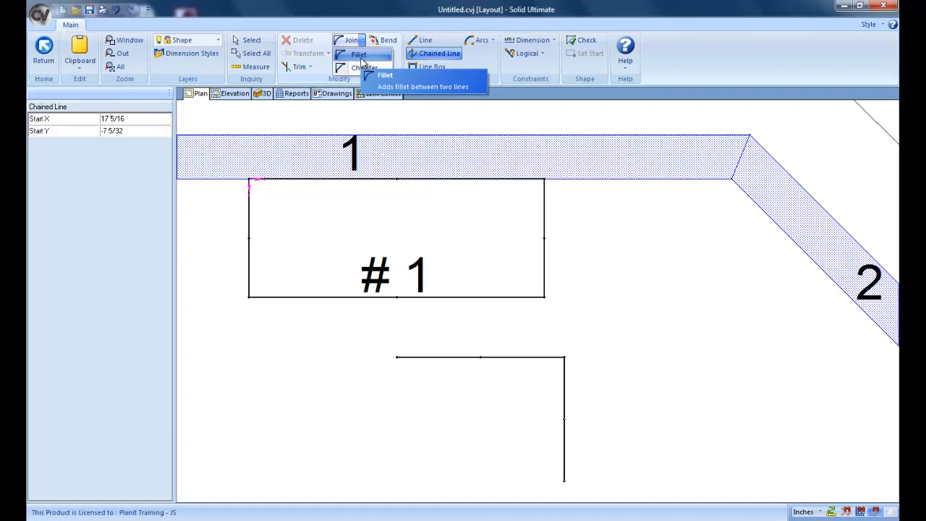
click(361, 56)
click(534, 358)
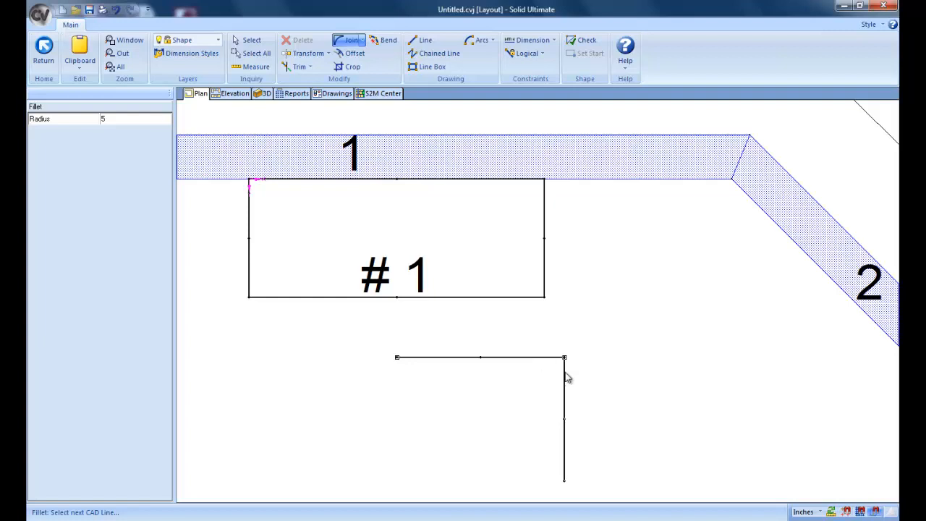
click(565, 402)
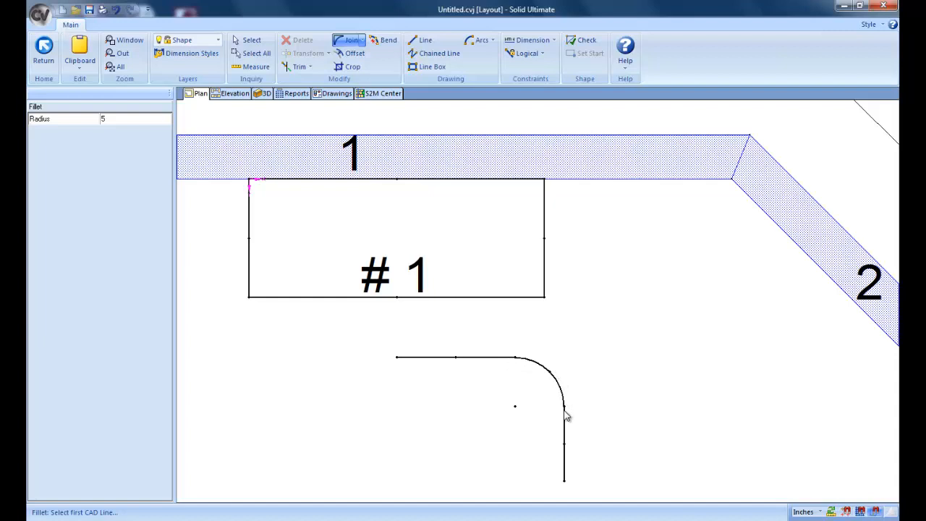
- Draw a second open L shape with Chained Line beside the filleted one, with its upper corner at about X 36 11/16, Y 12
click(452, 59)
click(610, 424)
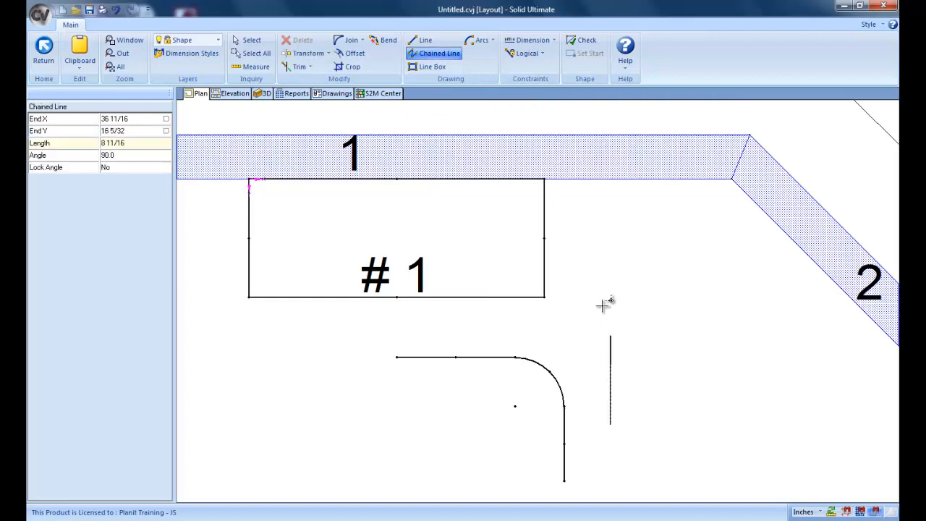
click(608, 296)
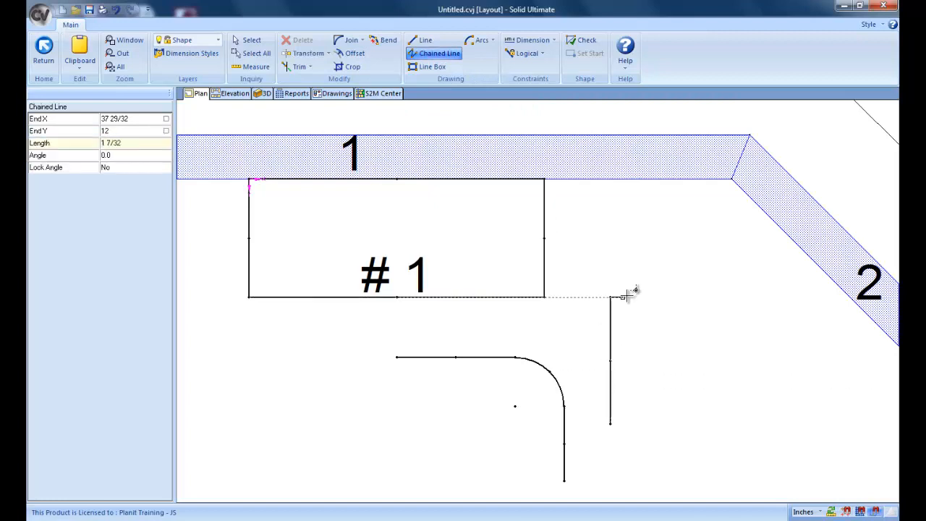
double_click(719, 296)
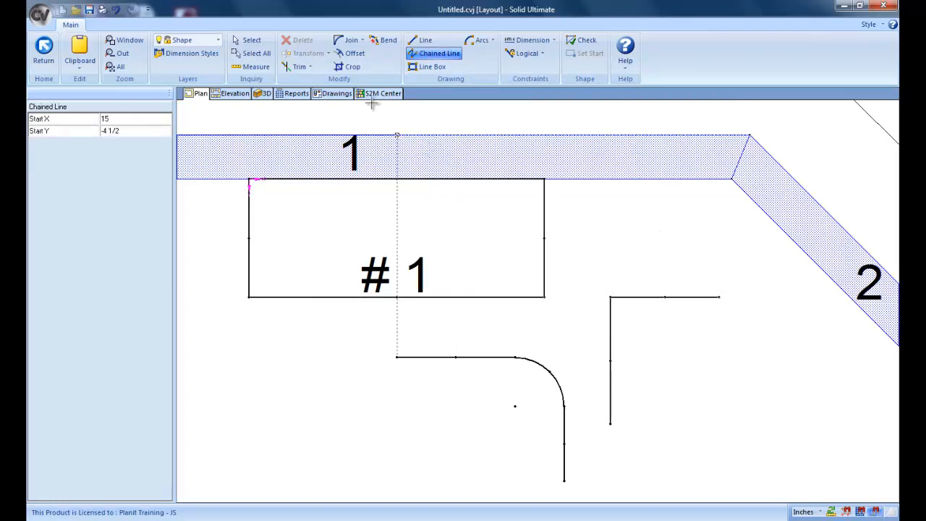
- Chamfer the corner between the second L shape's vertical and horizontal lines with a length of 10
click(351, 41)
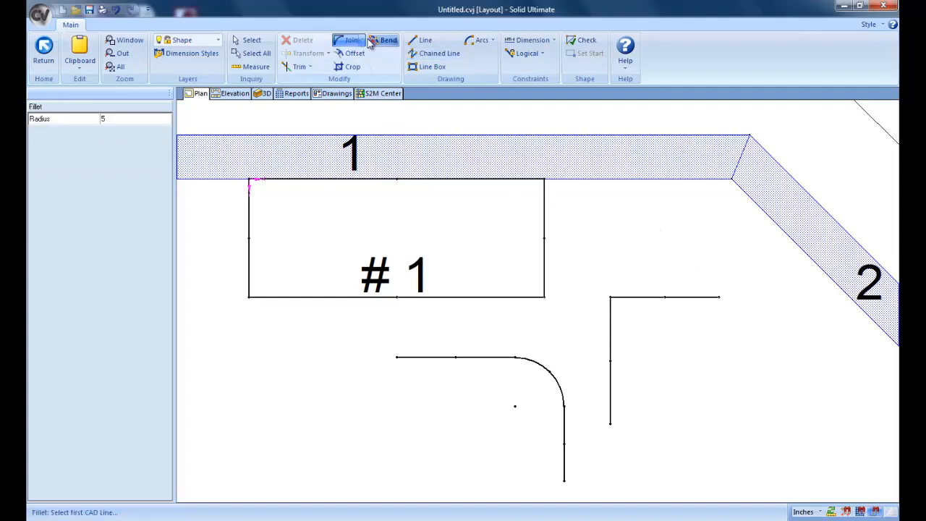
click(363, 42)
click(351, 64)
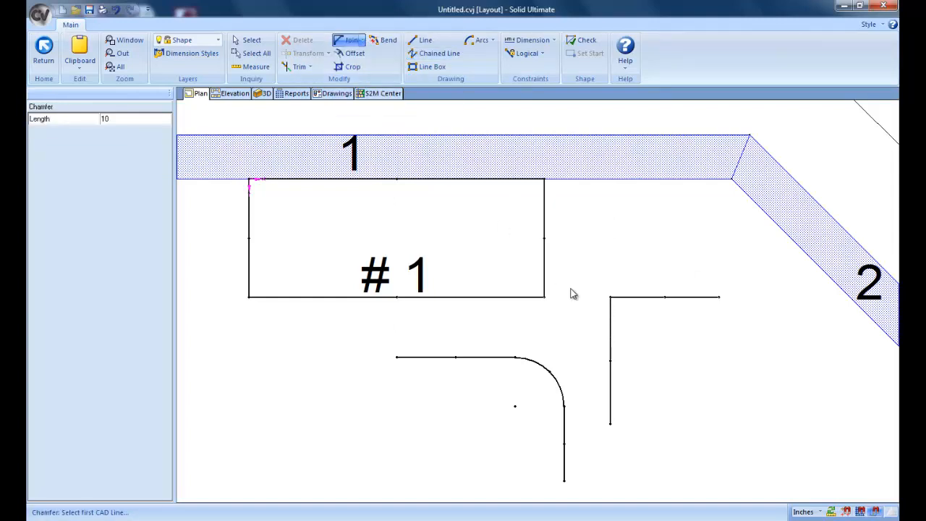
click(610, 346)
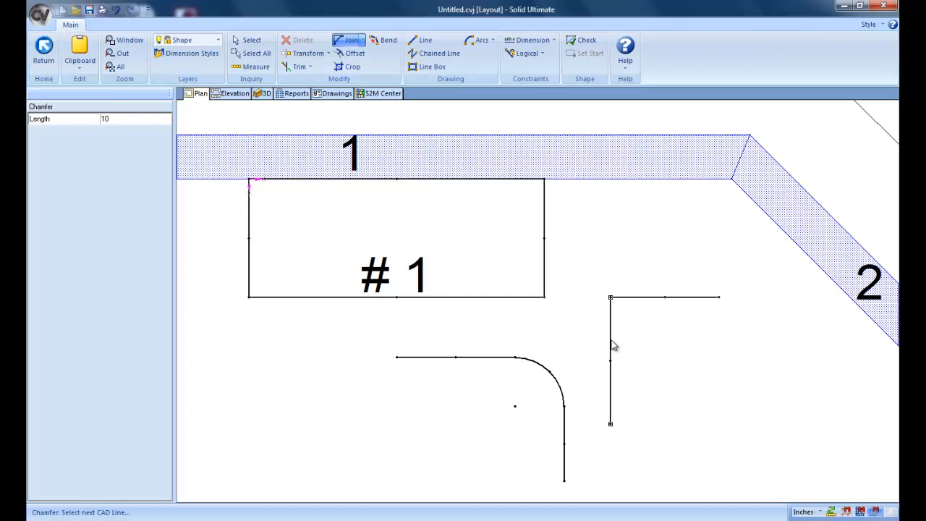
click(675, 297)
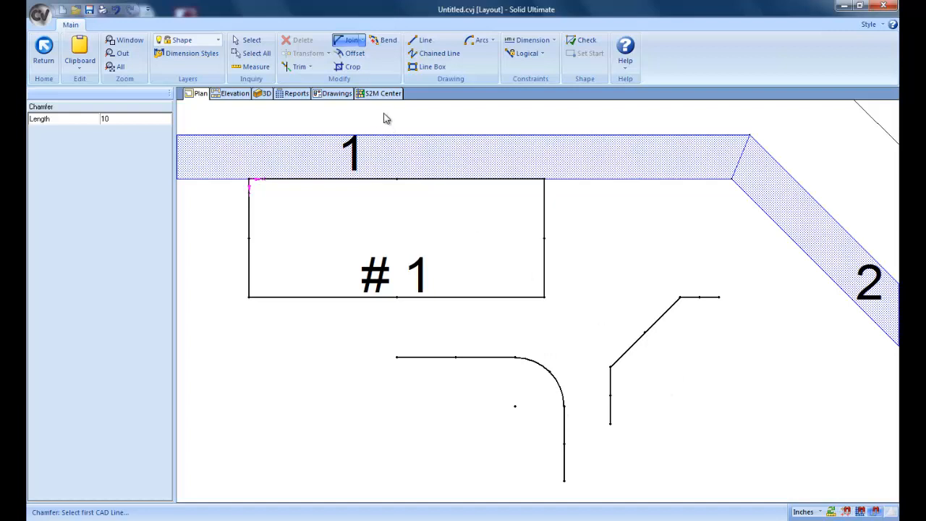
- Offset the cabinet's front line outward to place a parallel copy between the cabinet and the filleted L shape
click(356, 55)
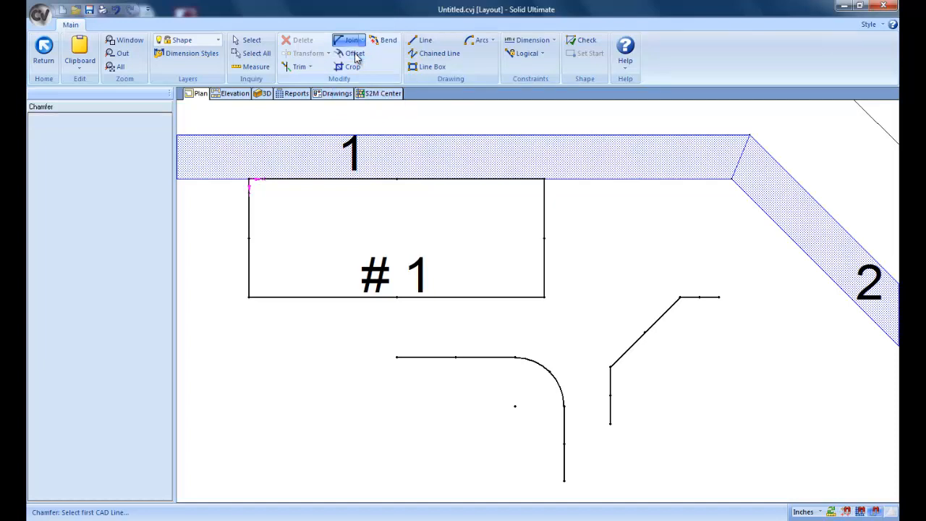
click(398, 300)
click(398, 333)
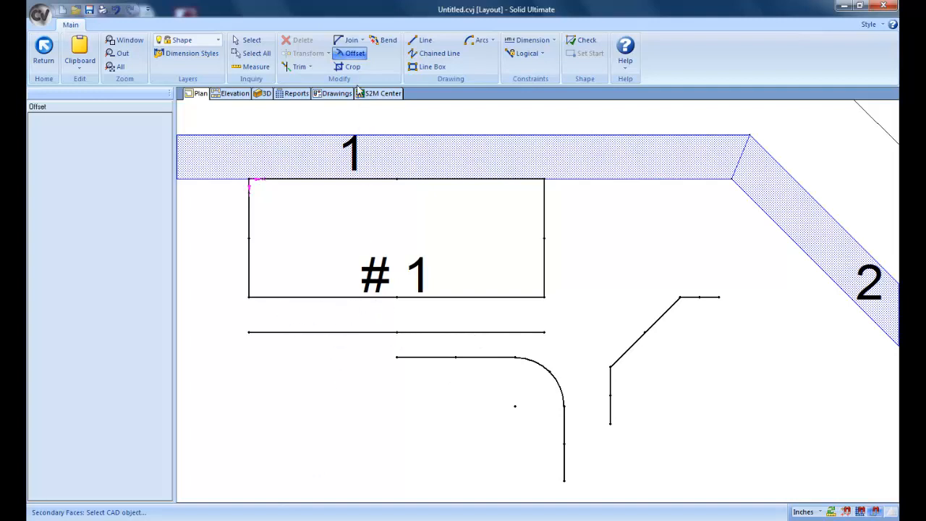
key(Escape)
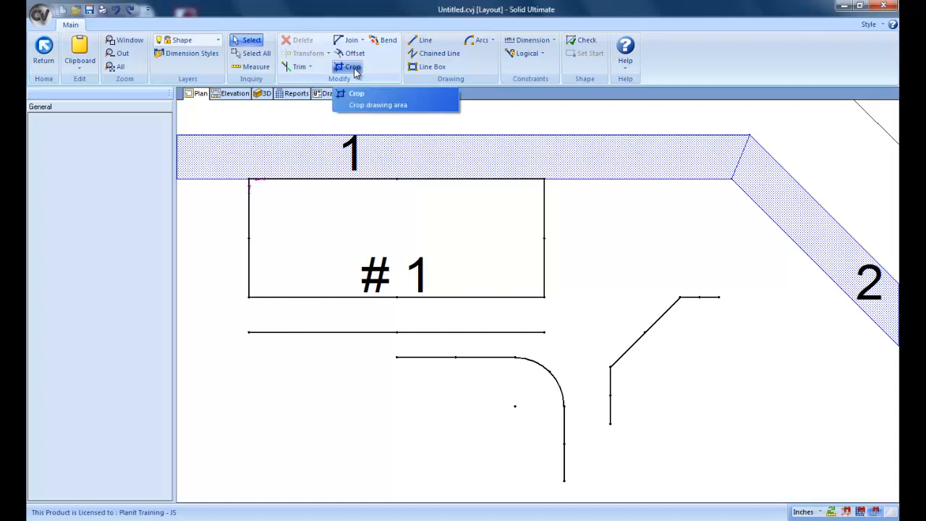
- Crop away the cabinet's front-left corner and the adjacent end of the offset line, using Crop Type Rectangle and Crop Area Outside
click(351, 67)
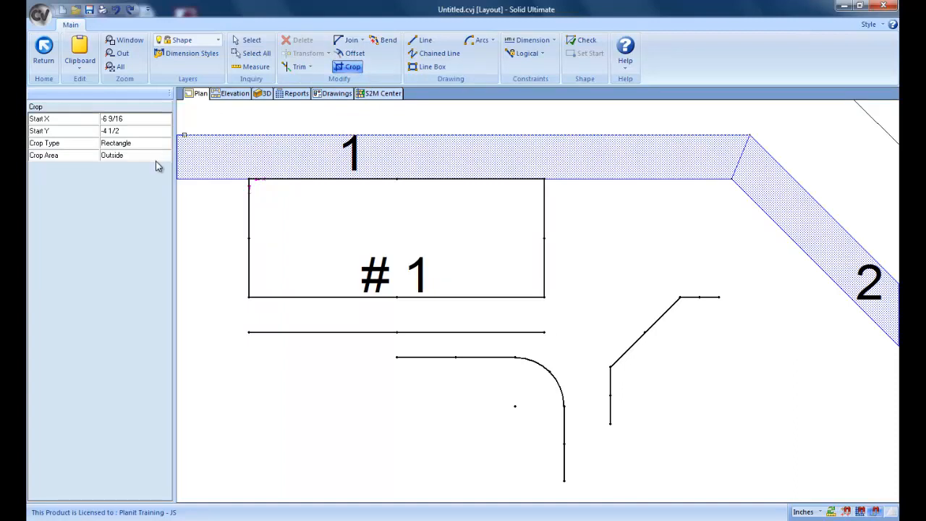
click(226, 262)
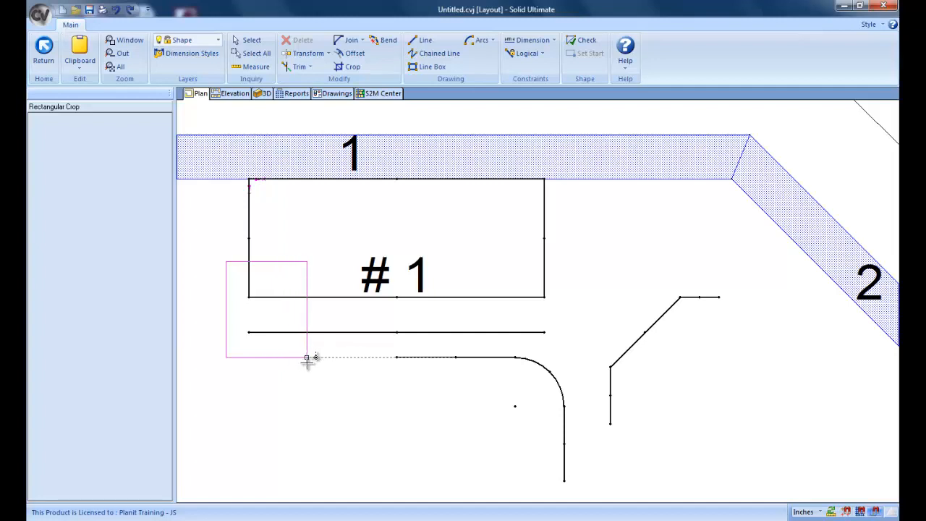
click(307, 357)
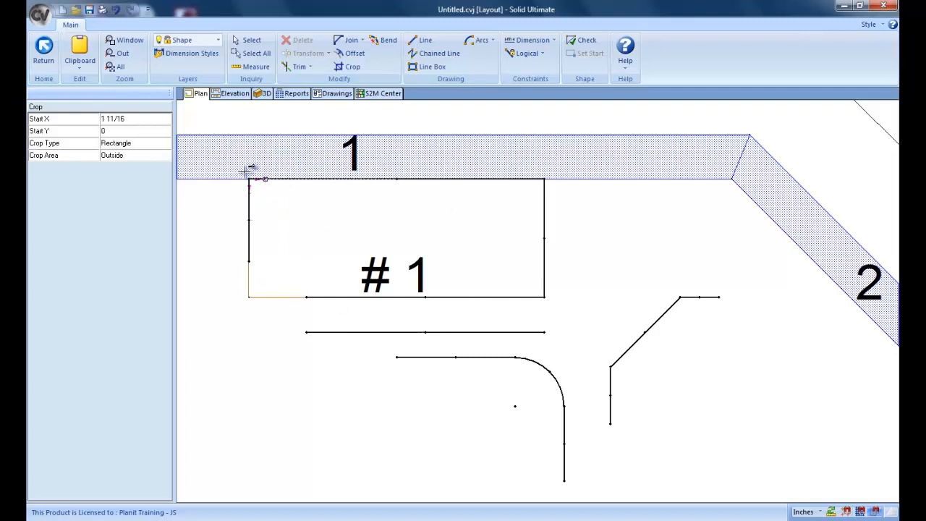
- Set the Crop Area to Inside and crop the drawing with a rectangle around the chamfered shape
click(165, 158)
click(165, 158)
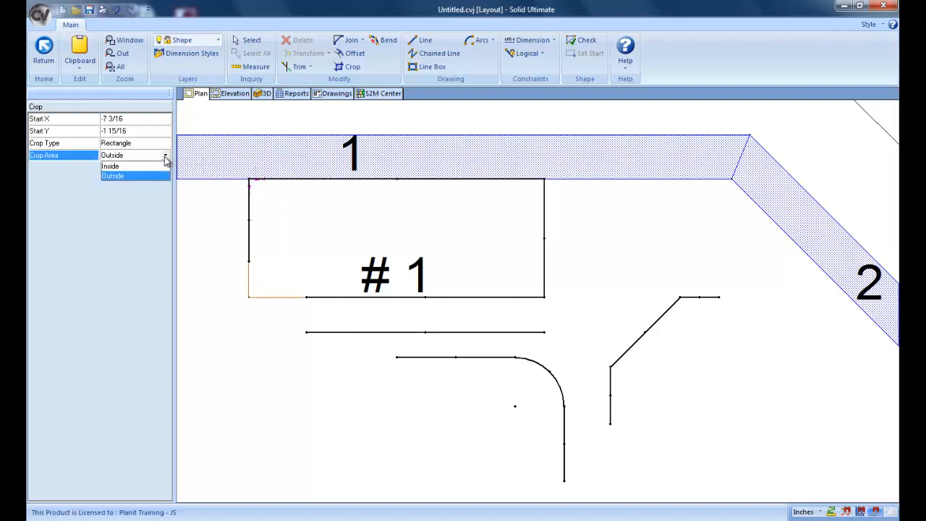
click(164, 167)
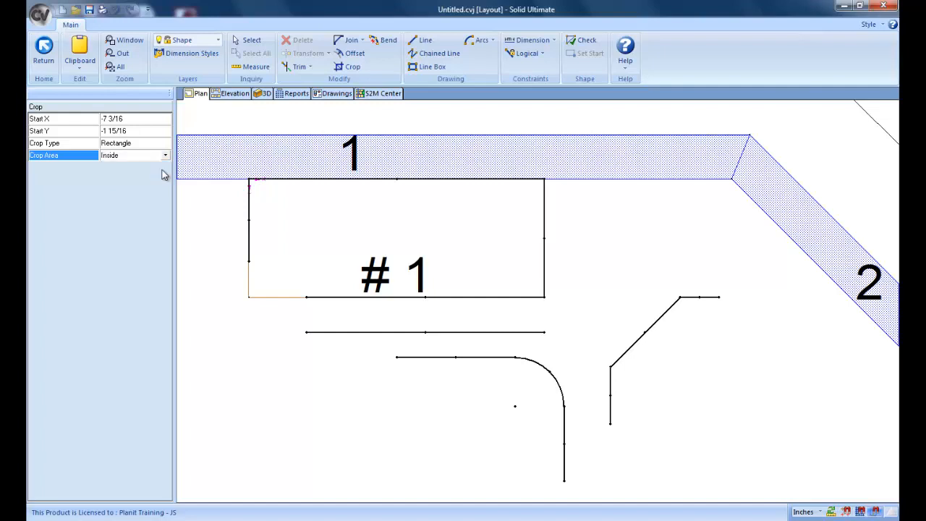
click(591, 274)
click(732, 426)
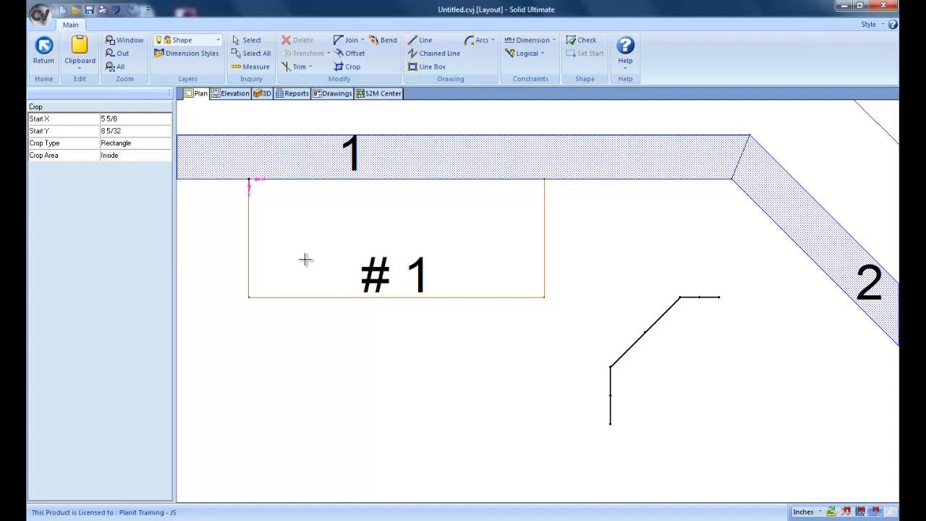
- Draw a rectangle with Line Box in front of the cabinet's left half
click(432, 66)
click(264, 333)
click(327, 411)
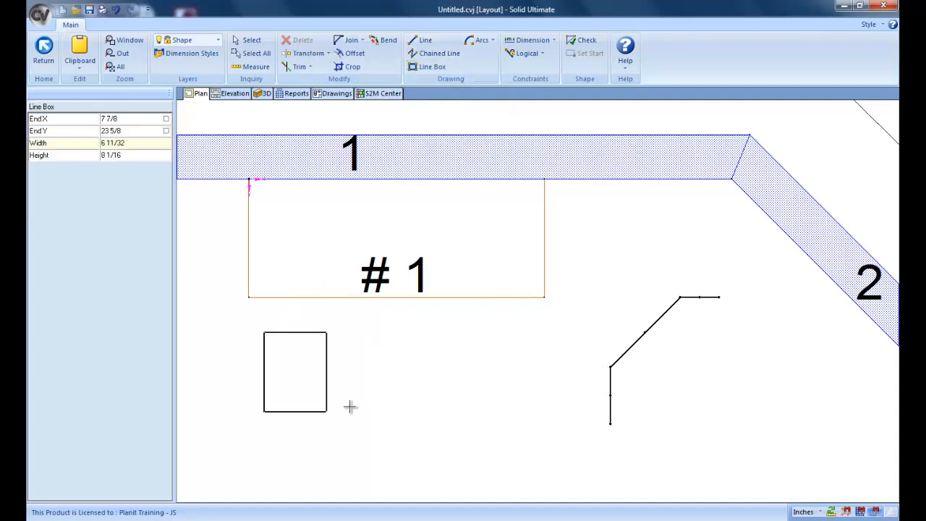
click(355, 459)
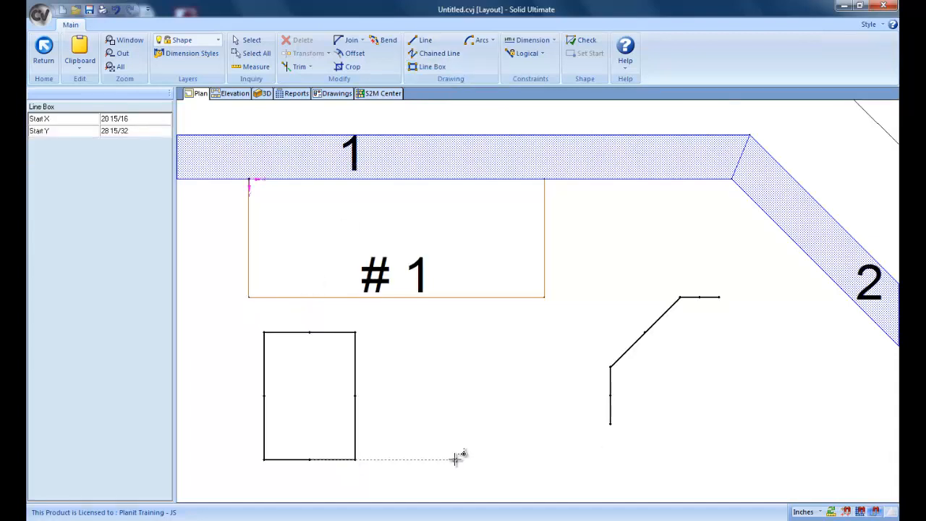
right_click(455, 459)
- Try to draw a half-circle with Arc by Radius between the rectangle and the chamfered shape
click(493, 41)
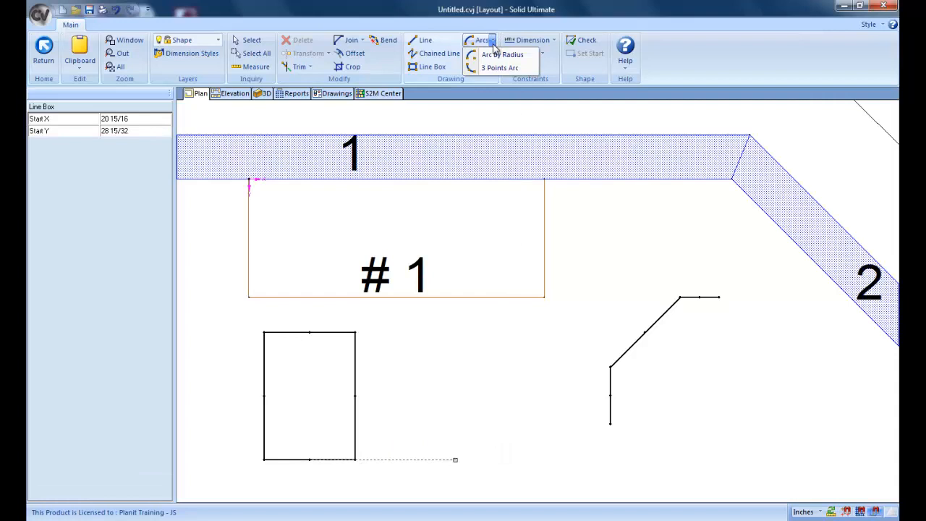
click(494, 57)
click(465, 392)
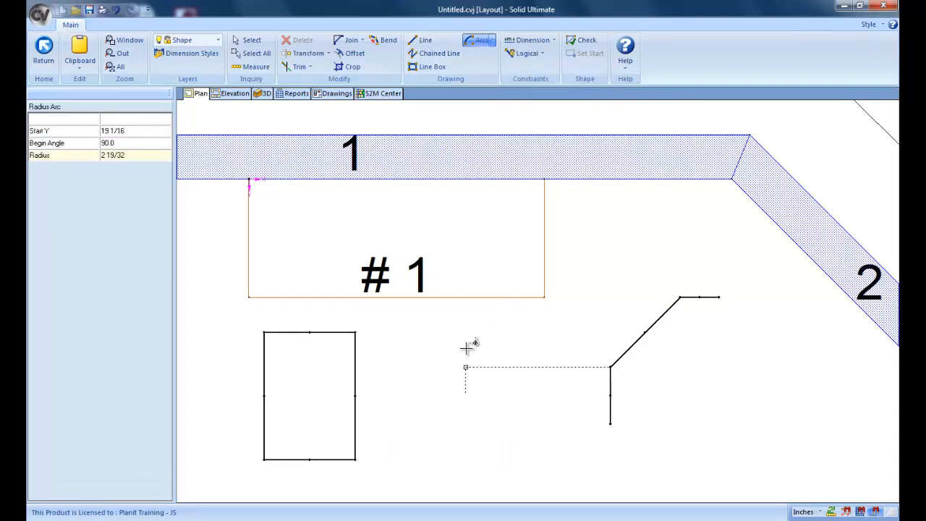
click(467, 332)
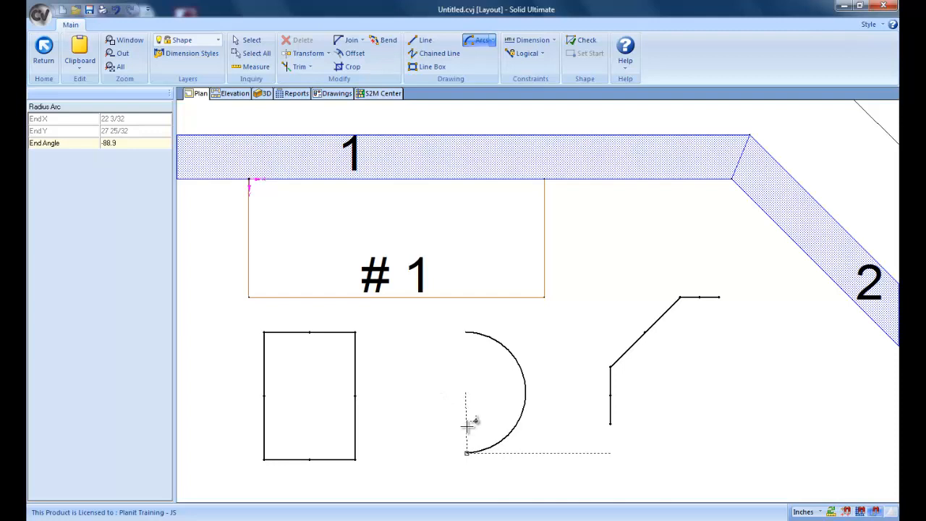
key(Escape)
click(420, 397)
key(Escape)
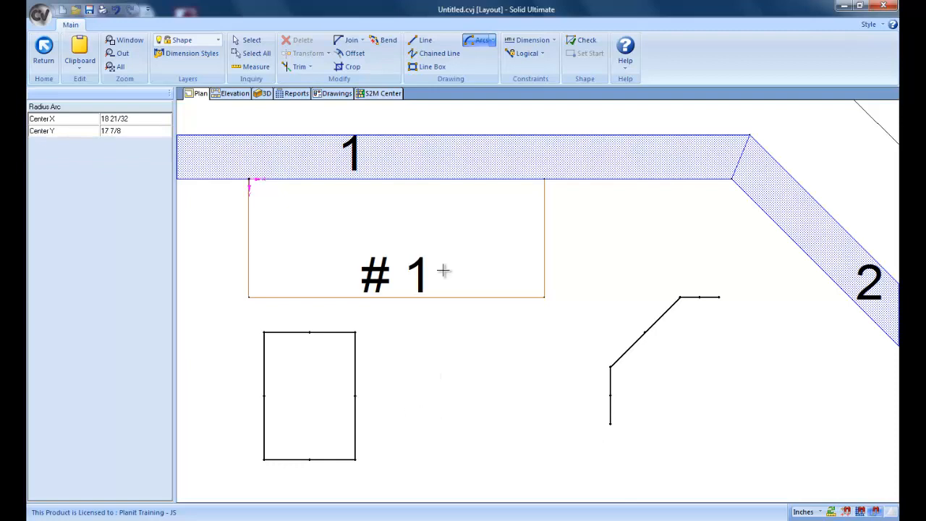
- Draw a 3 Points Arc from the chamfered shape's lower end through its diagonal's midpoint to its upper end
click(491, 42)
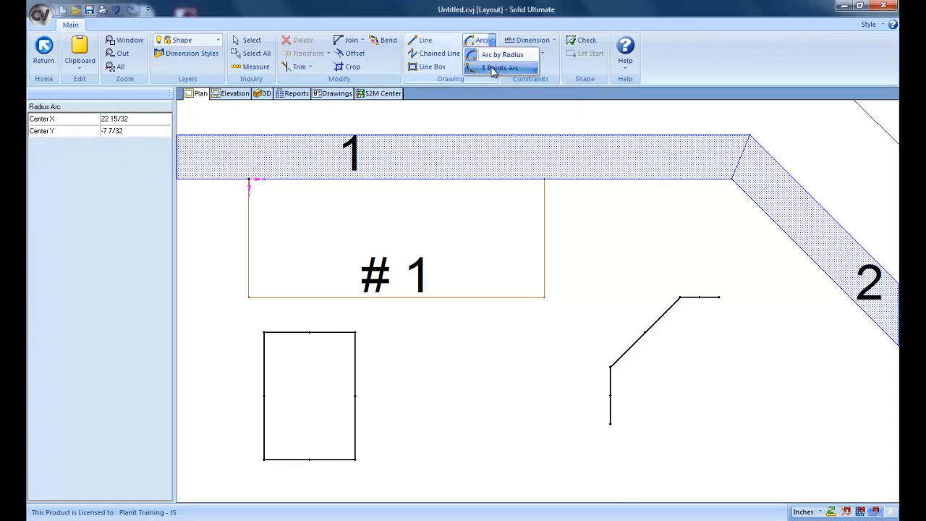
click(493, 69)
click(610, 423)
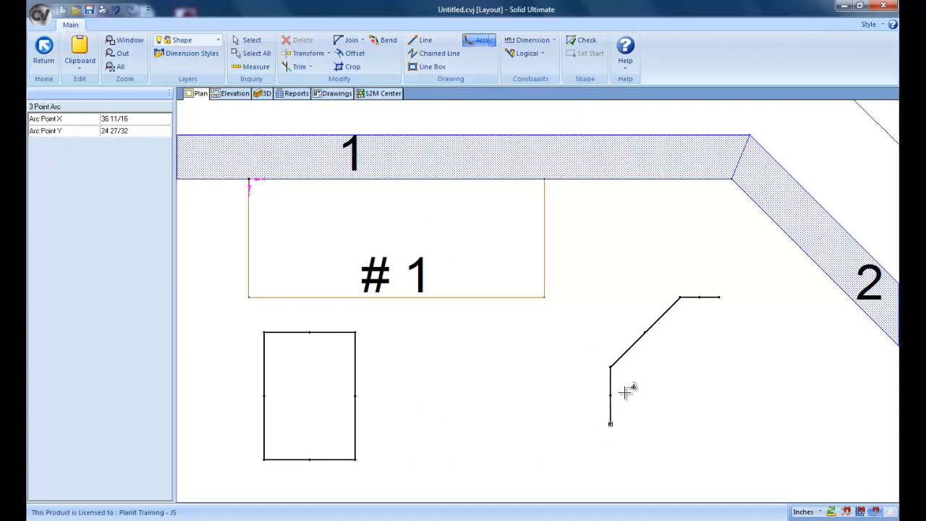
click(645, 334)
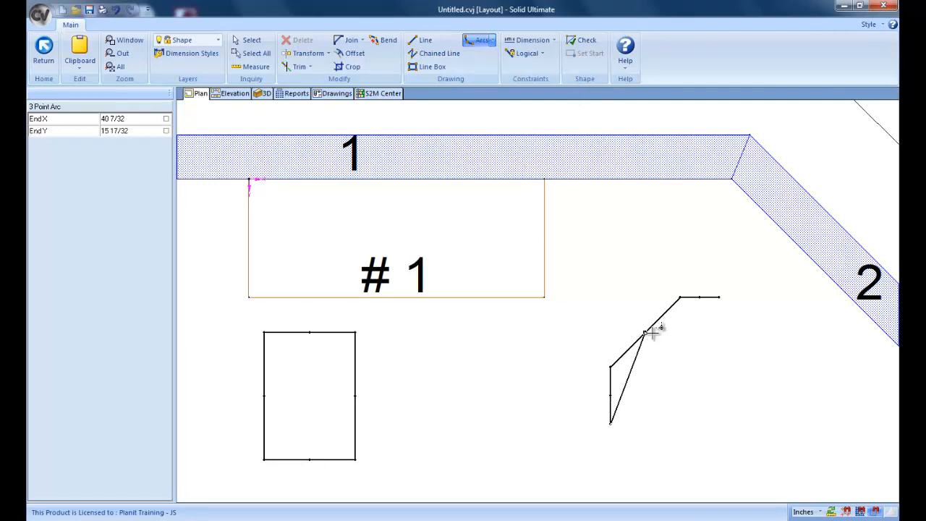
click(719, 299)
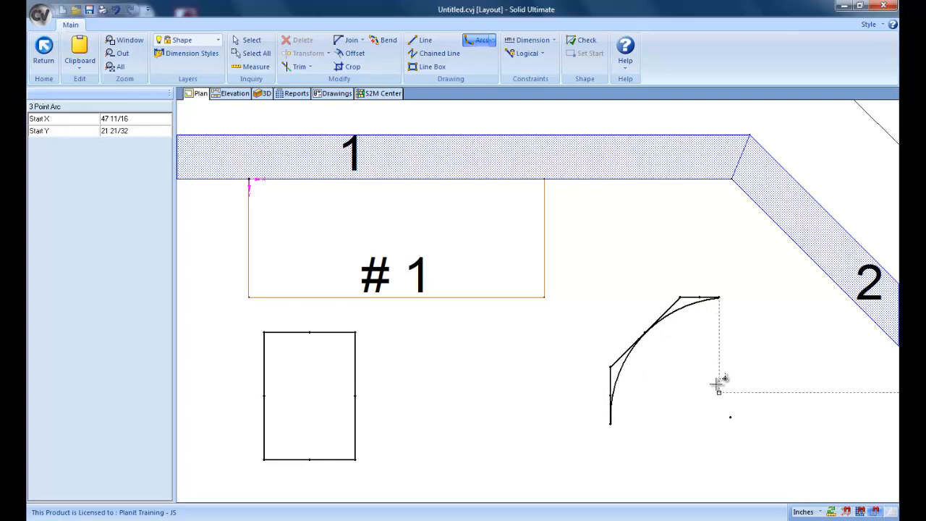
right_click(660, 378)
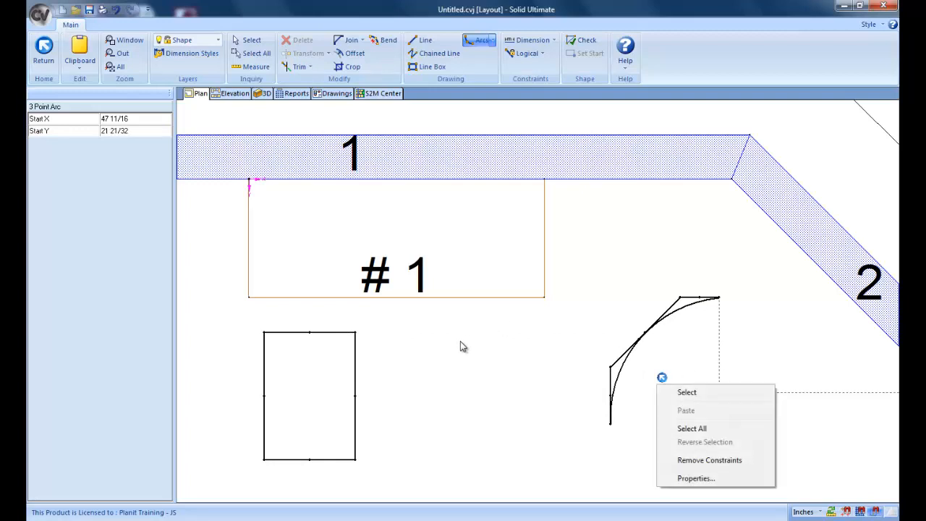
click(443, 360)
key(Escape)
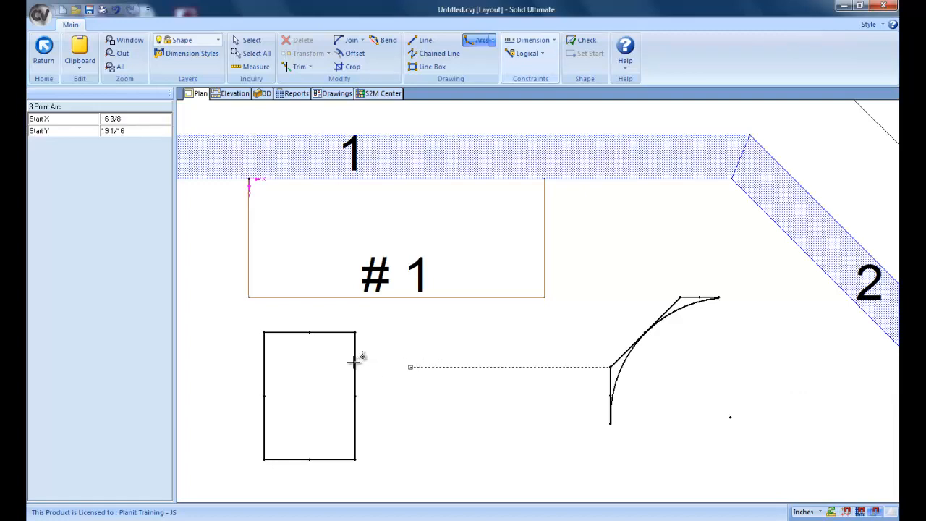
- Delete the rectangle, then delete the chamfered shape together with its three-point arc
click(269, 39)
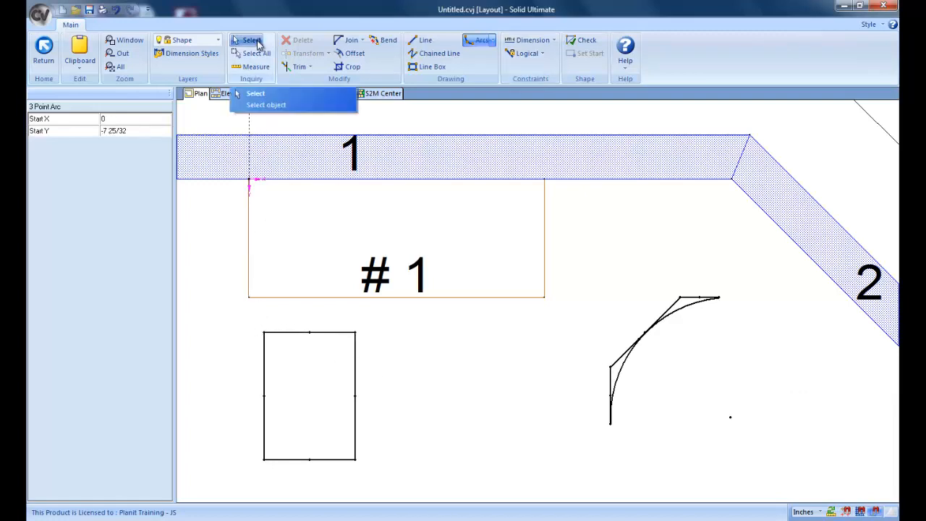
click(253, 92)
drag(242, 322, 413, 504)
click(308, 42)
drag(587, 240, 781, 492)
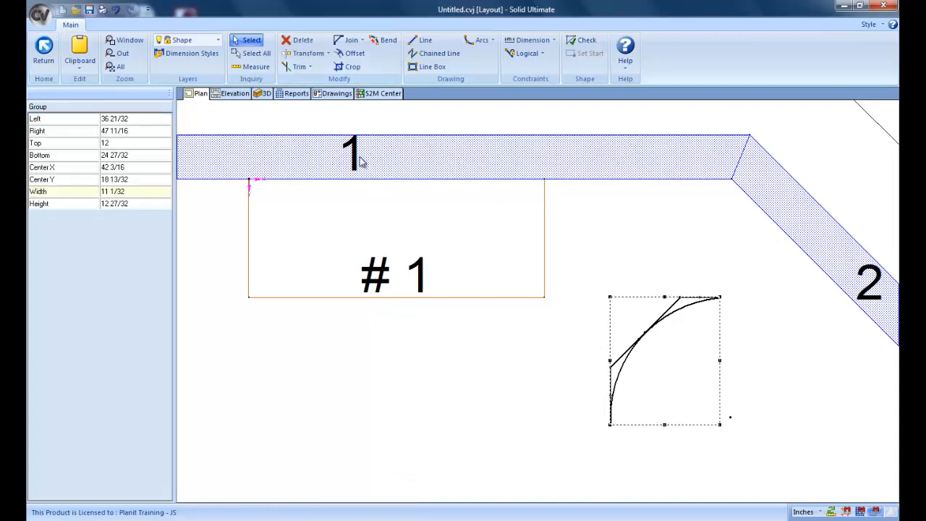
click(299, 40)
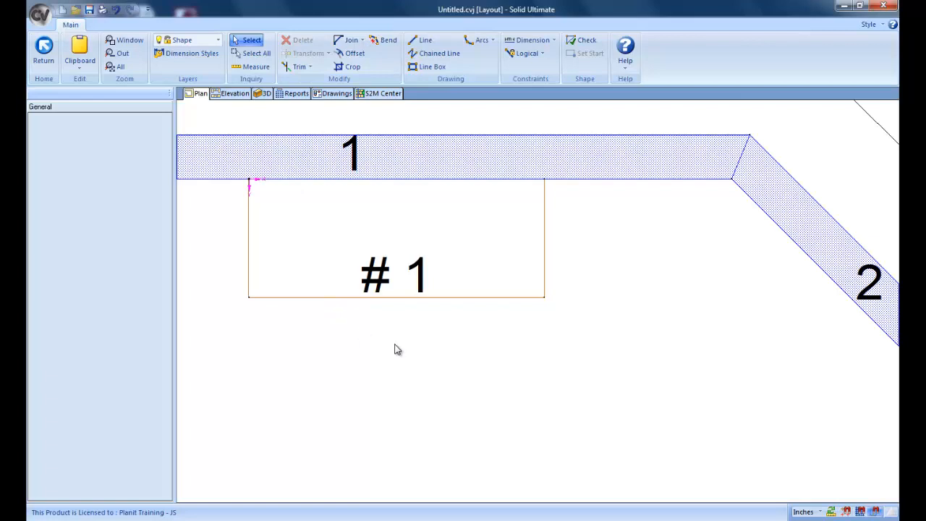
- Place a Distance dimension constraint between the cabinet's back line and front line
scroll(372, 331, down, 1)
middle_drag(387, 331, 466, 345)
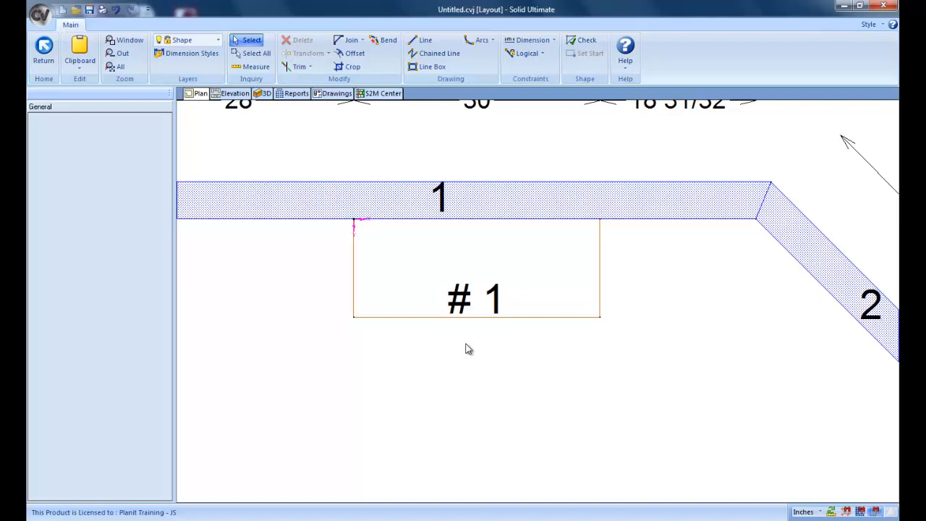
scroll(466, 348, down, 1)
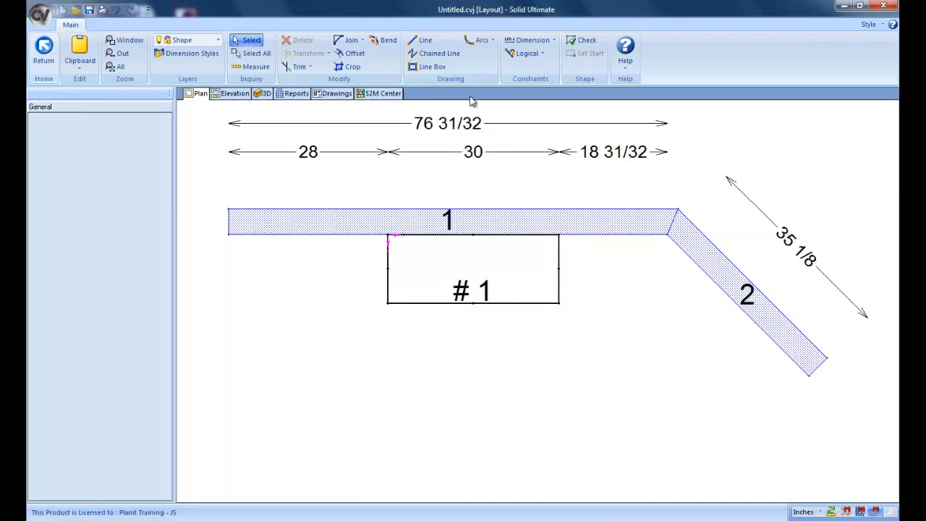
click(554, 42)
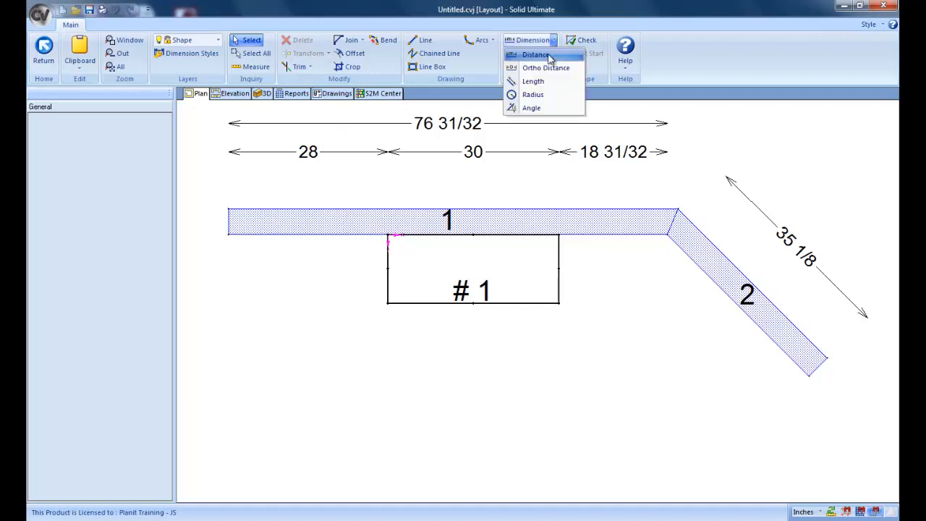
click(548, 56)
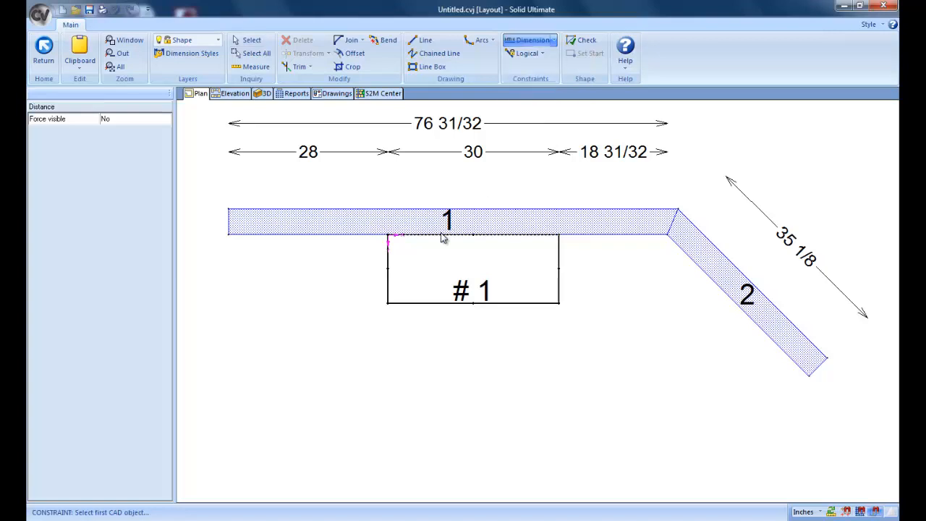
scroll(439, 252, up, 2)
scroll(439, 253, up, 1)
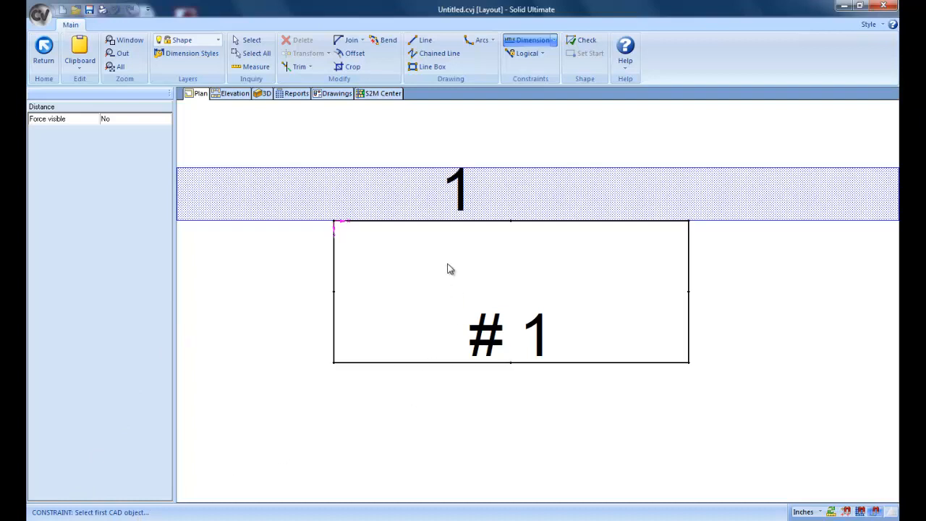
click(419, 221)
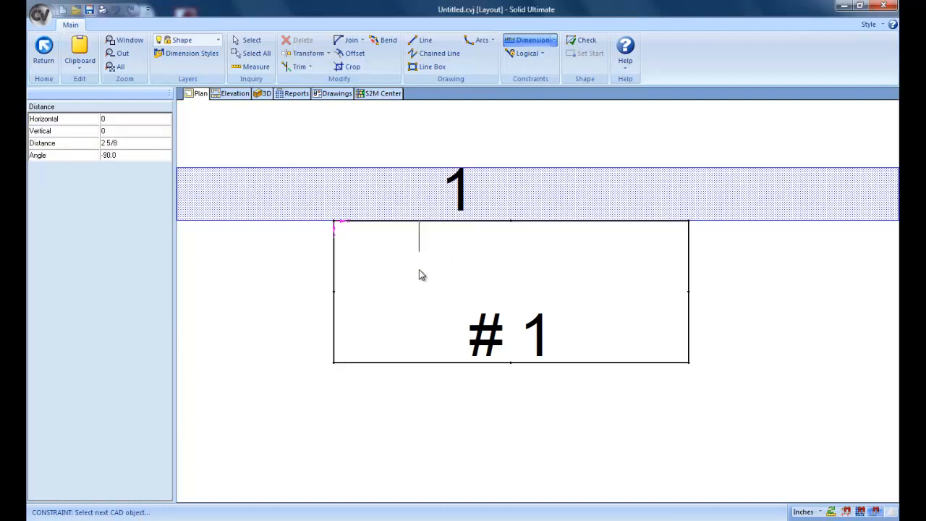
click(419, 363)
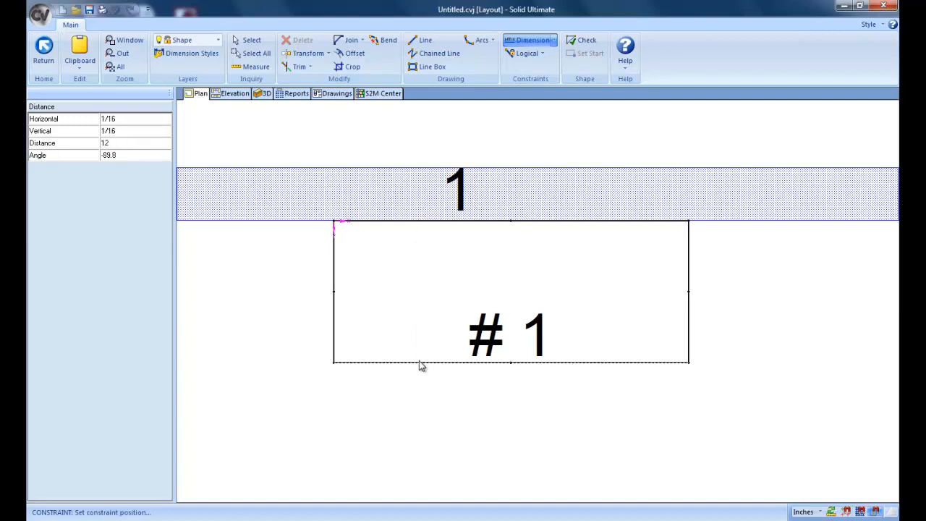
click(421, 365)
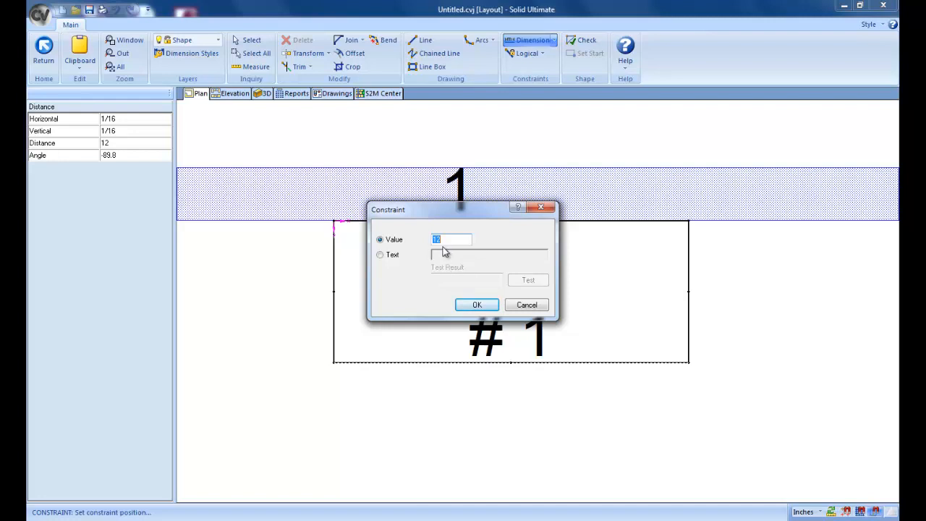
- View the constraint's Text option, then accept the constraint as a fixed Value of 12
click(383, 258)
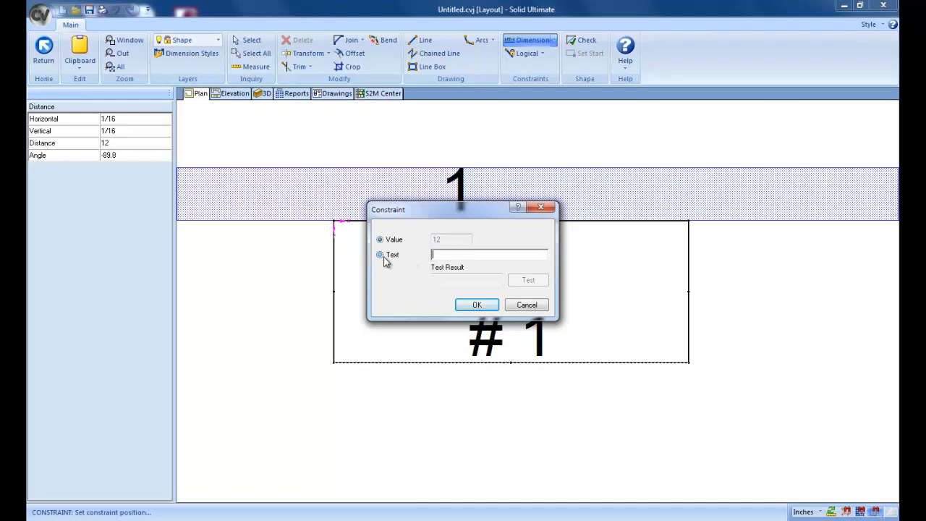
click(450, 258)
click(380, 240)
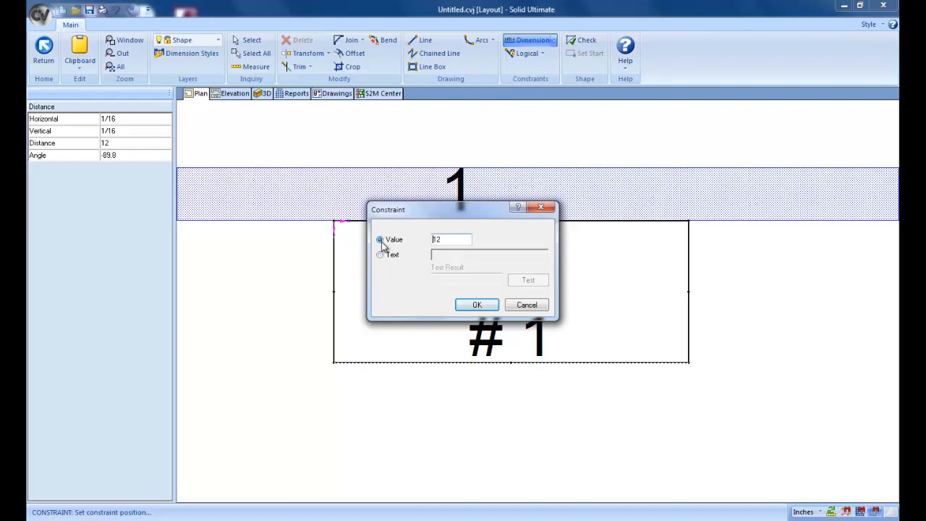
click(472, 304)
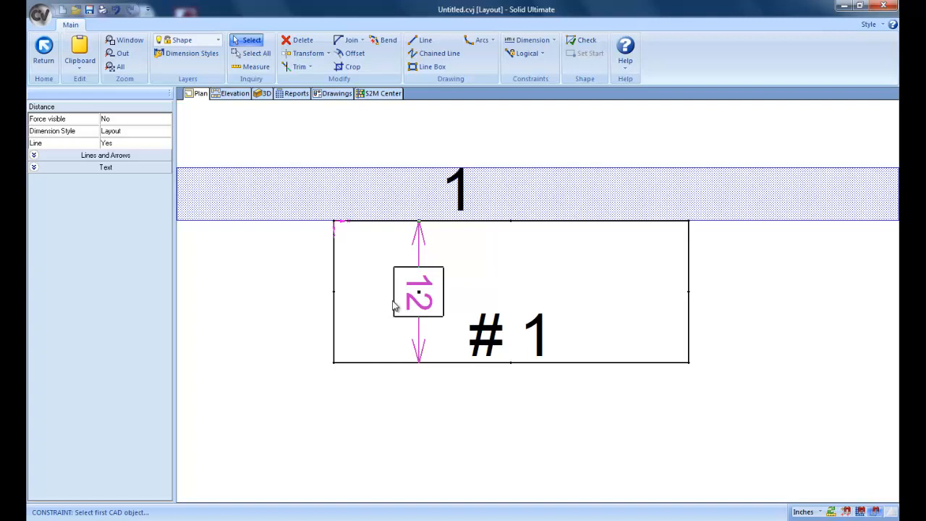
- Move the cabinet's front line outward to test the 12-inch distance constraint, then undo the move and the constraint
click(457, 363)
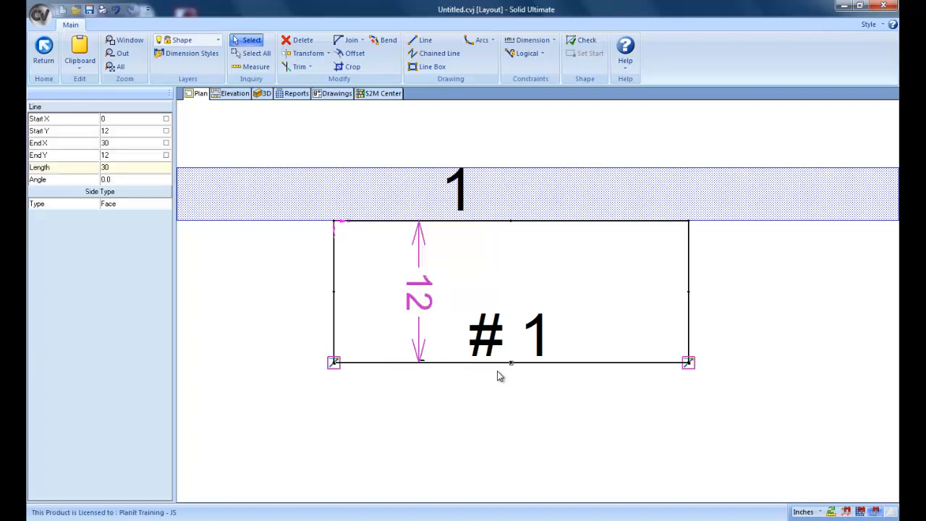
drag(423, 367, 427, 414)
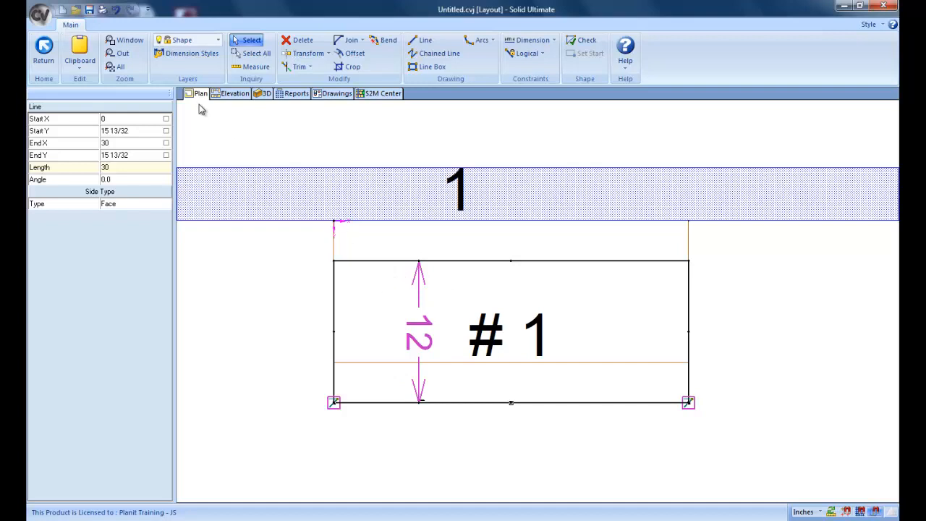
click(116, 10)
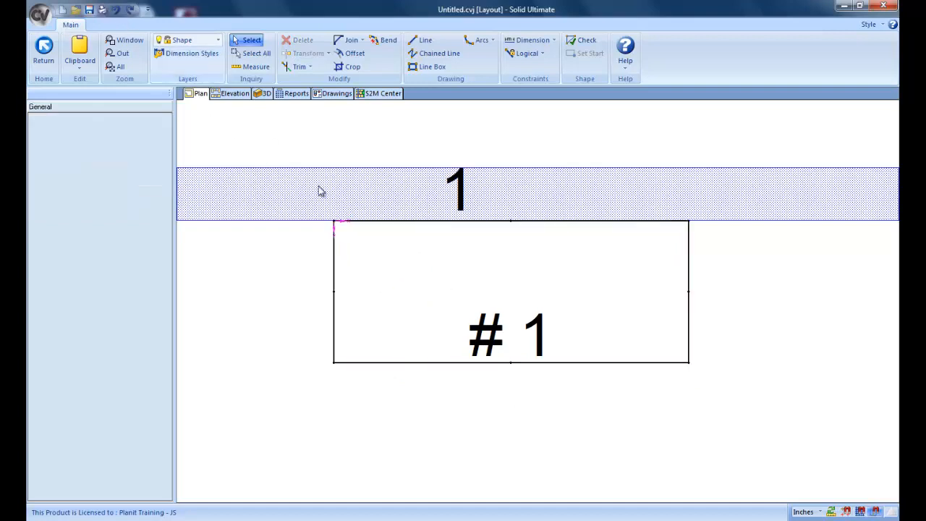
click(552, 42)
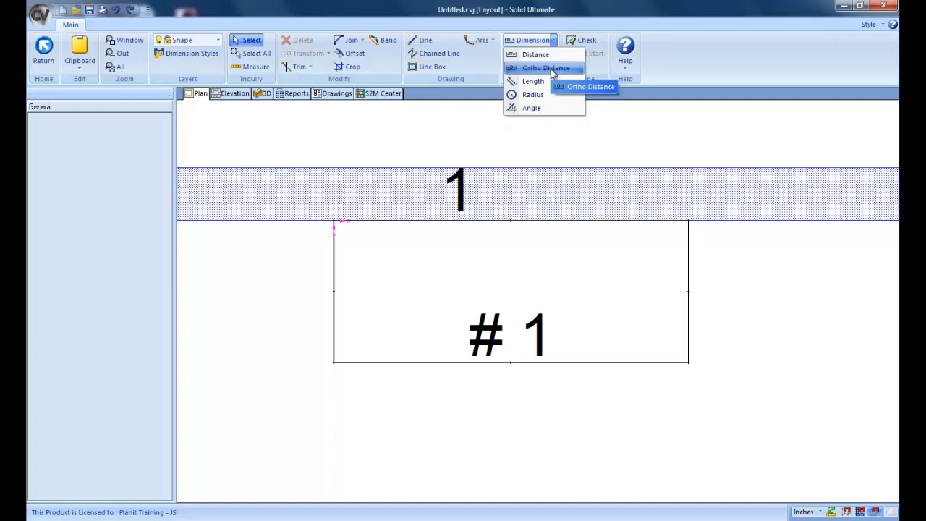
click(547, 68)
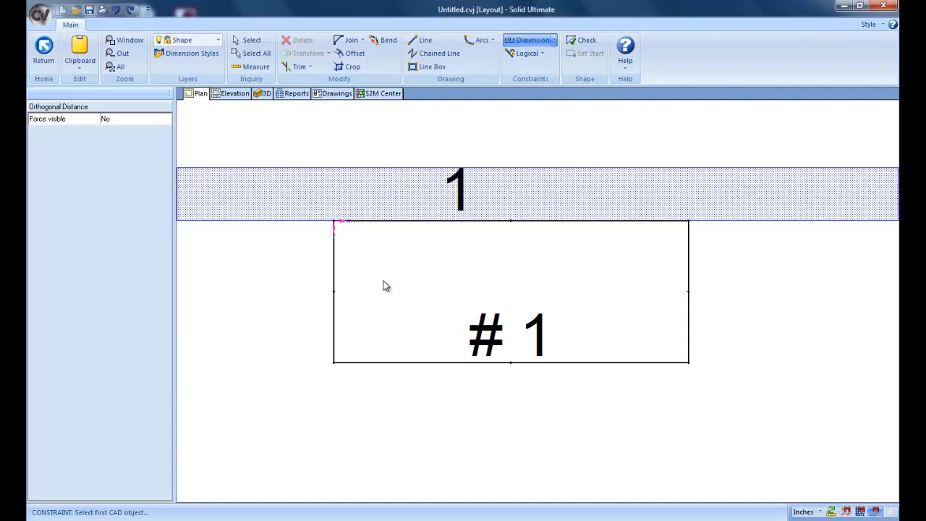
- Draw a small Line Box straddling the cabinet's right side line, about midway along its depth
click(428, 67)
click(434, 94)
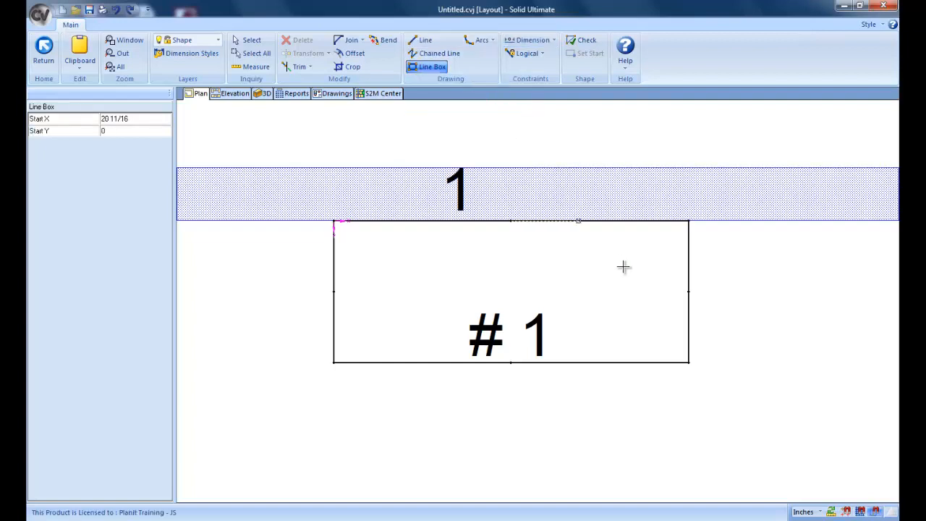
click(646, 261)
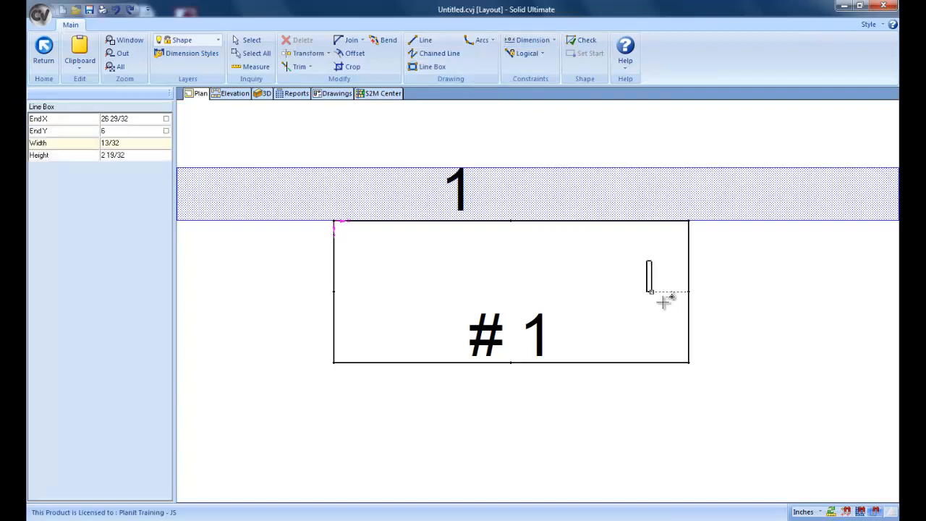
click(698, 314)
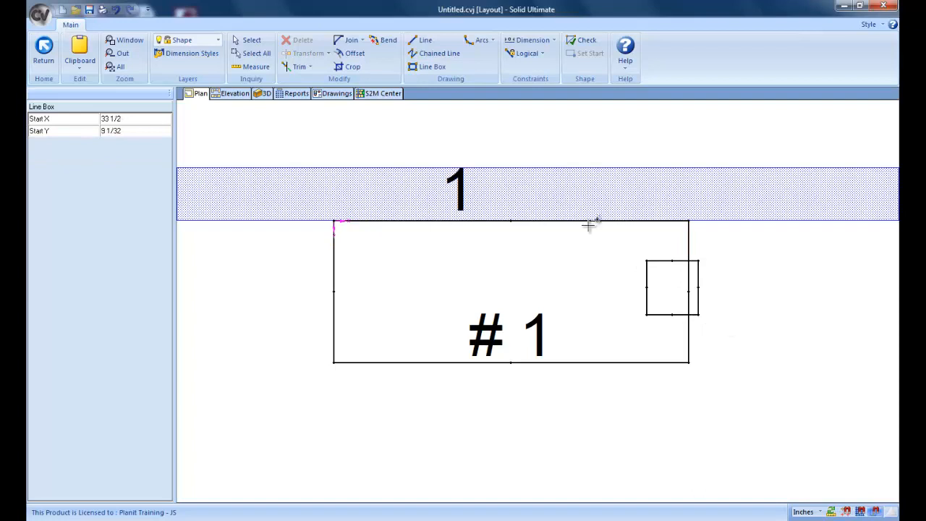
- Use Trim Delete to remove the box portions outside the cabinet and the side line segment inside the box, forming a notch
click(311, 68)
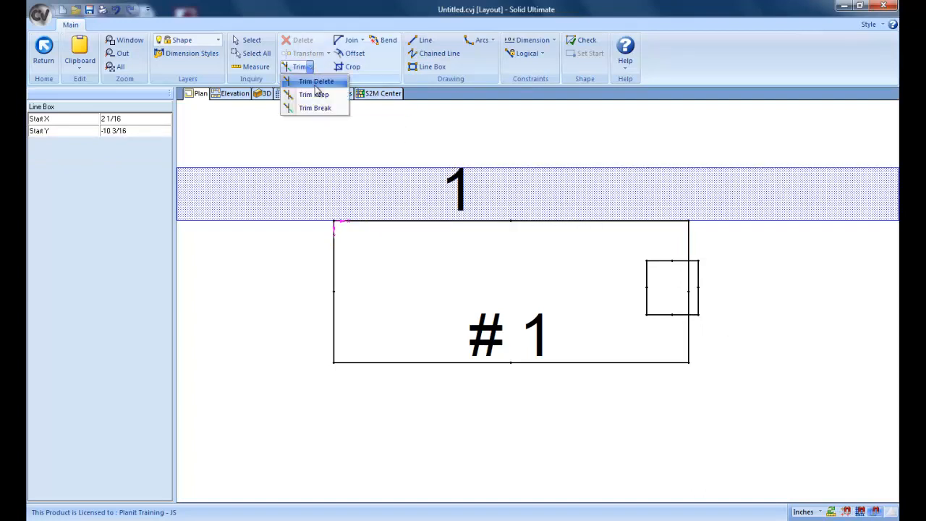
click(321, 85)
click(694, 261)
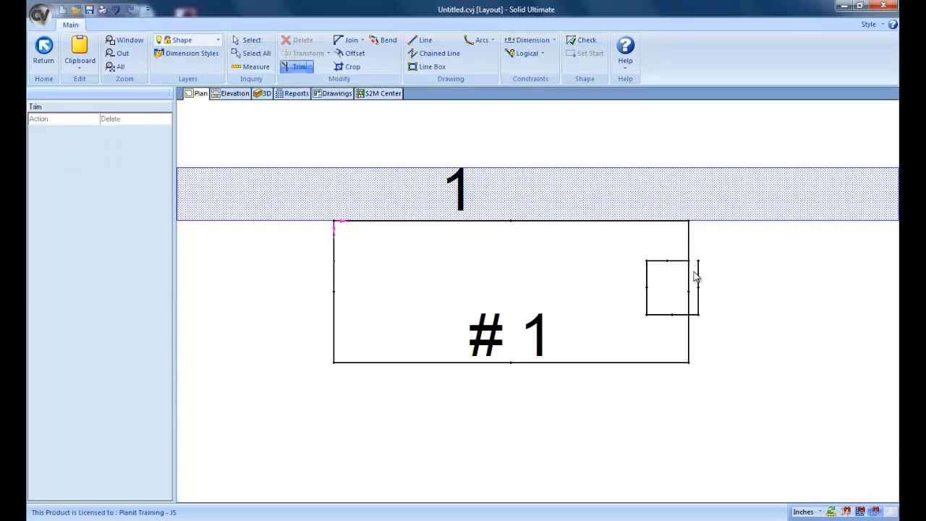
click(699, 284)
click(696, 315)
click(690, 291)
- Exit the shape editor with the notched cabinet outline
click(44, 49)
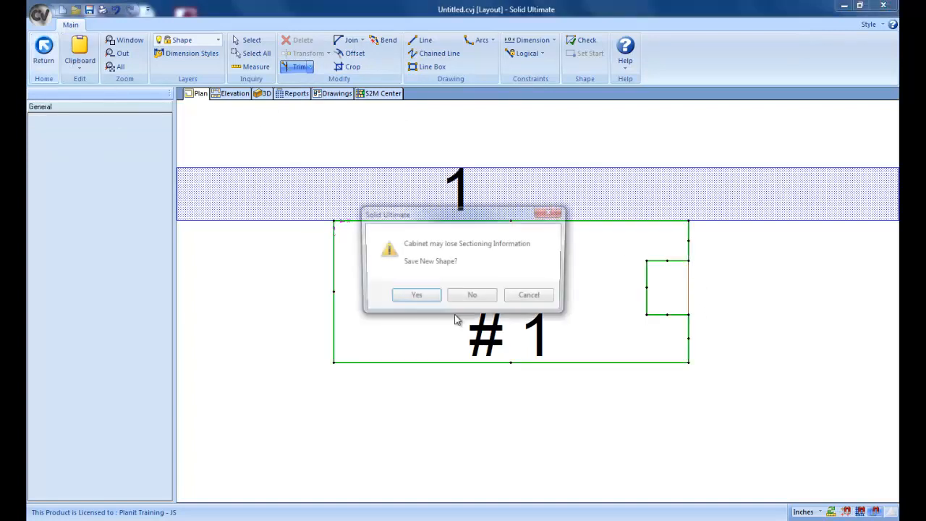
- Save the notched cabinet's new shape and reopen cabinet #1 for shape editing
click(424, 304)
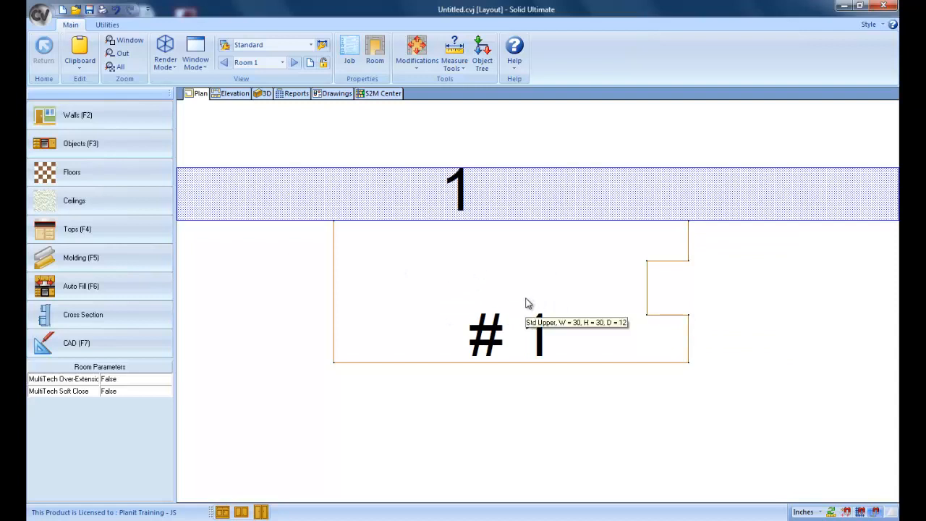
right_click(484, 285)
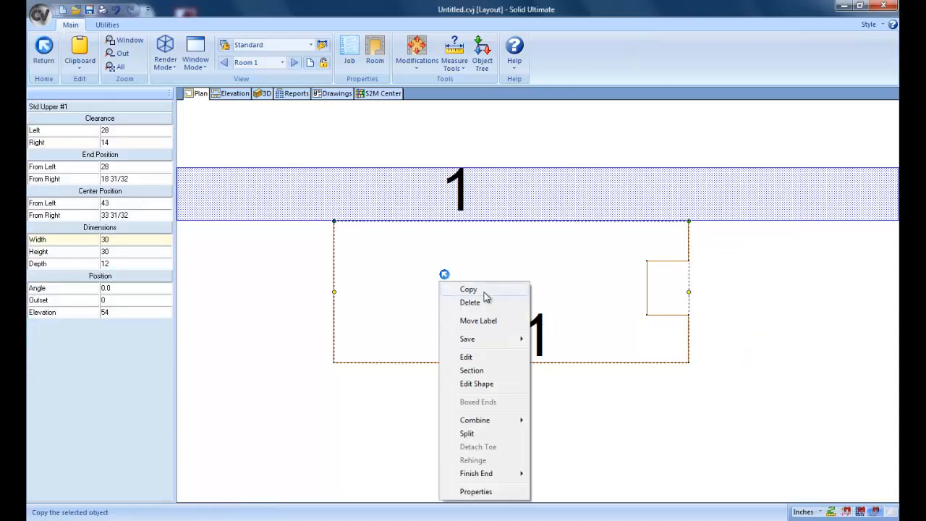
click(484, 389)
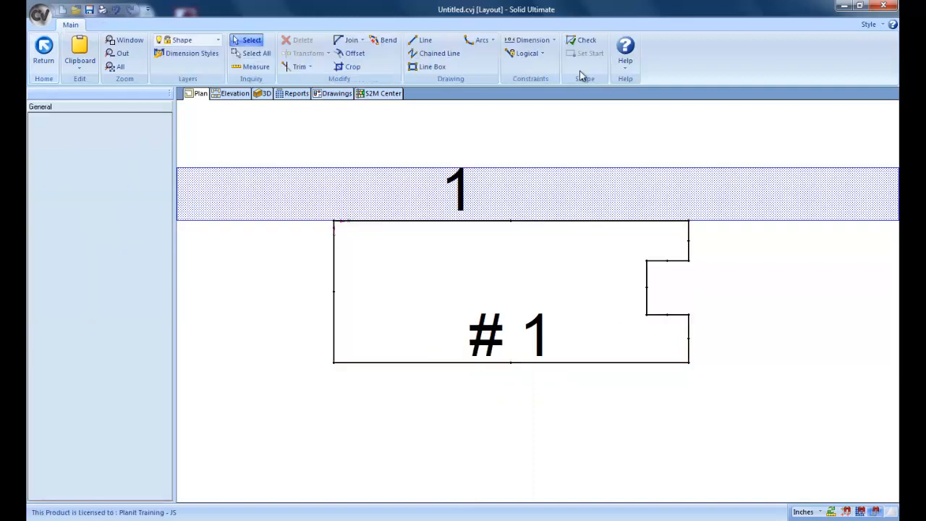
- Add an orthogonal distance constraint from the cabinet's upper-right corner to the notch's lower outer corner, accept its value, and undo it
click(527, 40)
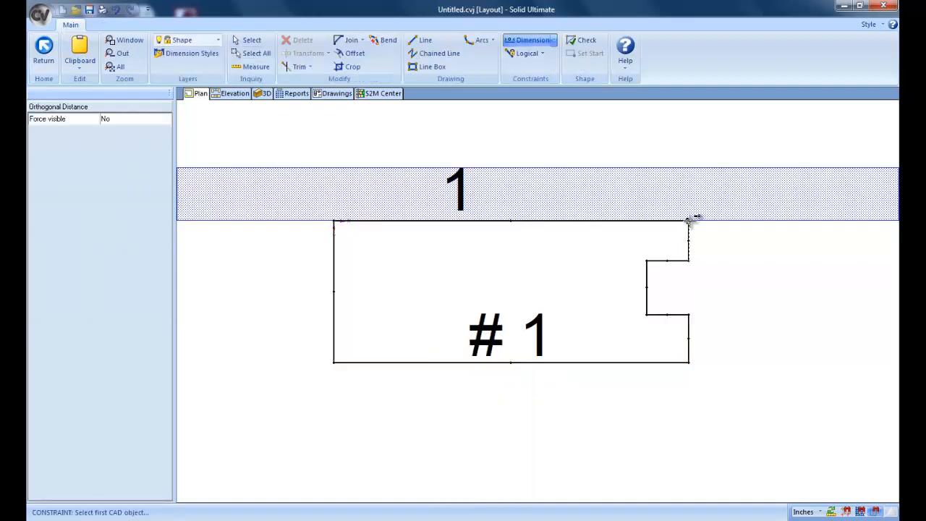
click(700, 243)
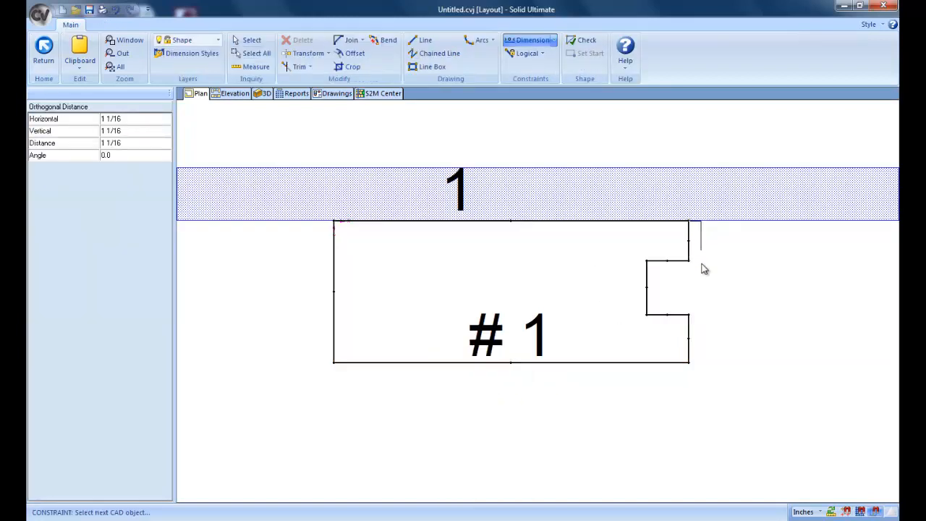
click(692, 311)
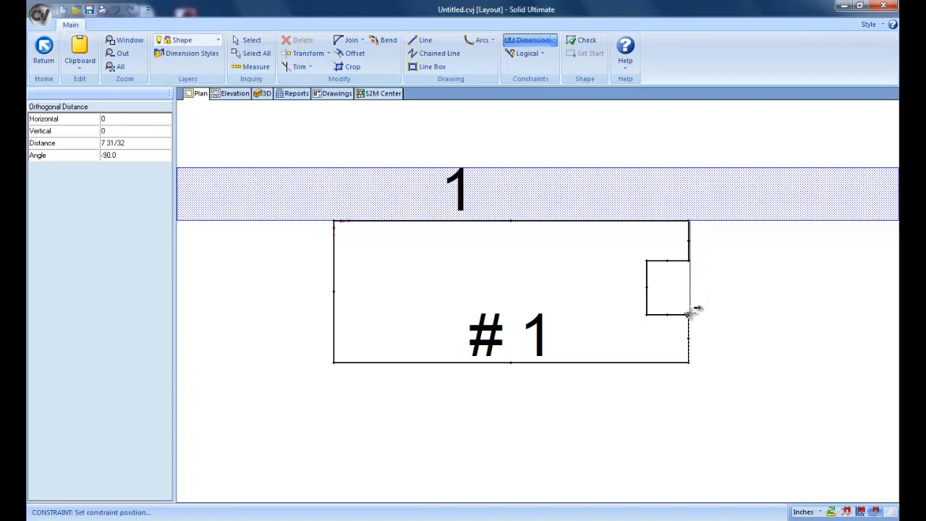
click(717, 315)
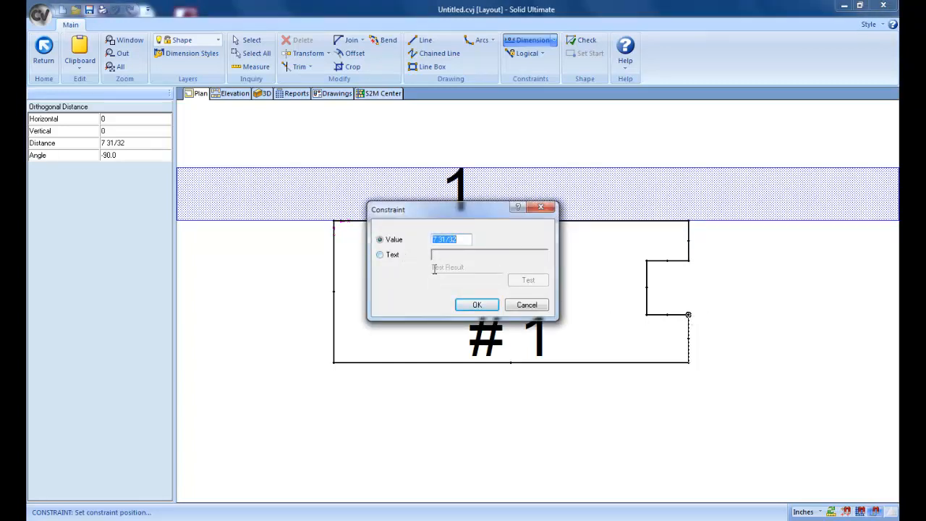
click(483, 306)
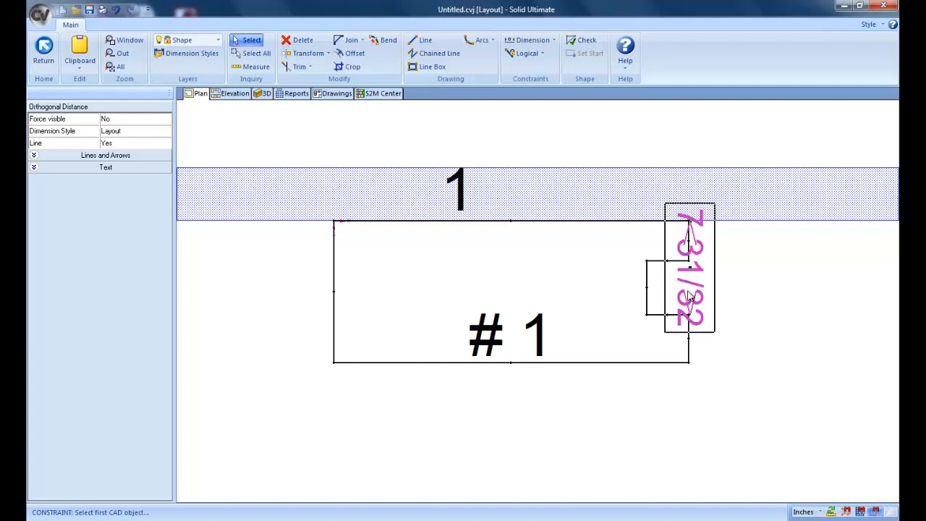
click(116, 9)
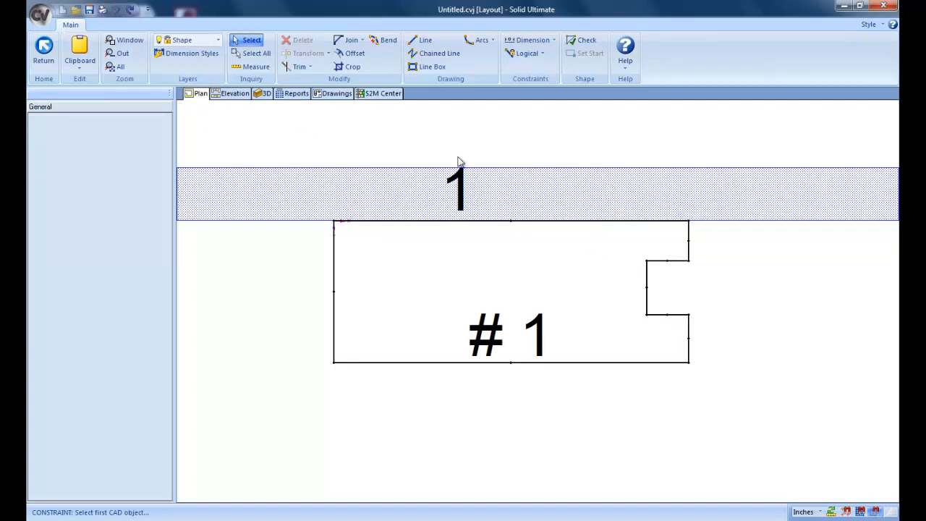
- Add a length dimension constraint below the cabinet's long front edge, accept its value, and remove it again
click(553, 41)
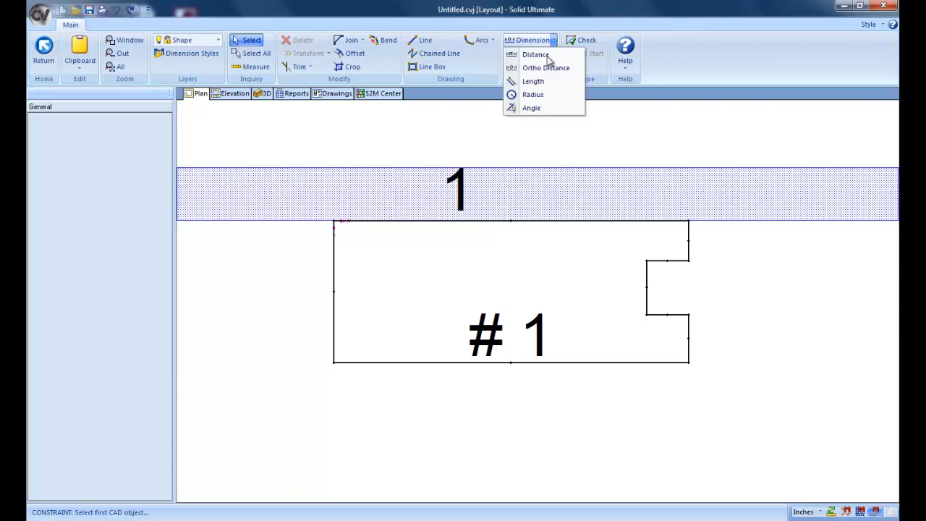
click(533, 82)
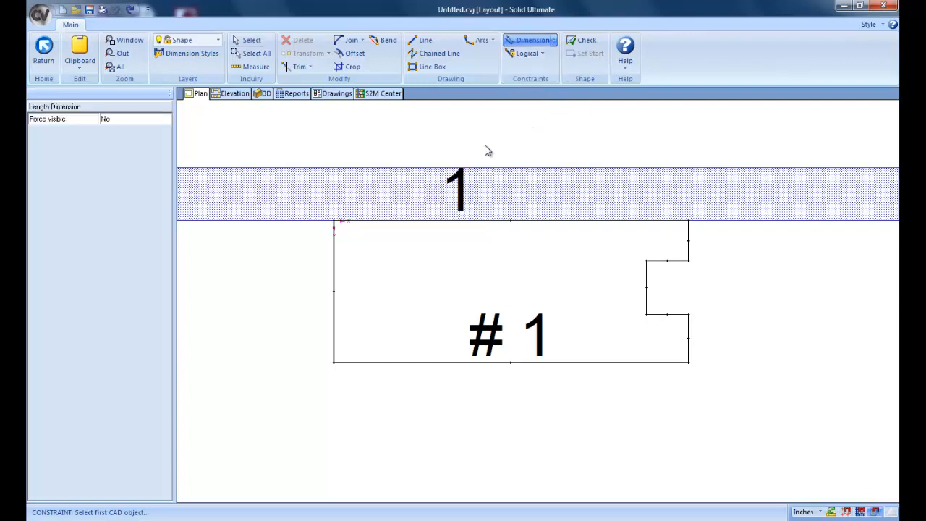
click(336, 362)
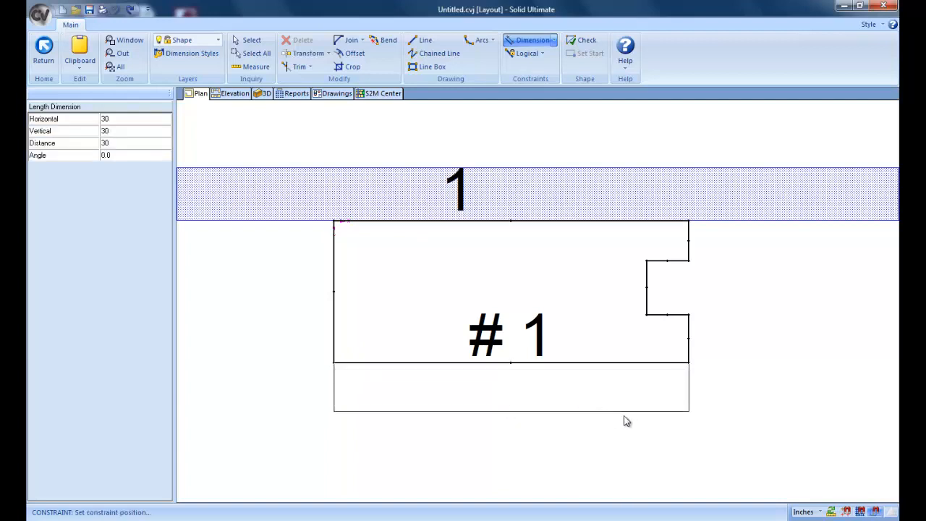
click(659, 409)
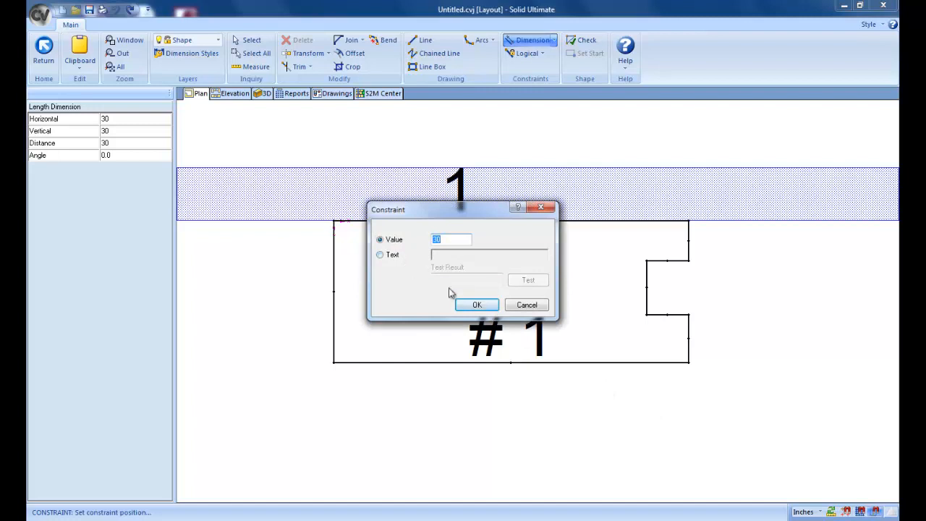
click(475, 304)
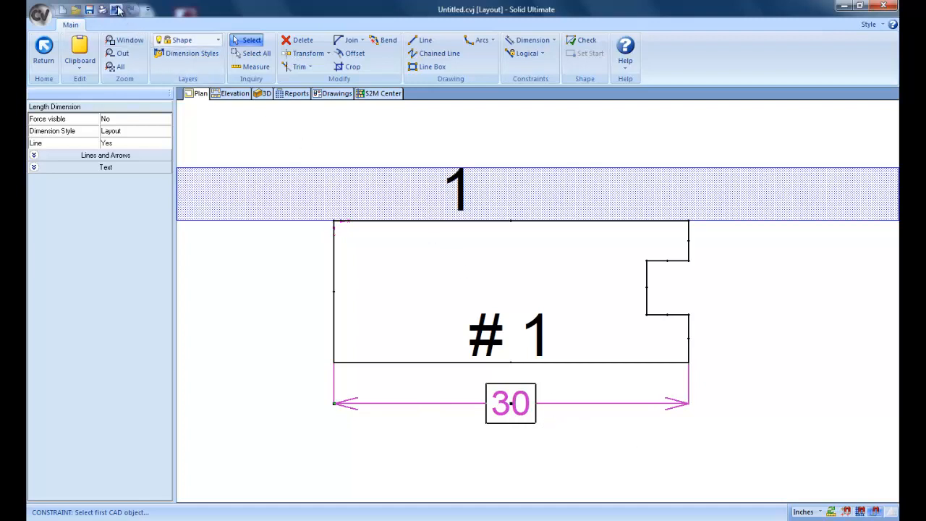
key(Delete)
- Draw a downward-bulging arc by radius, about 6 1/2 inches in radius, beyond the cabinet's lower-right corner
click(553, 41)
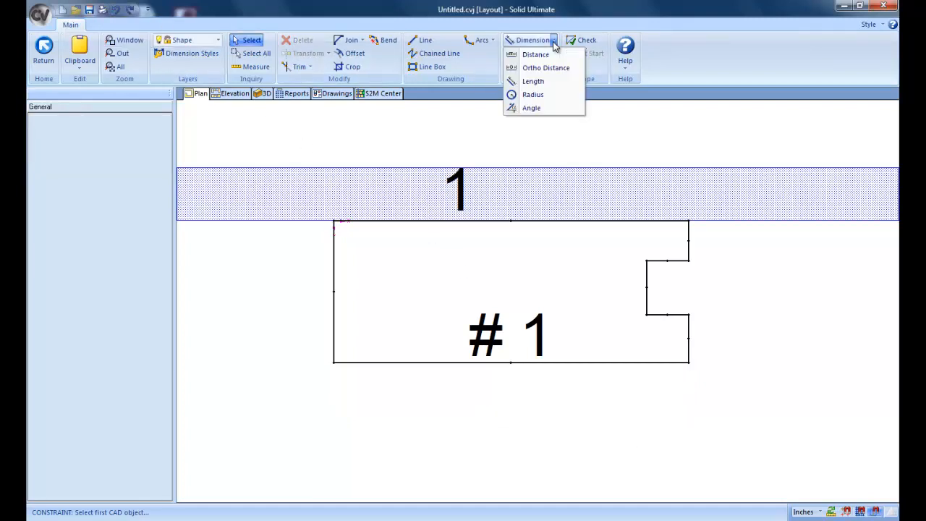
click(551, 95)
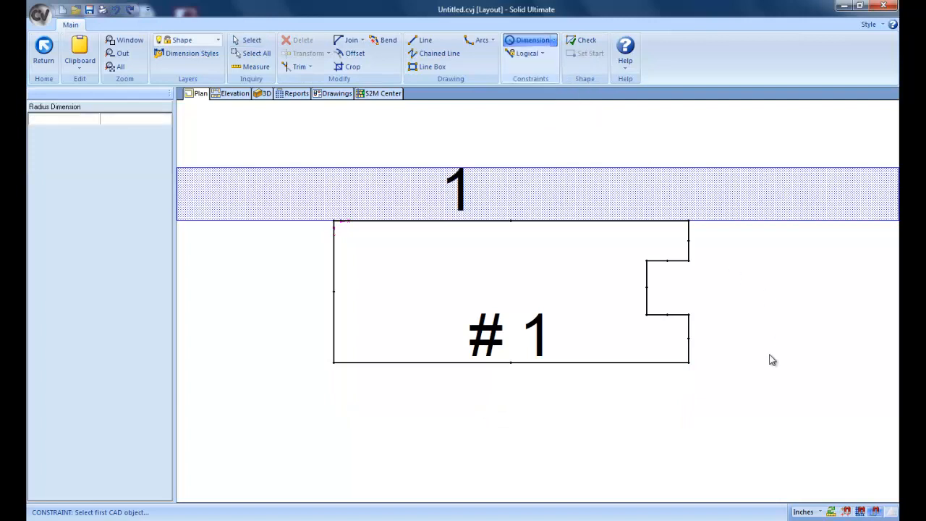
click(493, 45)
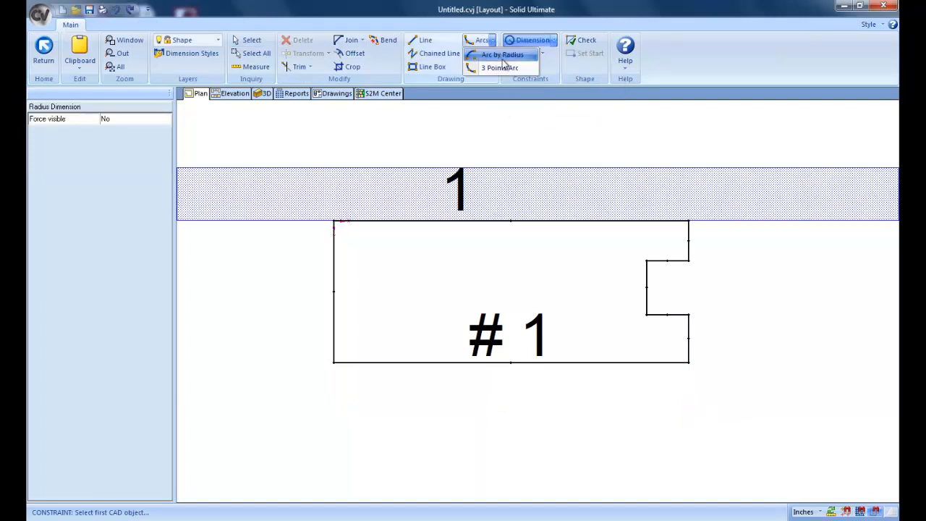
click(502, 55)
click(759, 315)
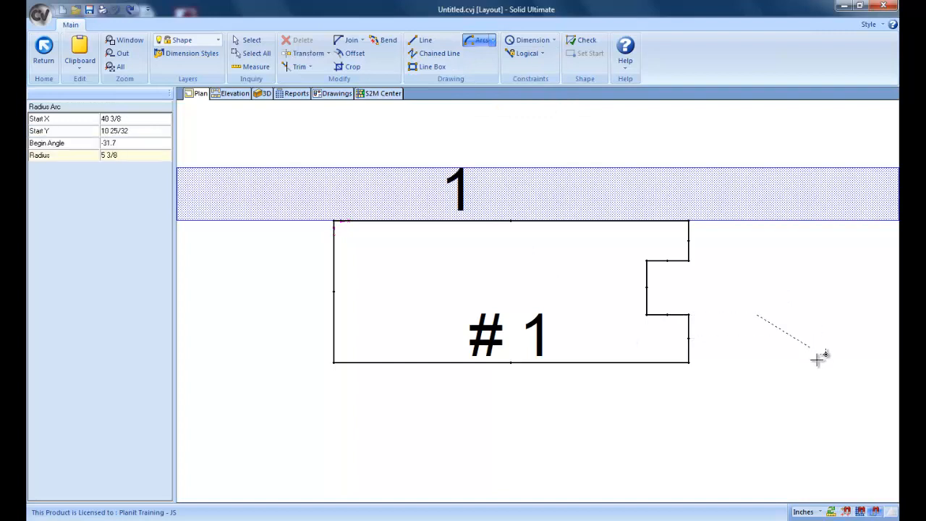
click(818, 360)
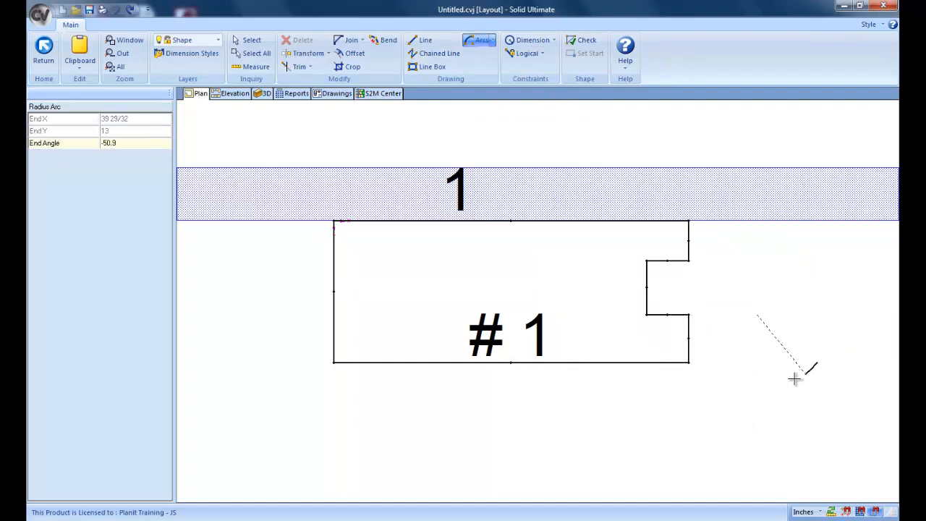
click(698, 383)
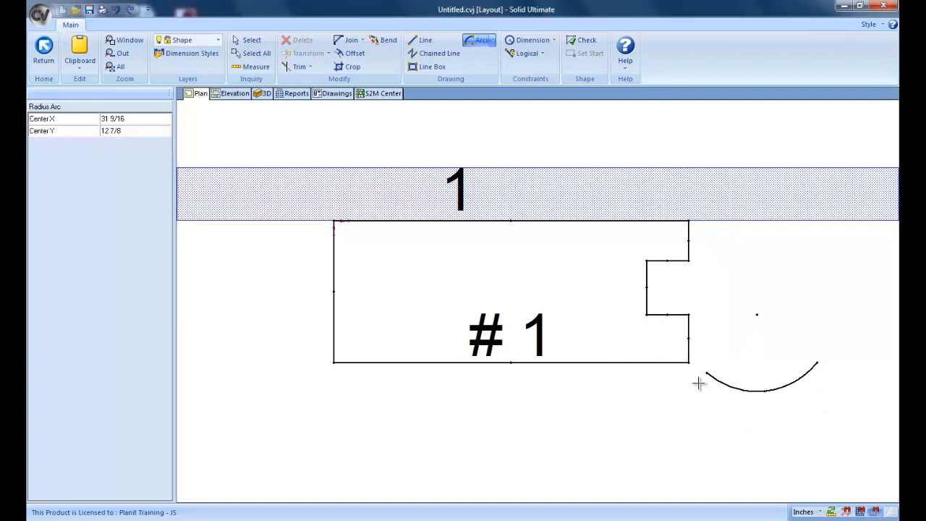
- Add a radius dimension constraint to the arc, accept its value, and undo it
click(554, 42)
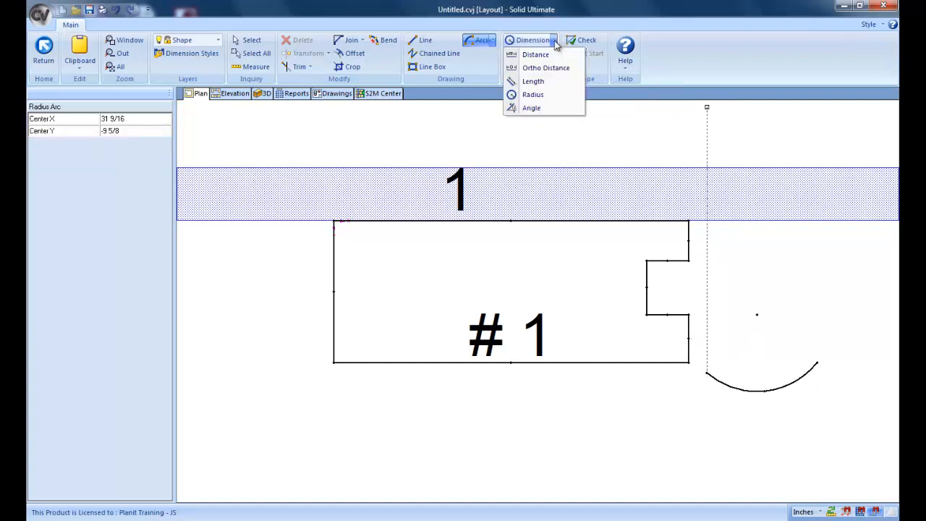
click(536, 95)
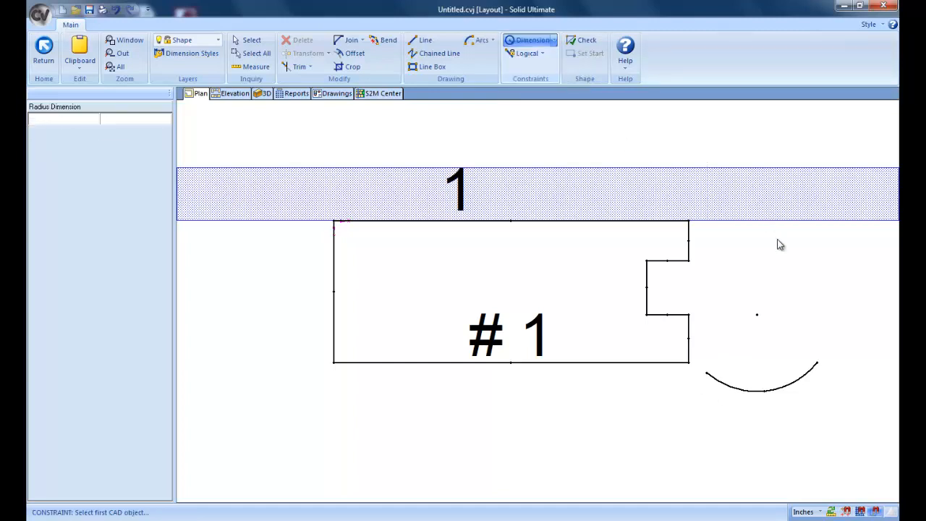
click(776, 395)
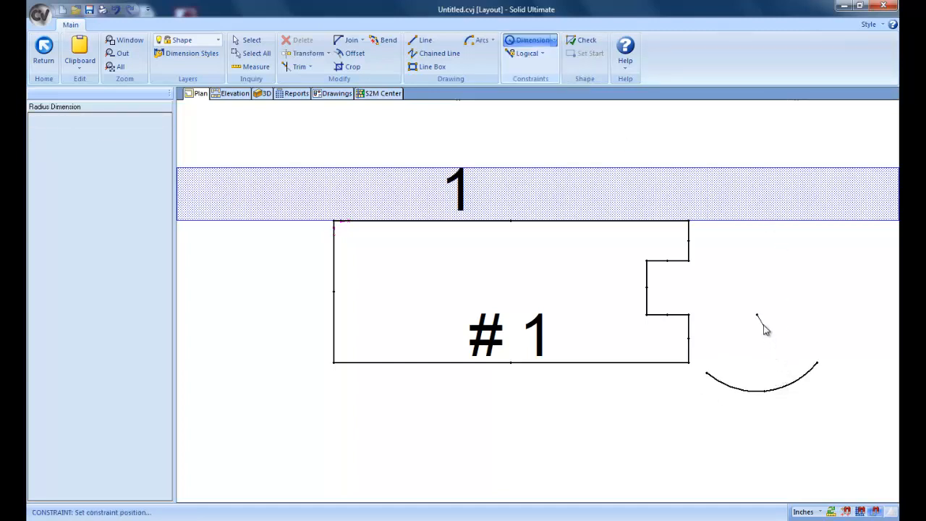
click(747, 397)
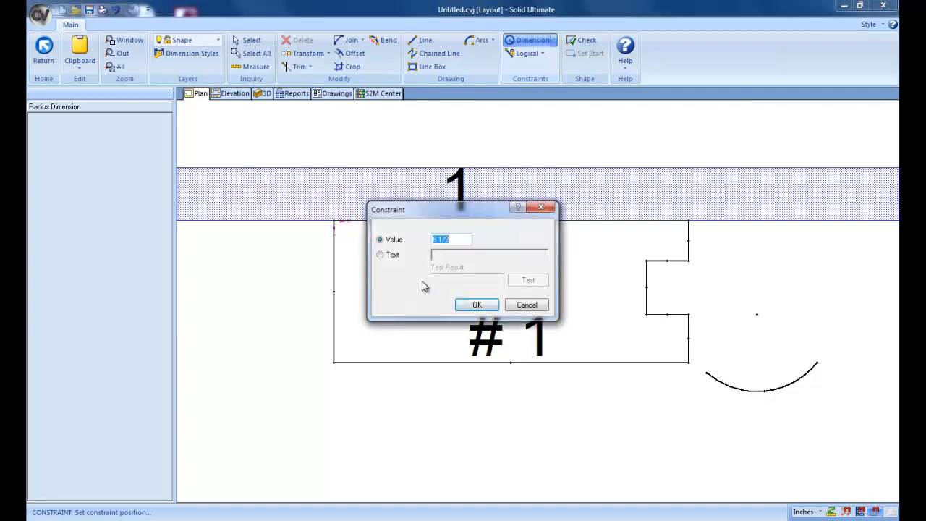
click(476, 304)
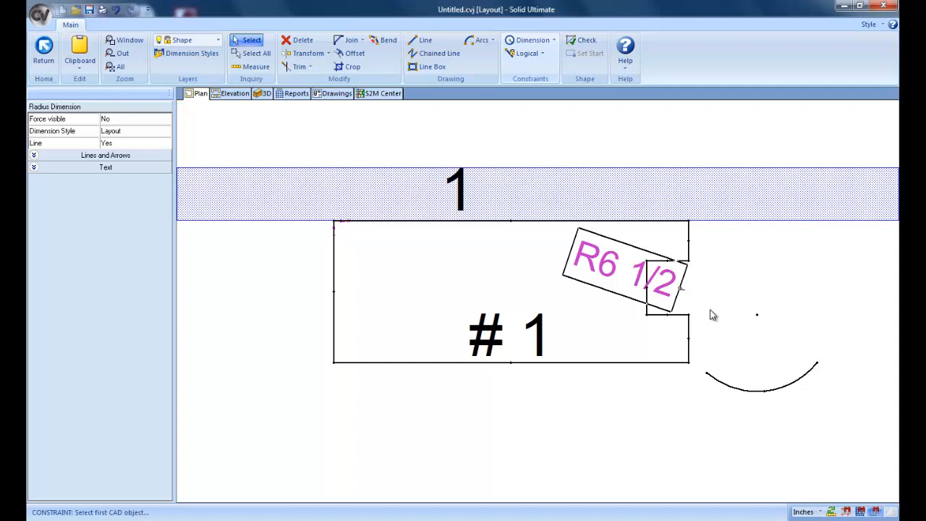
click(115, 10)
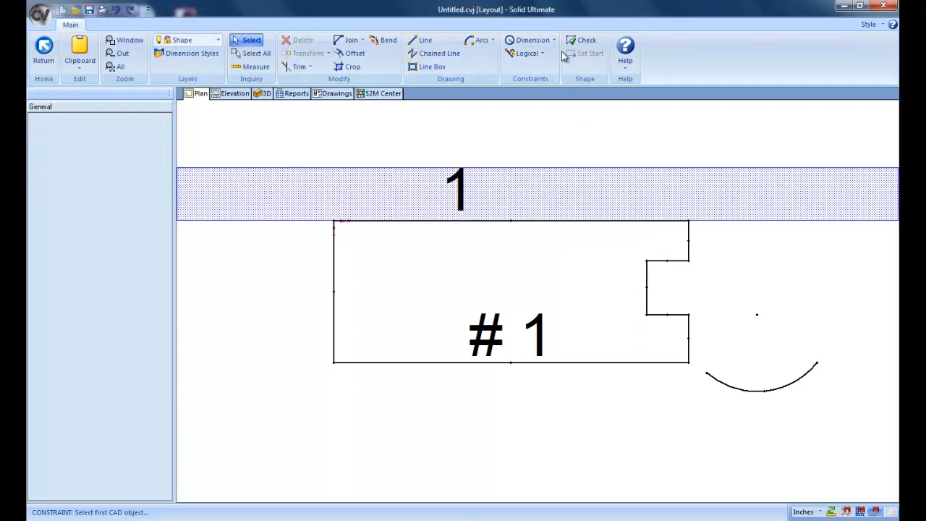
- Draw a sloped line and a horizontal line below the cabinet, meeting at their left endpoints at about 32 degrees
click(552, 40)
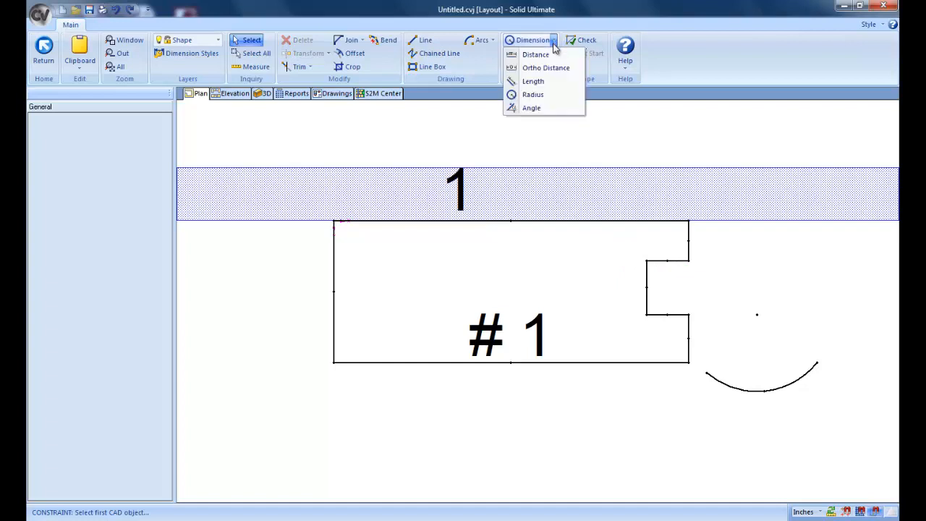
click(547, 110)
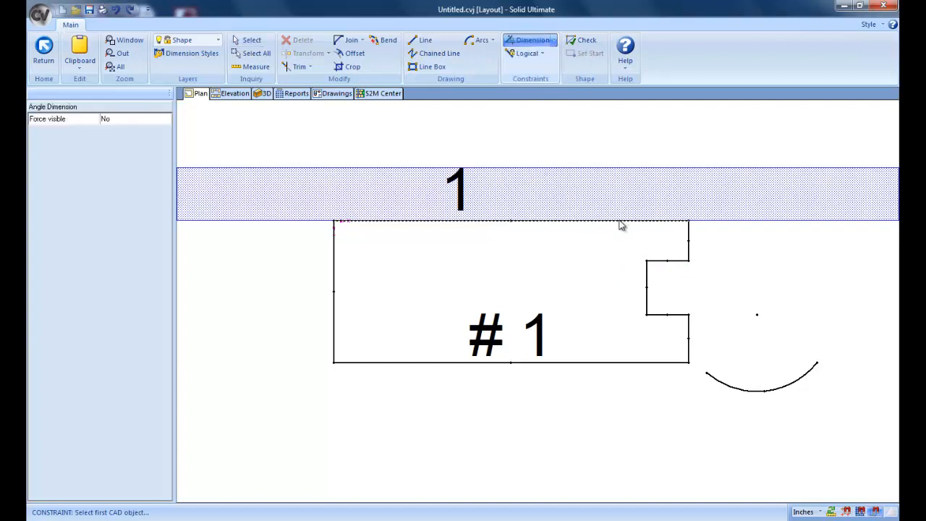
click(423, 41)
click(463, 392)
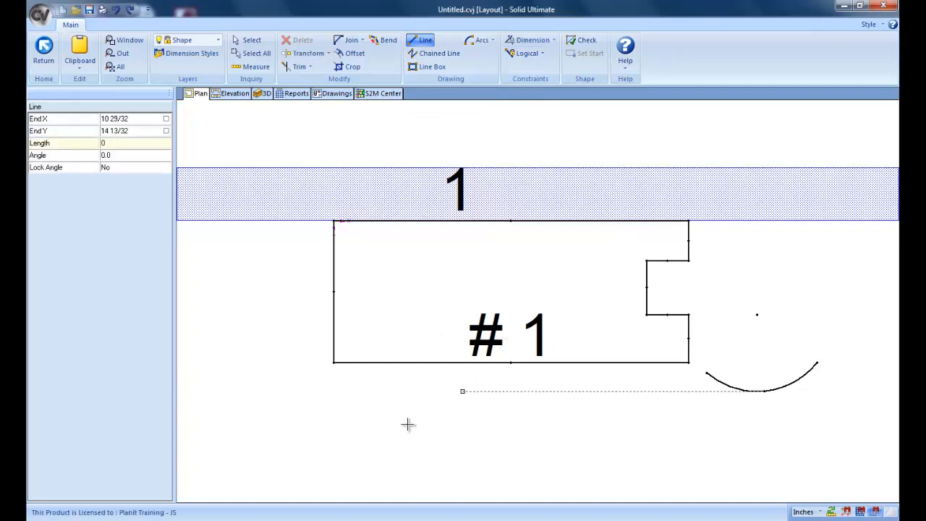
click(355, 458)
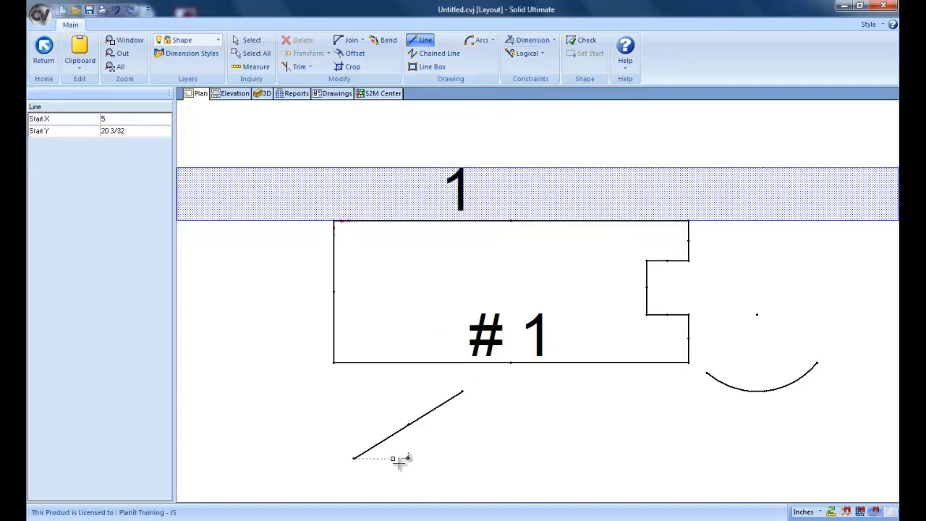
click(356, 458)
click(464, 458)
right_click(403, 473)
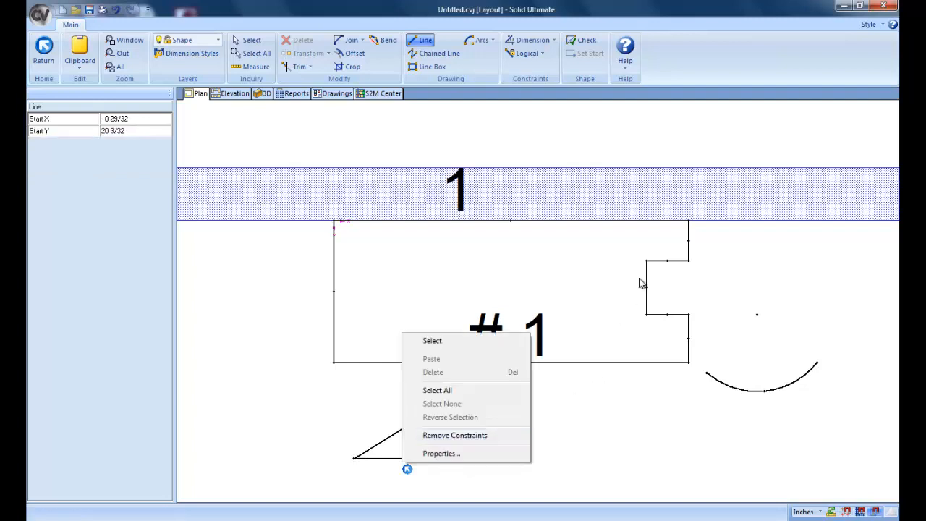
- Add an angle dimension constraint of 45 degrees between the sloped and horizontal lines below the cabinet
click(554, 41)
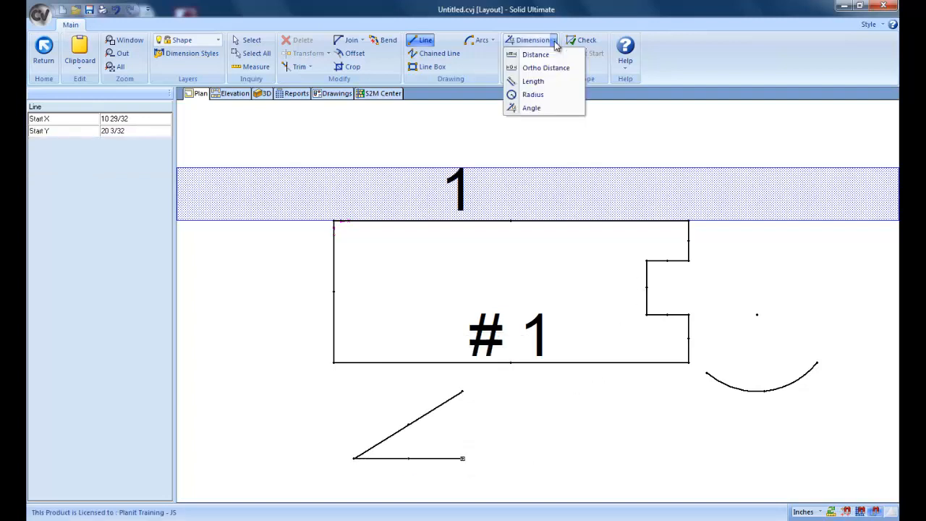
click(536, 109)
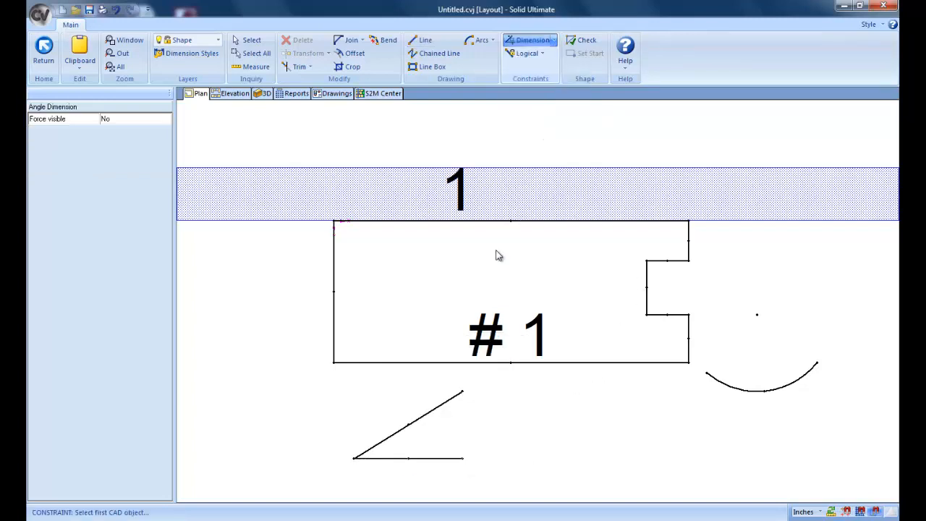
click(417, 426)
click(424, 459)
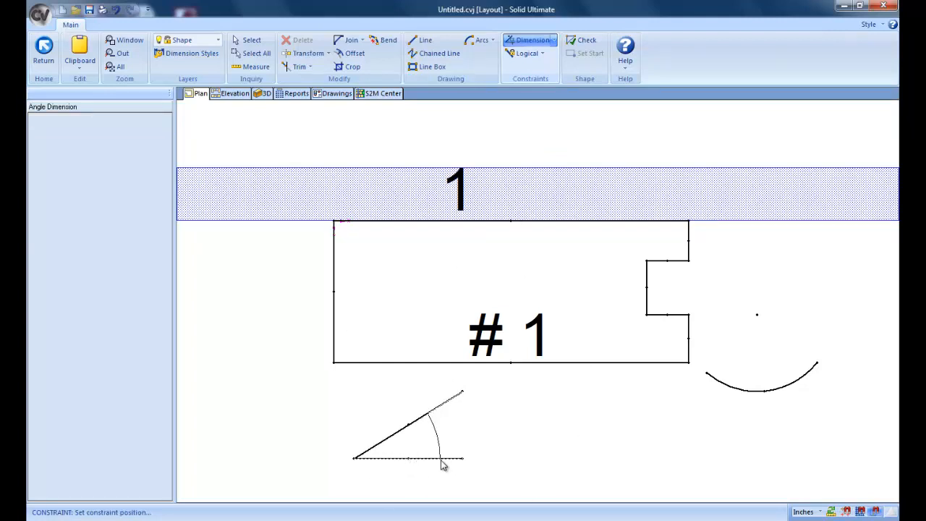
click(443, 465)
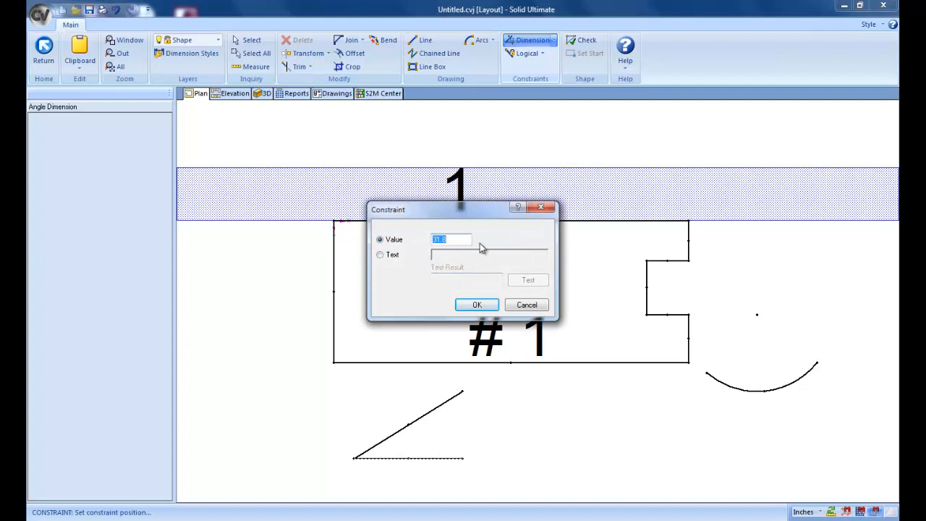
text(45)
click(490, 310)
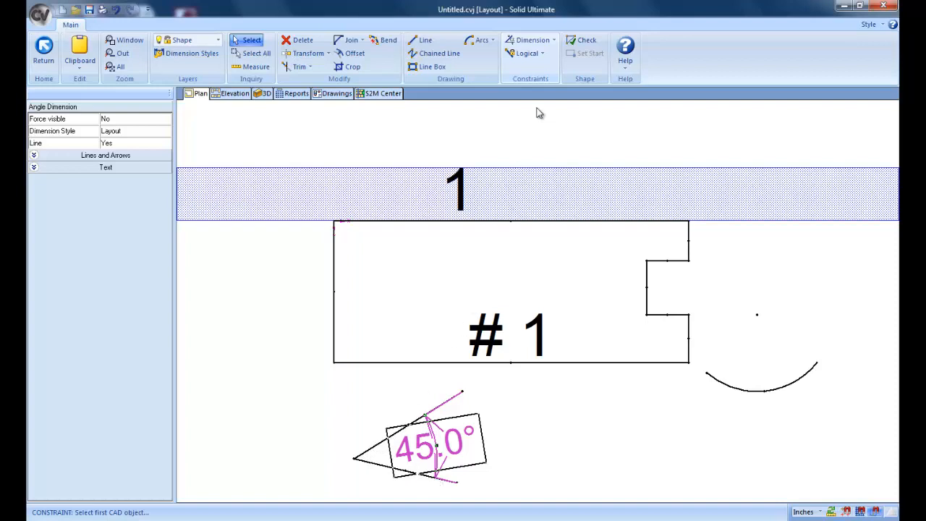
click(555, 42)
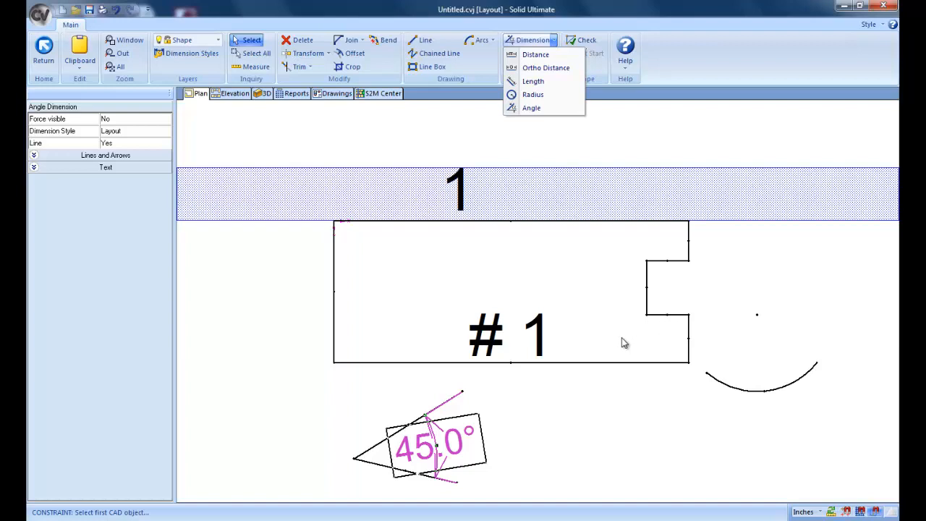
click(626, 413)
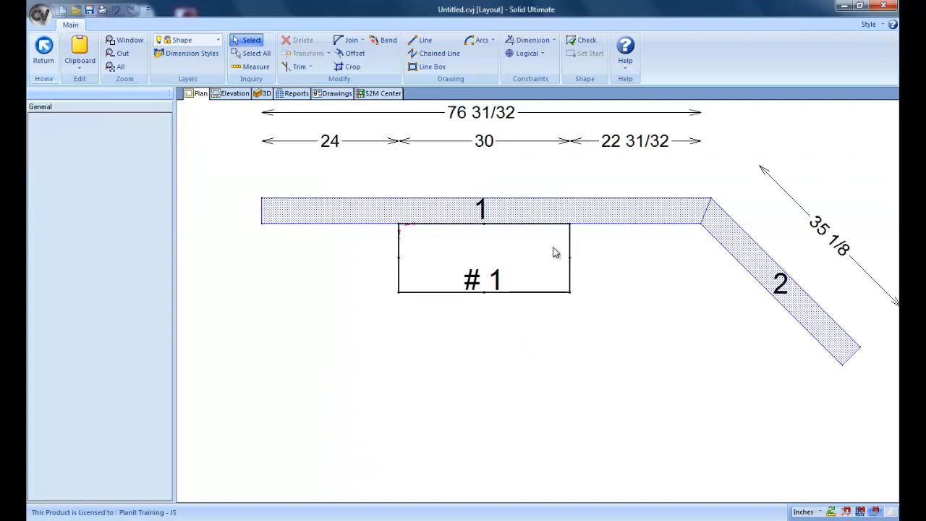
click(542, 53)
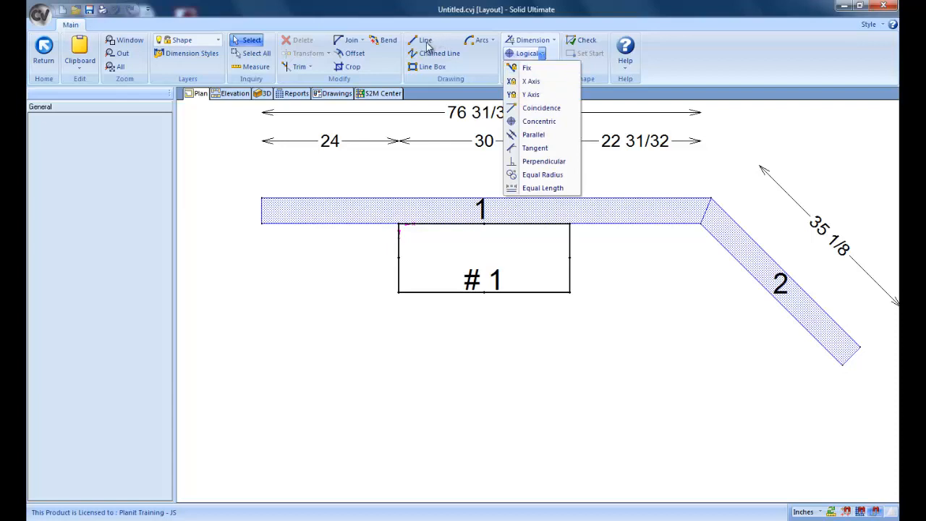
click(369, 280)
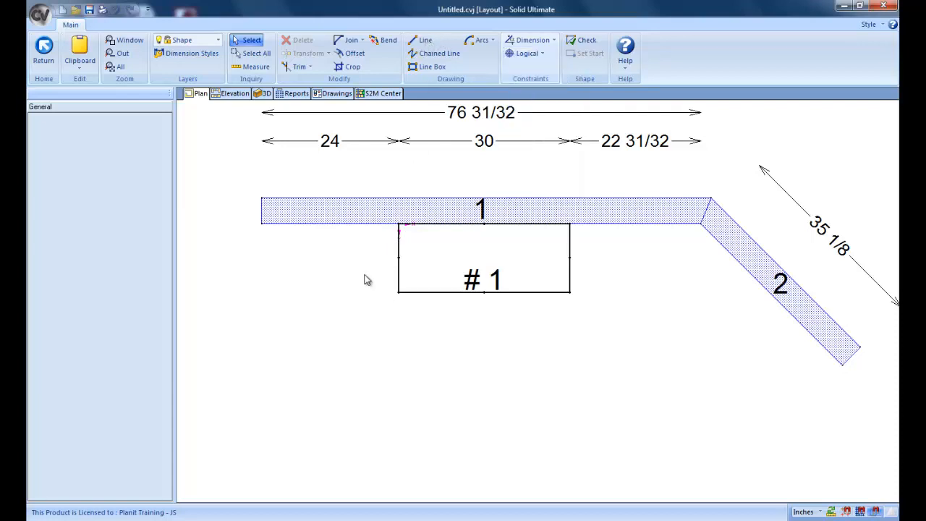
- Draw a single horizontal line about 21 1/4 inches long below the rectangular cabinet
click(422, 40)
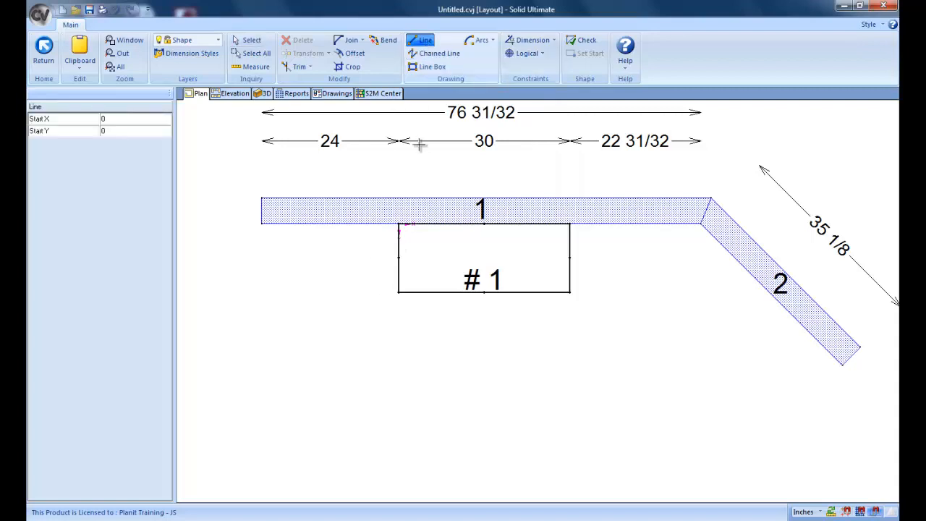
click(419, 381)
click(541, 381)
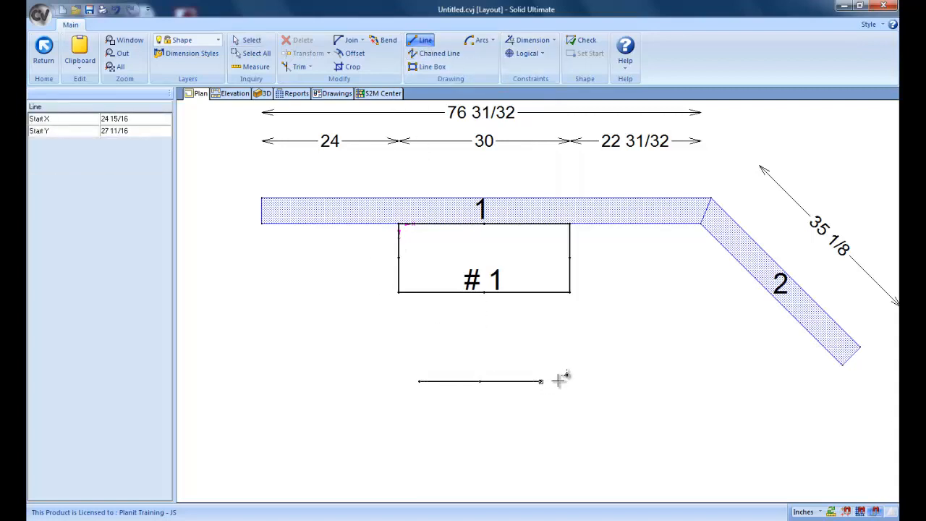
right_click(559, 381)
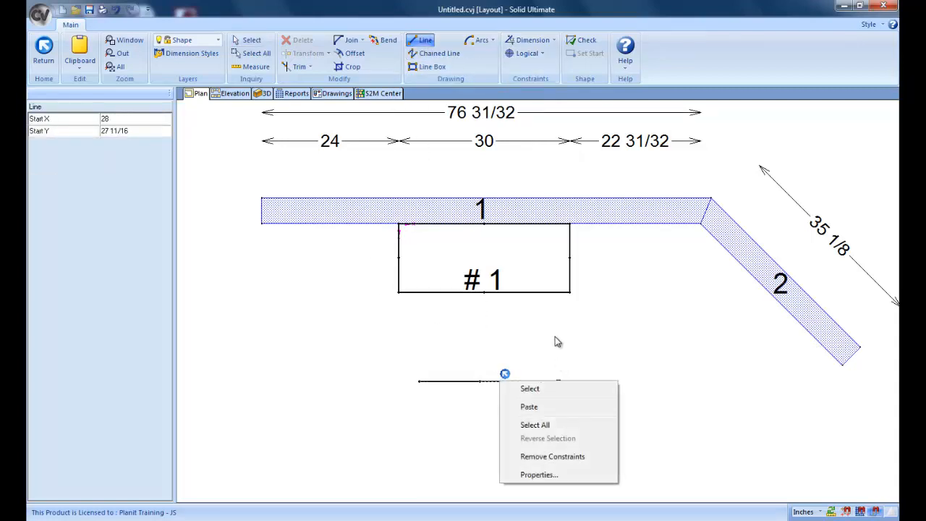
- Apply a Fix logical constraint to the horizontal line below the cabinet and deselect it
click(542, 55)
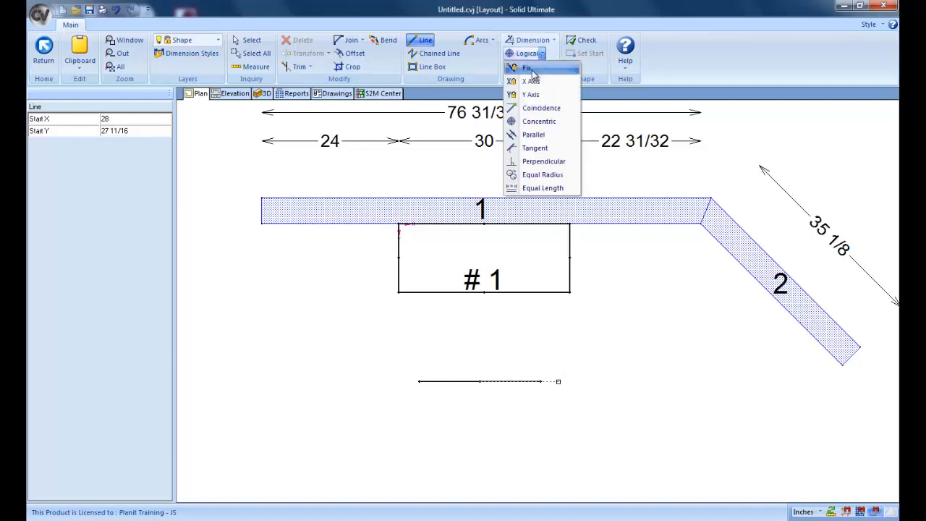
click(532, 68)
click(508, 382)
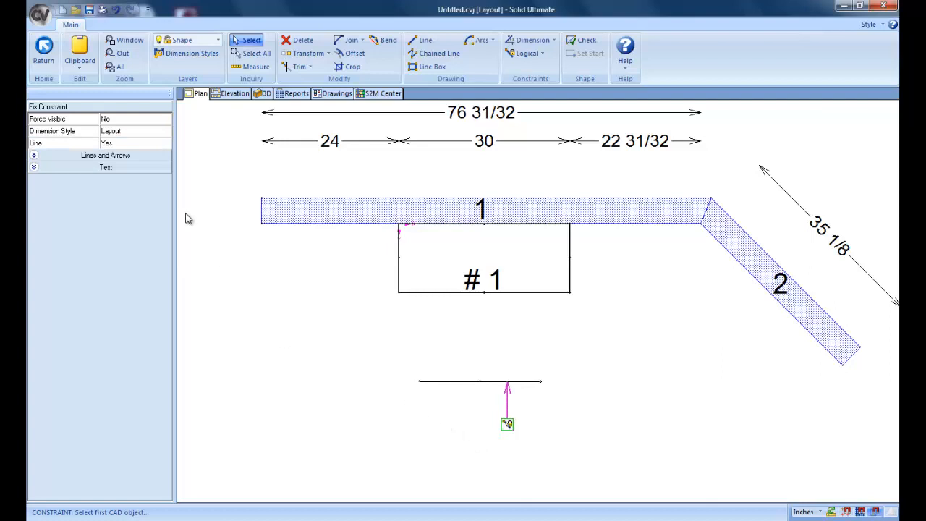
click(458, 355)
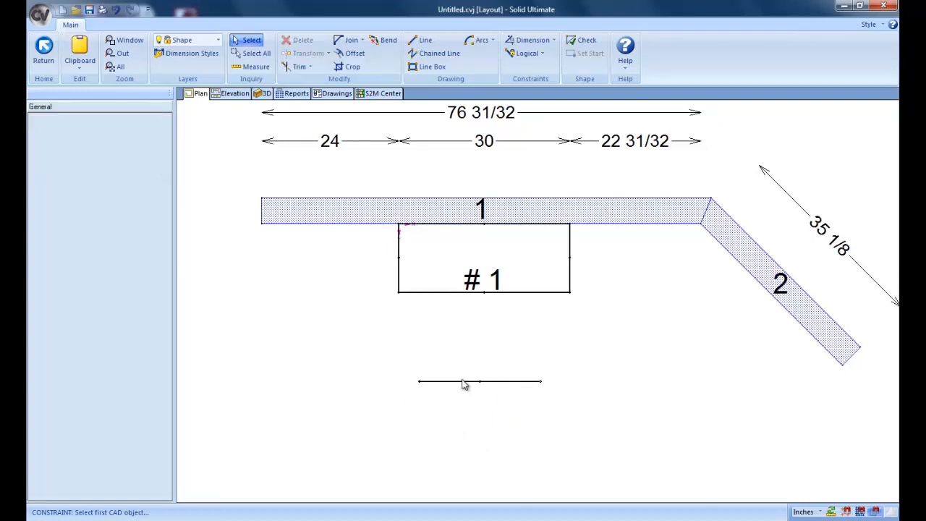
- Try to move the fixed line upward and pull its left endpoint downward
click(464, 382)
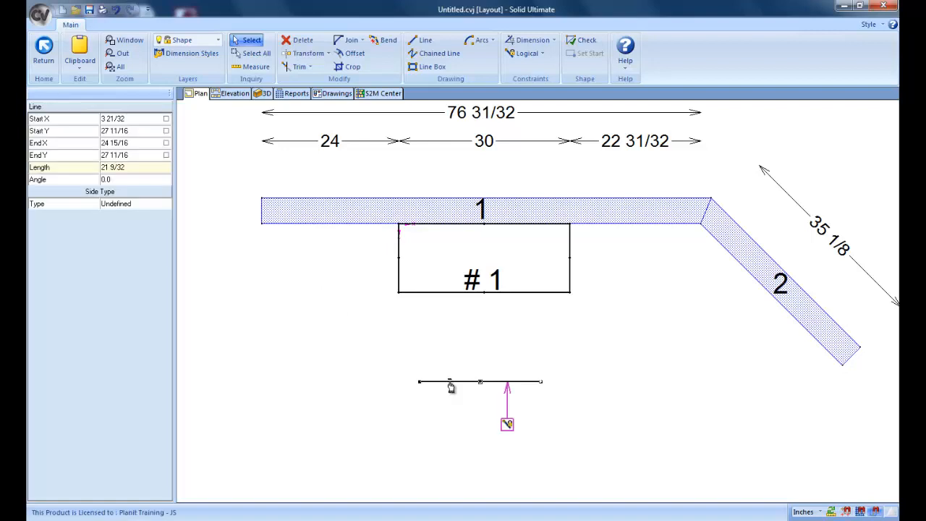
drag(450, 382, 450, 351)
drag(420, 382, 448, 478)
- Draw a vertical line about 24 3/8 inches long and a horizontal line about 20 inches long crossing it, left of the cabinet
click(543, 54)
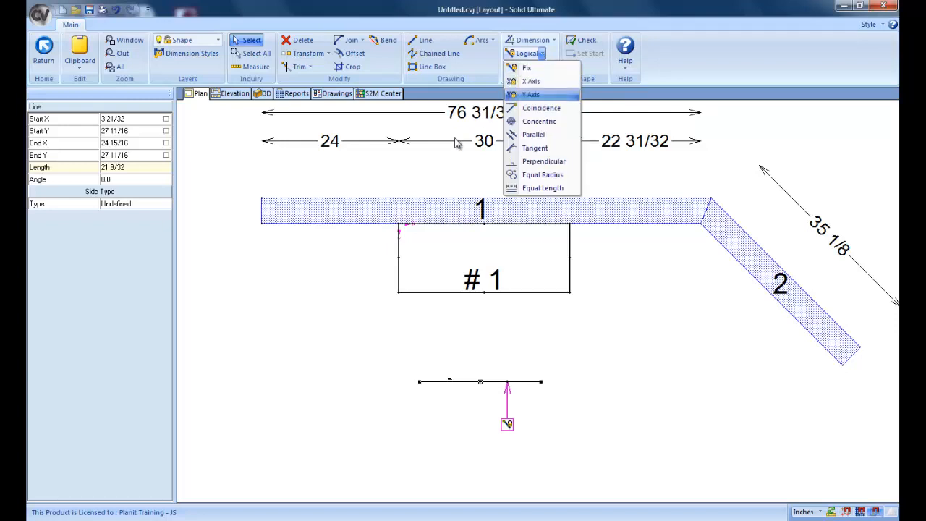
click(423, 42)
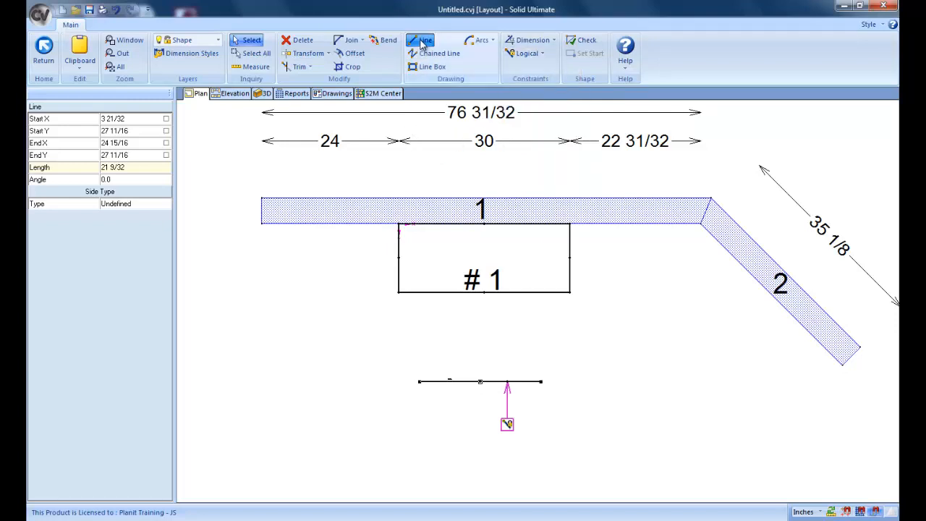
click(277, 293)
click(278, 431)
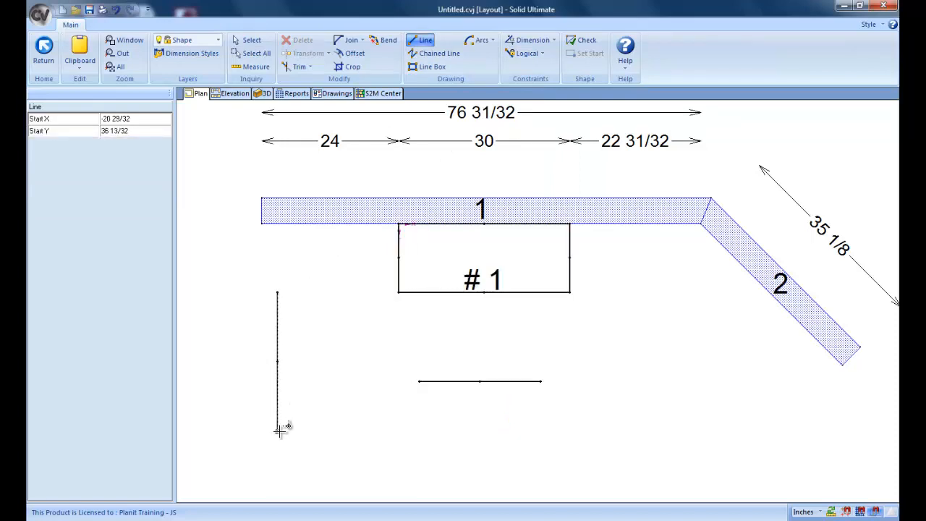
click(221, 348)
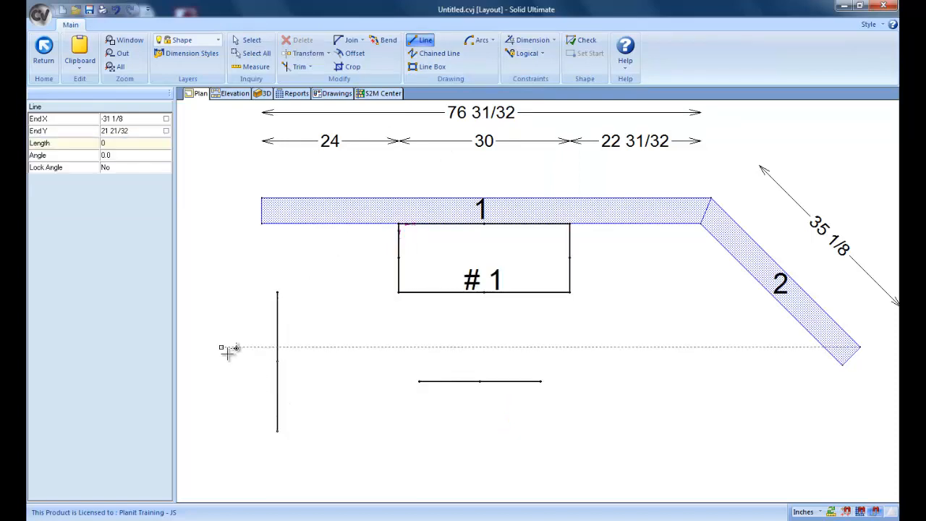
click(337, 346)
right_click(273, 347)
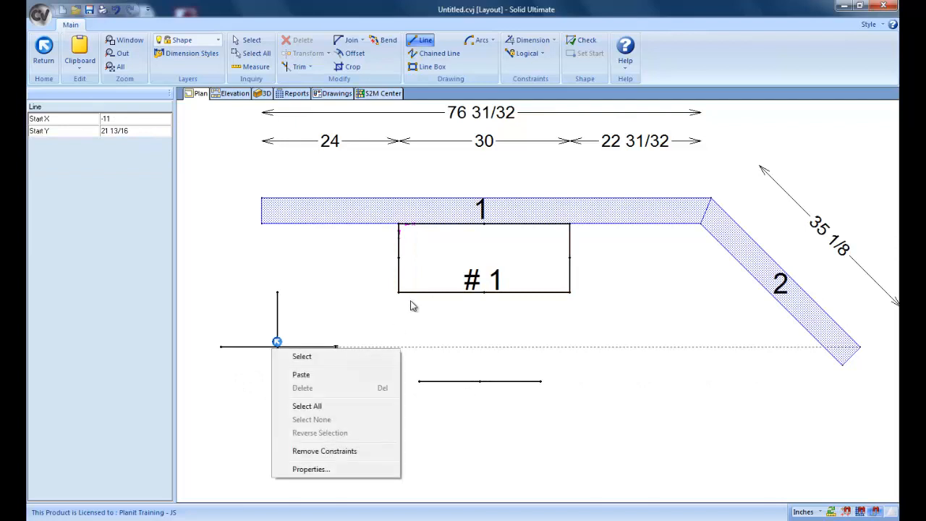
- Apply an X Axis constraint to the crossing pair's horizontal line and a Y Axis constraint to its vertical line
click(539, 53)
click(539, 54)
click(539, 82)
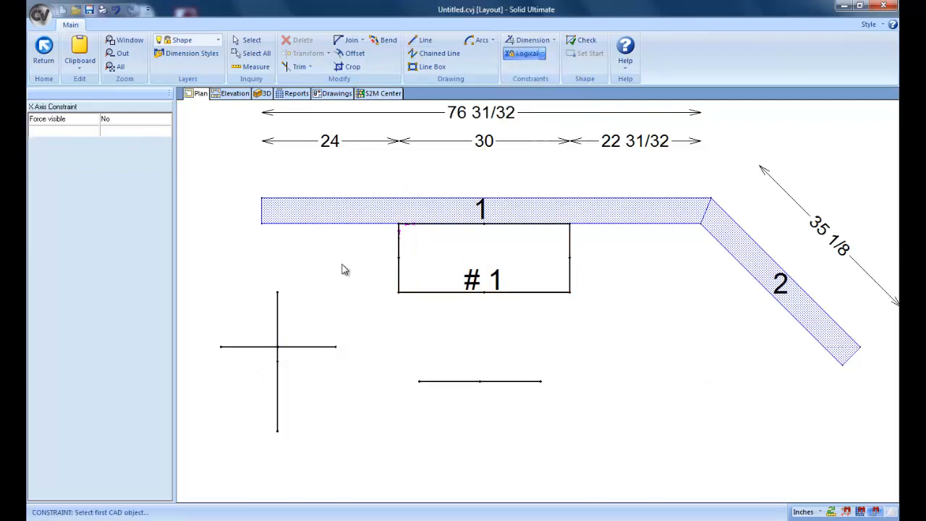
click(318, 350)
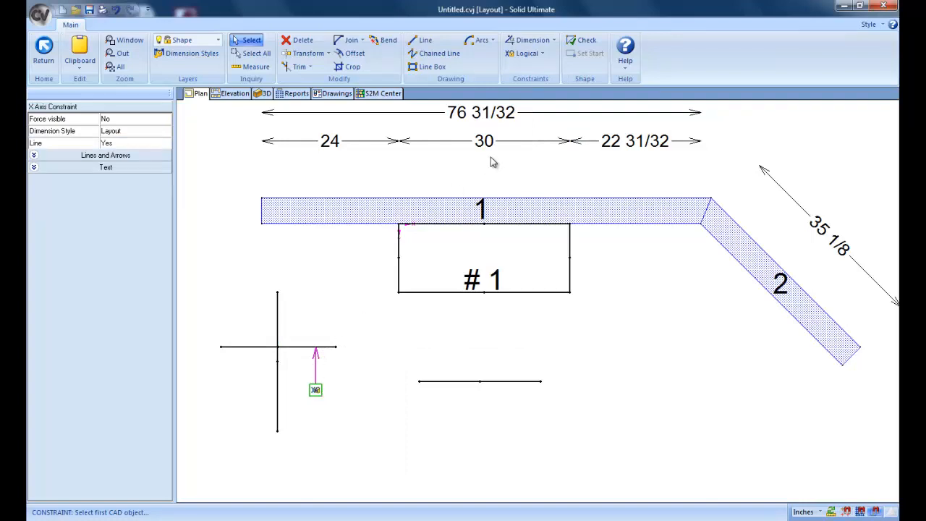
click(540, 54)
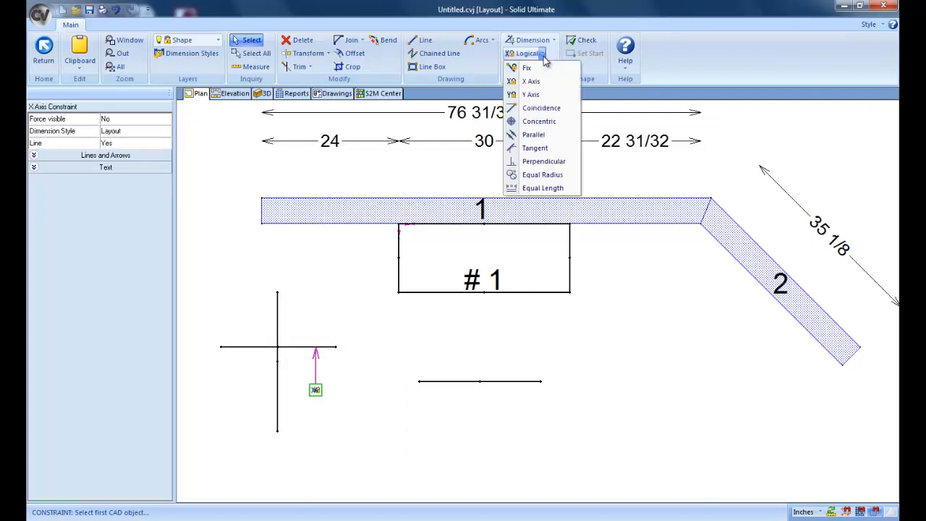
click(532, 95)
click(278, 318)
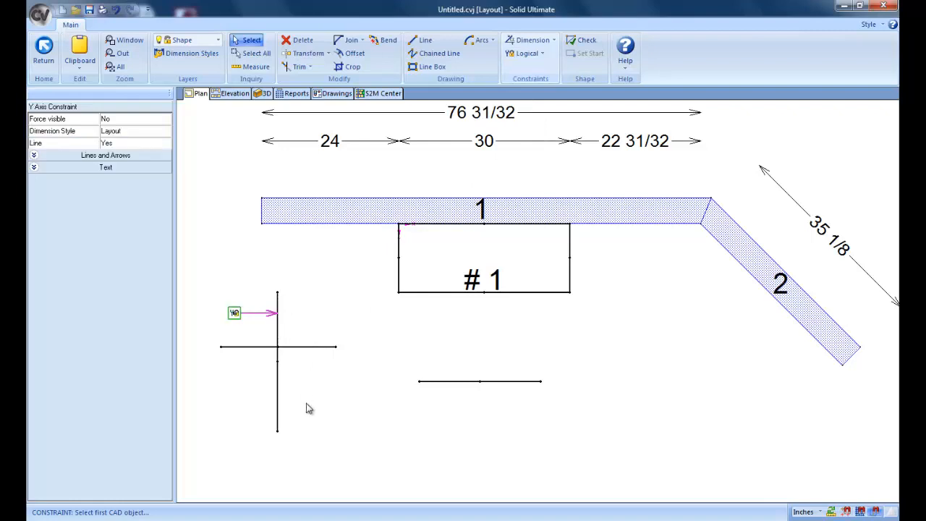
- Shorten the horizontal crossing line from its left end to about 18 3/16 inches and shift the vertical one right to about X -14 3/16
click(306, 351)
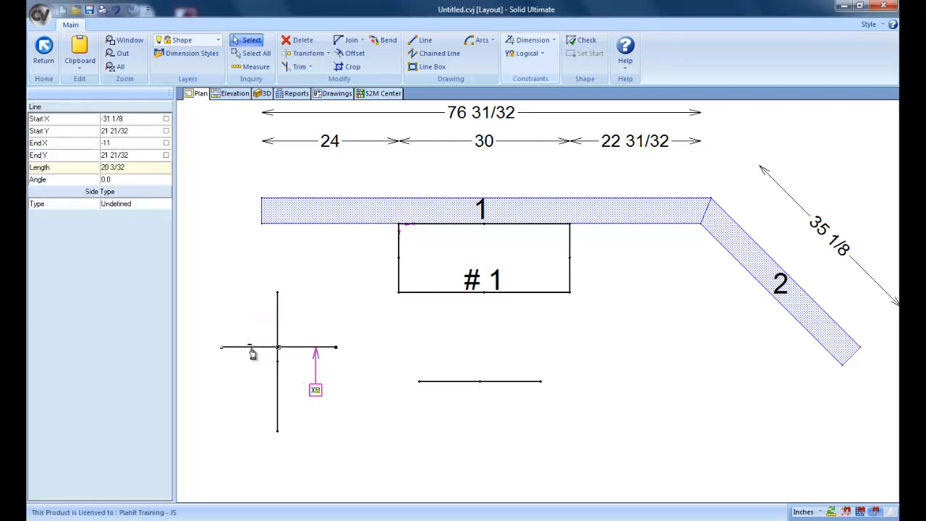
mouse_move(249, 351)
mouse_down()
mouse_move(249, 382)
mouse_move(254, 337)
mouse_move(228, 369)
mouse_move(233, 388)
mouse_move(234, 335)
mouse_move(233, 345)
mouse_up()
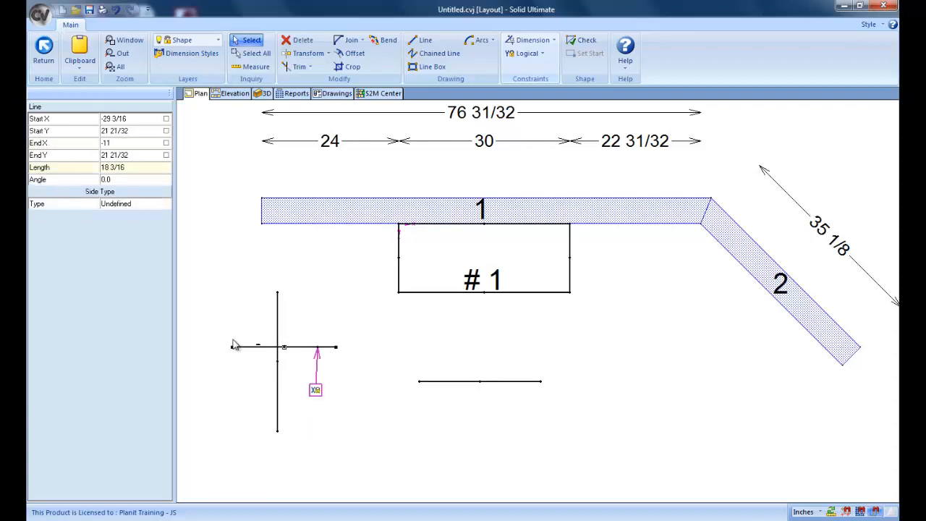
click(278, 327)
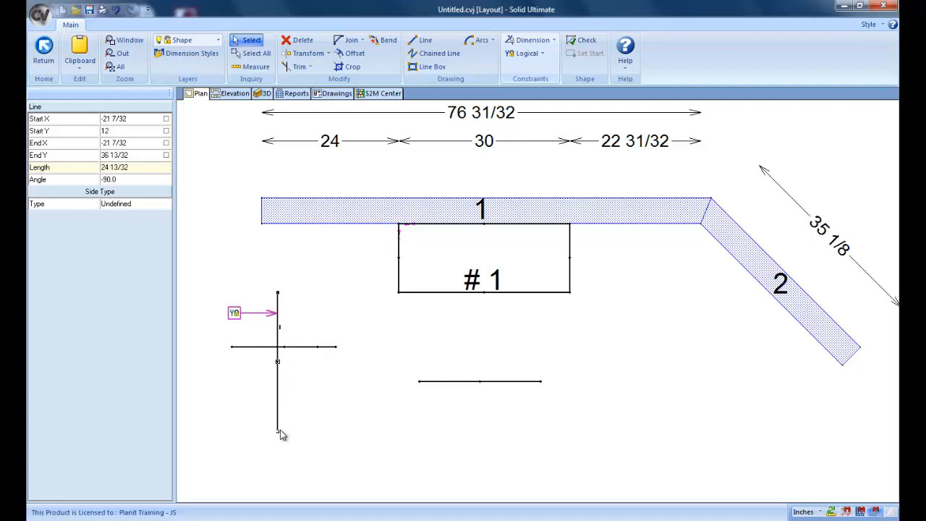
drag(279, 436, 320, 432)
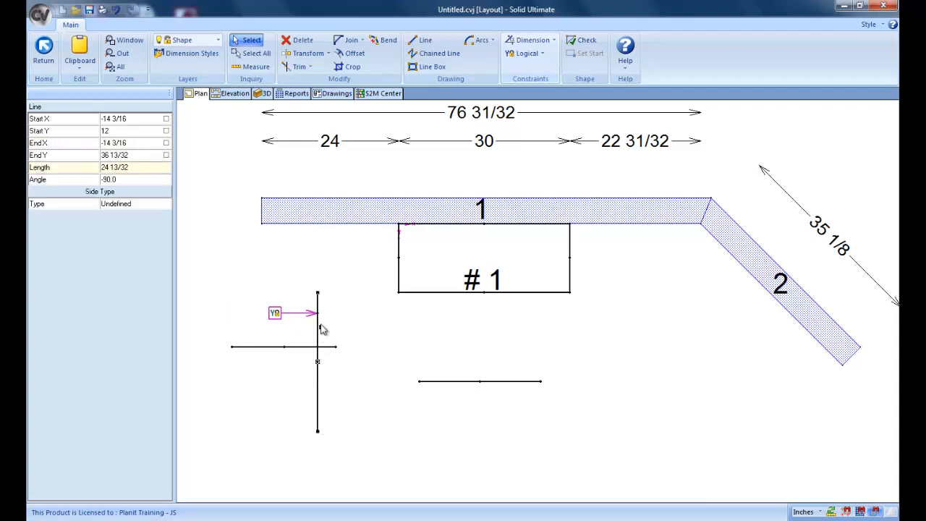
- Draw a horizontal line and a vertical line, each about 15 inches long, meeting at an upper-right corner below and right of the cabinet
click(542, 54)
click(544, 55)
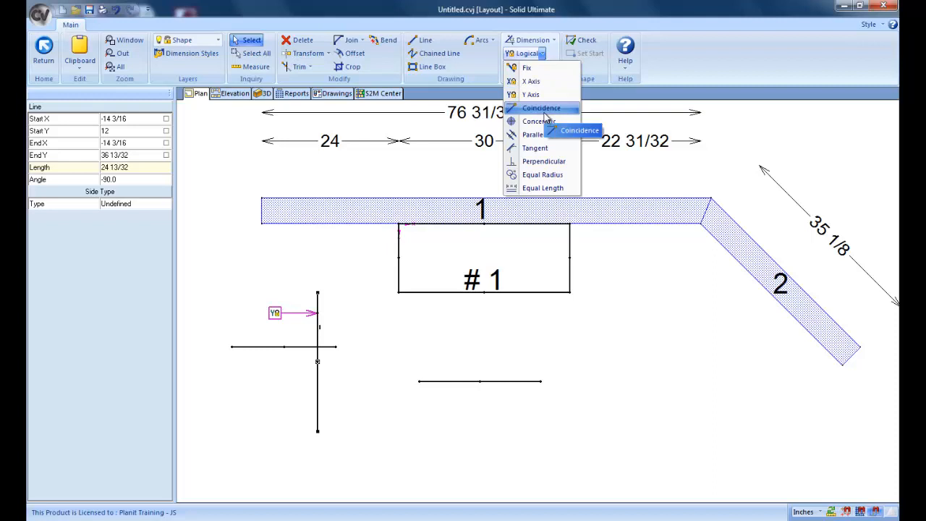
click(425, 42)
click(616, 344)
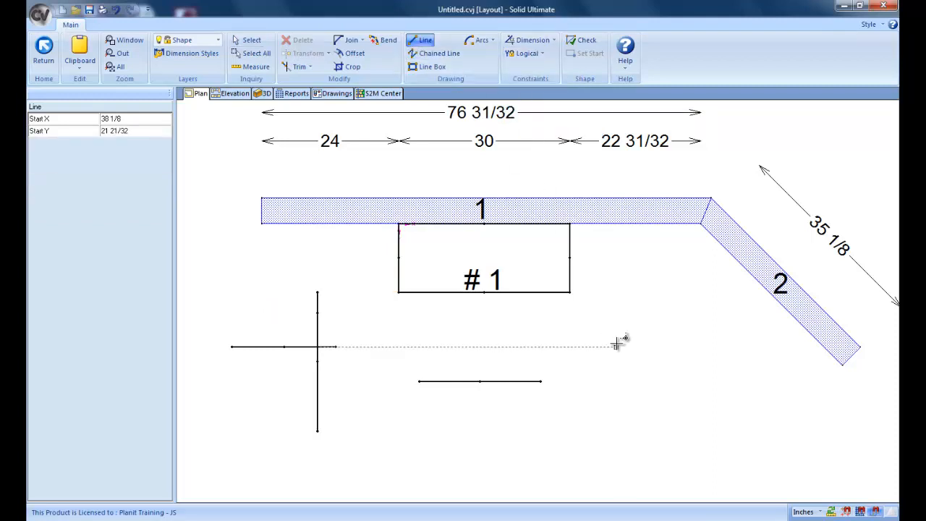
click(701, 347)
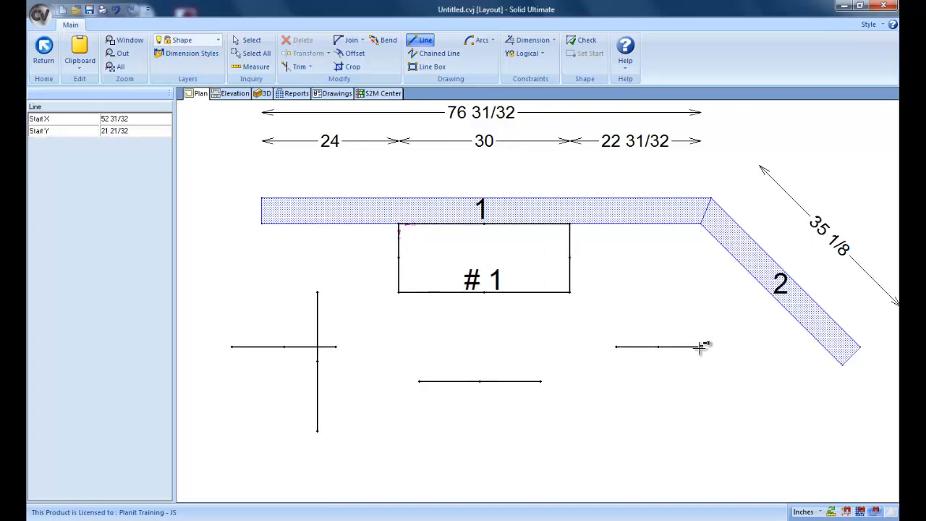
click(701, 431)
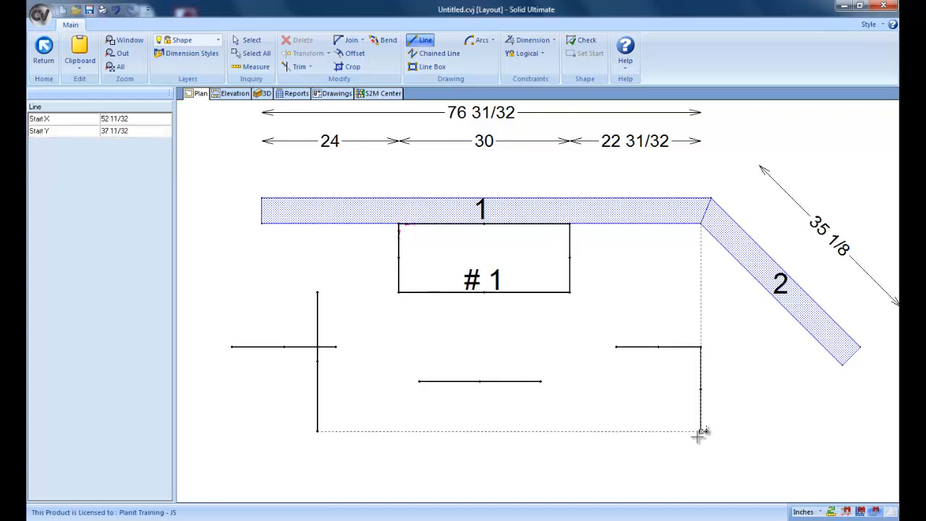
right_click(701, 442)
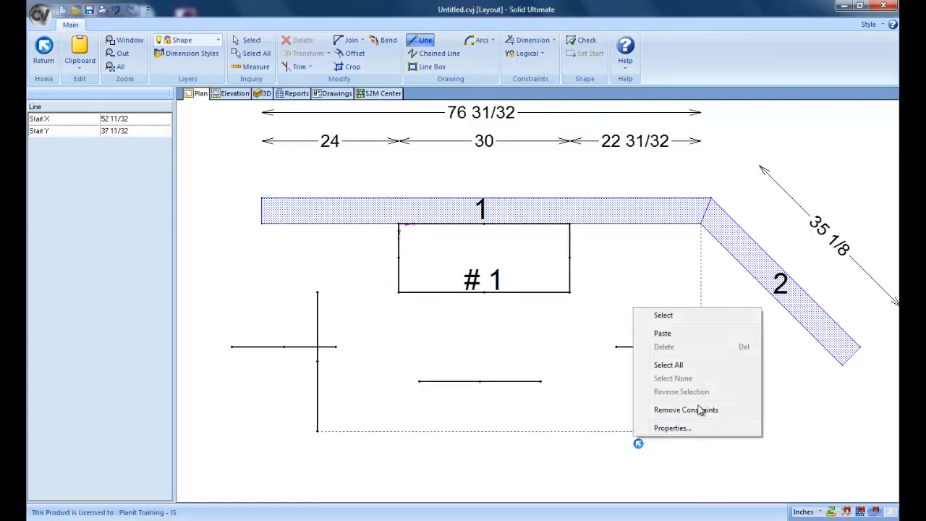
click(672, 316)
click(667, 290)
key(Escape)
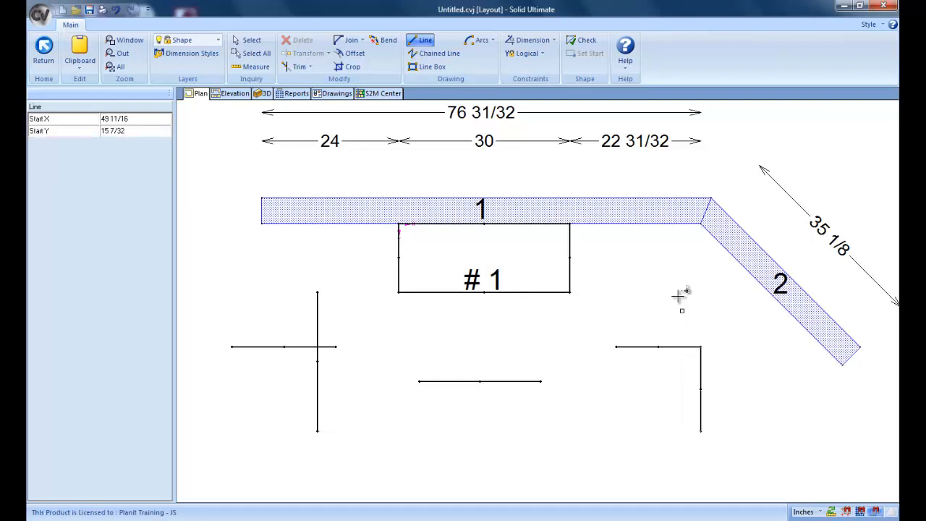
- Remove the coincidence constraint from the corner where the horizontal and vertical lines meet, below and right of the cabinet
click(246, 40)
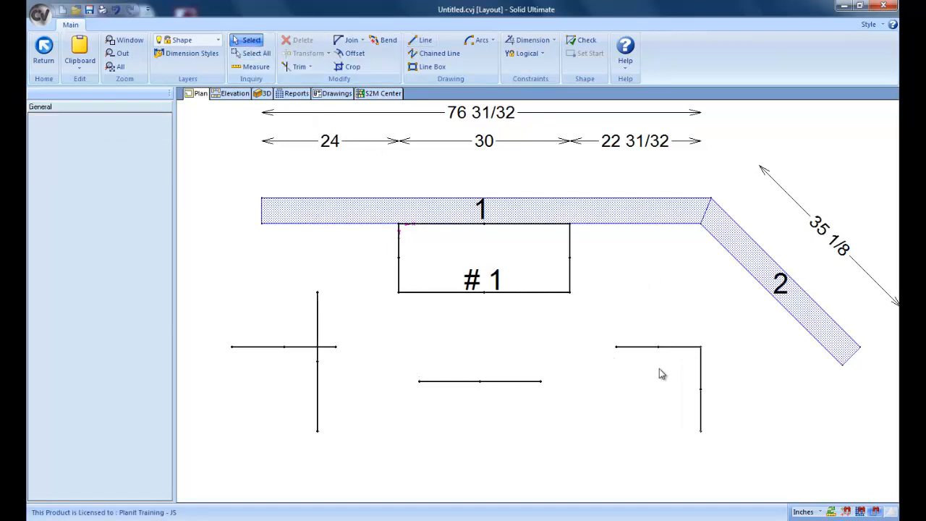
click(680, 348)
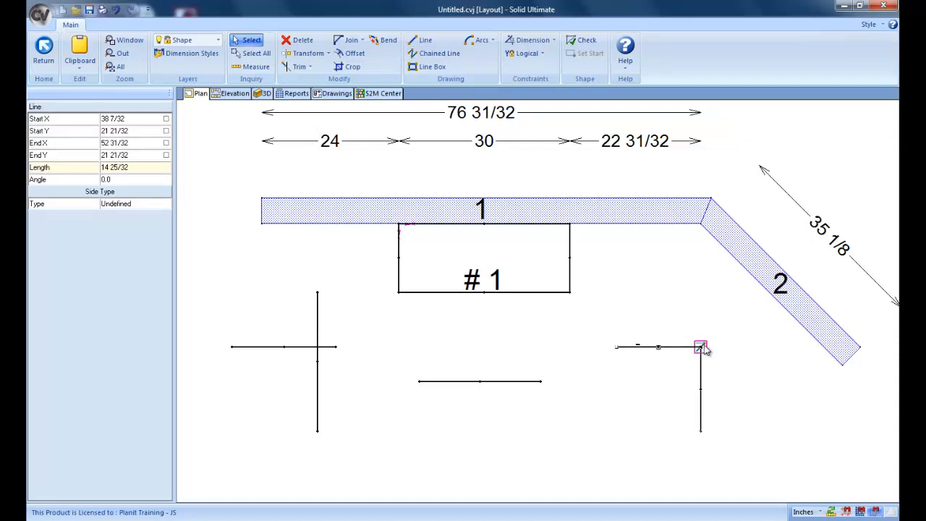
click(701, 348)
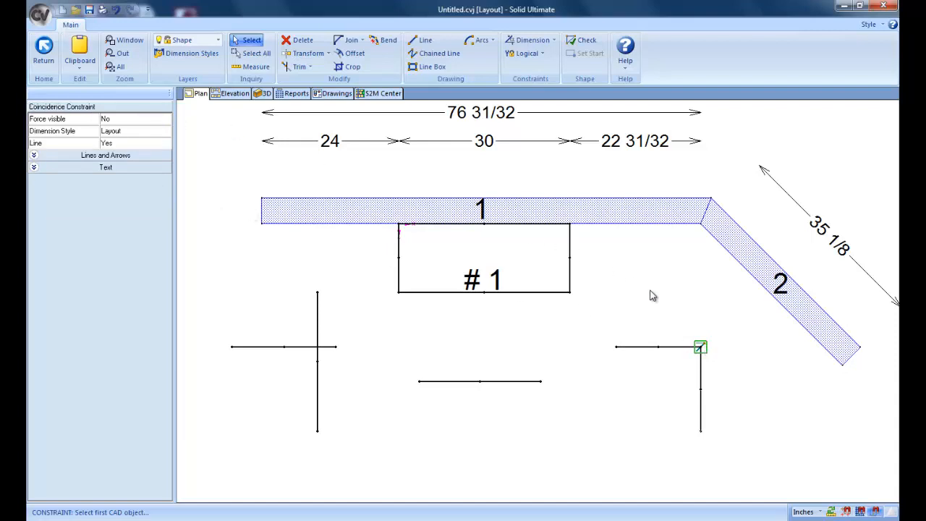
key(Escape)
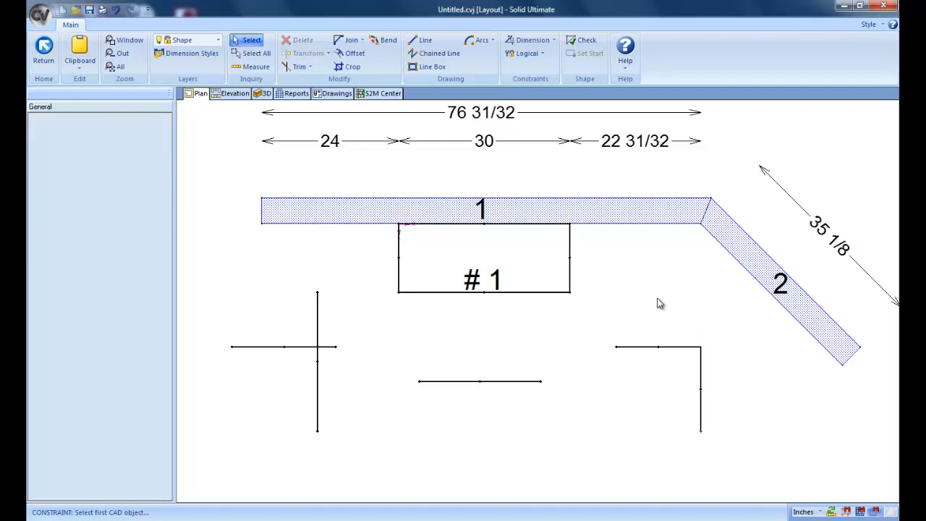
- Move the corner pair's vertical line right to about X 54 27/32 and back to X 52 31/32 at the horizontal line's end
click(701, 393)
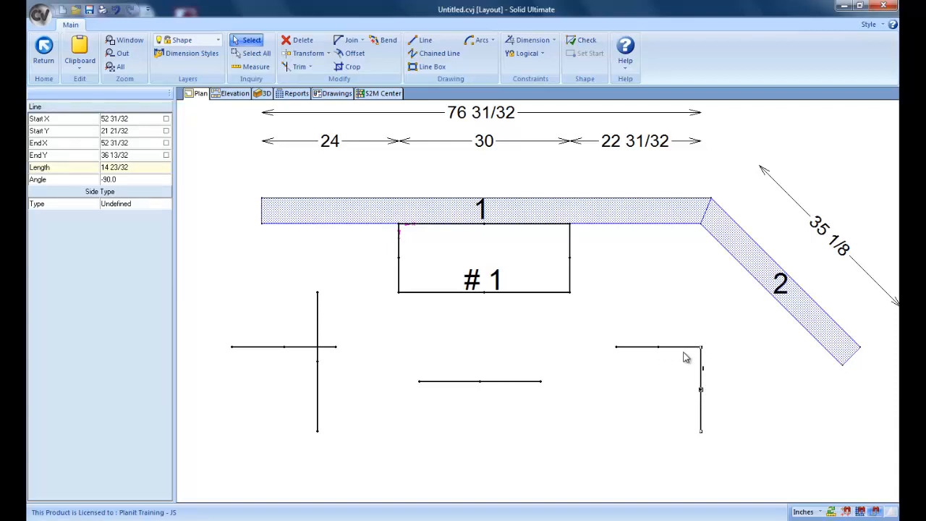
click(702, 369)
click(720, 366)
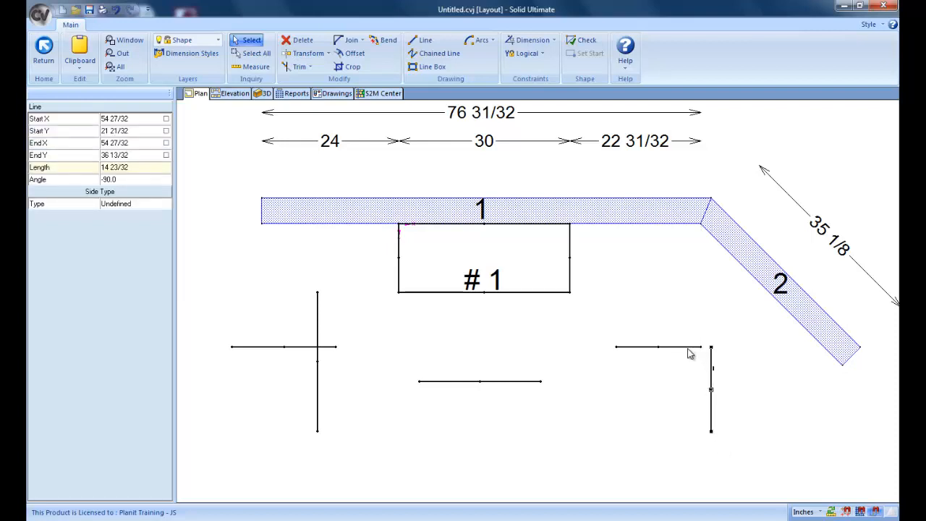
click(713, 367)
click(702, 376)
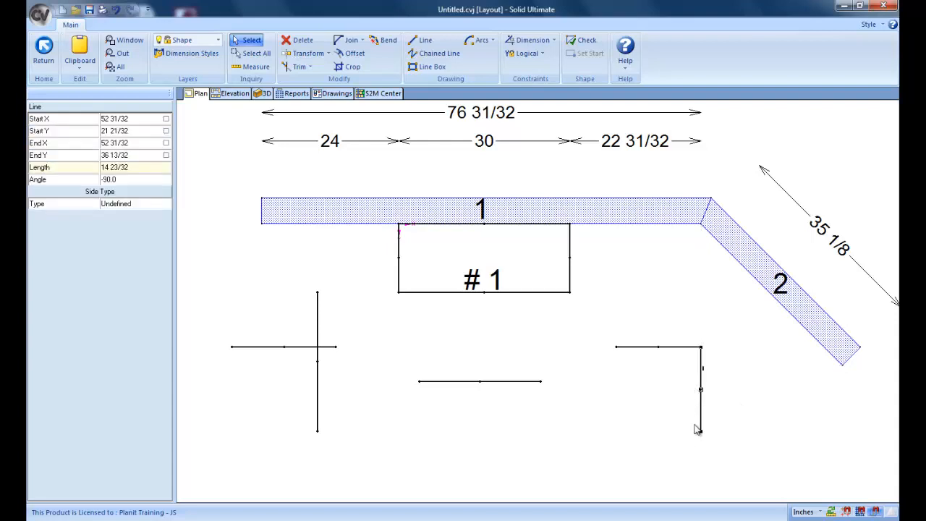
- Move the vertical line of the coincident corner pair right to about X 56 1/2, stretching the horizontal line with it
click(650, 336)
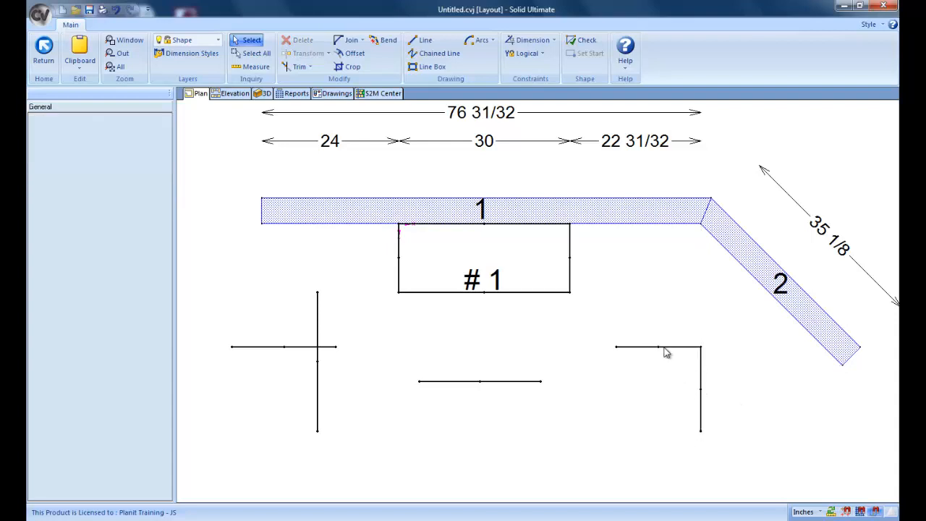
click(701, 382)
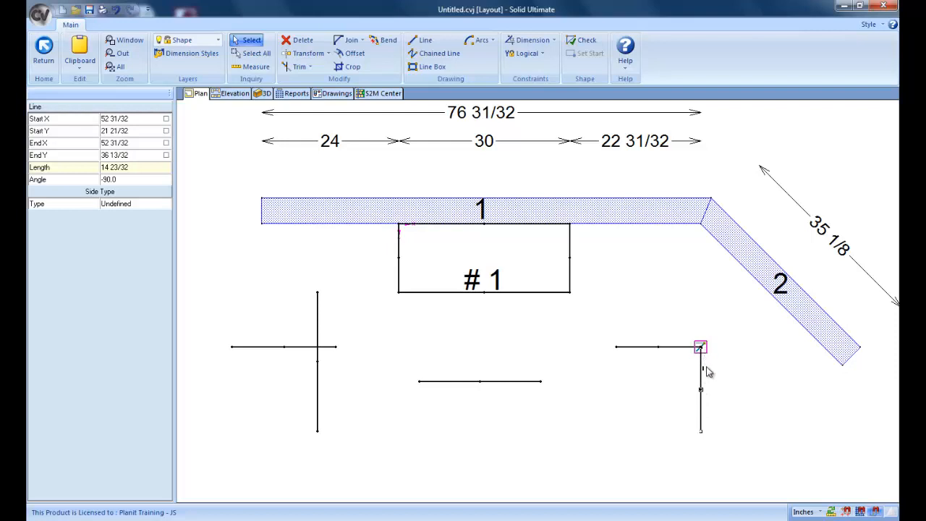
drag(703, 371, 719, 376)
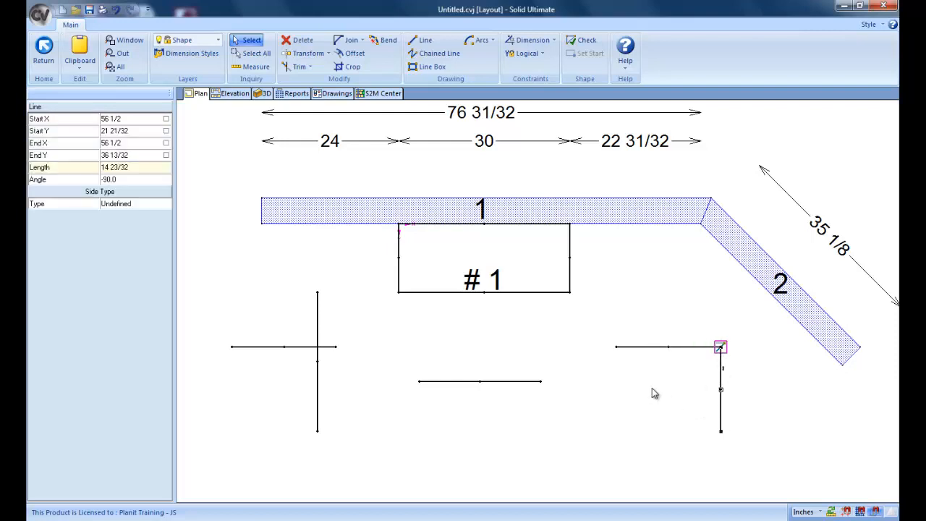
click(544, 54)
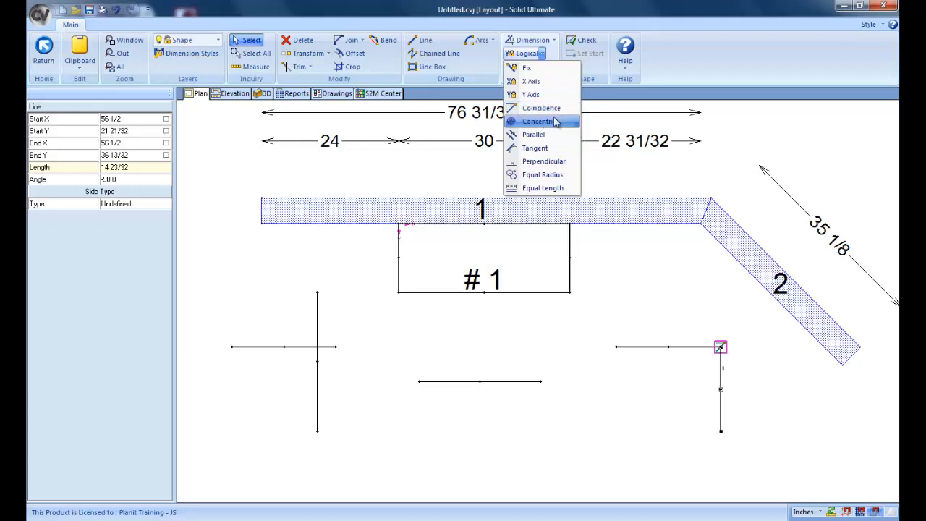
click(606, 175)
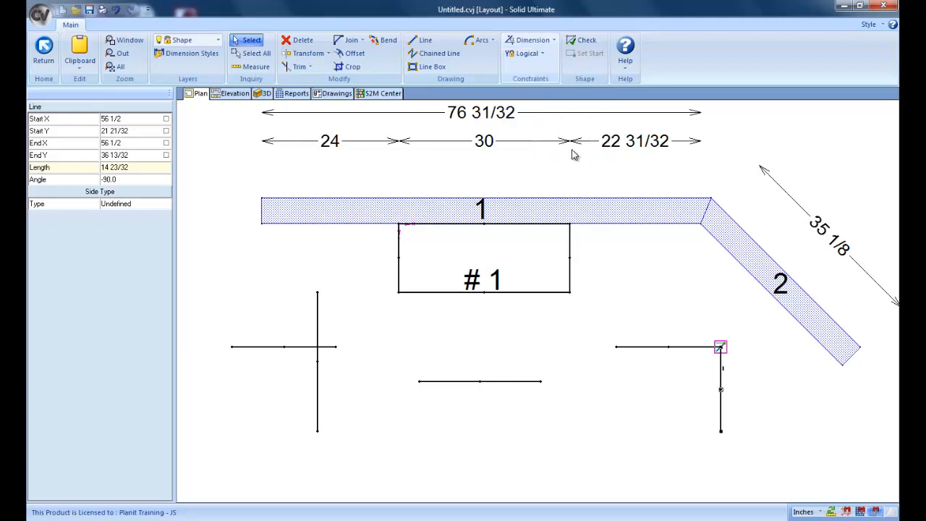
click(489, 43)
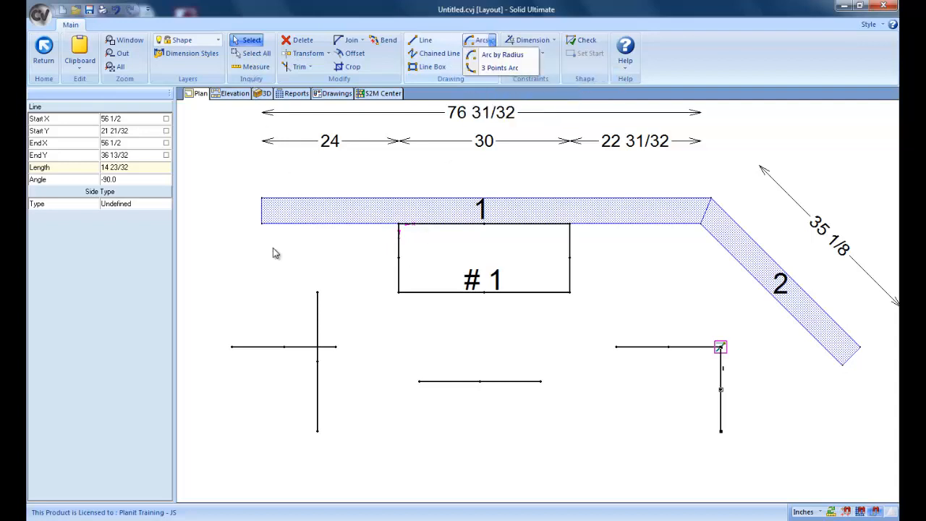
click(215, 284)
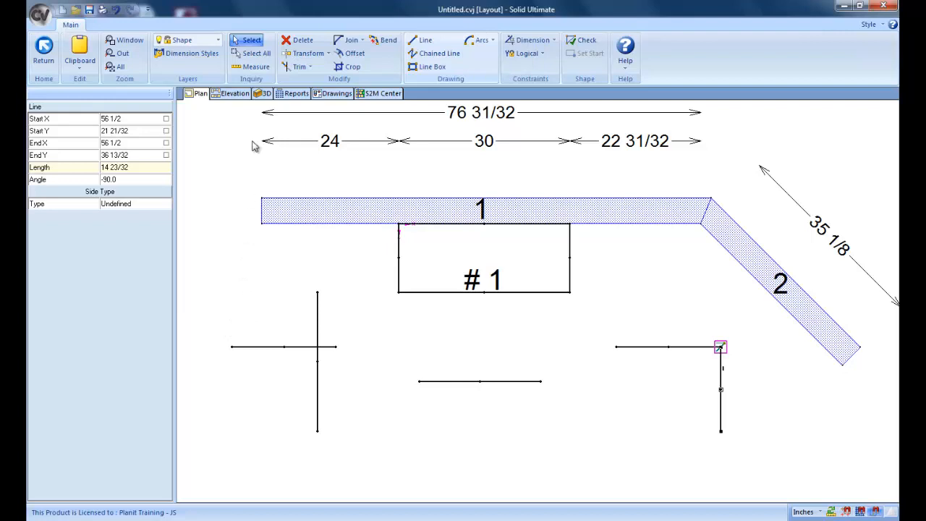
- Delete the crossing lines, the single horizontal line and the corner pair around the cabinet
drag(217, 275, 358, 452)
click(299, 40)
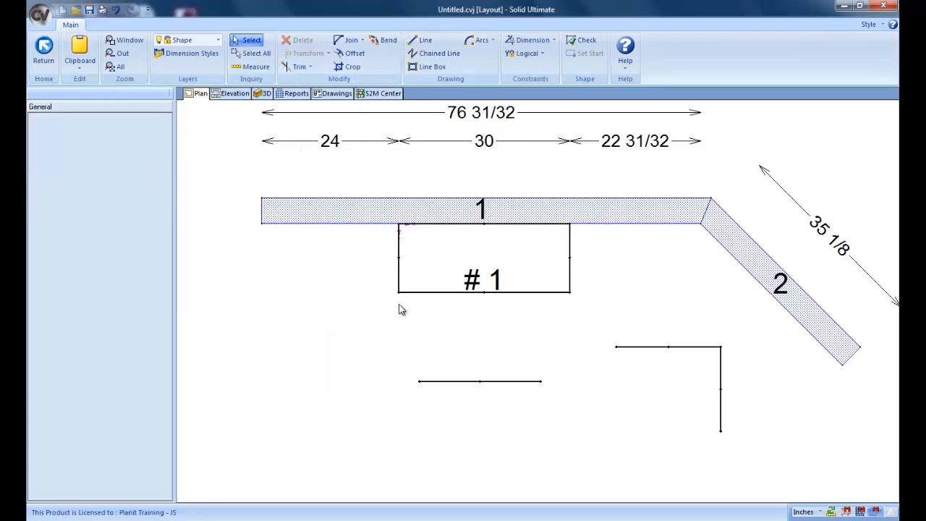
drag(400, 314, 768, 467)
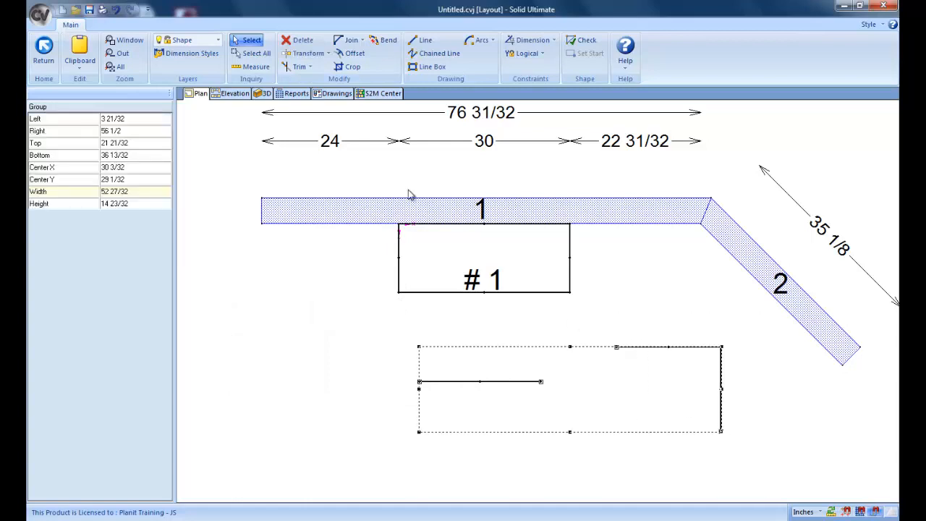
click(298, 41)
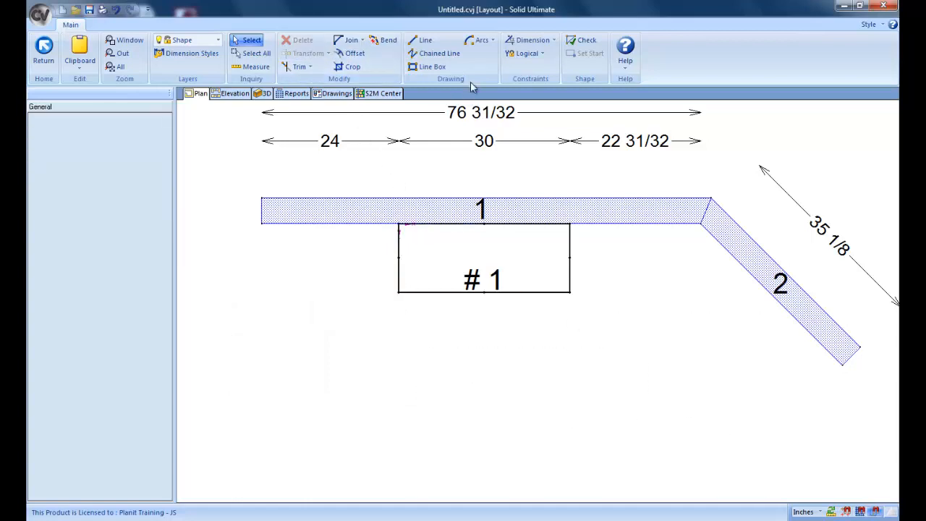
- Draw a shallow downward-bulging arc by radius below and left of the cabinet, centred under the left end of wall 1
click(482, 44)
click(262, 314)
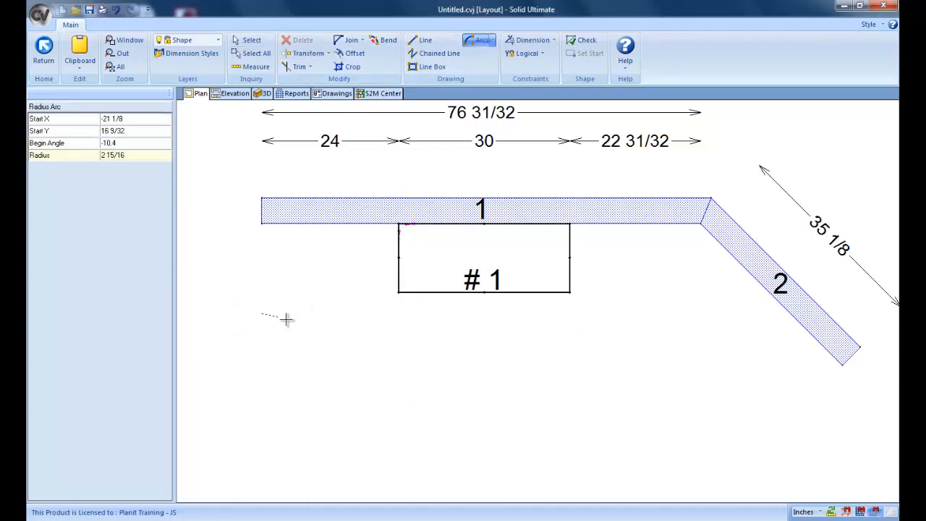
click(316, 385)
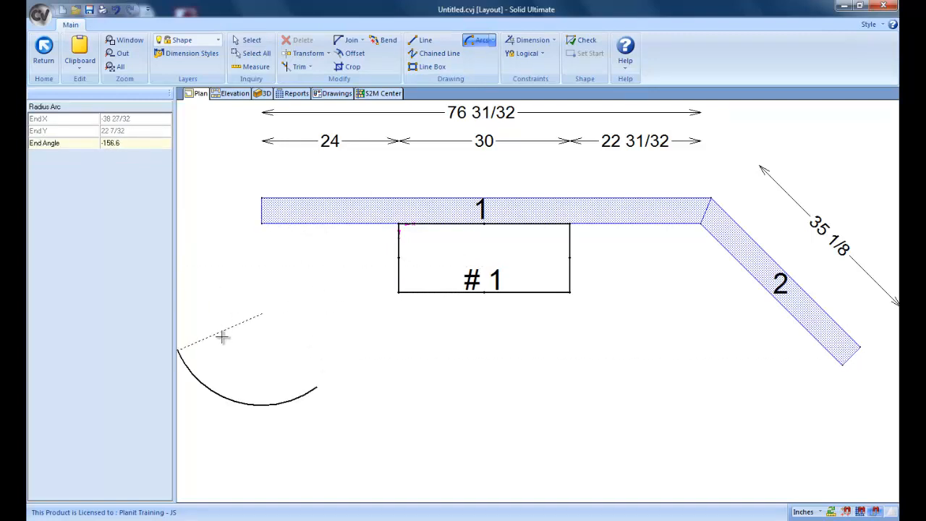
click(242, 359)
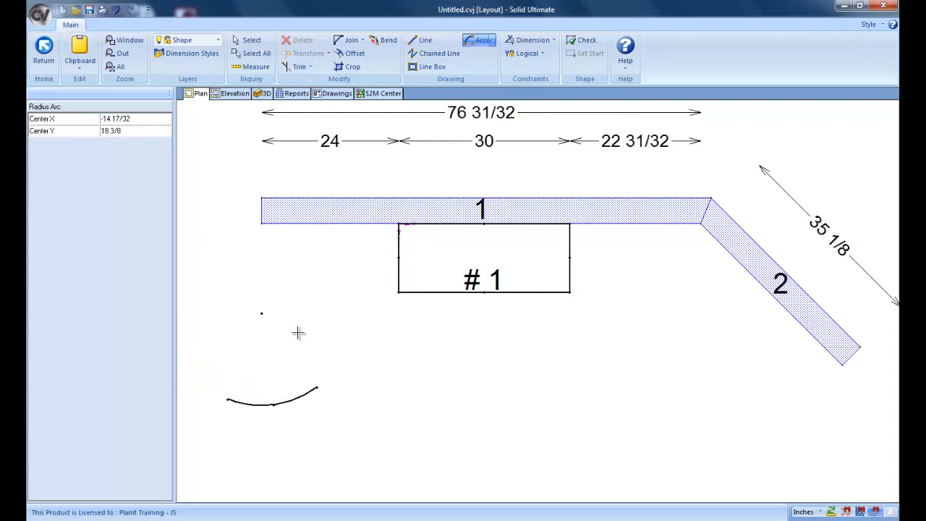
- Draw a second arc by radius just above the first one, centred at X -24, Y 12, with its ends above the first arc's ends
click(269, 288)
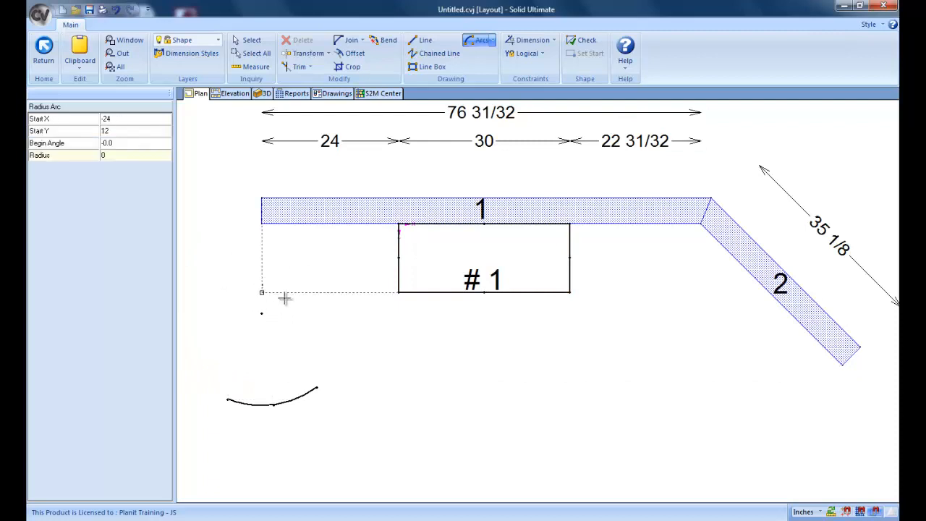
click(314, 364)
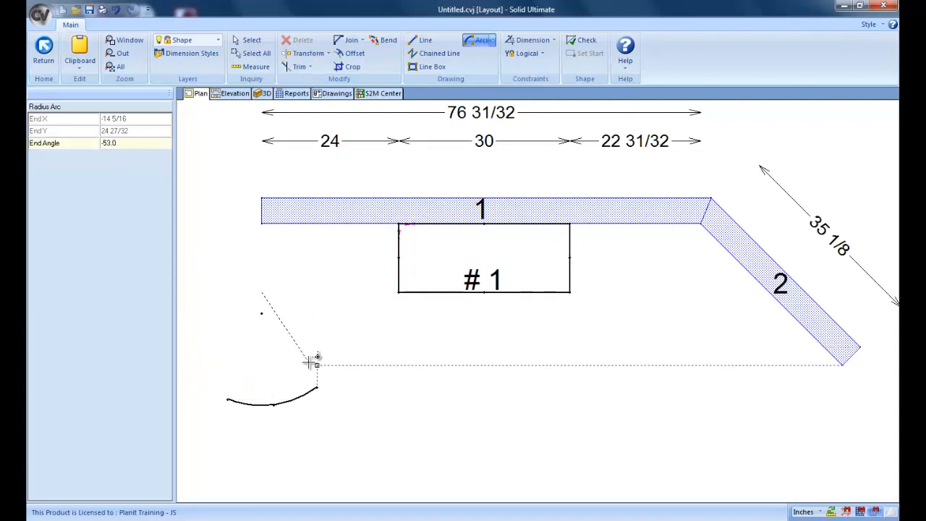
click(231, 376)
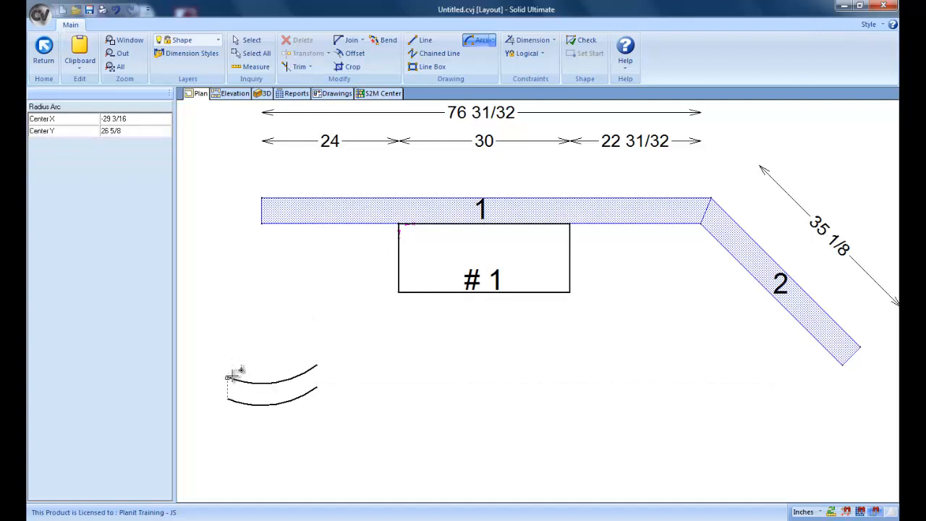
right_click(232, 376)
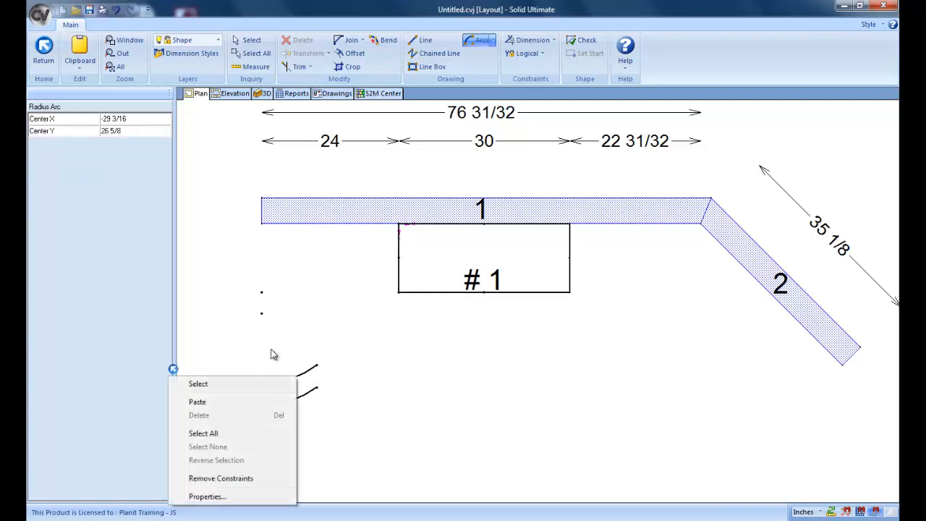
click(329, 436)
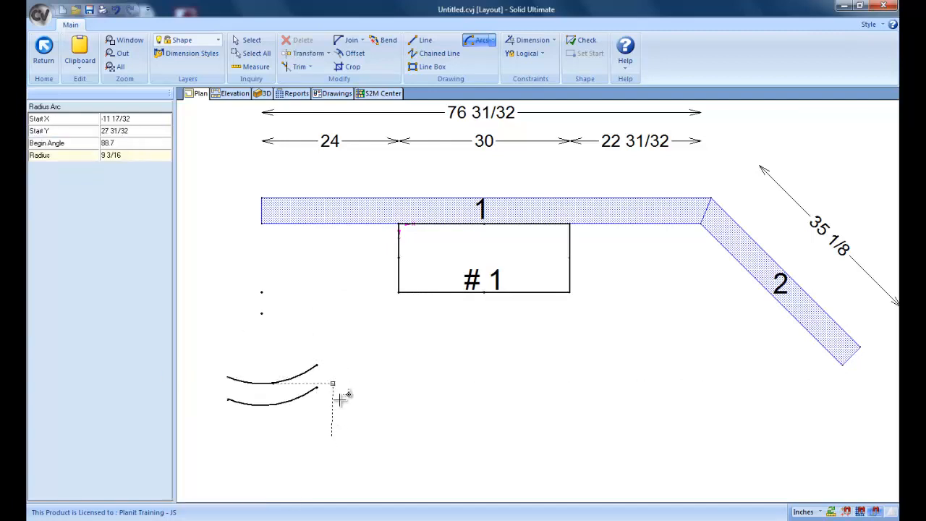
key(Escape)
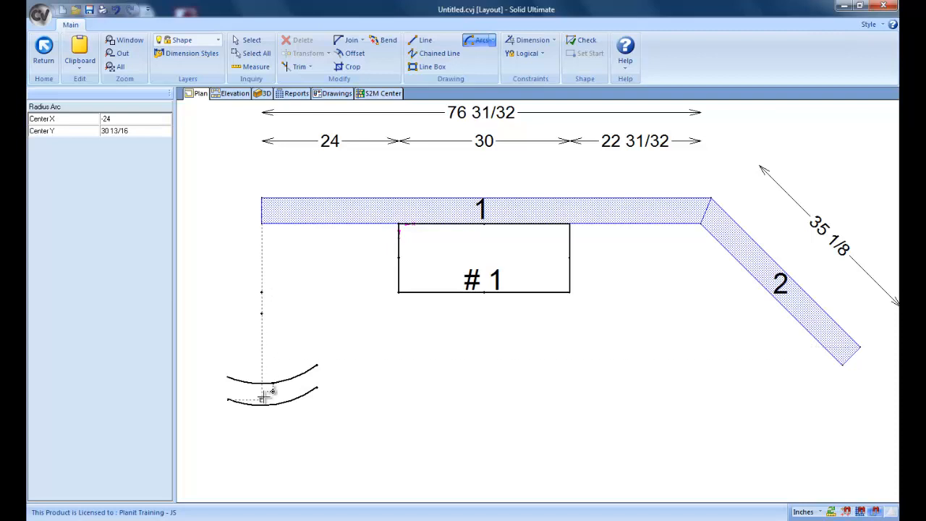
- Apply a Concentric constraint to the two arcs, picking the upper arc first and the lower arc second
click(541, 53)
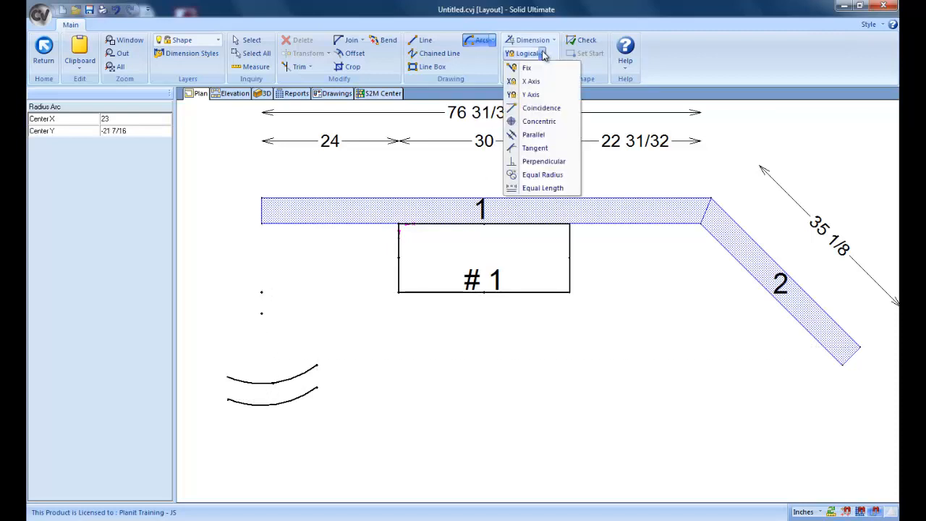
click(539, 122)
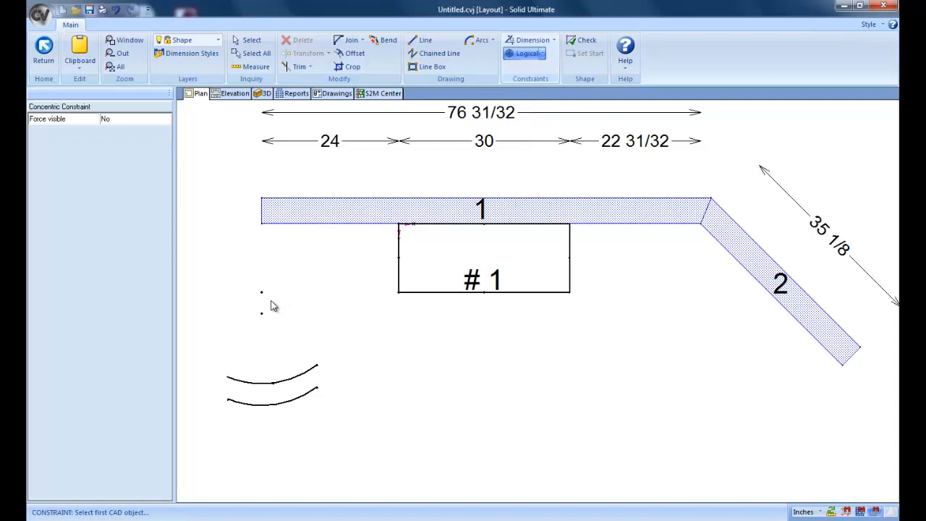
click(279, 384)
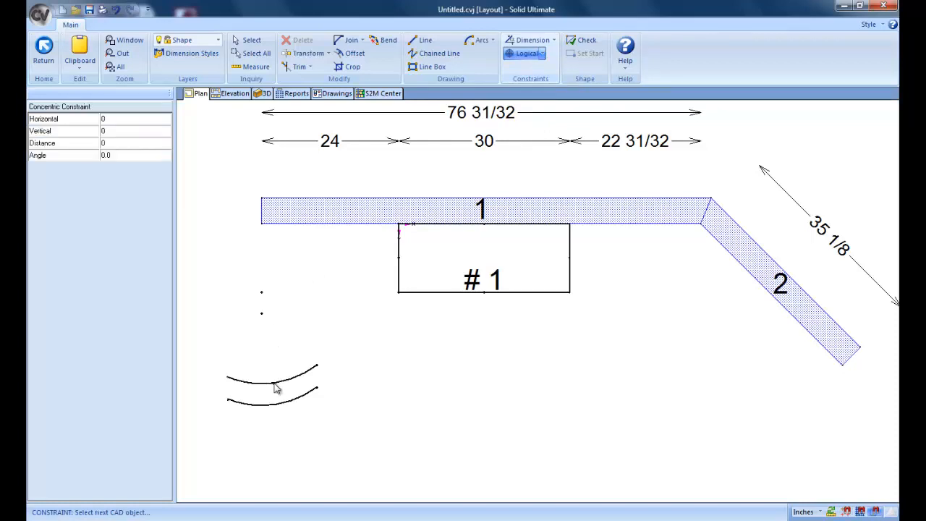
click(316, 396)
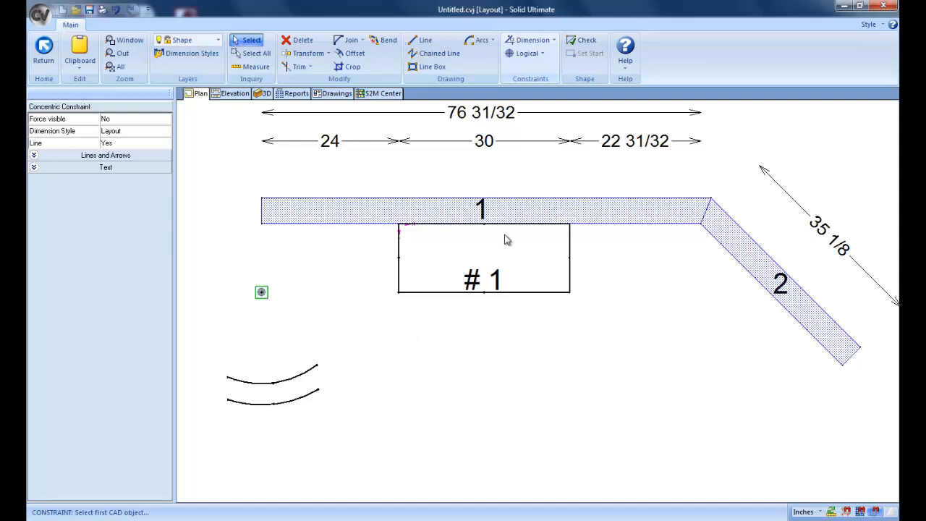
- Draw two horizontal lines of equal length, one above the other with their ends aligned, below the cabinet
click(543, 54)
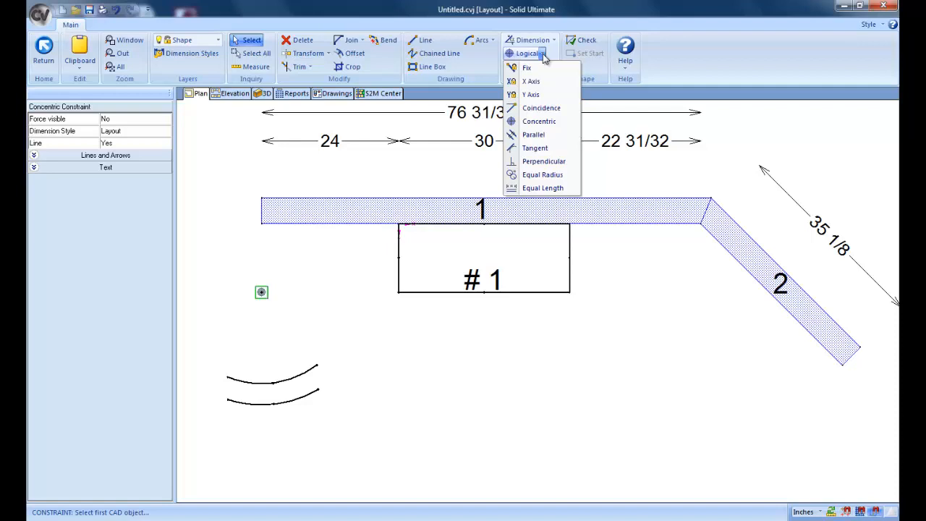
click(430, 42)
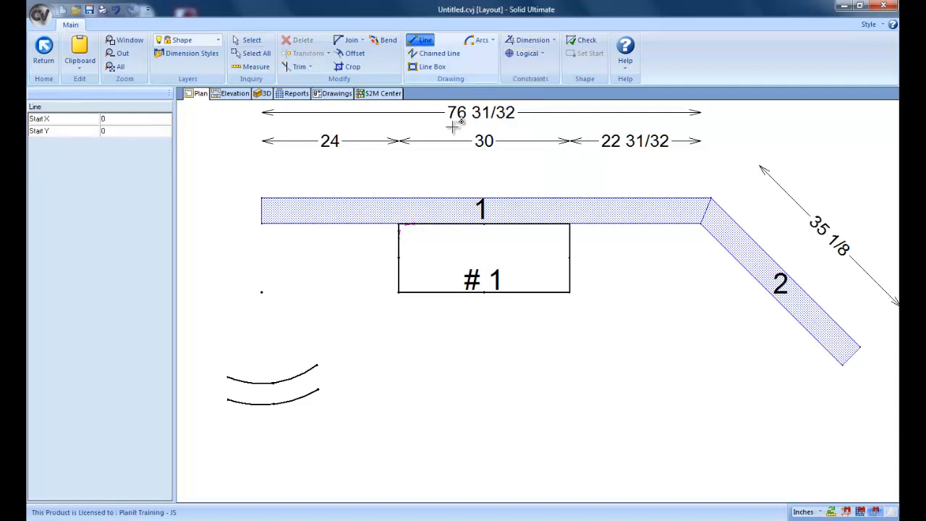
click(474, 377)
click(618, 377)
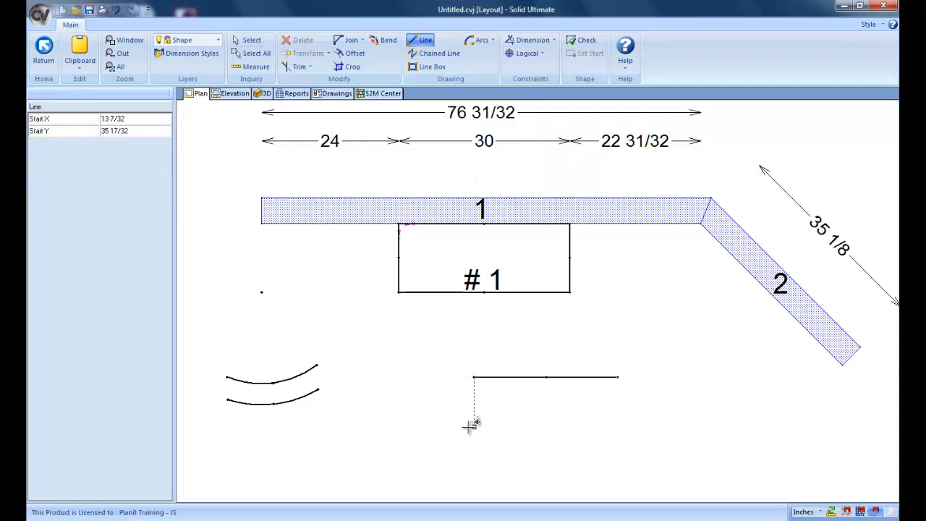
click(471, 426)
click(618, 426)
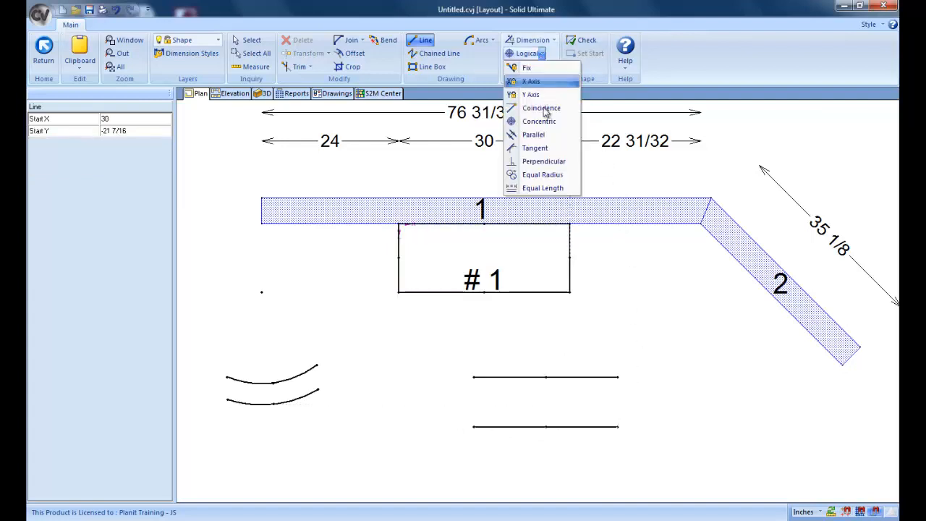
- Apply a Parallel constraint to the two horizontal lines, upper one first, and raise the upper line's right end to tilt it about 11.7 degrees
click(546, 137)
click(555, 378)
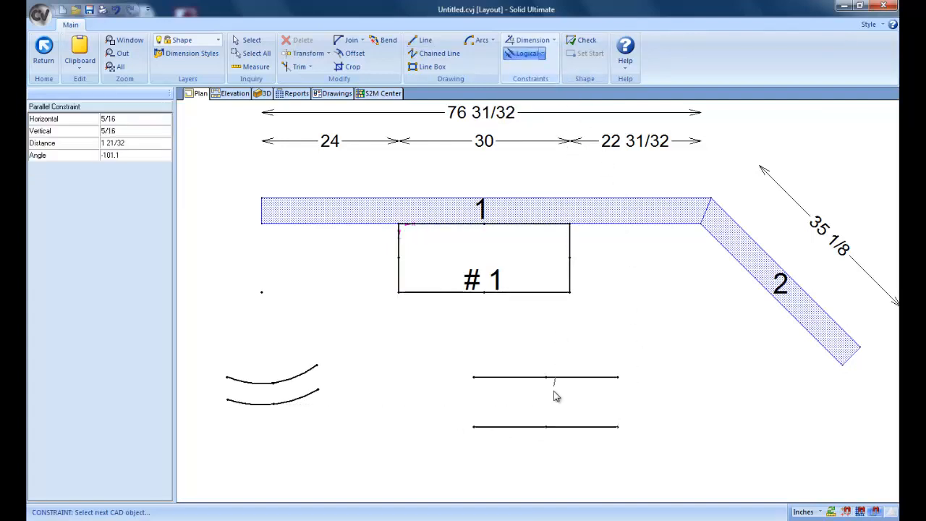
click(554, 428)
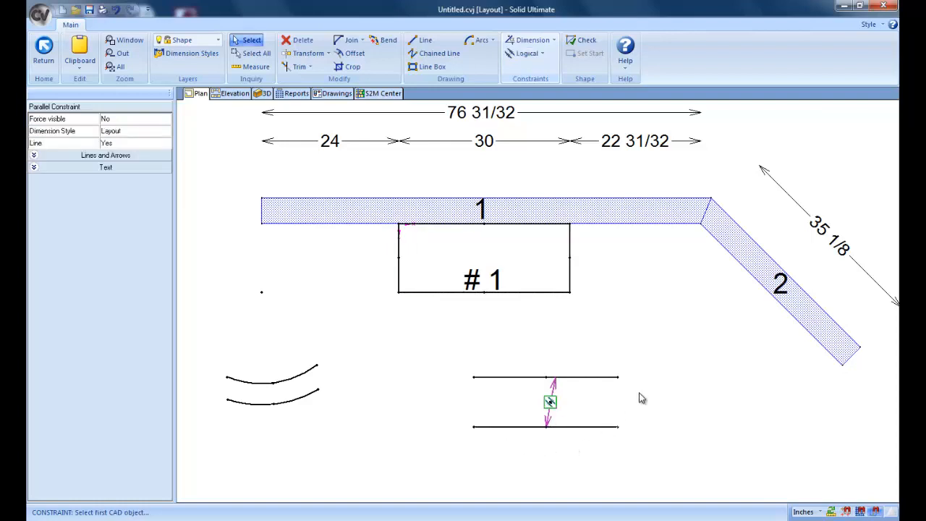
click(612, 380)
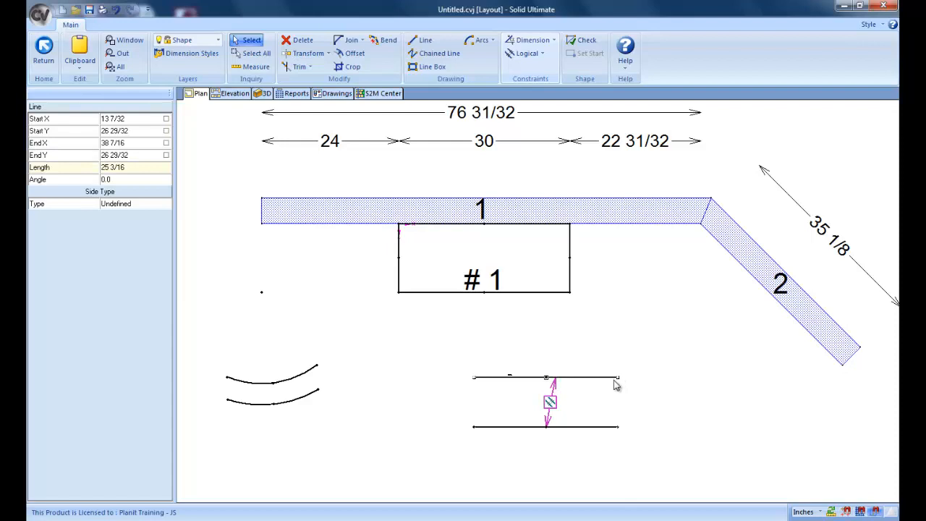
drag(620, 384, 617, 348)
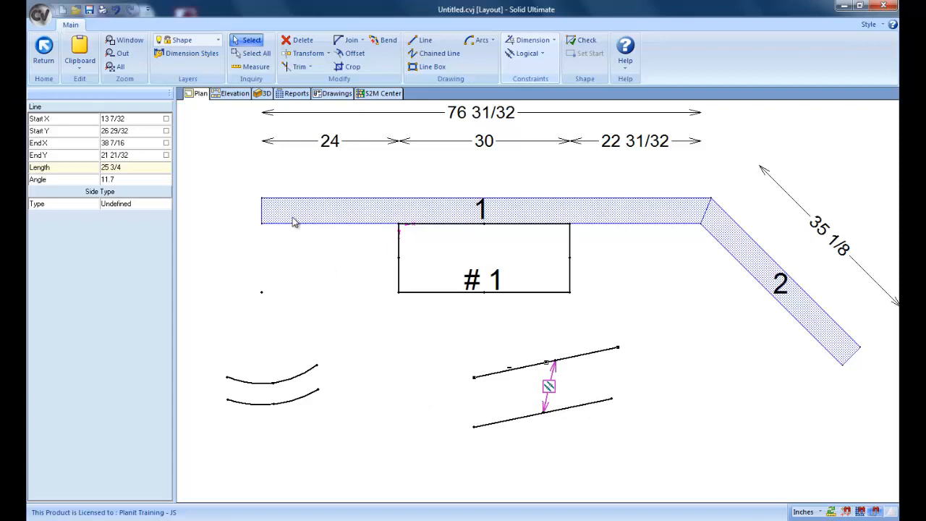
- Delete the two concentric arcs below the left end of wall 1 and the two parallel lines below the cabinet
drag(202, 271, 347, 434)
click(298, 40)
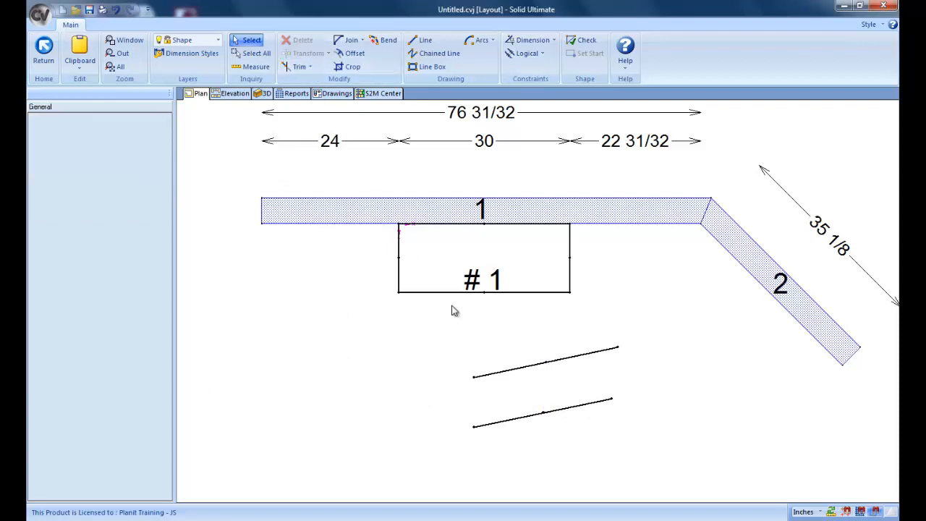
drag(466, 397, 687, 454)
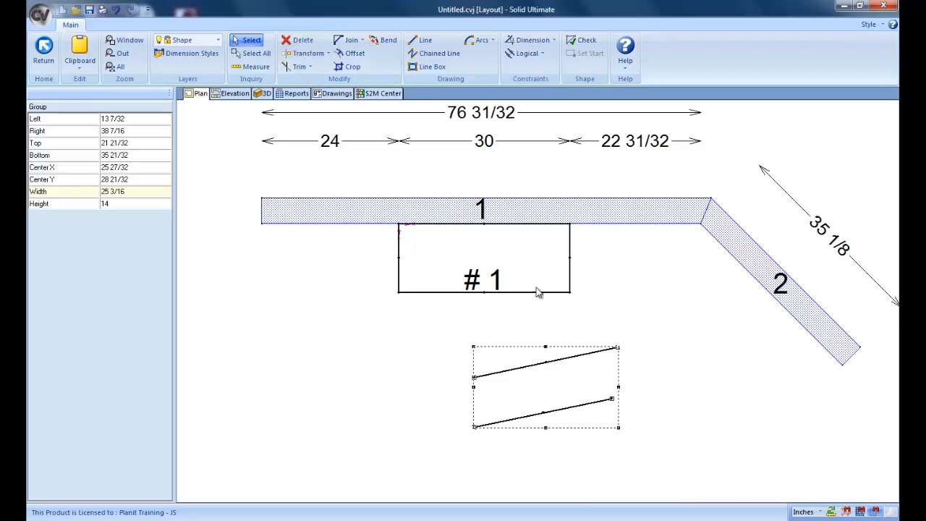
click(298, 40)
- Draw a right-bulging arc by radius below wall 1's left end, centred at X -24, Y 32 15/32, starting at X -14 27/32, Y 24 27/32
click(541, 54)
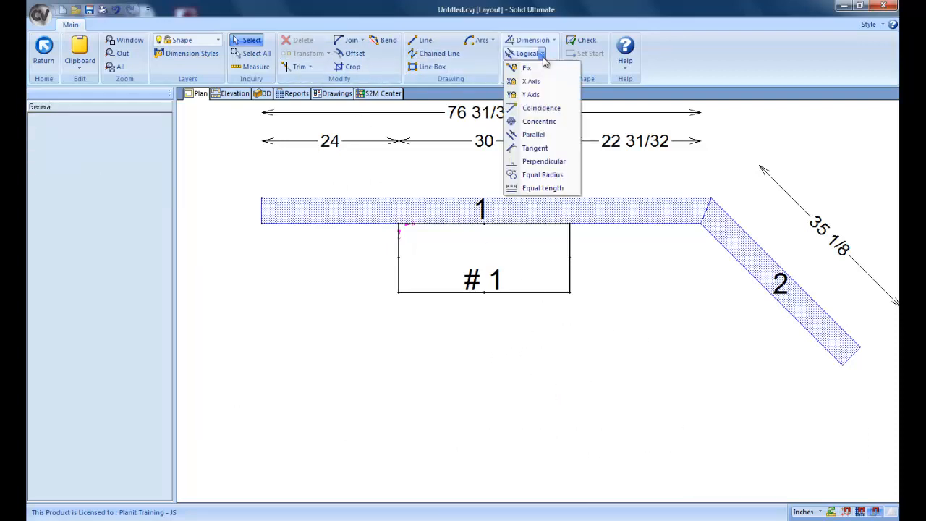
click(539, 151)
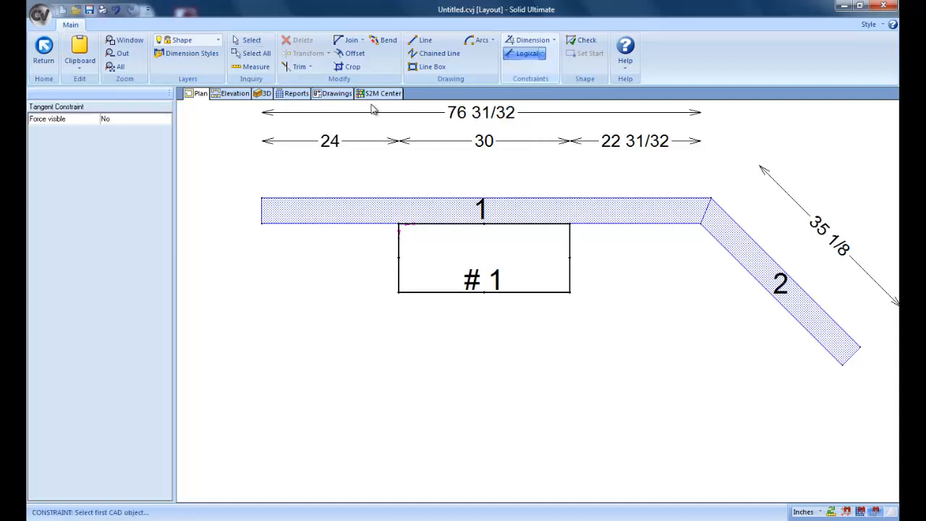
click(492, 42)
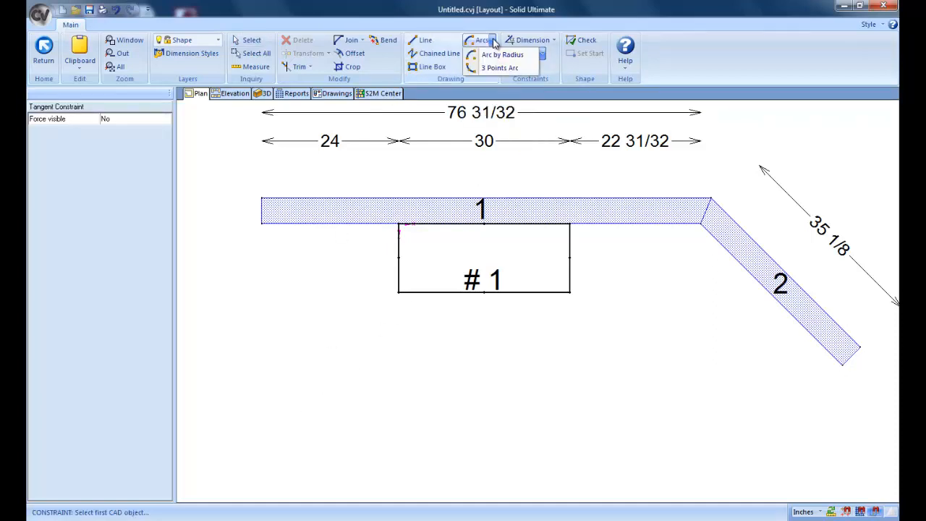
click(494, 55)
click(263, 410)
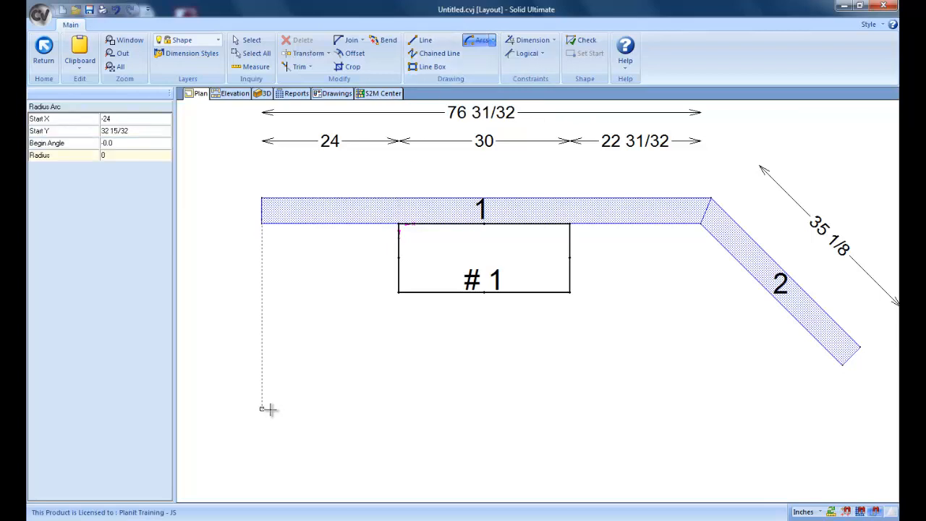
click(314, 367)
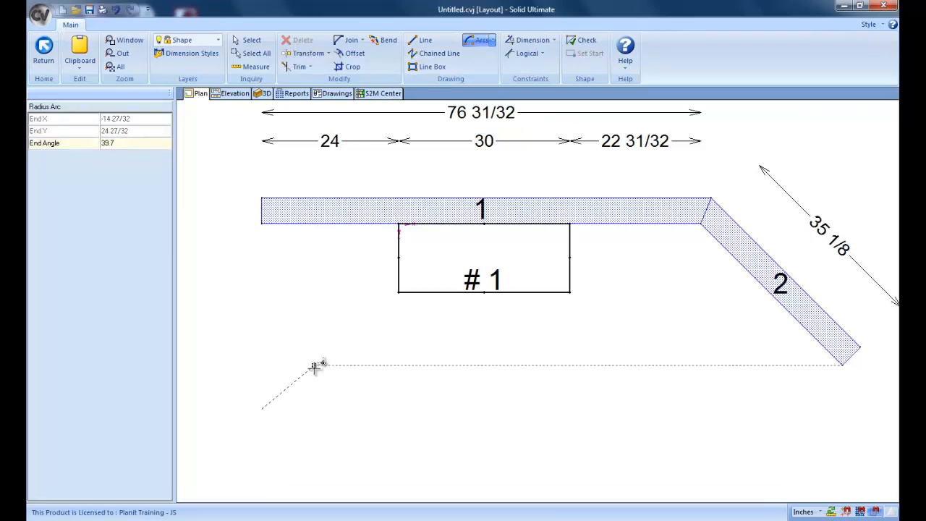
click(316, 436)
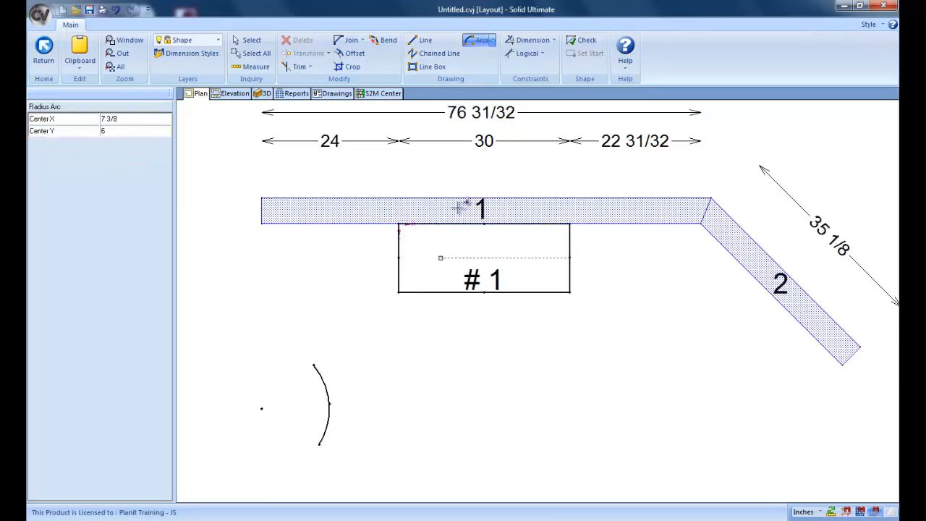
- Draw a vertical line from the arc's upper end straight up to about Y 9 23/32
click(421, 39)
click(314, 365)
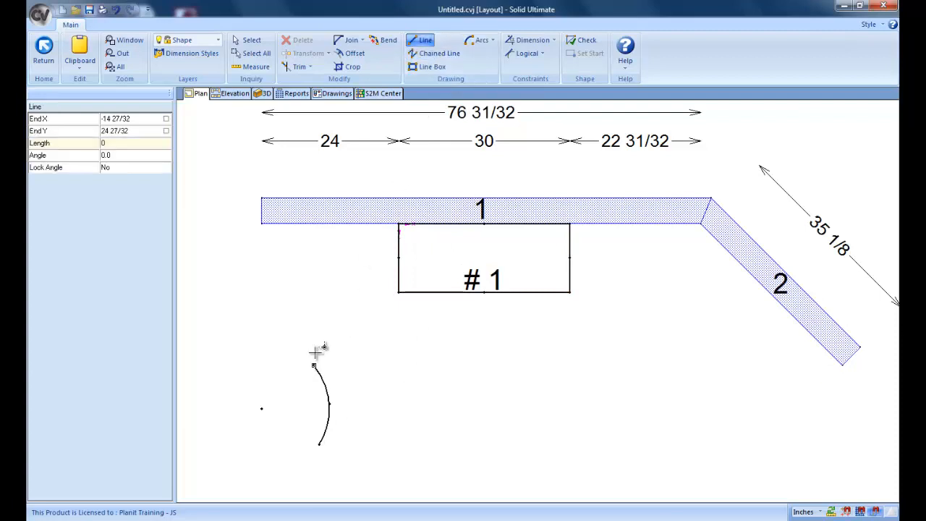
click(314, 279)
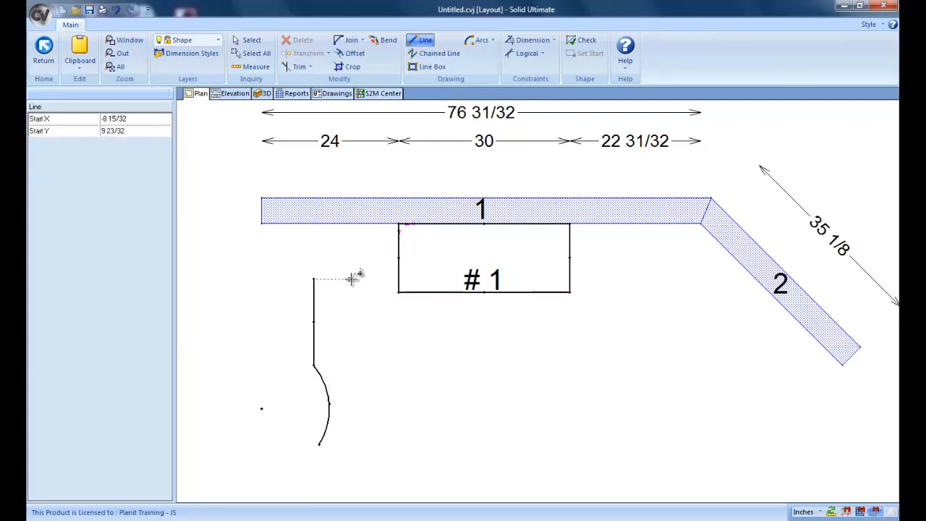
right_click(330, 326)
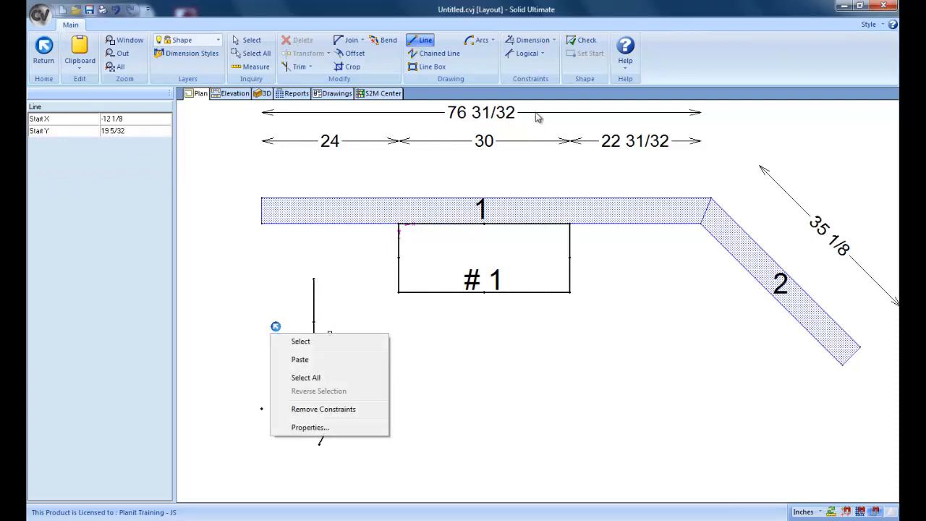
- Apply a Tangent constraint between the vertical line and the arc, picking the line first and the arc second
click(543, 53)
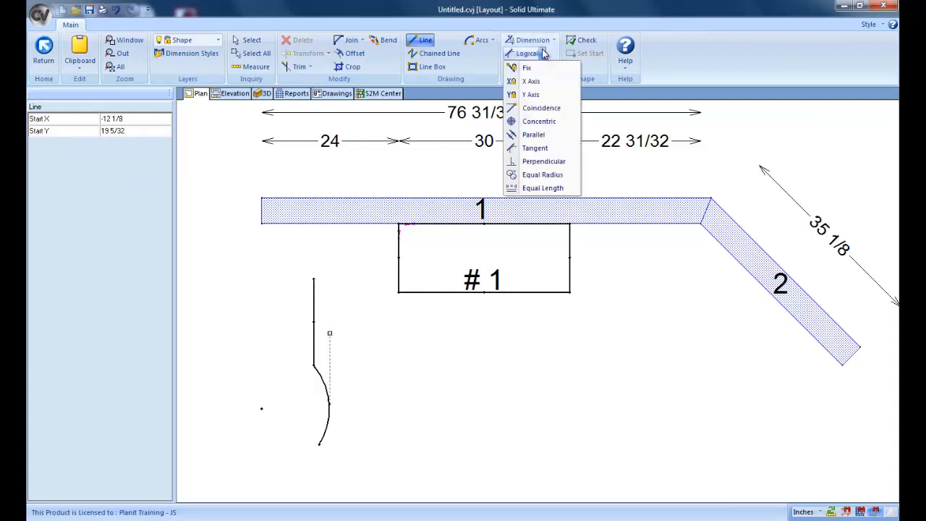
click(539, 149)
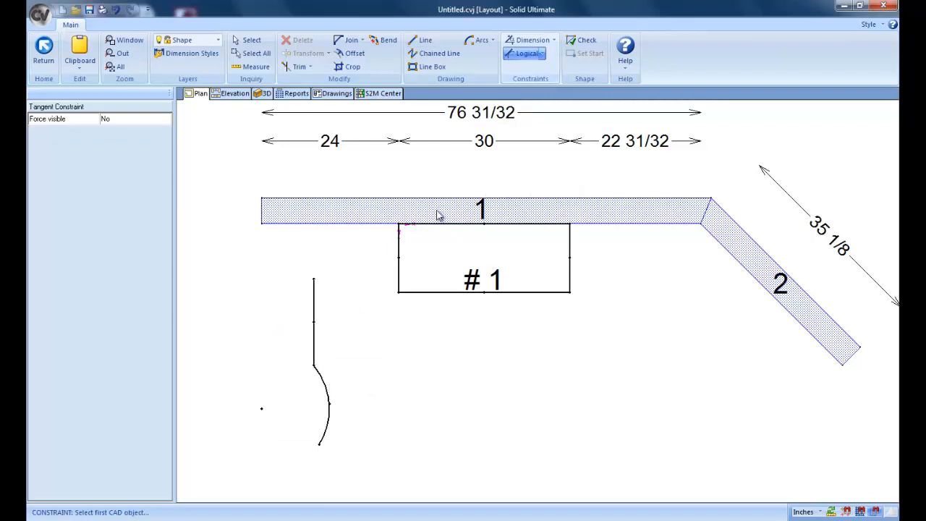
click(317, 338)
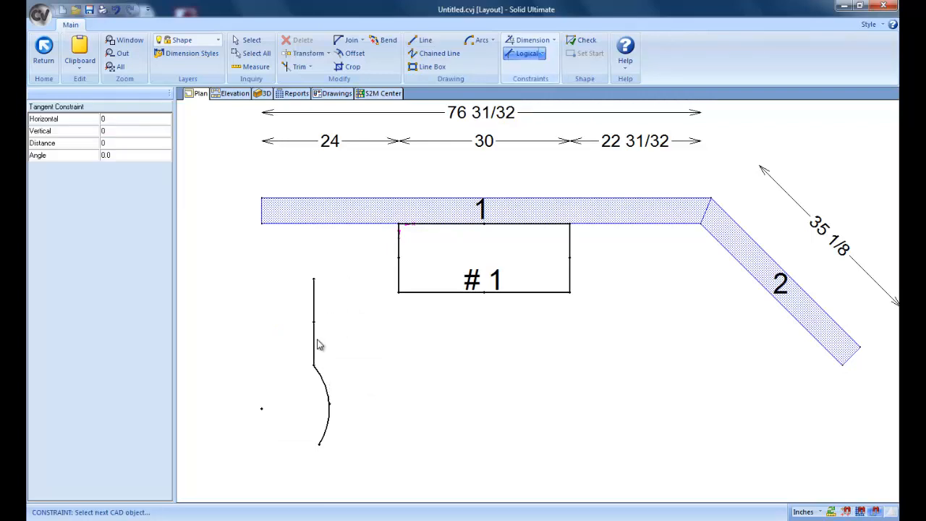
click(328, 392)
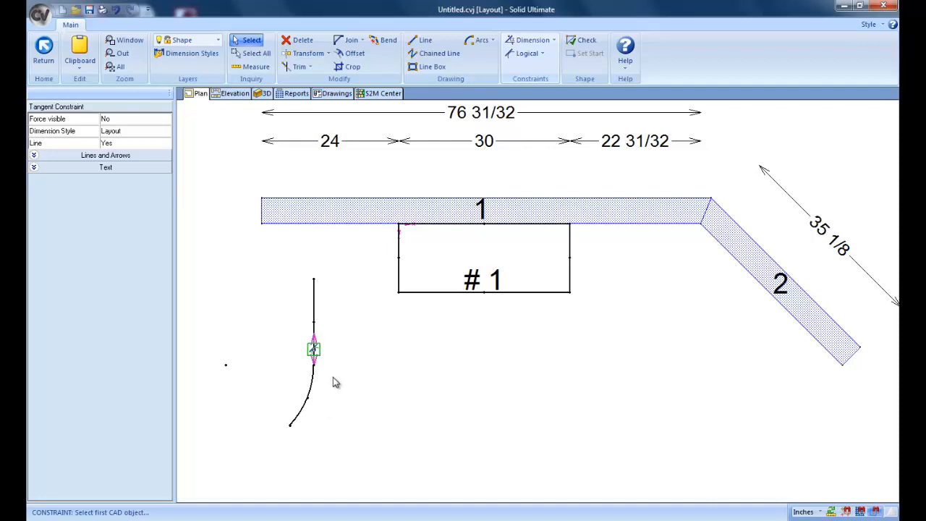
- Draw an L below the cabinet: a vertical line about 25 13/32 long and a horizontal line about 24 3/32 long rightward from its lower end
click(542, 53)
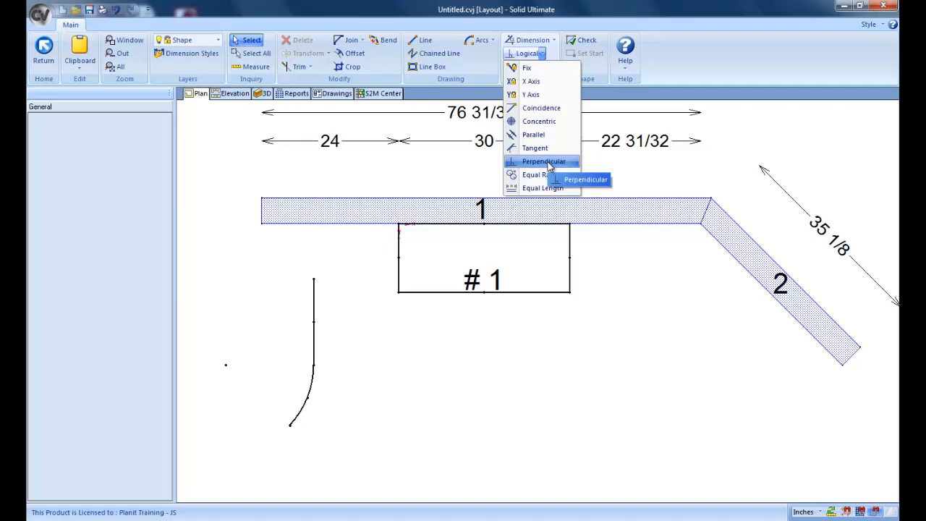
click(423, 41)
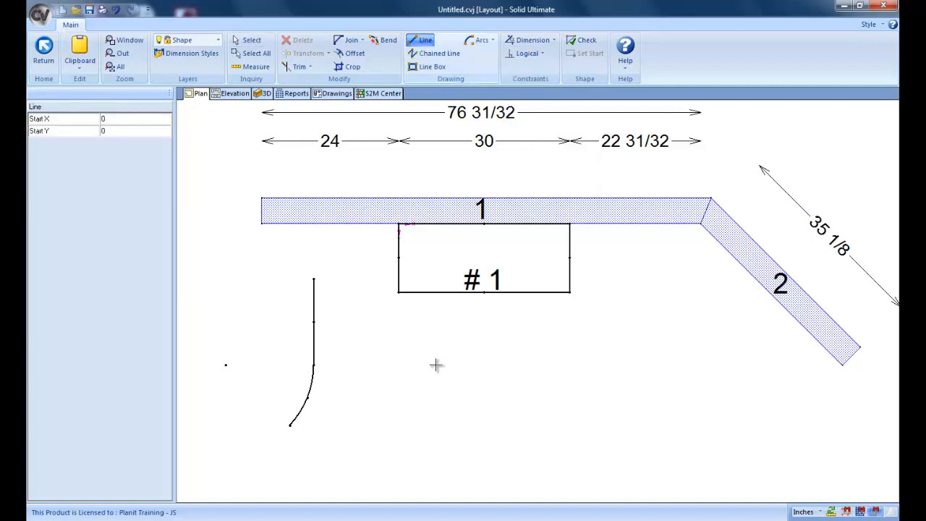
click(432, 321)
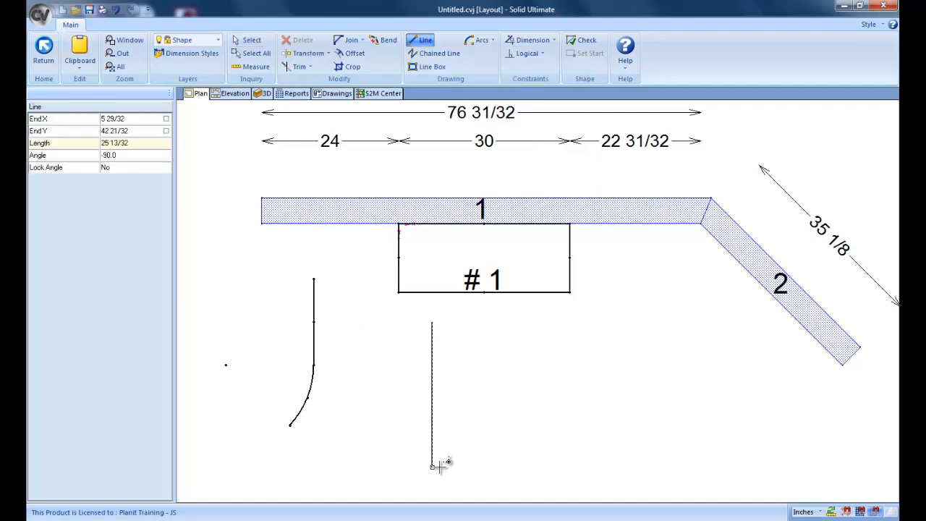
click(432, 466)
click(433, 467)
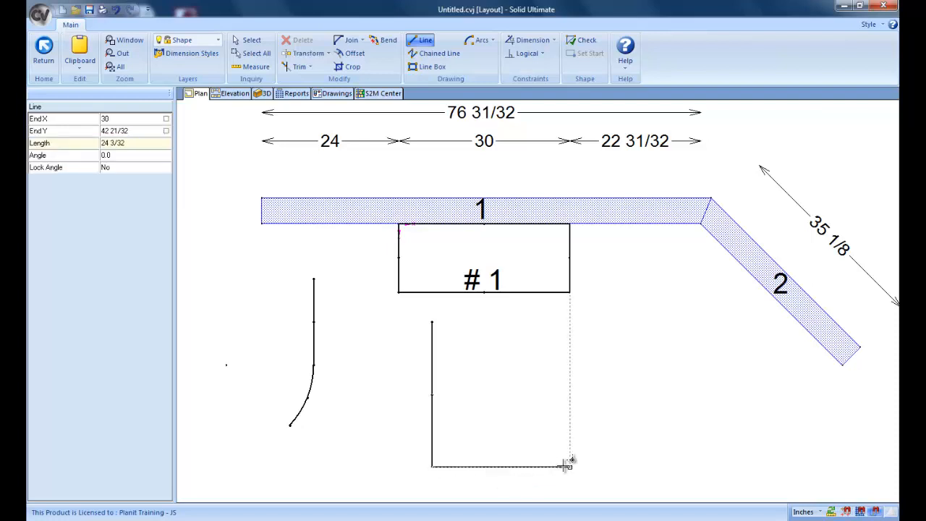
click(567, 465)
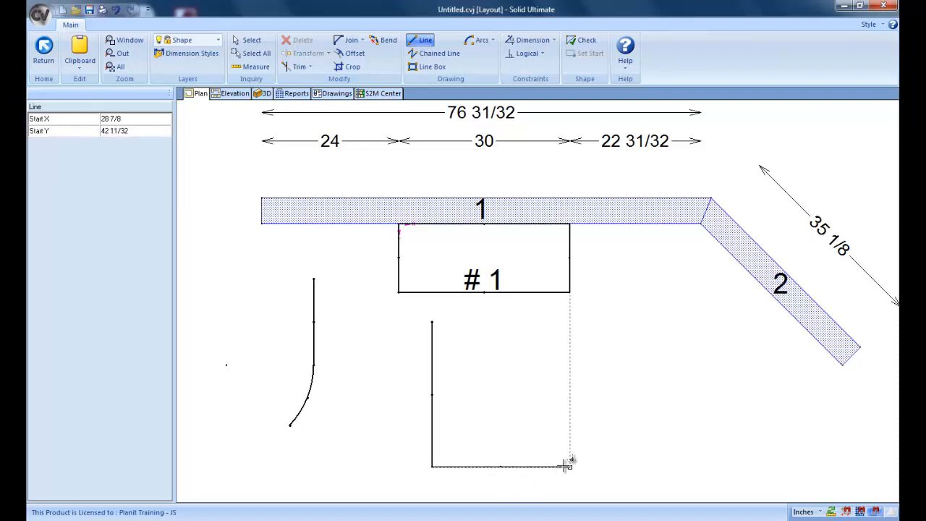
right_click(568, 465)
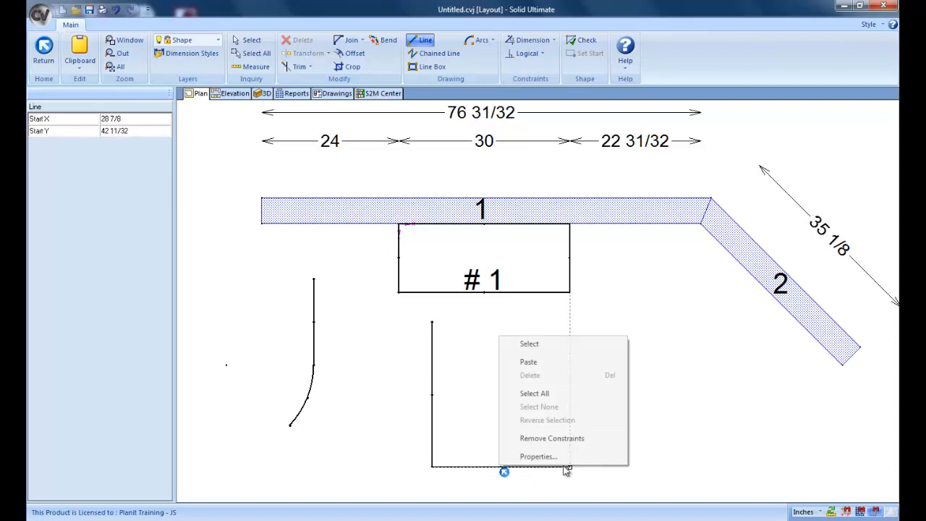
- Apply a Perpendicular constraint to the L's vertical line and horizontal line, in that order, placing its symbol inside the corner
click(542, 53)
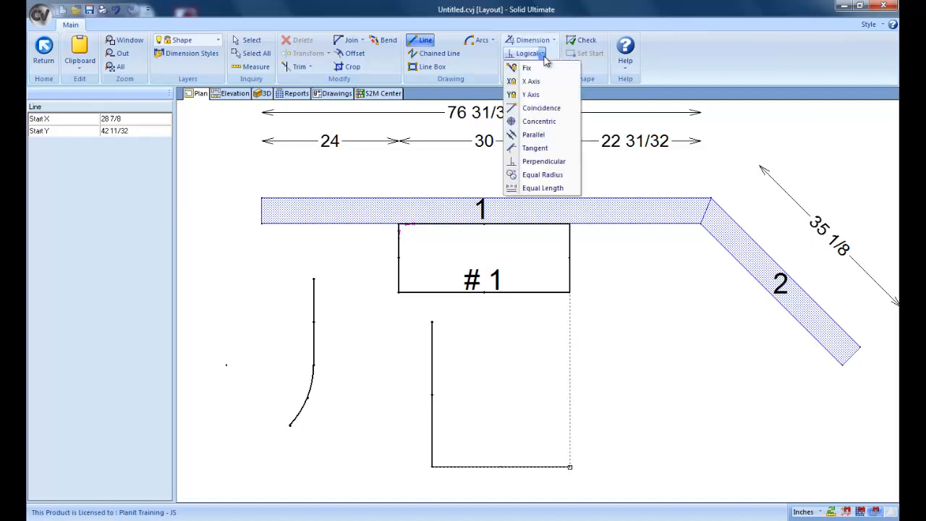
click(545, 162)
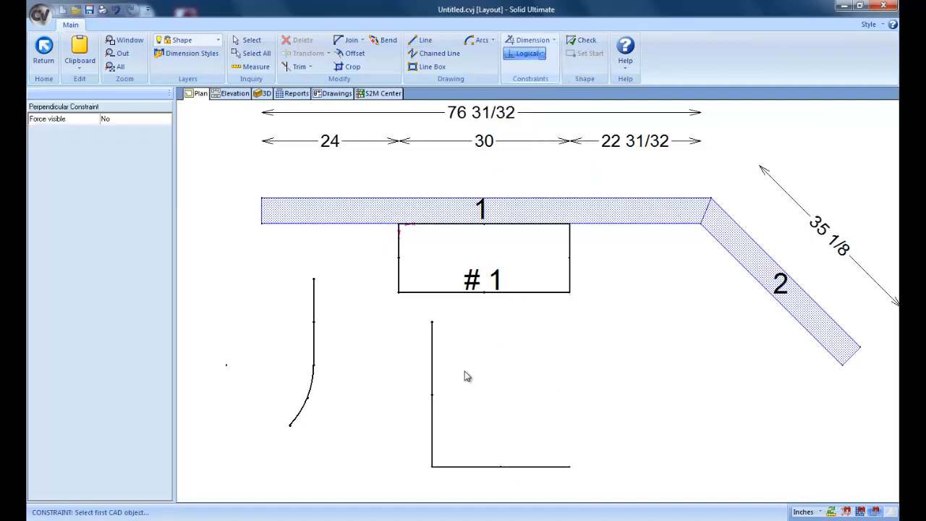
click(432, 396)
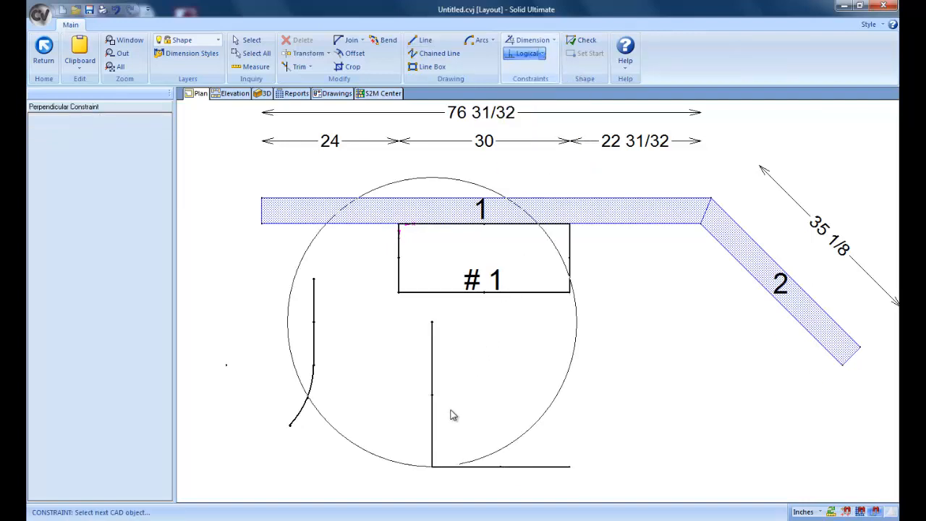
click(488, 469)
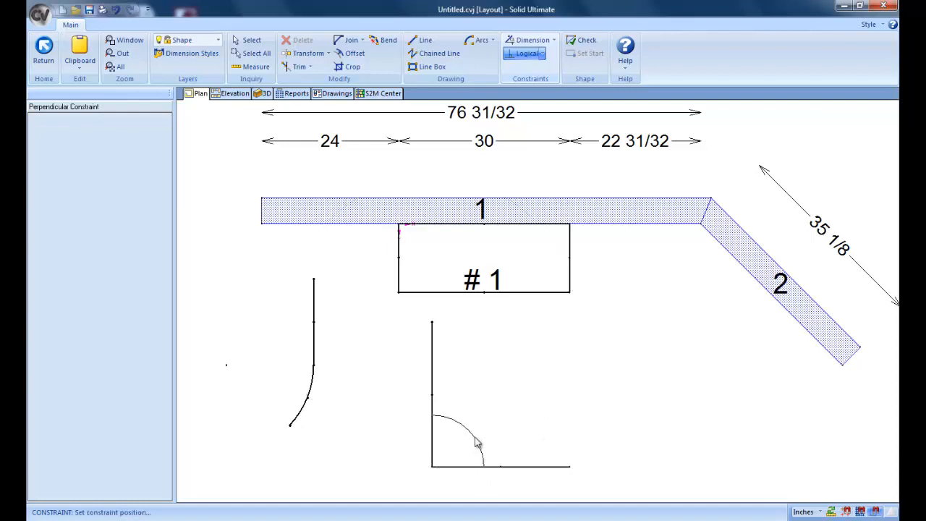
click(480, 434)
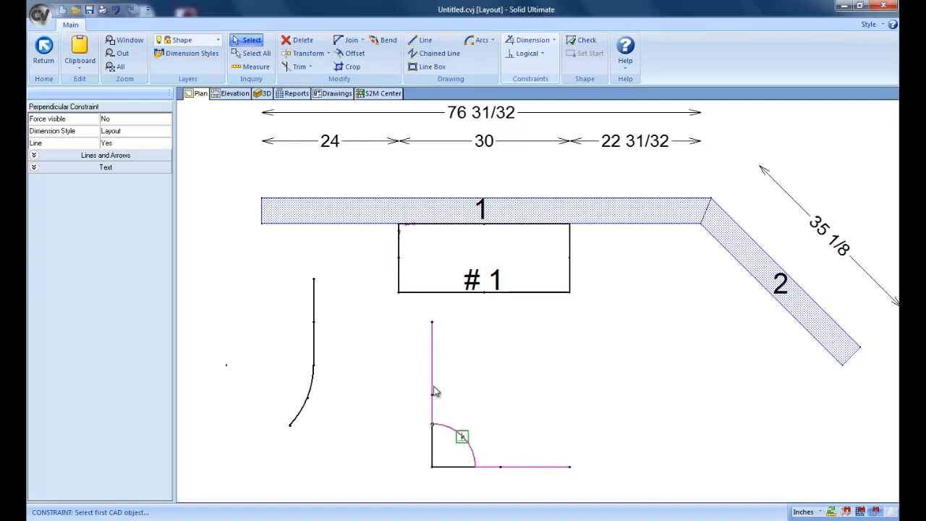
- Move the L's horizontal line straight up to about Y 38 15/16 and deselect it
click(518, 469)
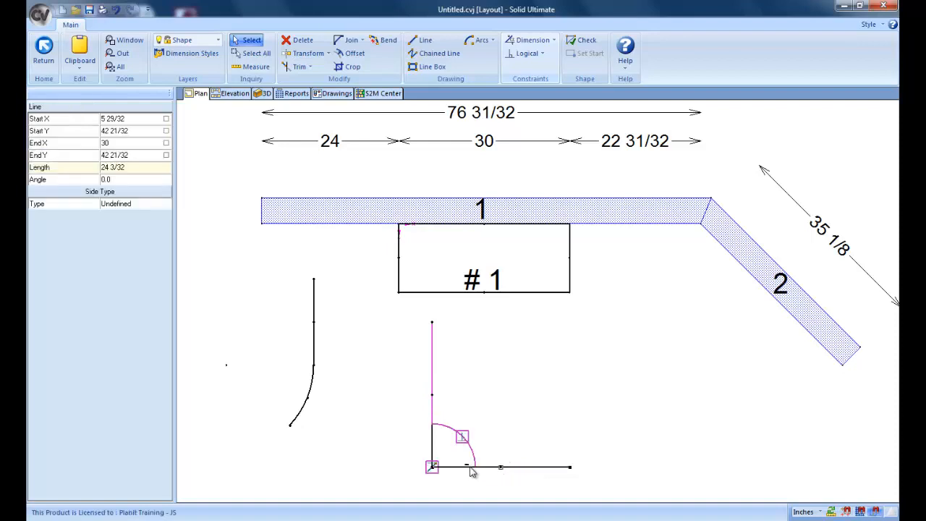
drag(467, 467, 467, 446)
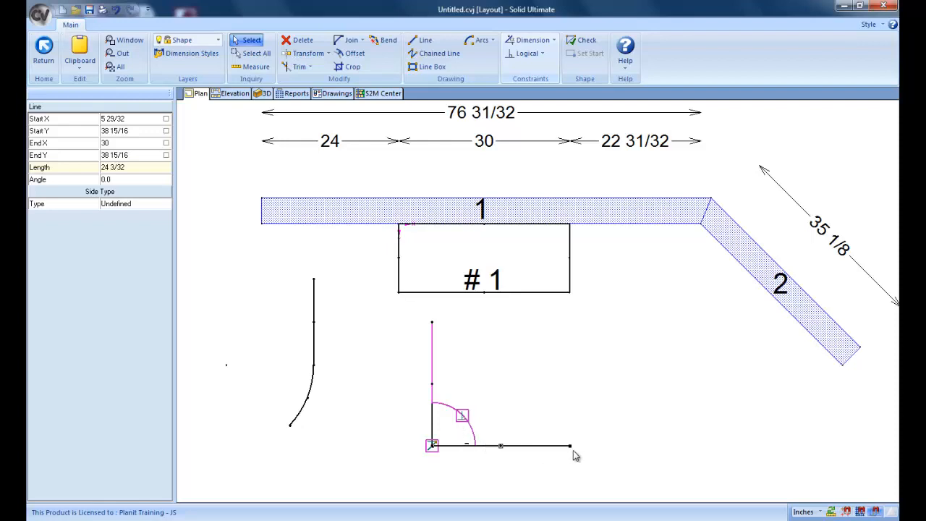
click(540, 55)
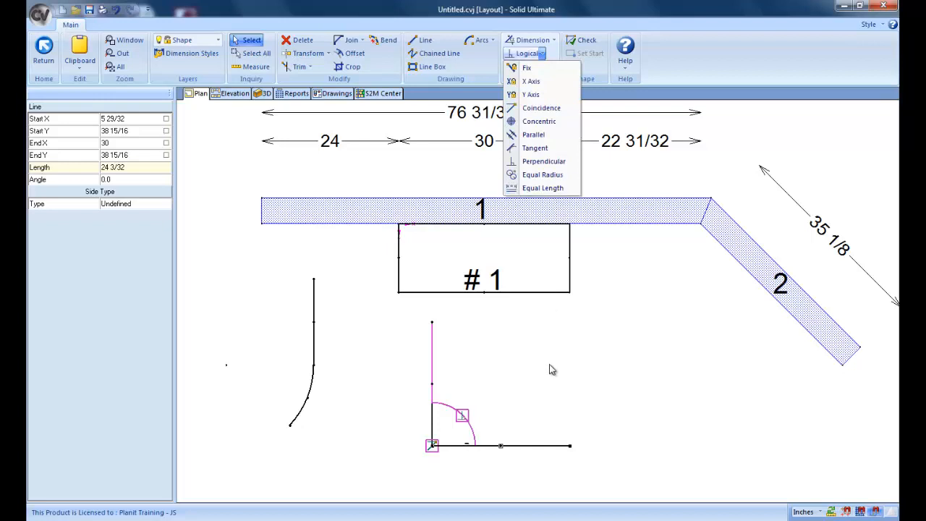
click(214, 275)
- Delete the tangent line and arc below the left end of wall 1 and the perpendicular lines below the cabinet
drag(209, 267, 371, 436)
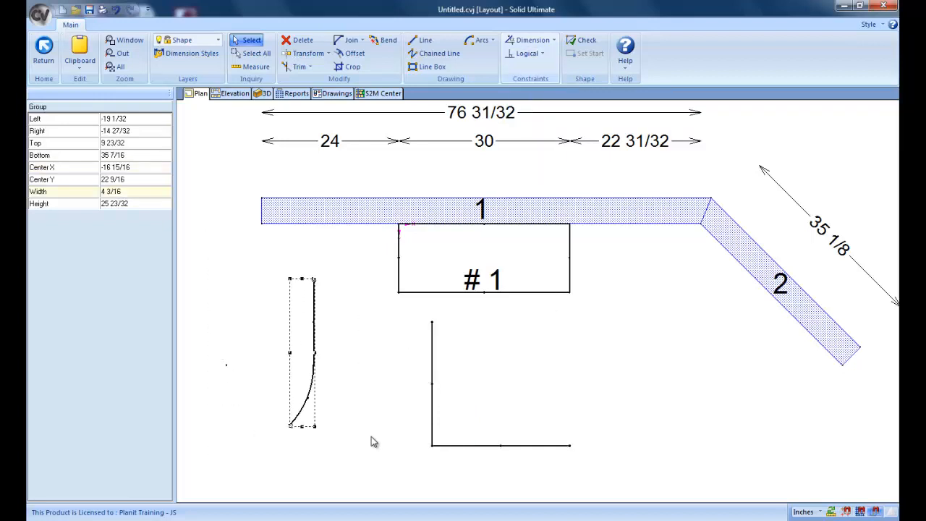
click(304, 41)
drag(395, 312, 577, 466)
click(298, 41)
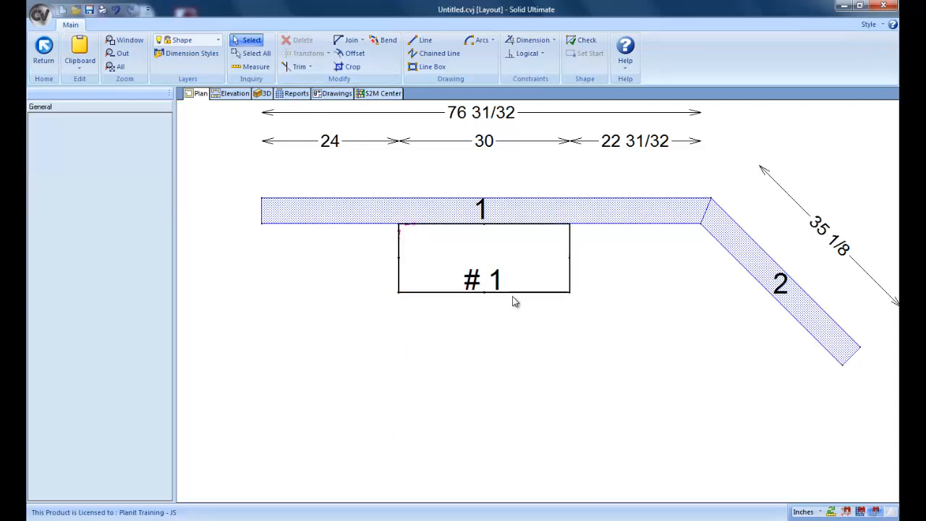
- Fillet the cabinet shape's lower-right corner with a radius of 5, picking the vertical side and then the horizontal front edge
scroll(542, 245, up, 2)
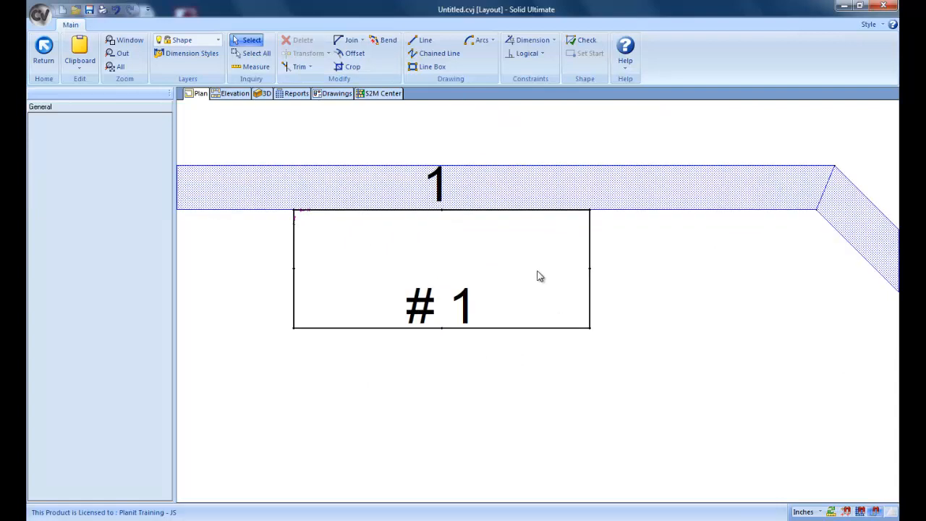
click(361, 42)
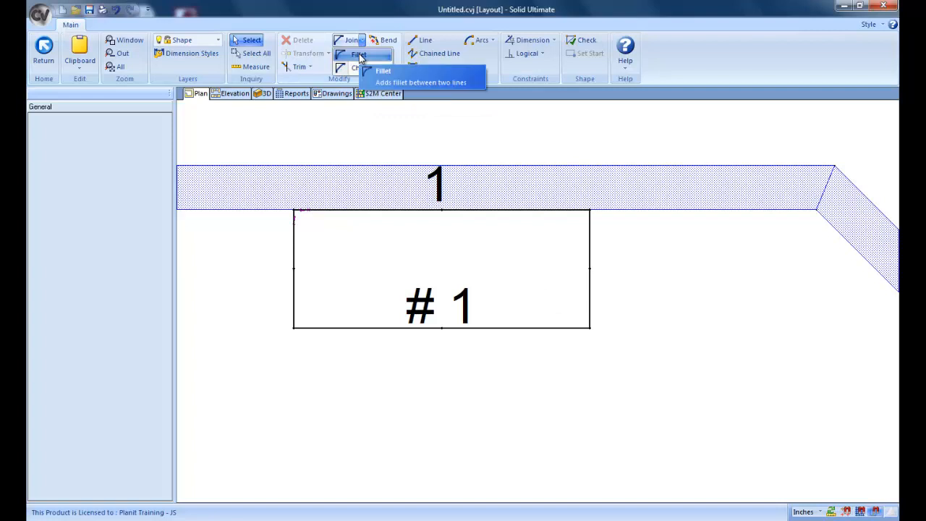
click(359, 54)
click(591, 307)
click(544, 329)
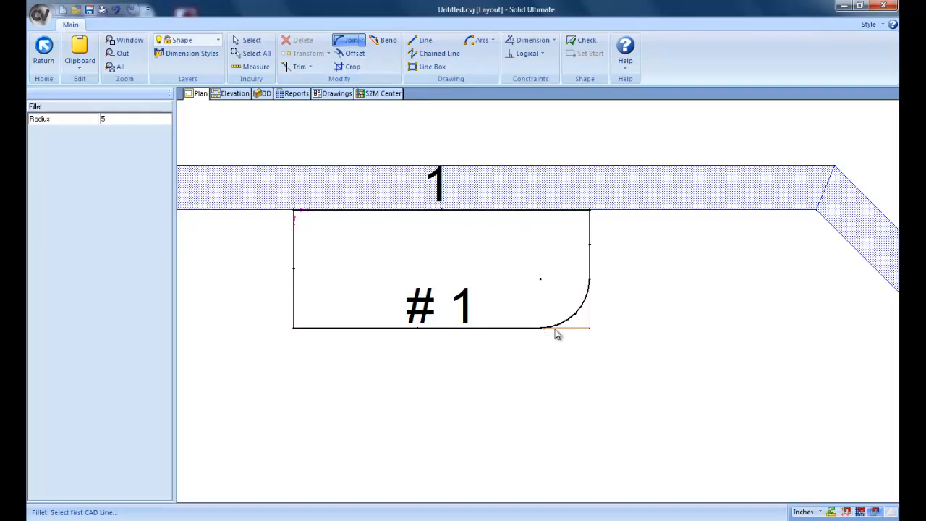
- Fillet the cabinet shape's upper-left corner with a radius of 8
click(295, 253)
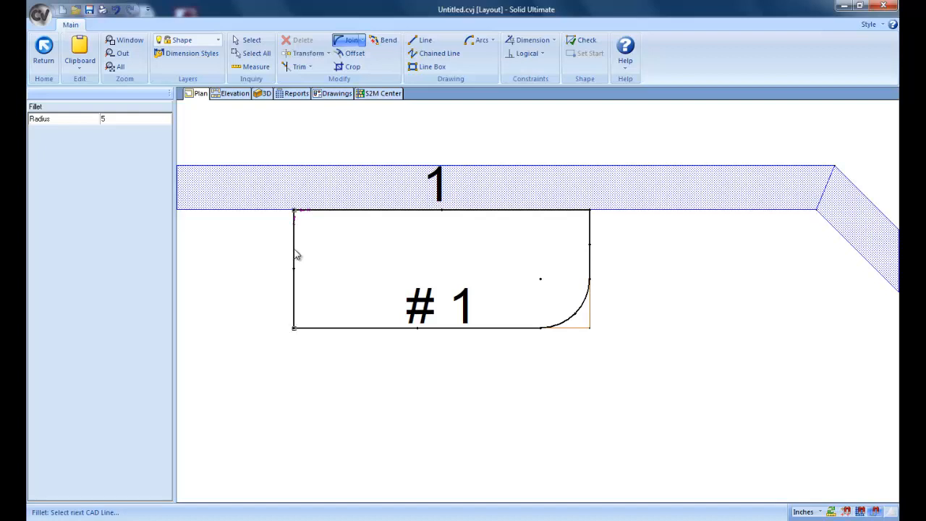
click(122, 121)
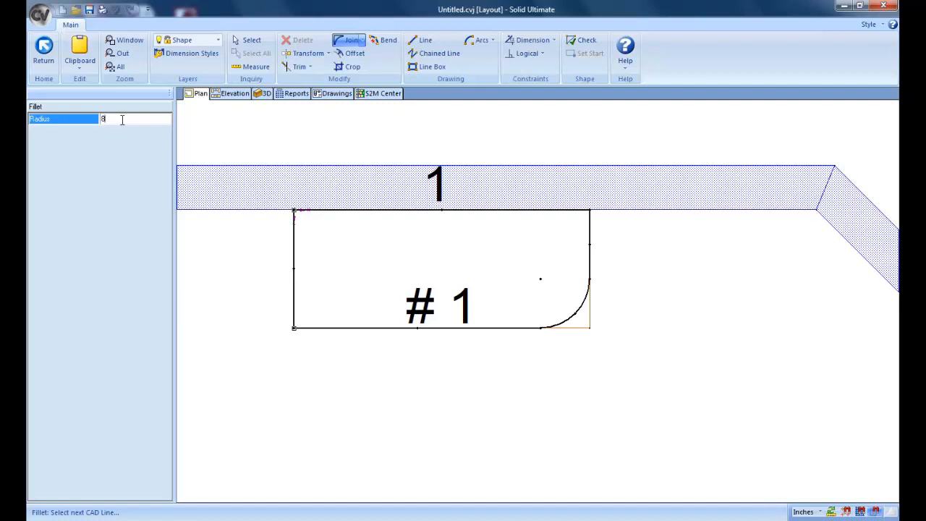
key(Return)
click(350, 212)
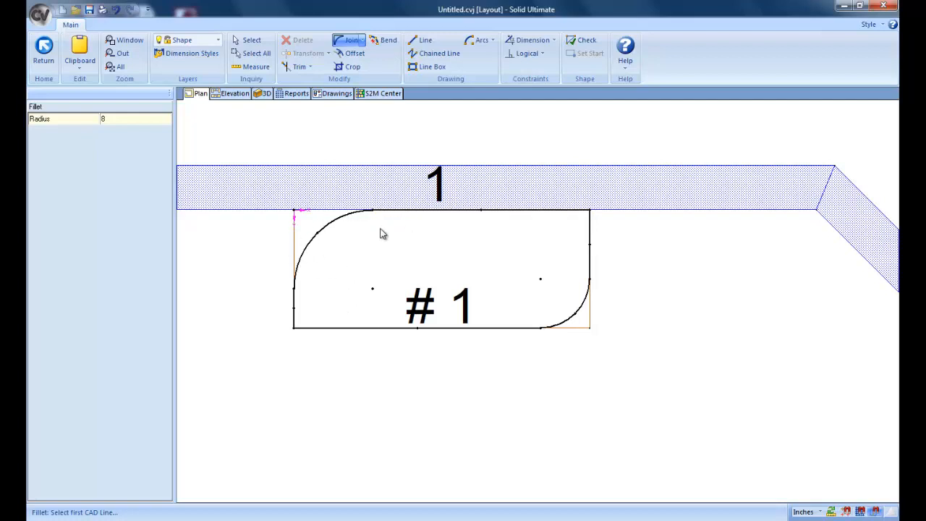
- Apply an Equal Radius constraint to the upper-left arc and the lower-right arc of the cabinet shape, in that order
click(542, 54)
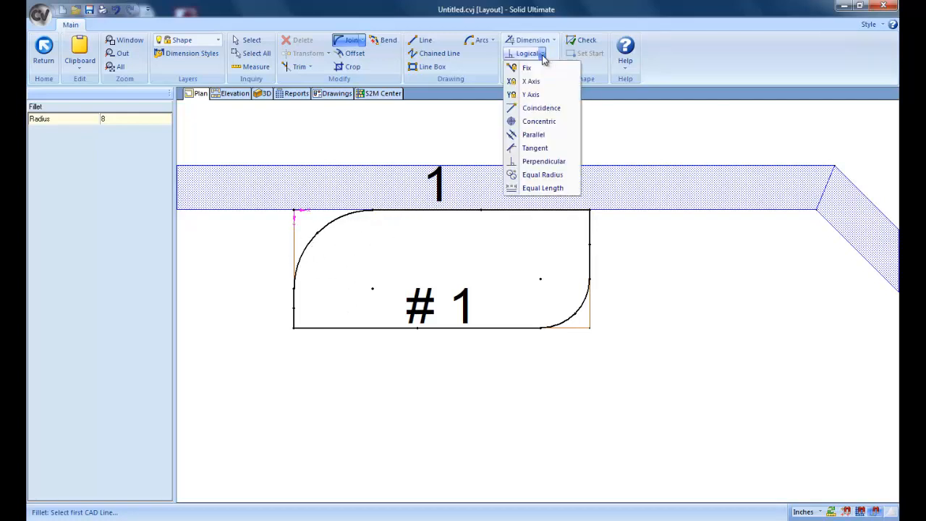
click(540, 175)
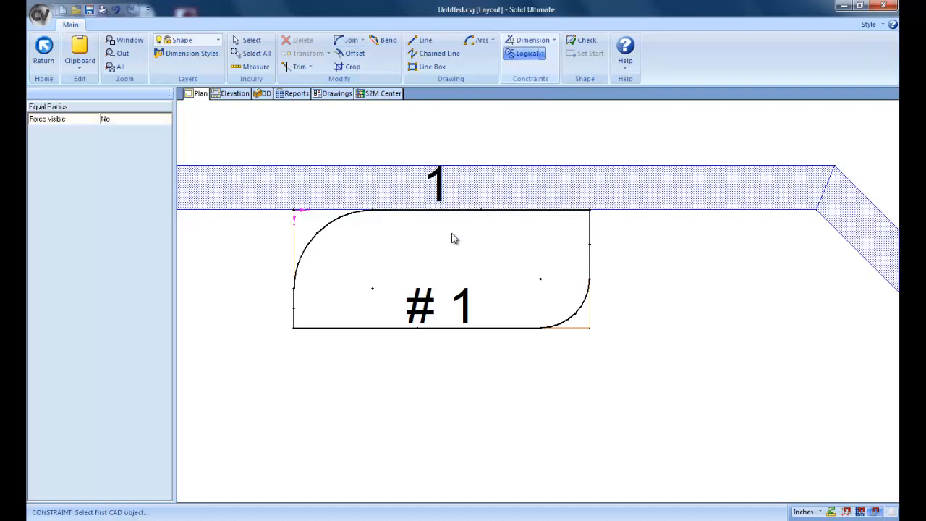
click(347, 220)
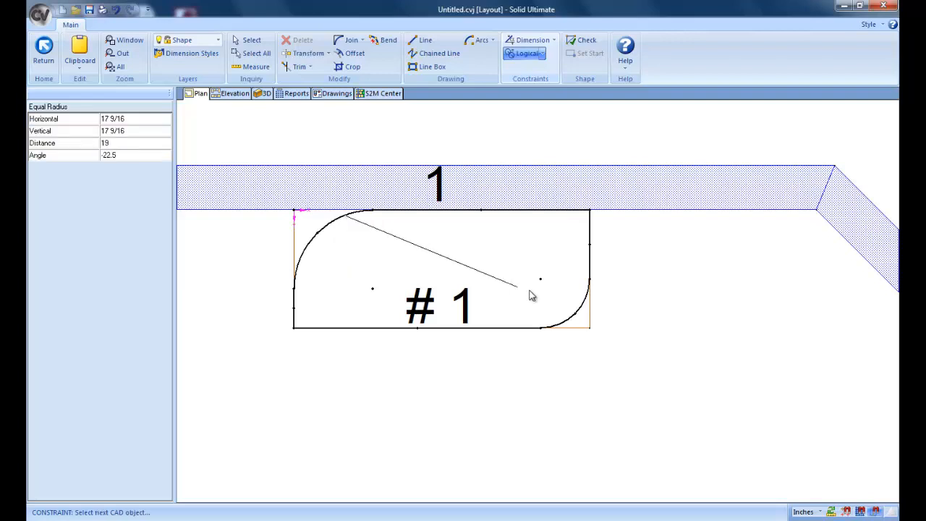
click(572, 325)
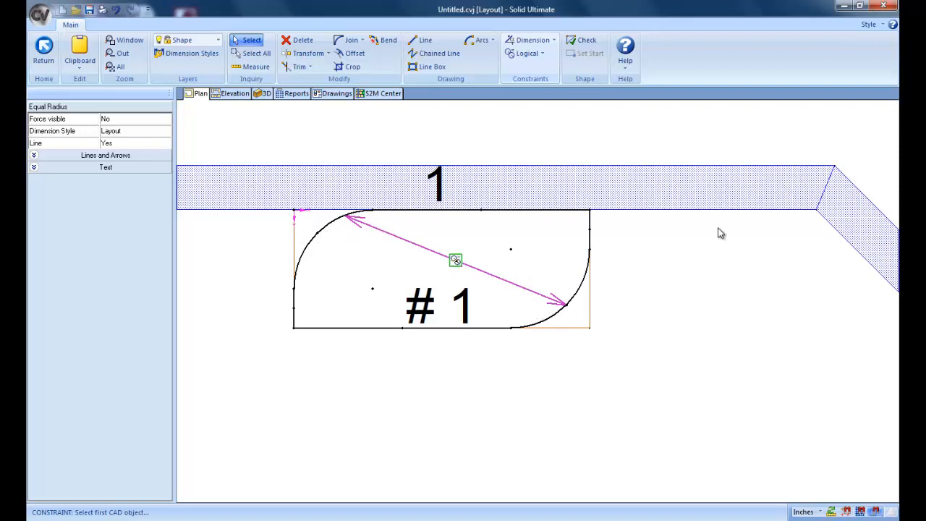
- Draw two horizontal lines below the cabinet with aligned left ends, the upper at about Y 20 1/4 and the lower one shorter
click(543, 55)
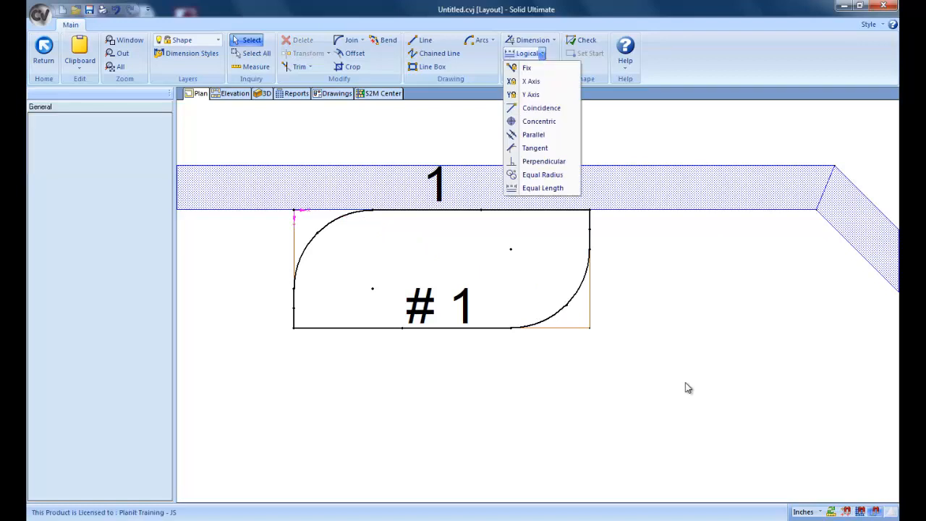
click(425, 44)
click(463, 408)
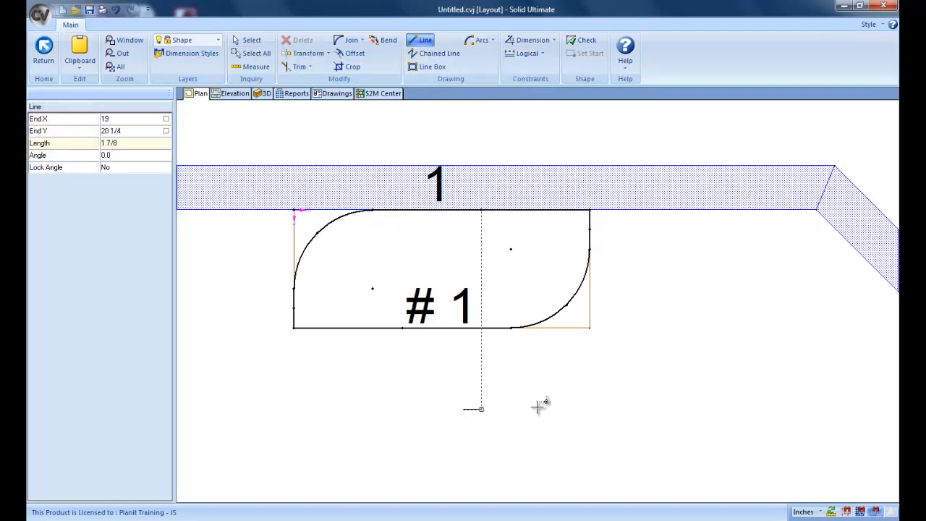
click(609, 409)
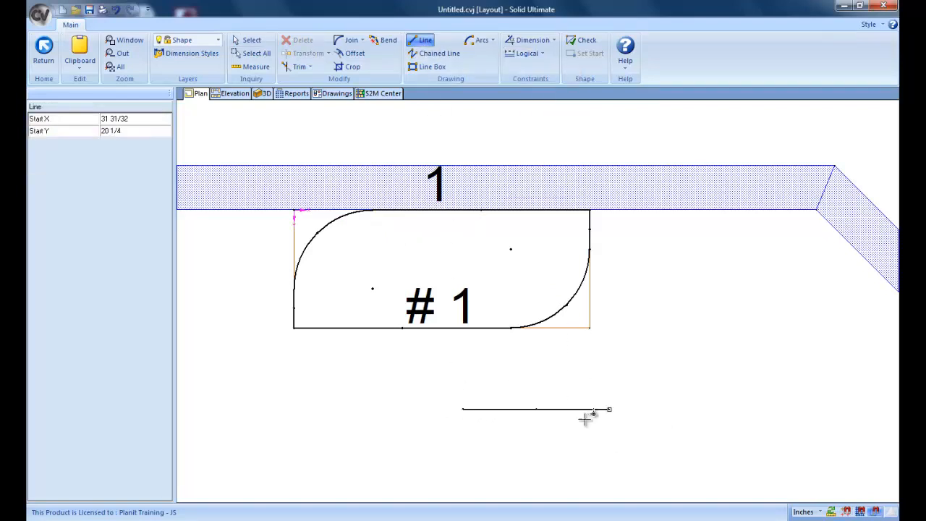
click(462, 454)
click(567, 454)
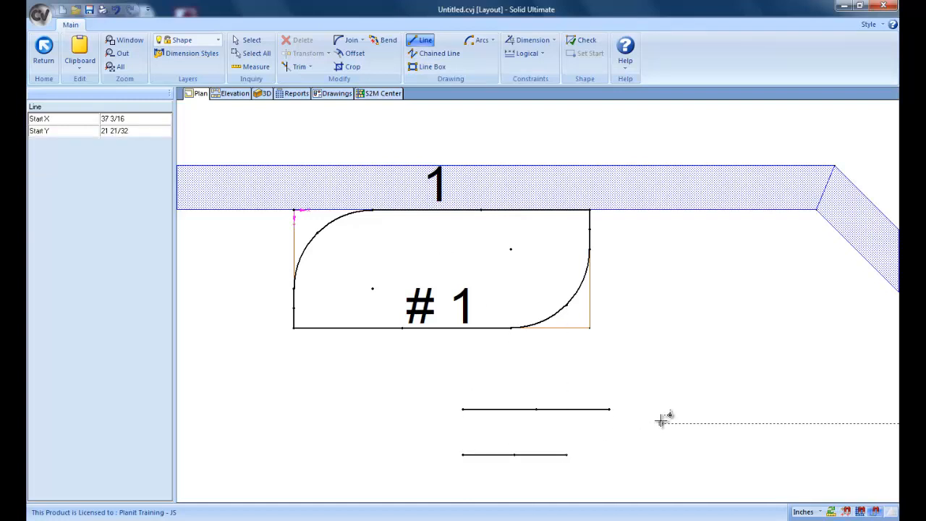
right_click(661, 421)
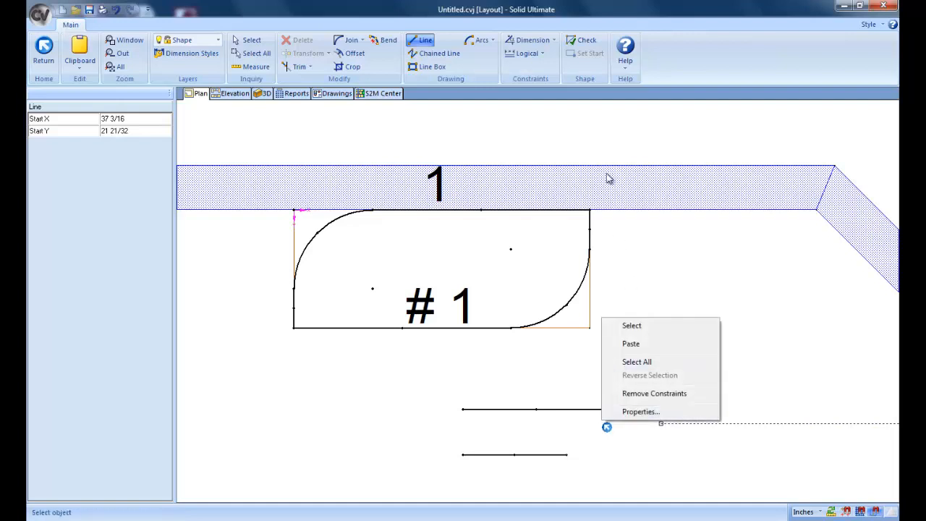
- Apply an Equal Length constraint from the upper line to the lower line, and run the shape check
click(542, 55)
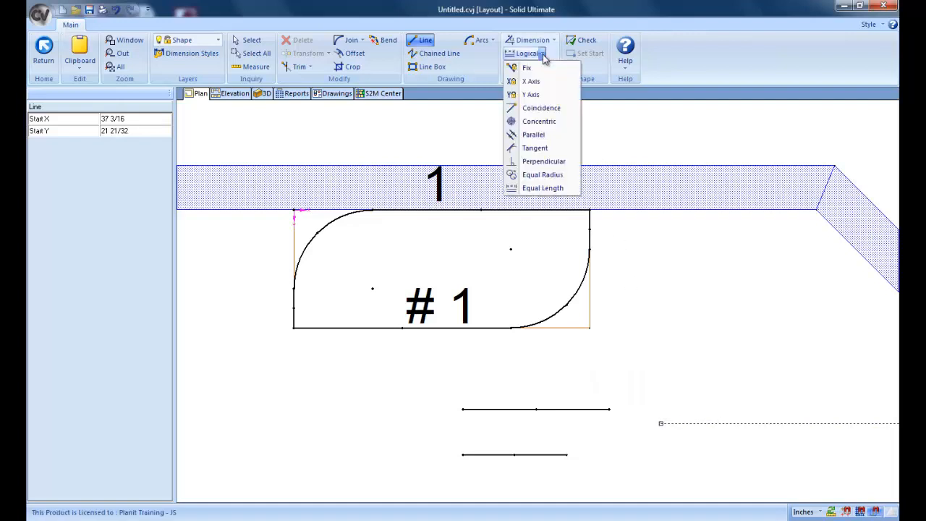
click(541, 188)
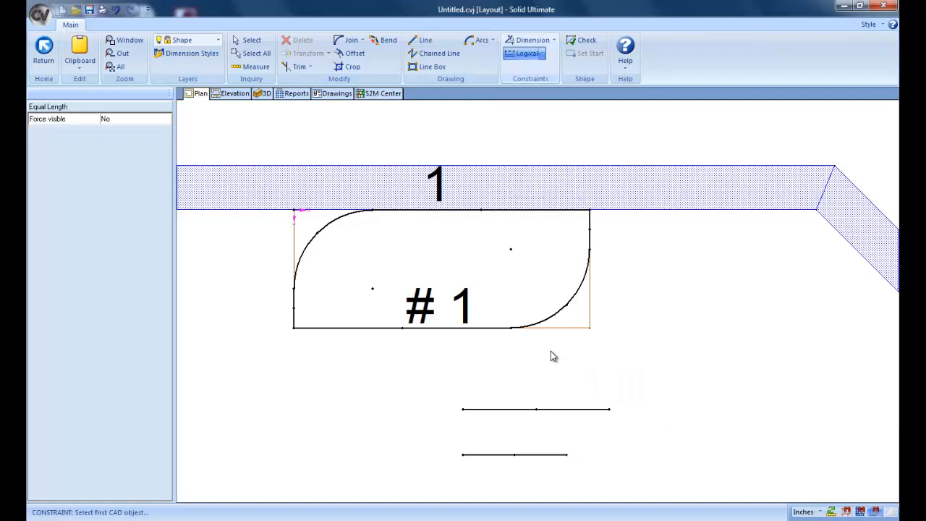
click(548, 410)
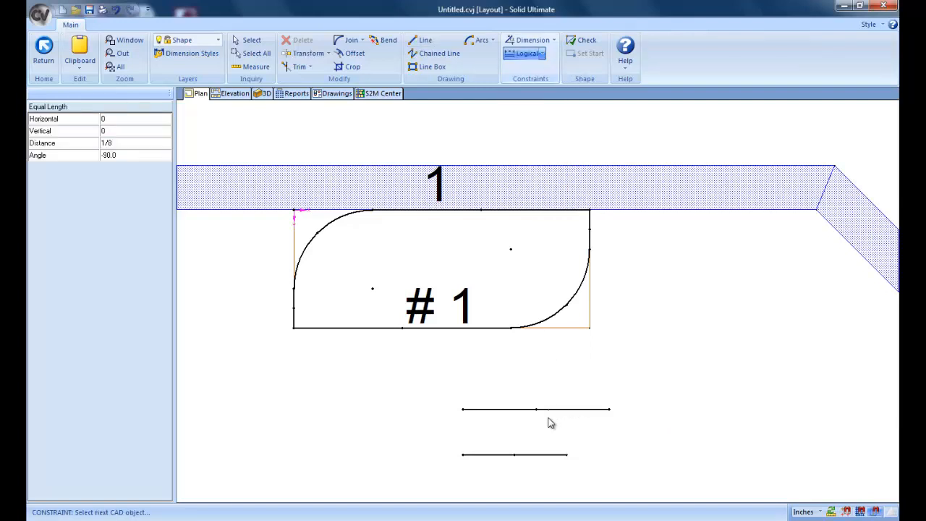
click(549, 454)
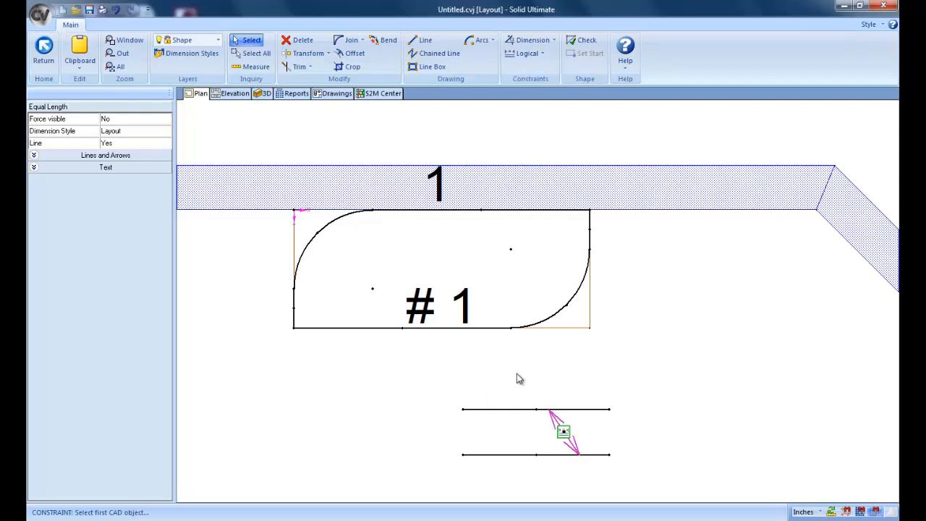
click(589, 43)
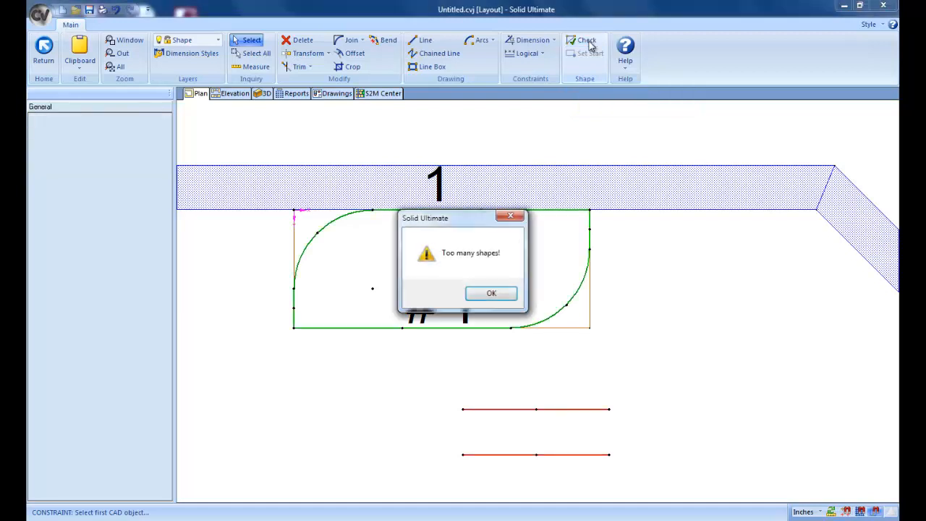
click(491, 294)
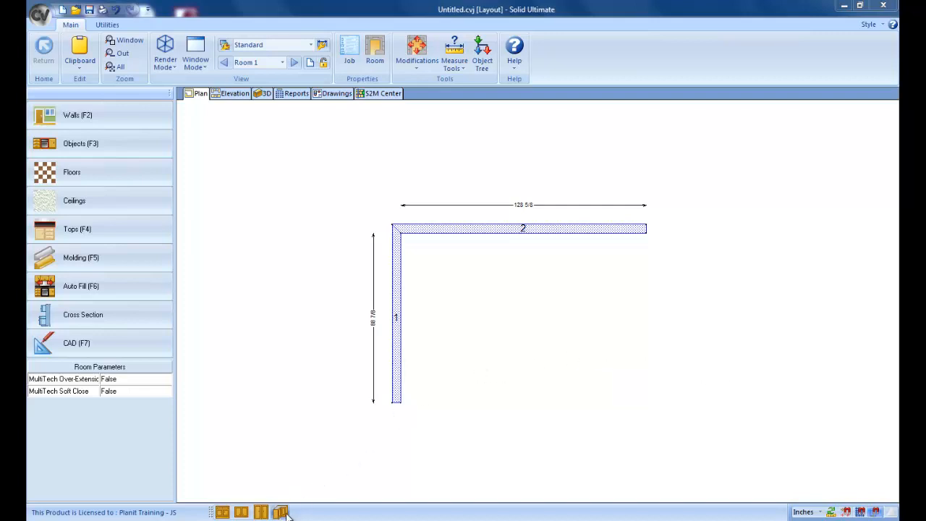
- Place a 90 Base Corner cabinet in the corner of walls 1 and 2 and open its plan shape for editing
drag(292, 509, 440, 303)
scroll(459, 282, up, 2)
scroll(453, 284, up, 2)
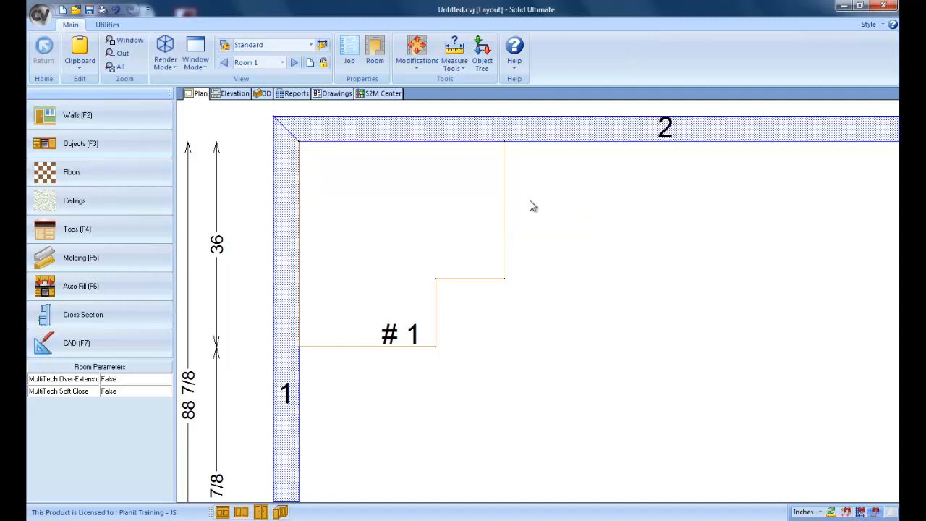
right_click(386, 221)
click(390, 318)
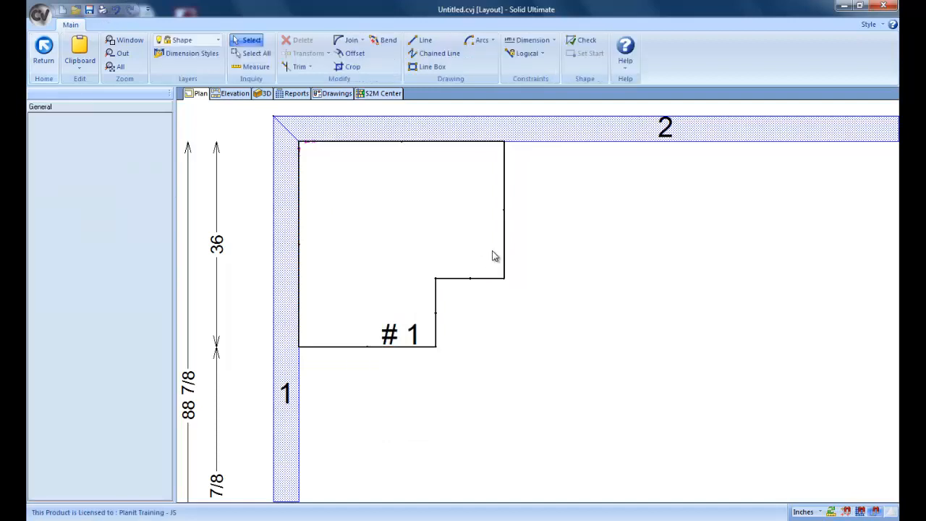
- Examine the coordinates and constraint symbols of the corner cabinet's vertical end line along its right side
click(505, 235)
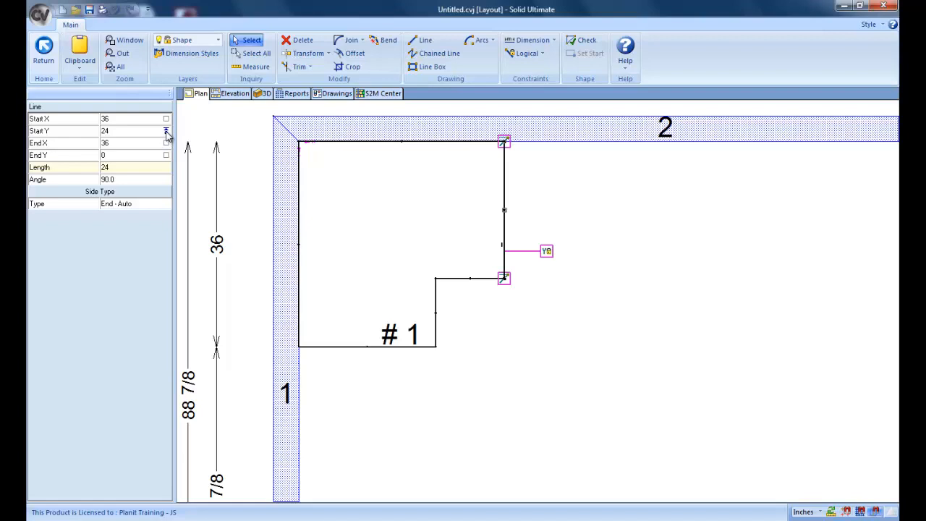
click(471, 320)
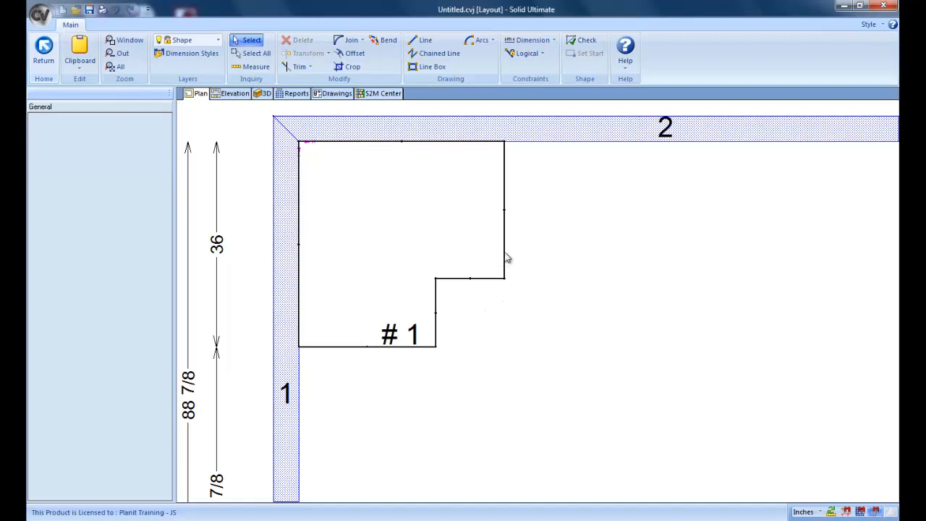
click(505, 262)
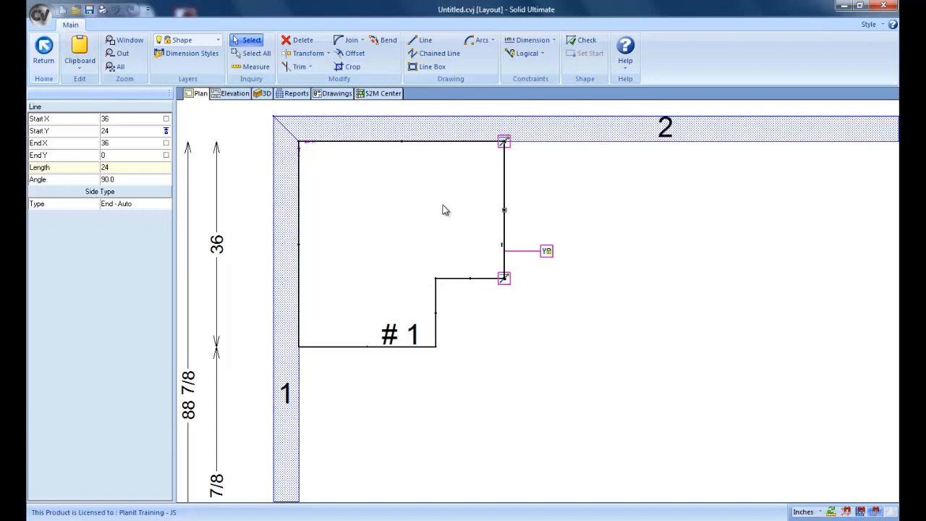
- Set both the Start Y and End Y of the corner cabinet's horizontal face line at the notch to 18
click(457, 280)
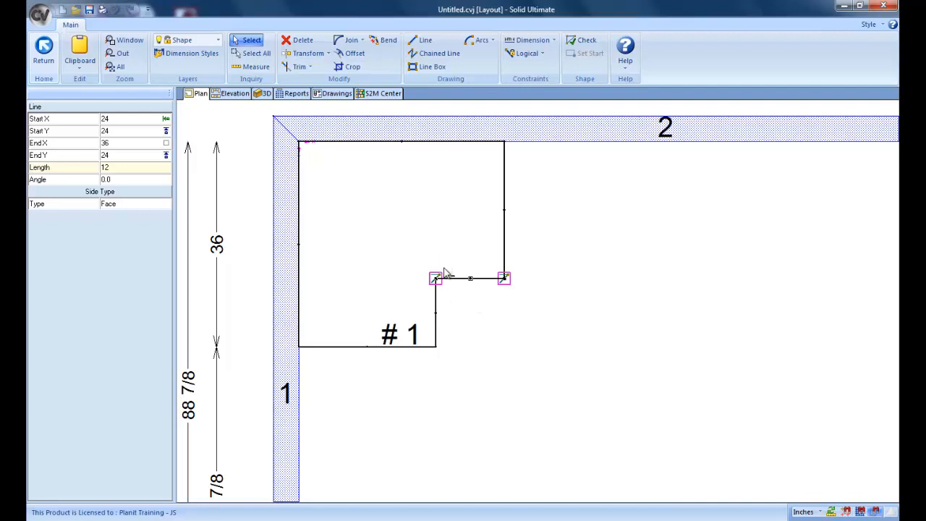
click(145, 131)
text(18)
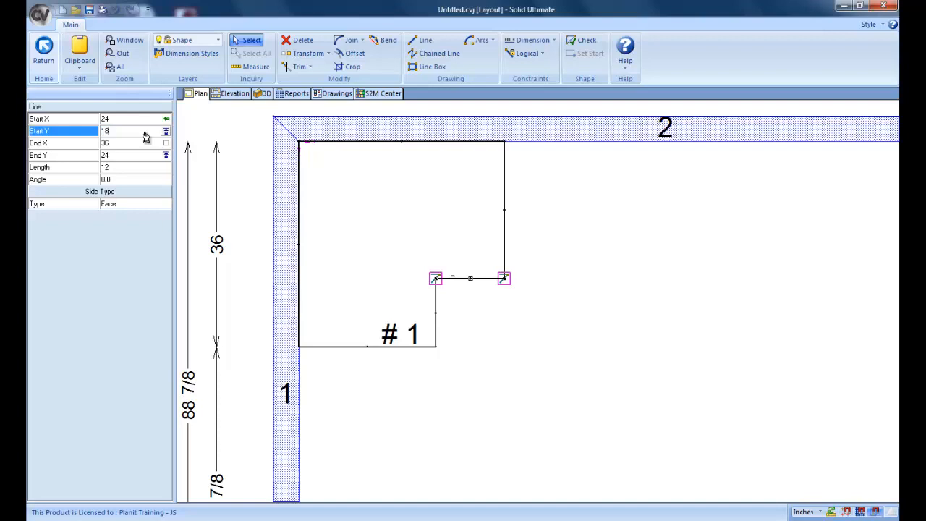
key(Return)
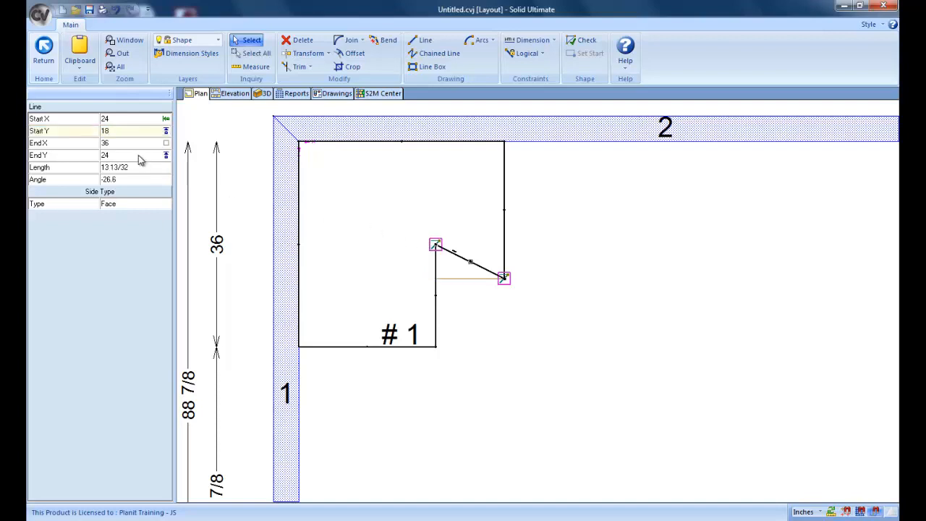
click(139, 155)
text(18)
key(Return)
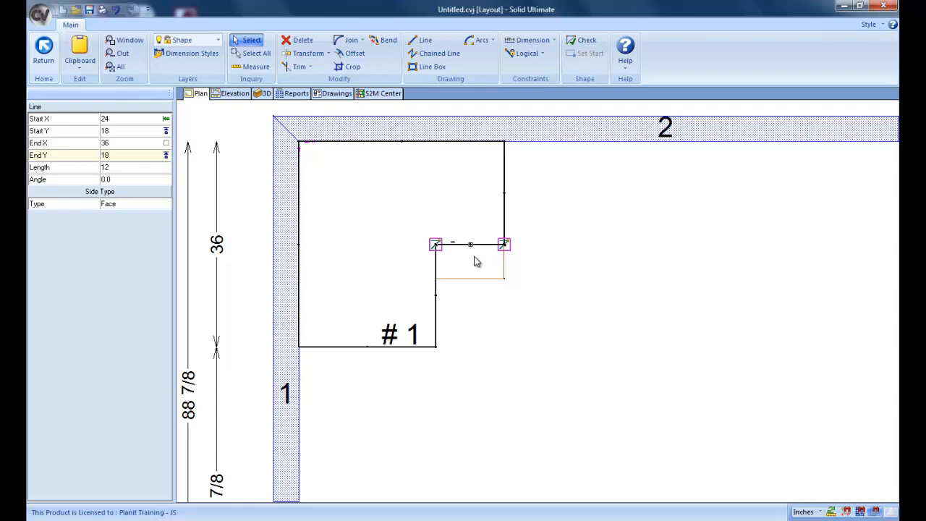
- Leave shape editing and return to the room plan, keeping the changes to the corner cabinet's shape
click(454, 181)
click(43, 47)
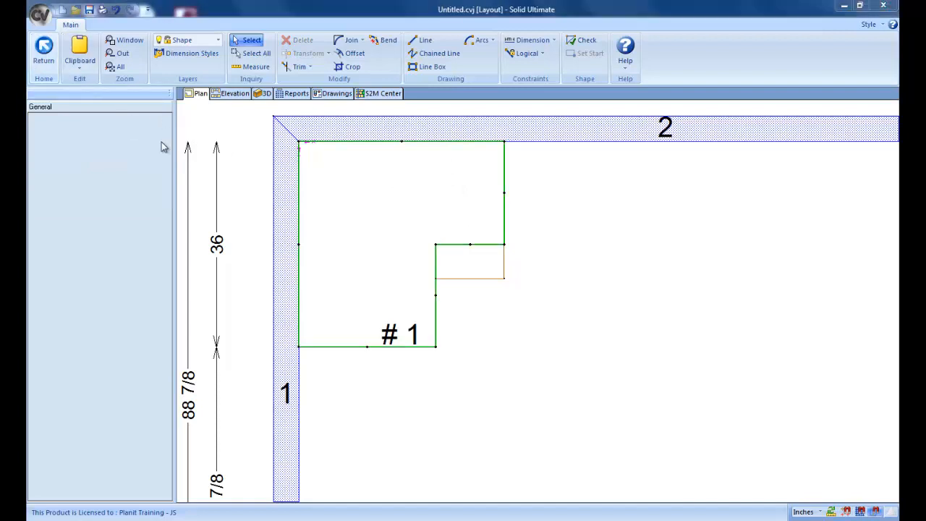
click(387, 298)
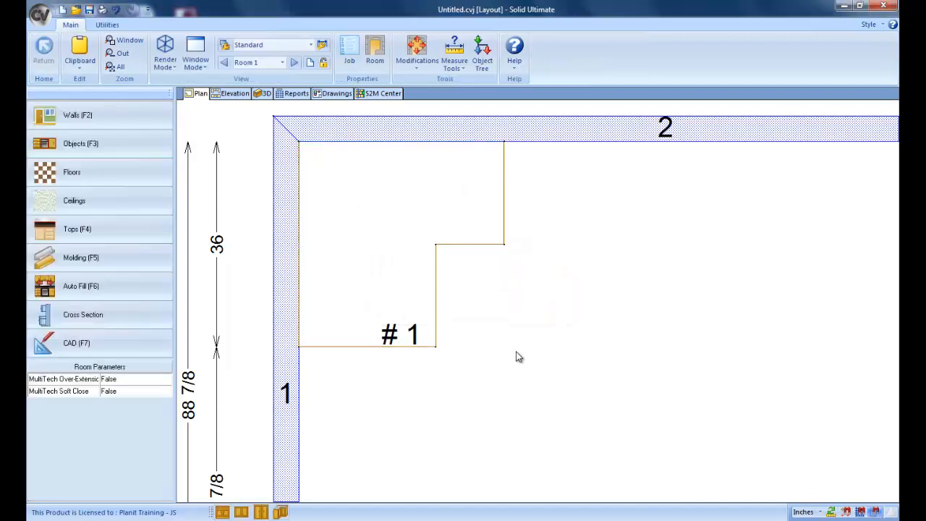
- Set the corner cabinet's width to 42
click(395, 229)
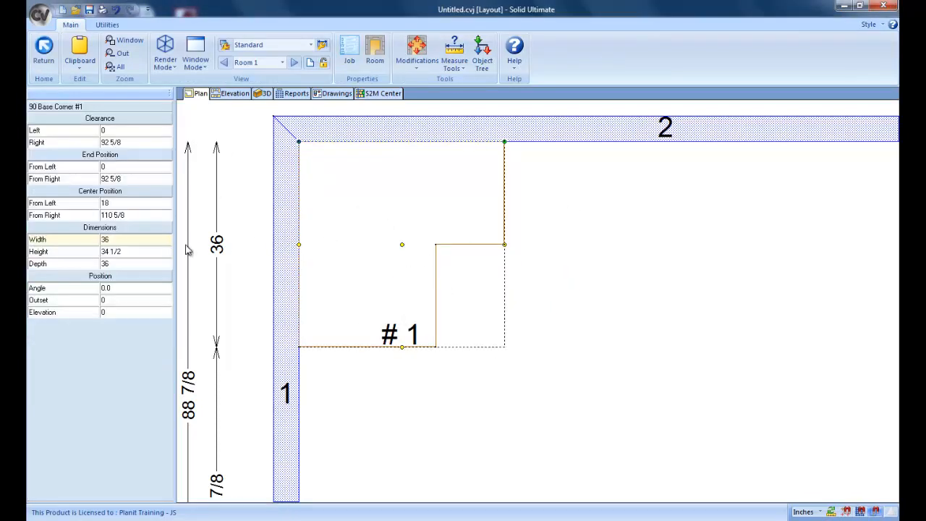
click(158, 241)
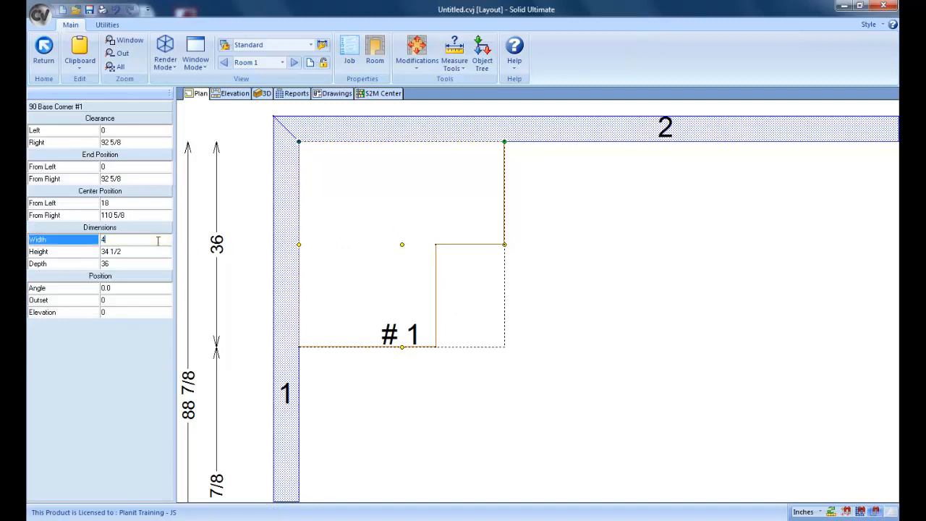
key(Return)
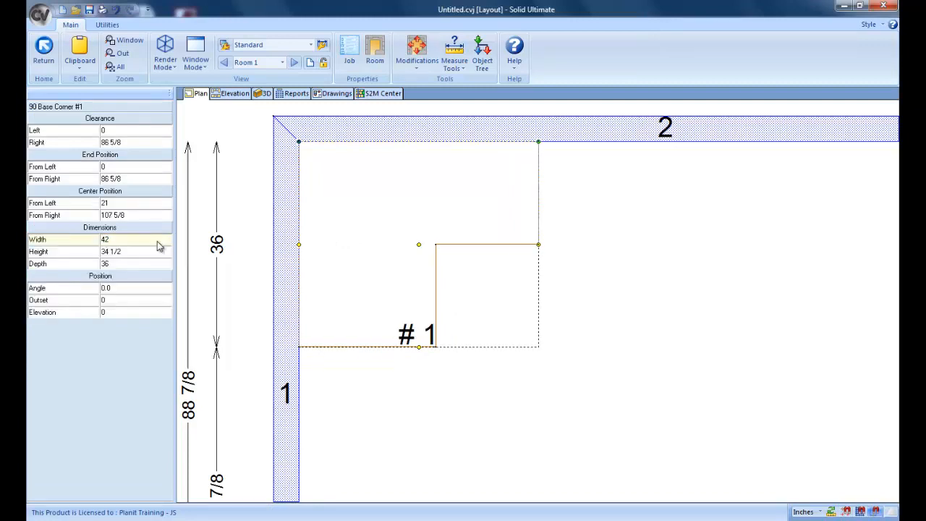
- Set the corner cabinet's depth to 42
click(158, 263)
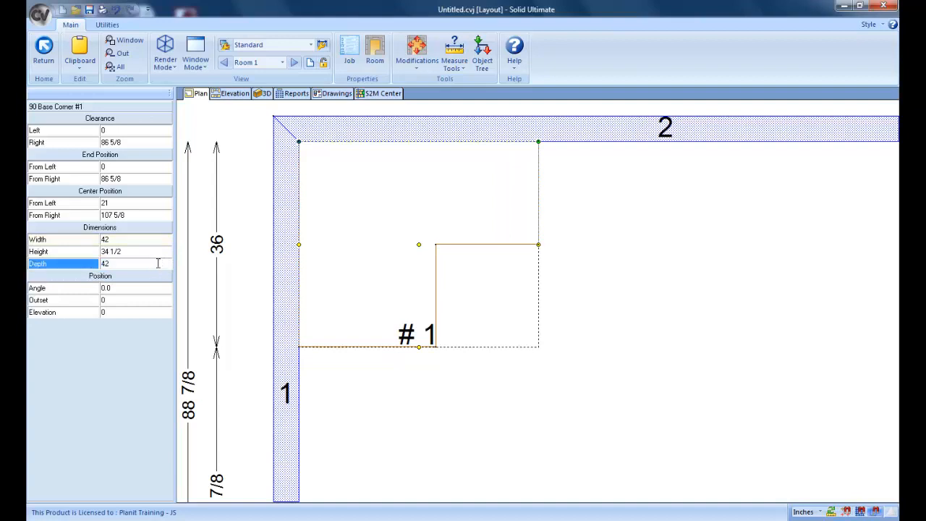
text(42)
key(Return)
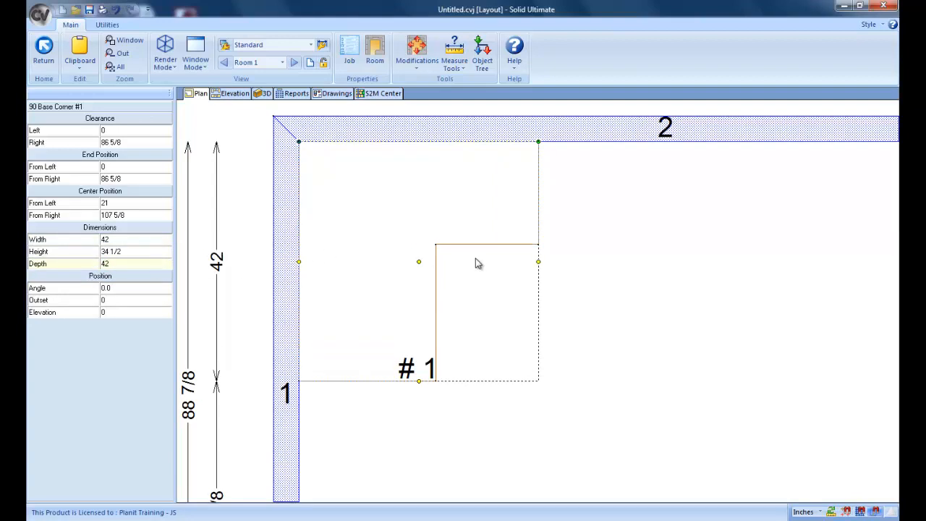
click(565, 215)
- Examine the coordinates and constraint symbols of the resized corner cabinet's right end line and horizontal face line in shape editing
right_click(431, 191)
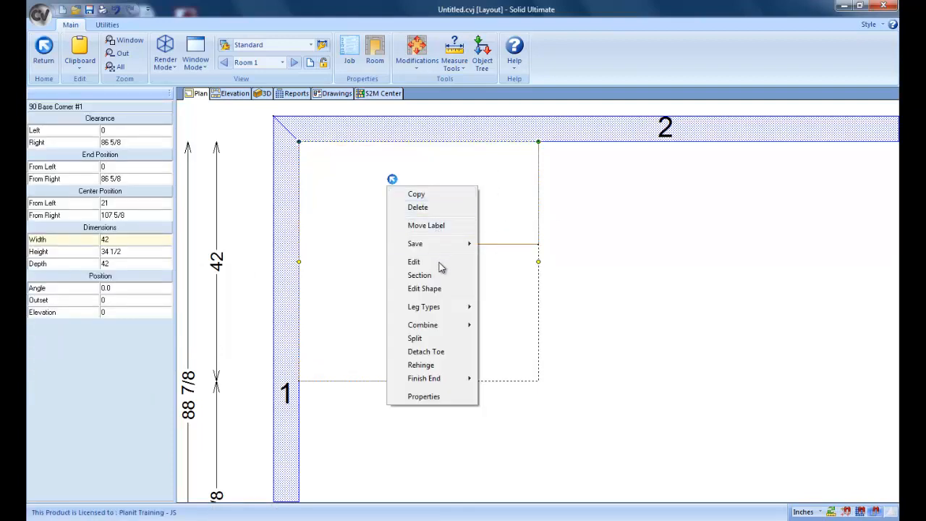
click(441, 293)
click(539, 201)
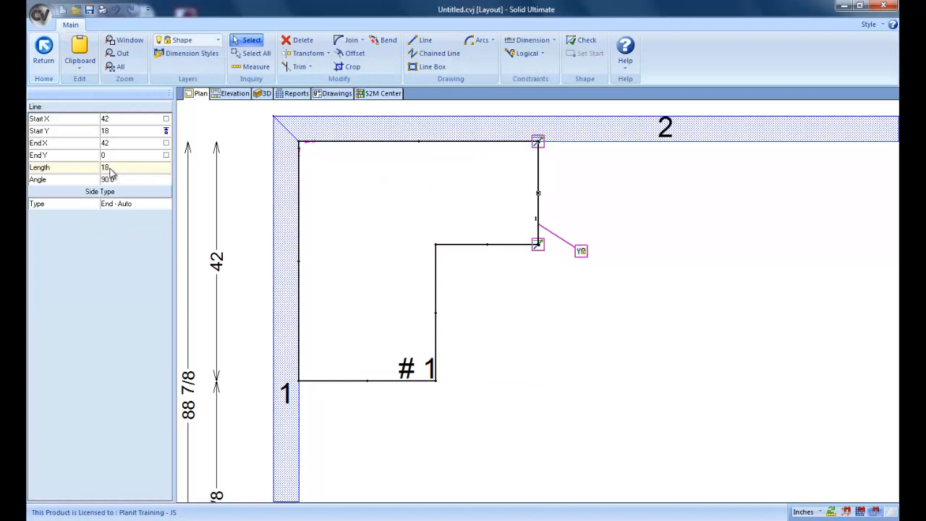
click(478, 247)
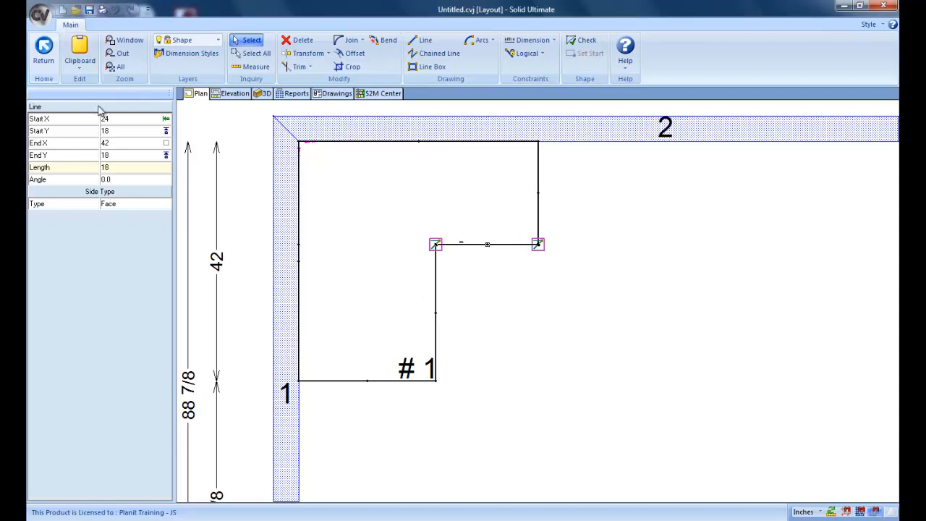
click(44, 49)
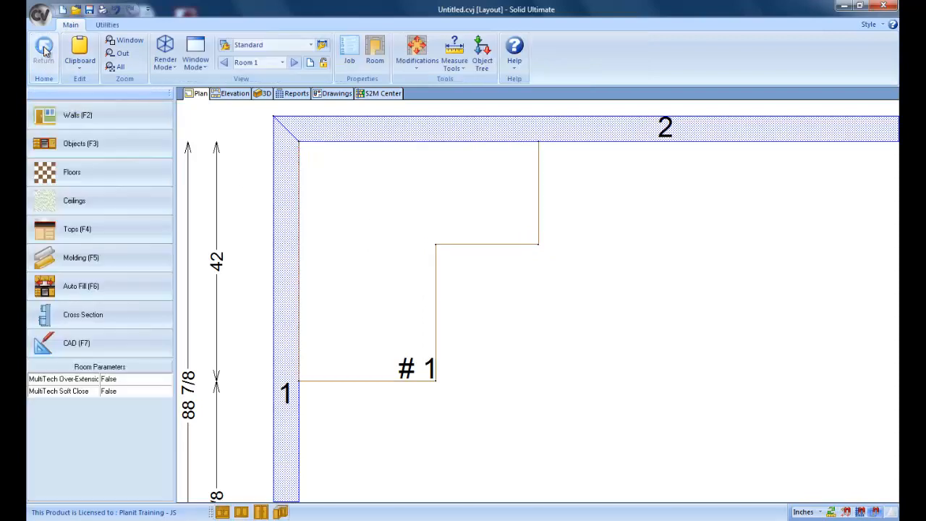
- Replace the corner cabinet with a standard upper cabinet on wall 2, about 25 inches from the wall's left end
right_click(391, 222)
click(387, 243)
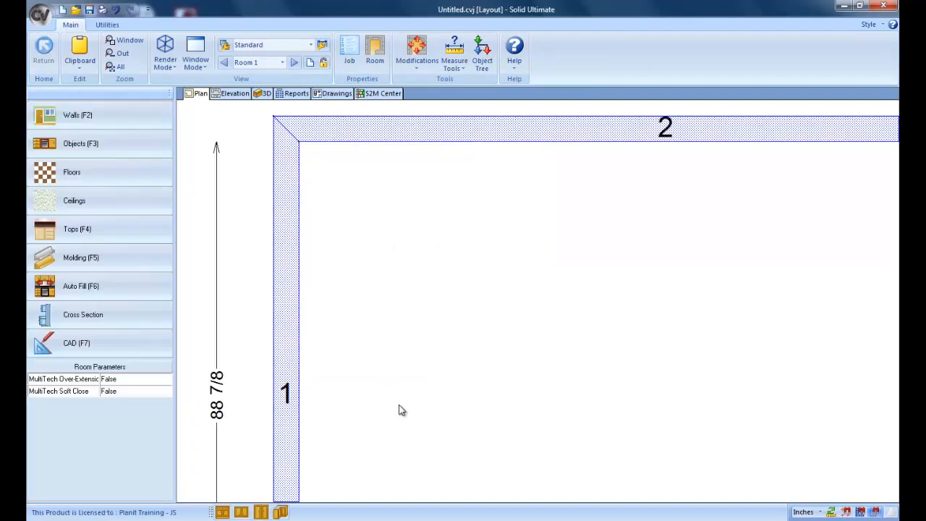
click(260, 512)
click(534, 180)
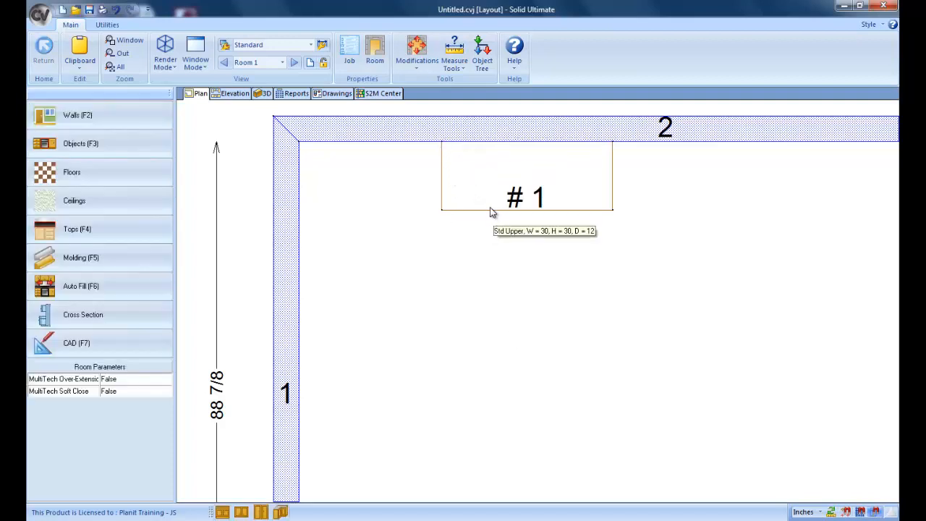
right_click(489, 170)
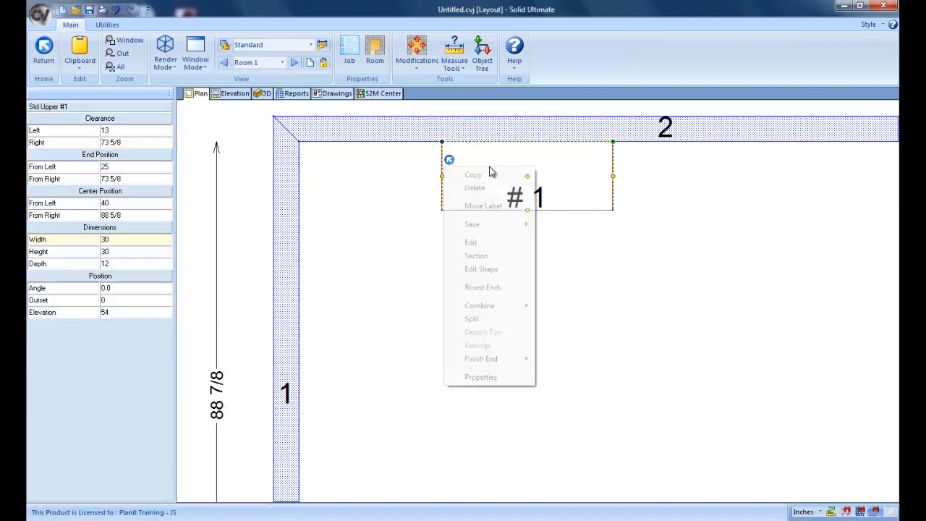
click(481, 269)
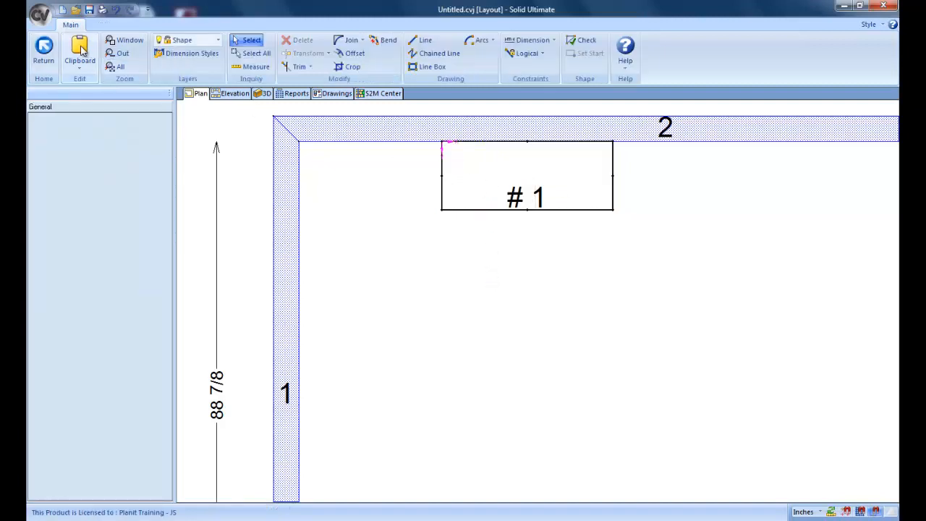
click(45, 48)
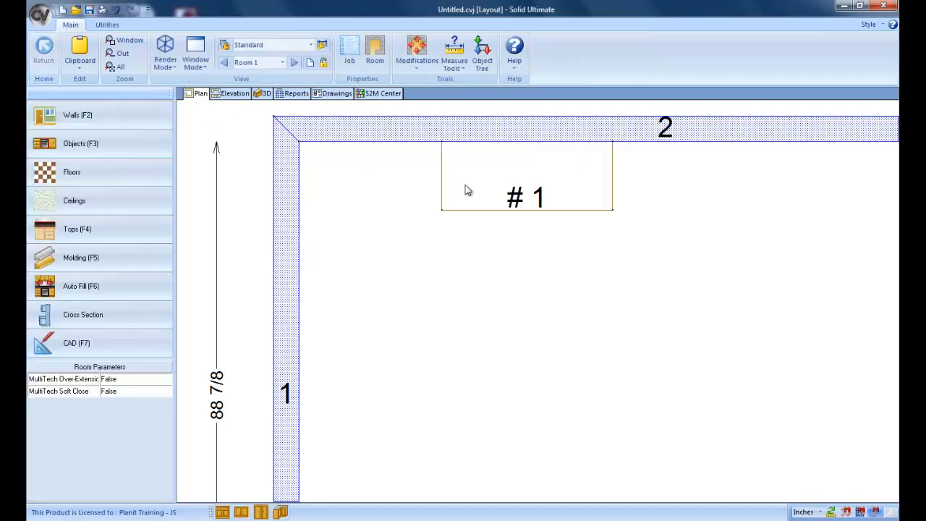
- Open the upper cabinet at assembly level and start editing its shape in plan view
double_click(485, 184)
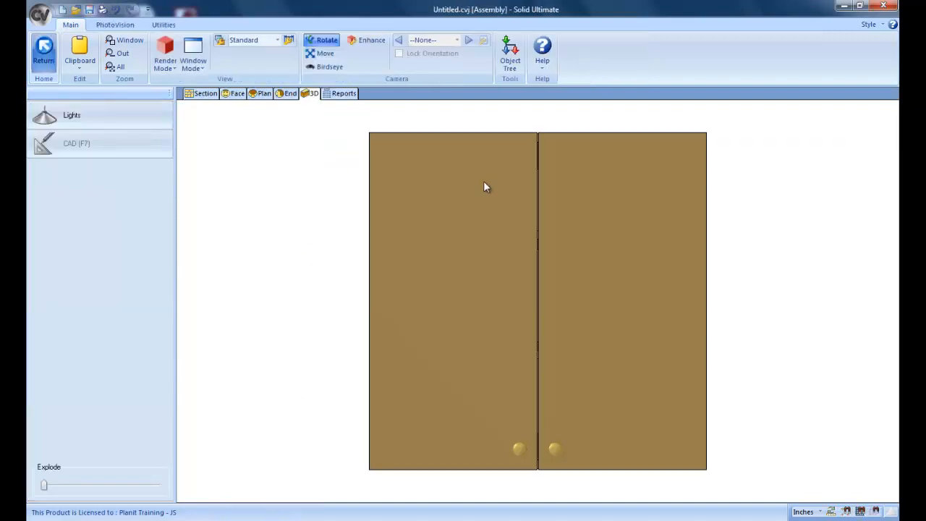
click(261, 94)
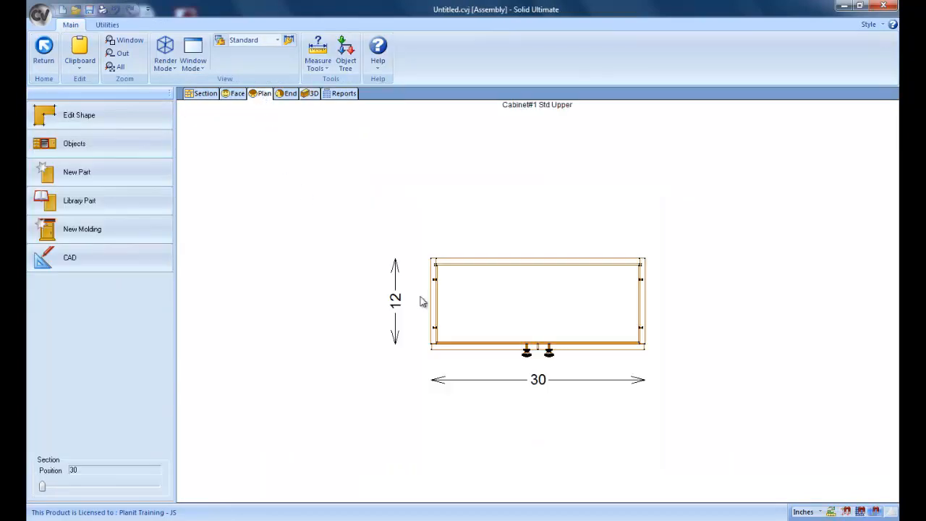
scroll(476, 308, up, 2)
scroll(477, 311, up, 1)
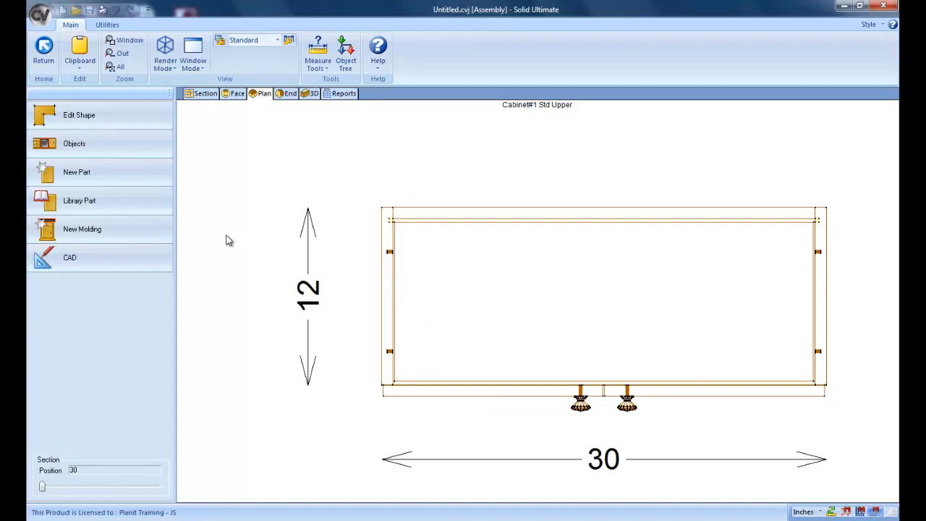
click(160, 113)
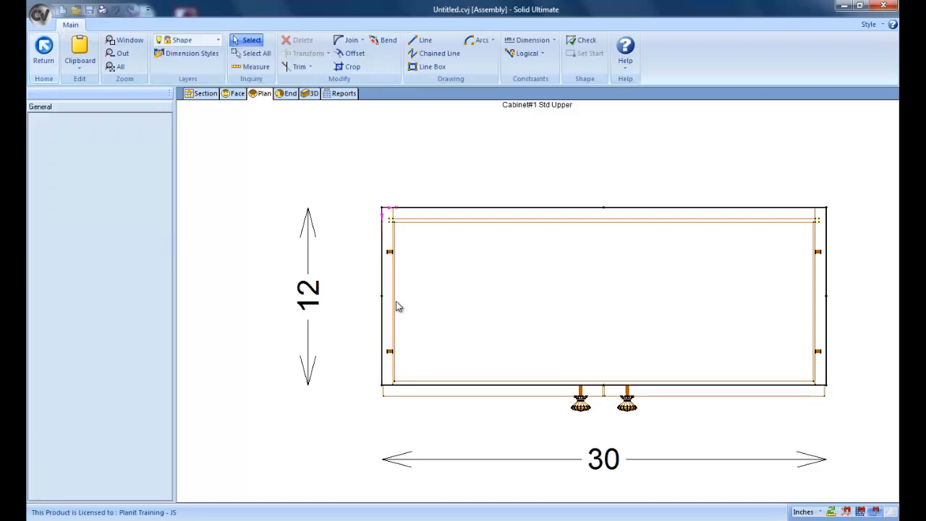
- Draw a diagonal line from X 8, Y 12 on the cabinet's front edge to its back left corner
click(422, 40)
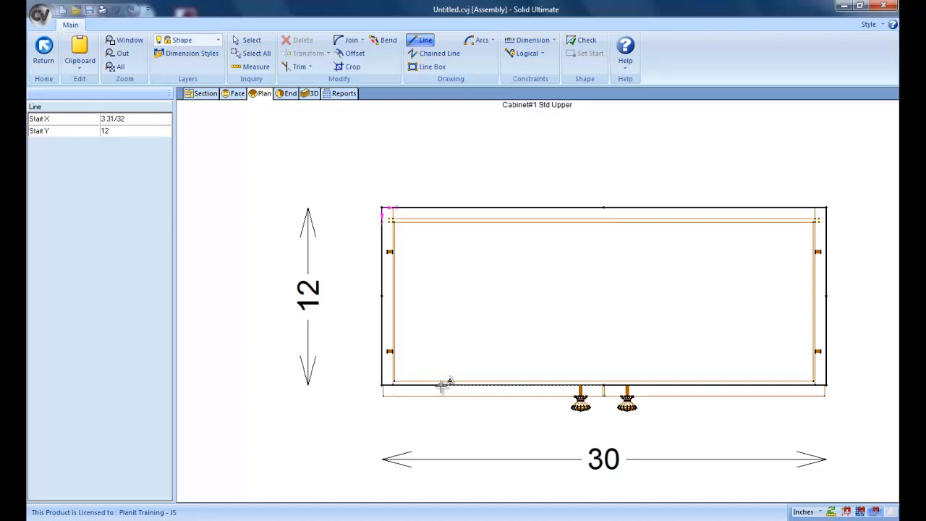
key(Tab)
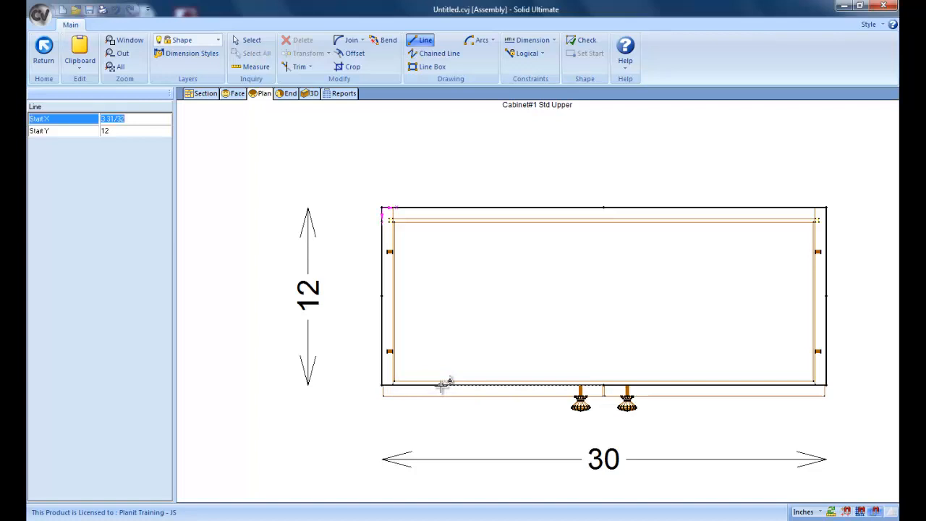
text(8)
key(Return)
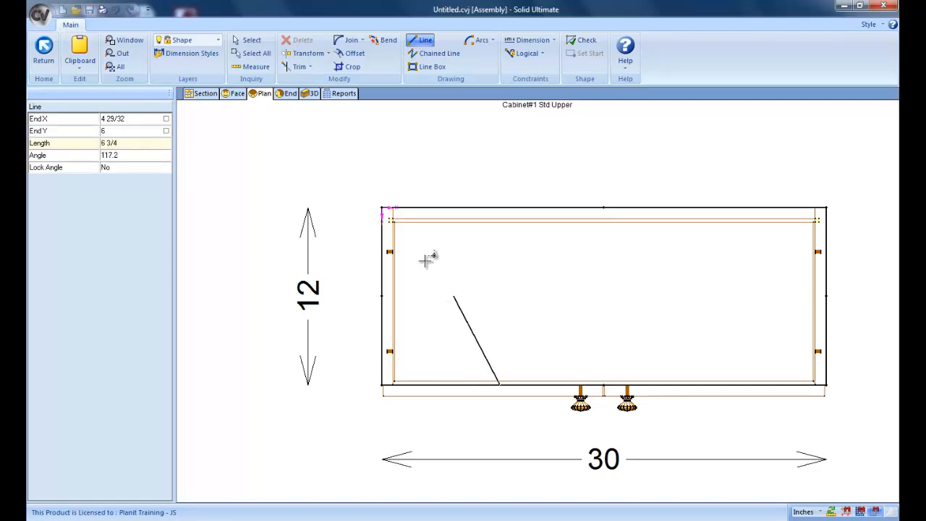
click(382, 207)
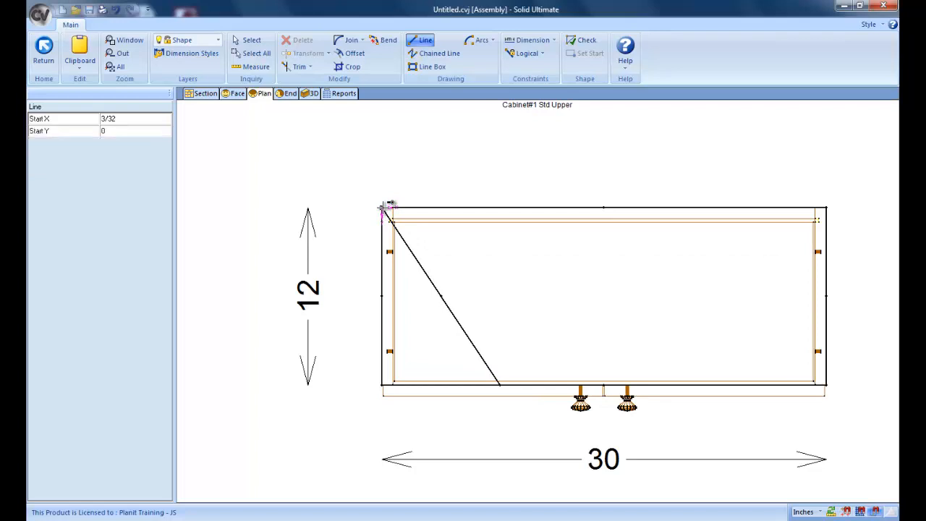
- Trim away the cabinet's old left end and the front edge segment outside the diagonal line
click(301, 67)
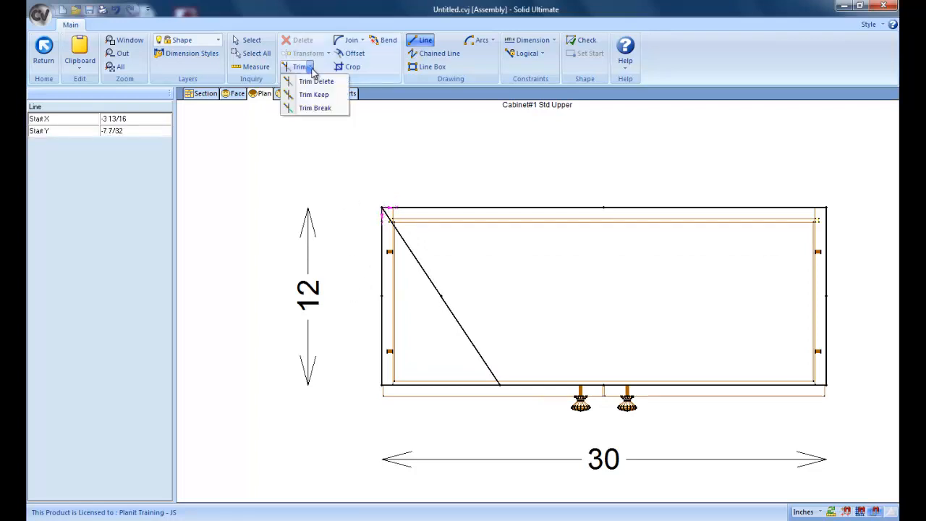
click(311, 82)
click(383, 272)
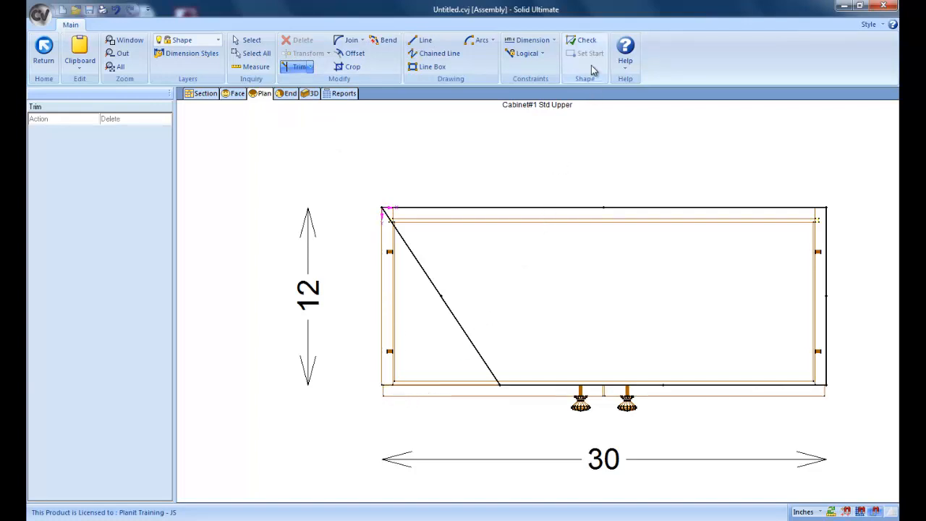
- Check that the cabinet shape is closed and leave shape editing, keeping the changes
click(583, 41)
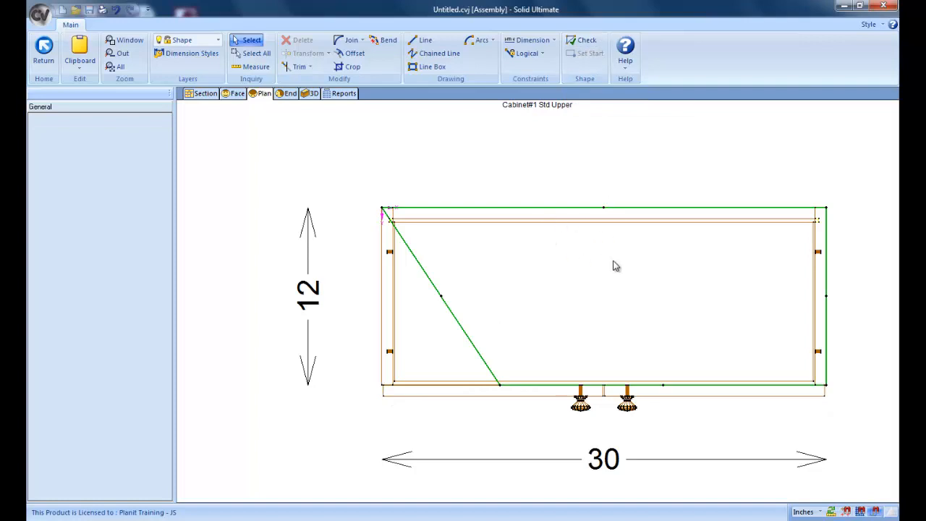
click(43, 51)
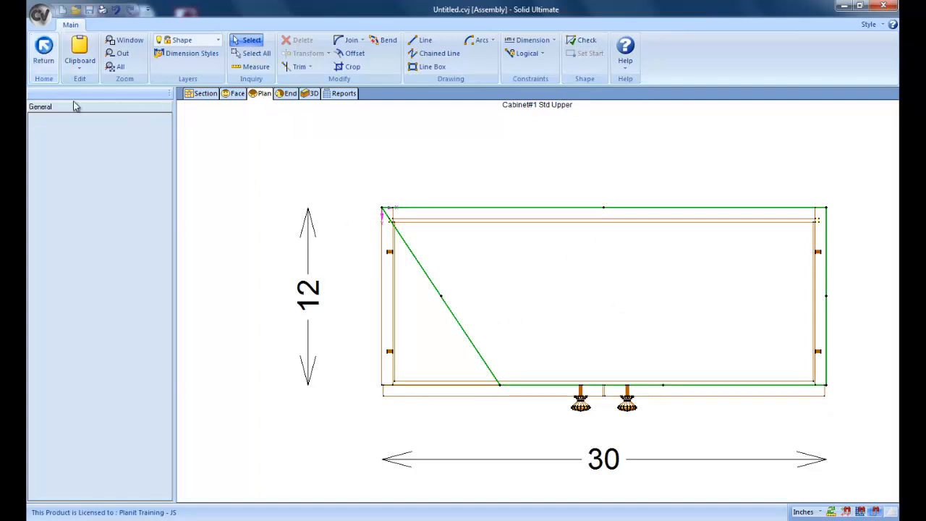
click(414, 297)
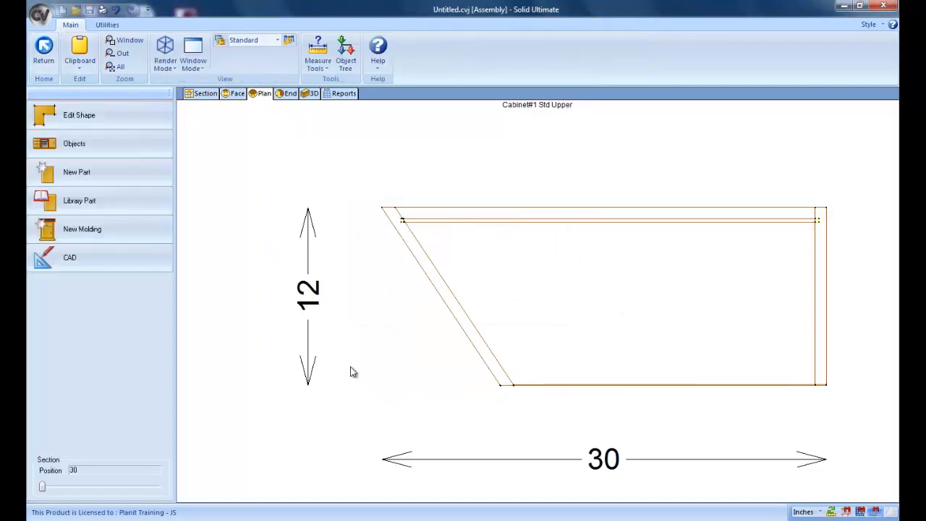
- Change the angled side of the upper cabinet from End to Face in the section view
click(204, 93)
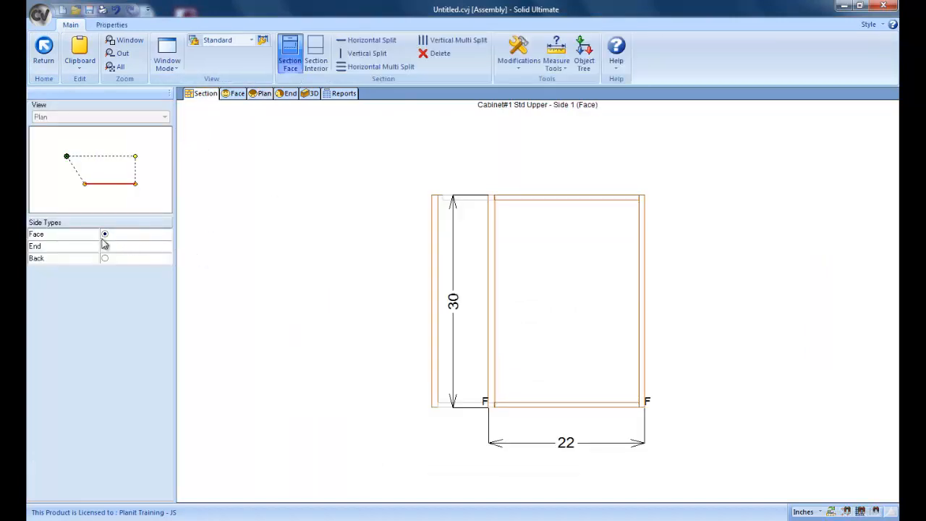
click(138, 175)
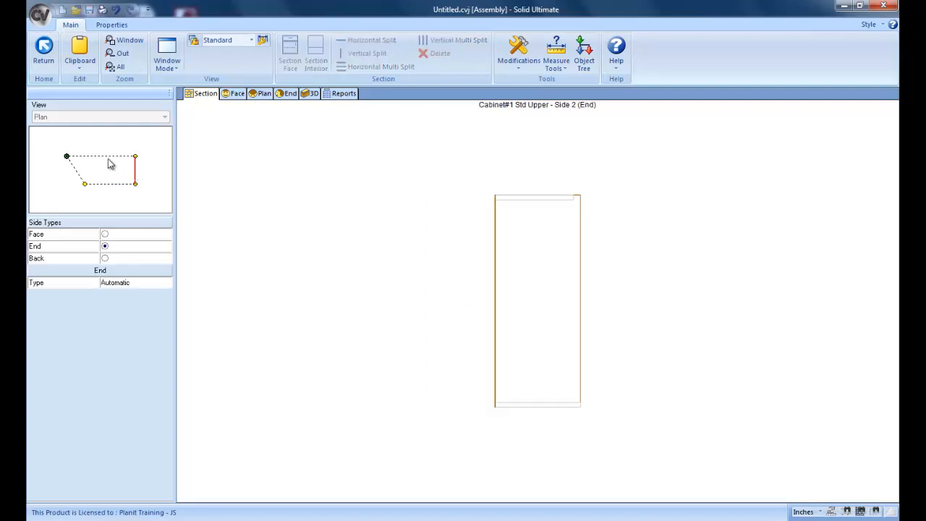
click(109, 157)
click(80, 177)
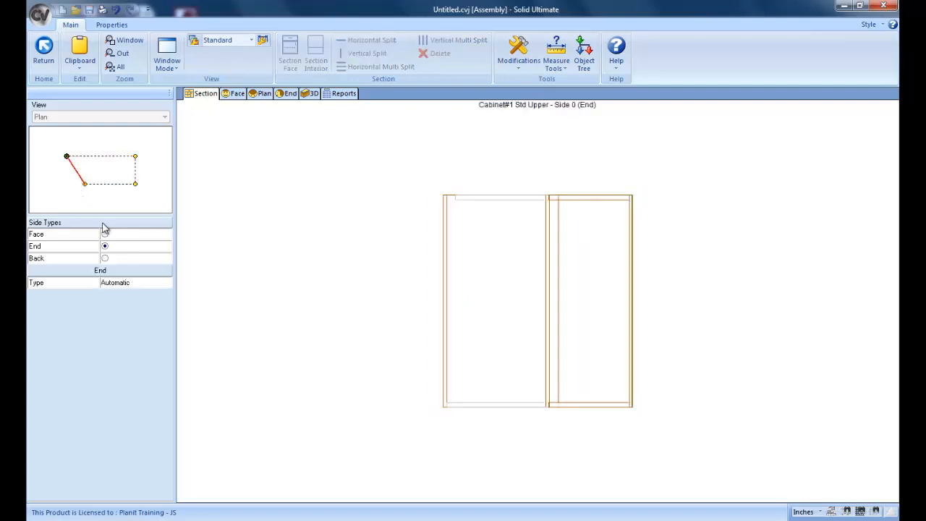
click(105, 234)
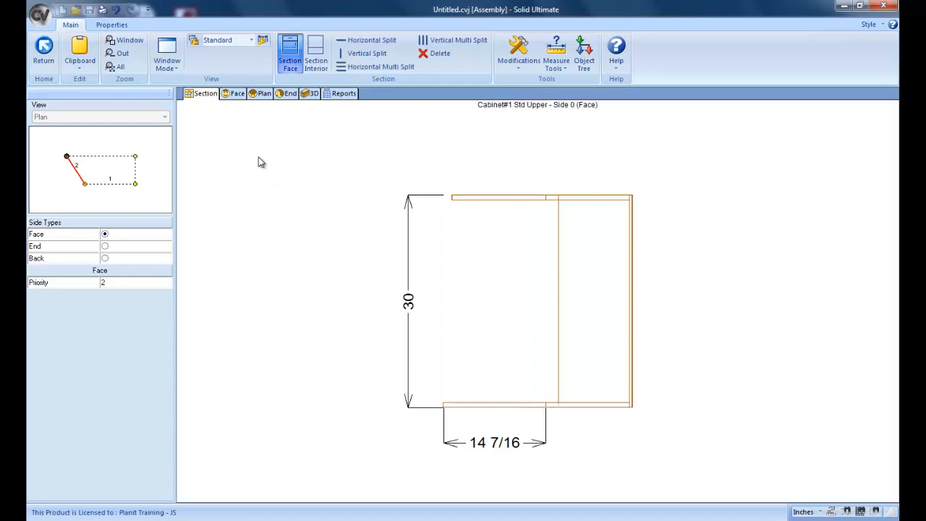
- Fill the opening of the angled face with a single door
click(472, 297)
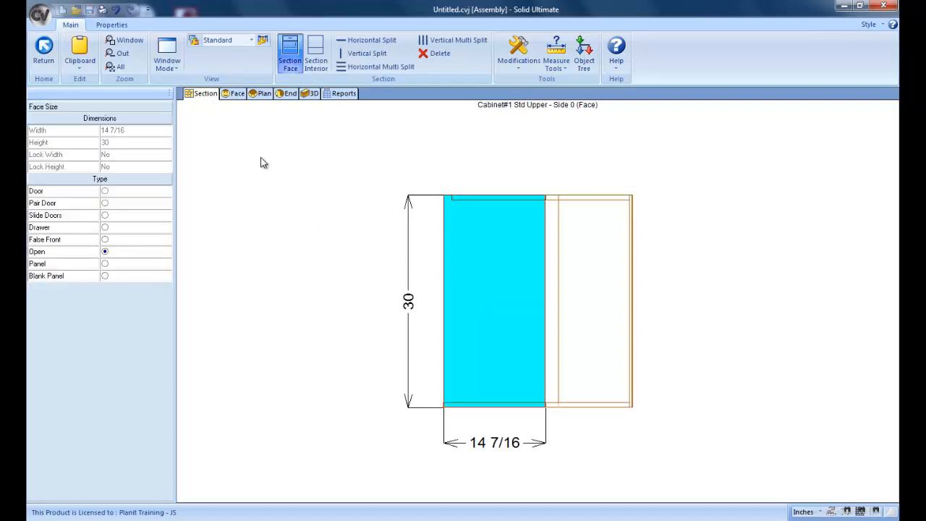
click(105, 192)
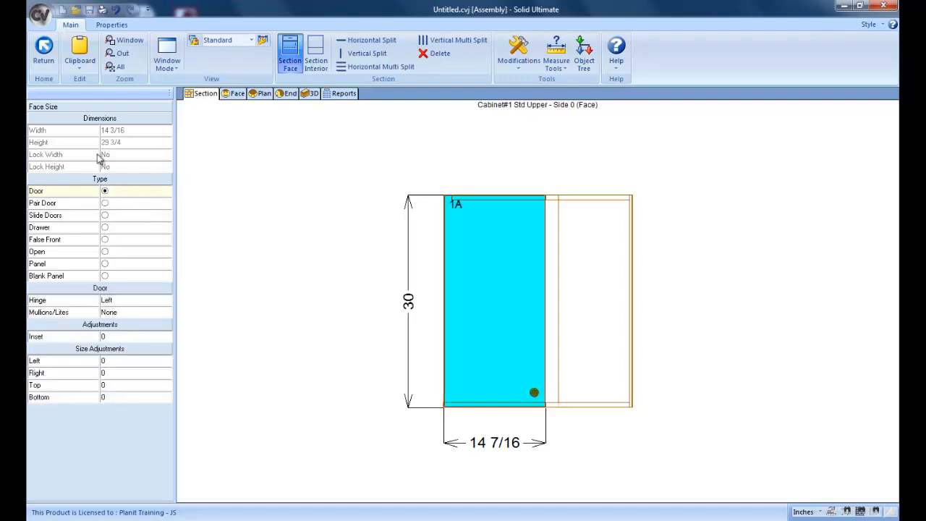
click(44, 51)
- Fill the opening of the 22-inch front face with a pair of doors
click(123, 187)
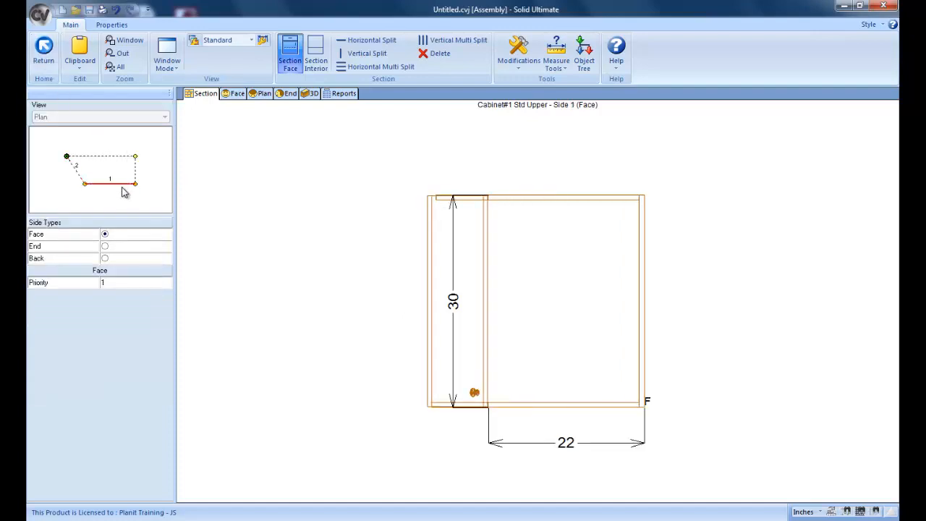
click(525, 274)
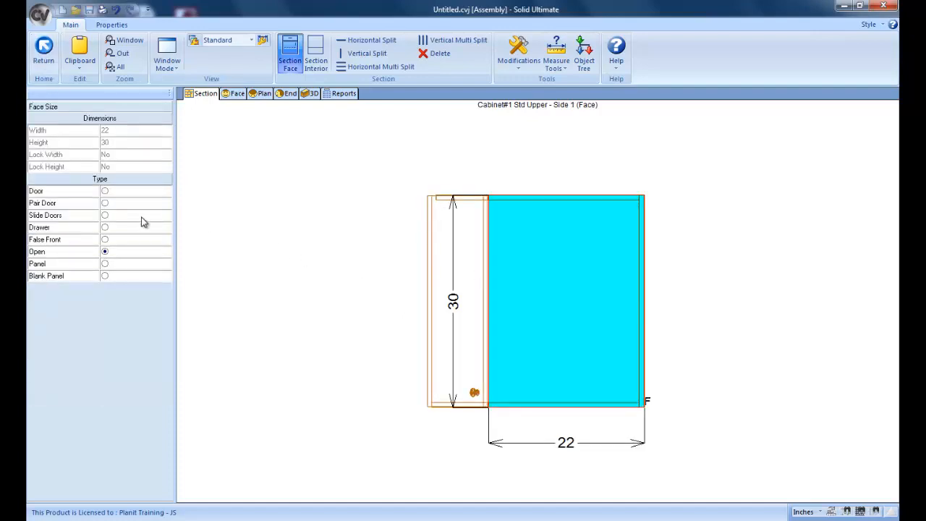
click(105, 203)
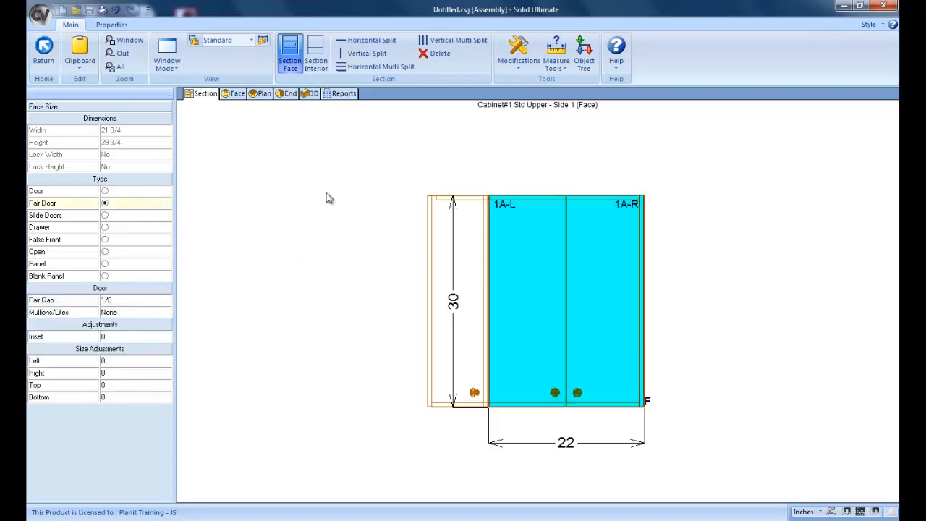
- Inspect the angled and front doors of the upper cabinet in 3D, then return to its section view
click(312, 94)
drag(296, 173, 414, 275)
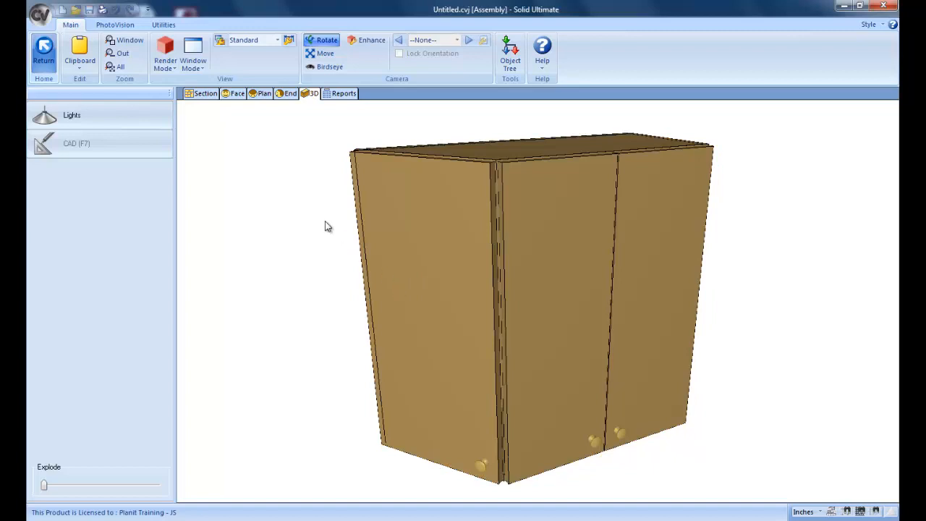
click(204, 93)
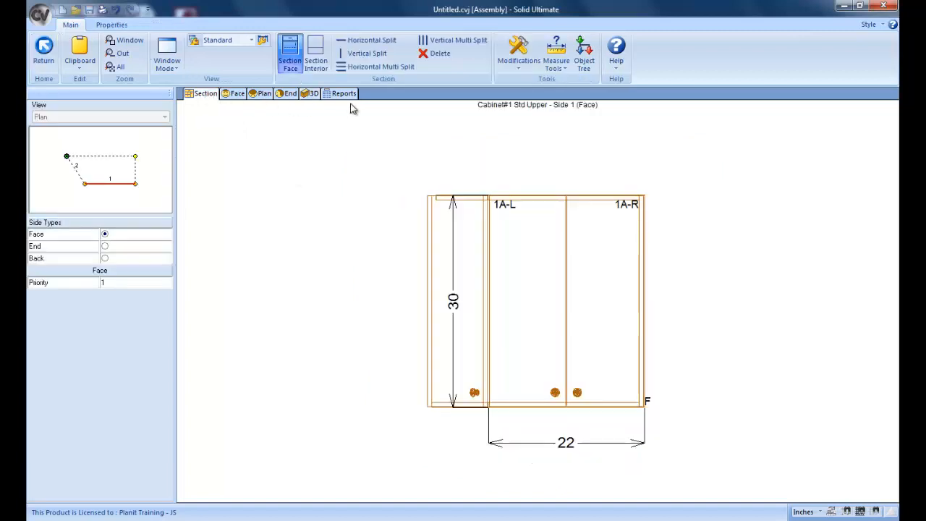
- Split the interior of the 22-inch front section vertically with a partition and set its relative position to Left
click(316, 55)
click(526, 265)
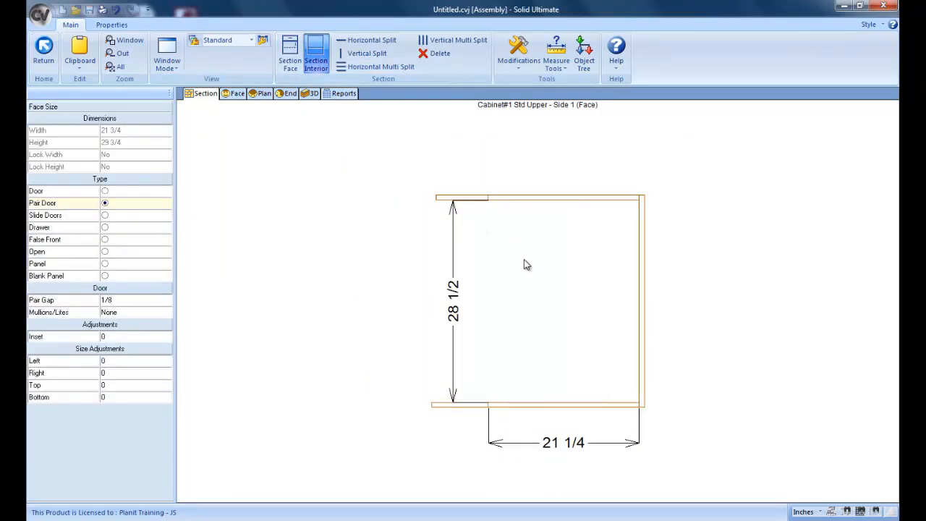
click(367, 53)
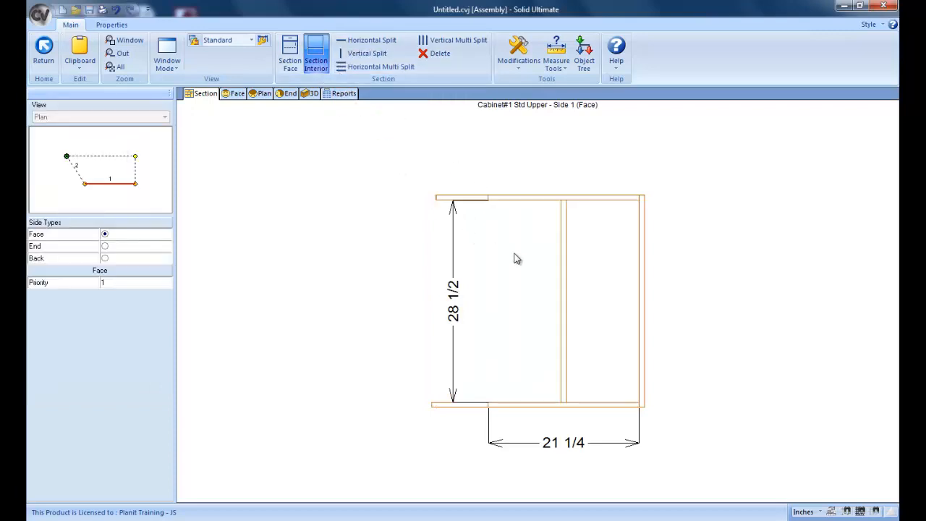
click(564, 267)
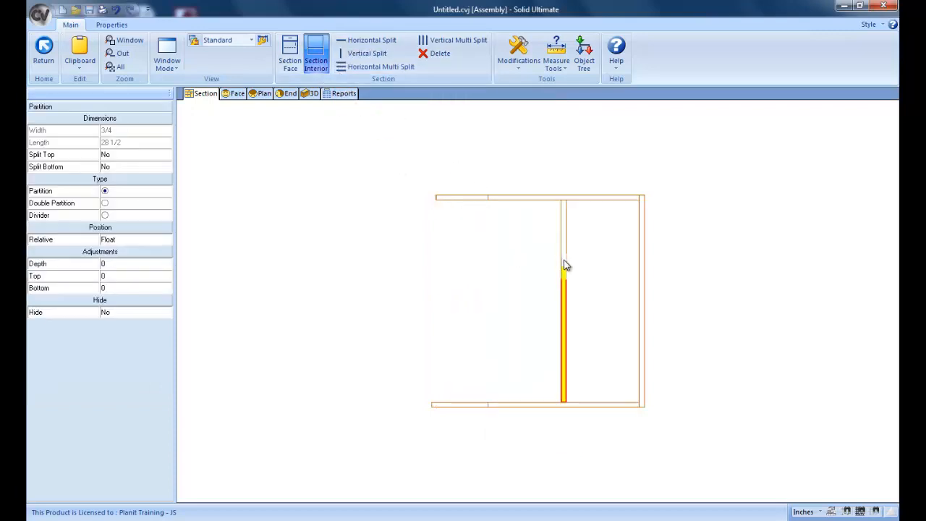
click(168, 243)
click(165, 254)
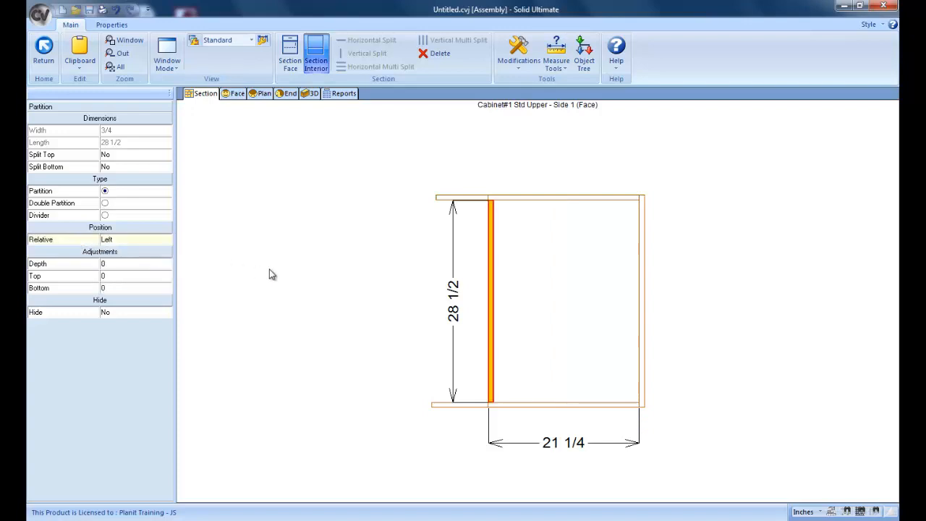
- Examine the partition behind the cabinet doors in 3D using wire mode, then return to the section view
click(313, 94)
drag(384, 210, 282, 175)
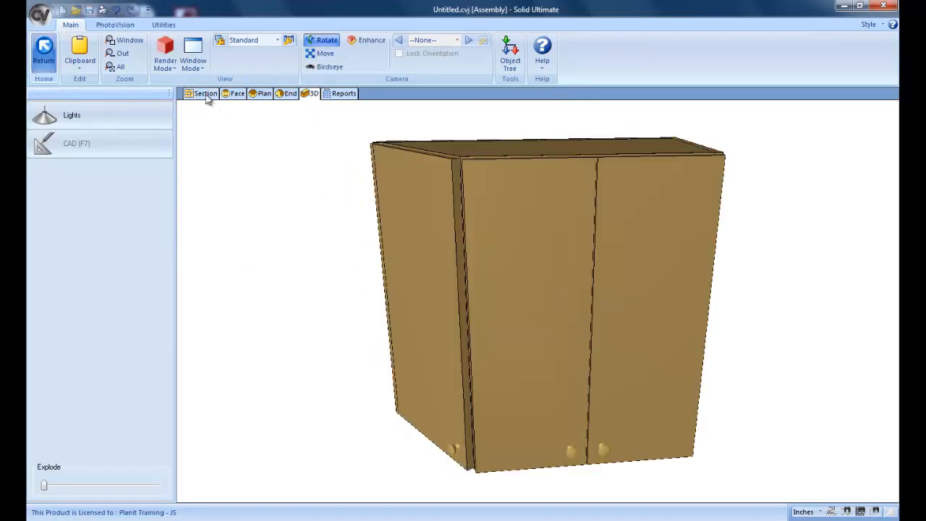
click(165, 65)
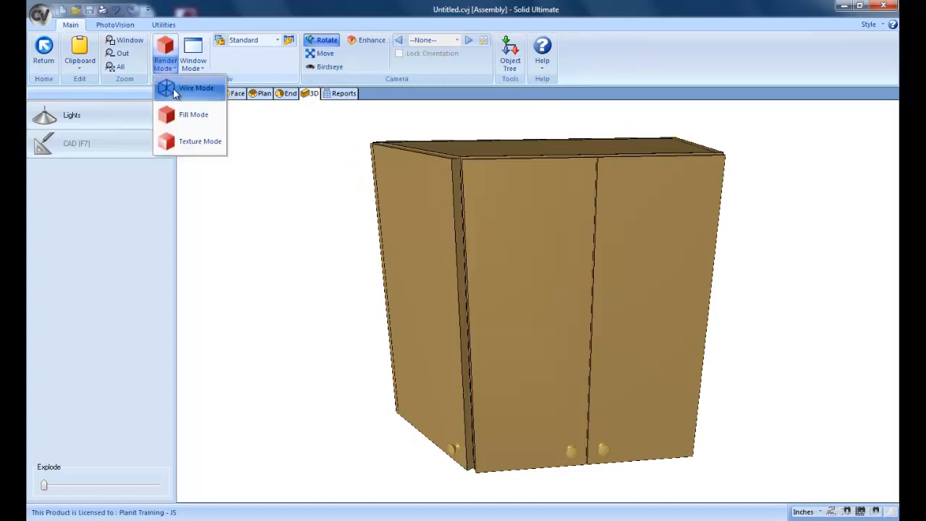
click(196, 89)
drag(277, 201, 435, 247)
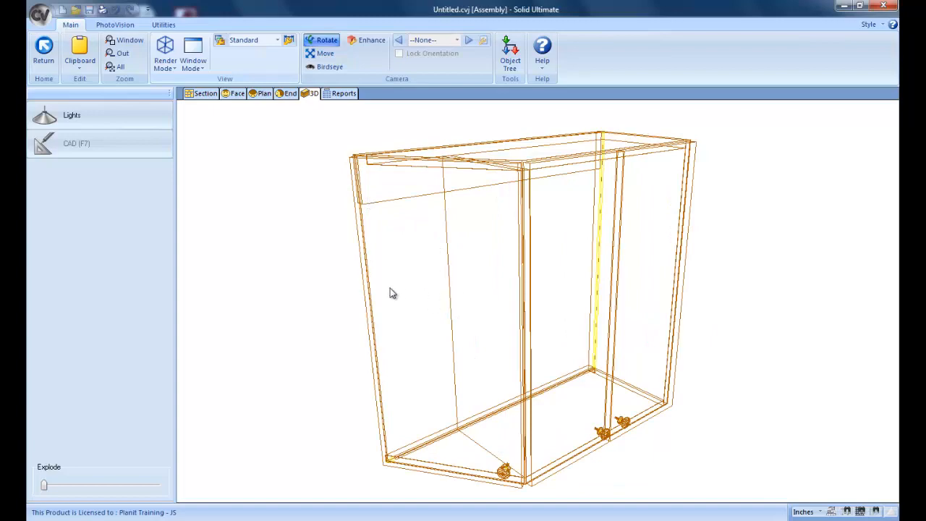
drag(395, 294, 282, 267)
click(203, 96)
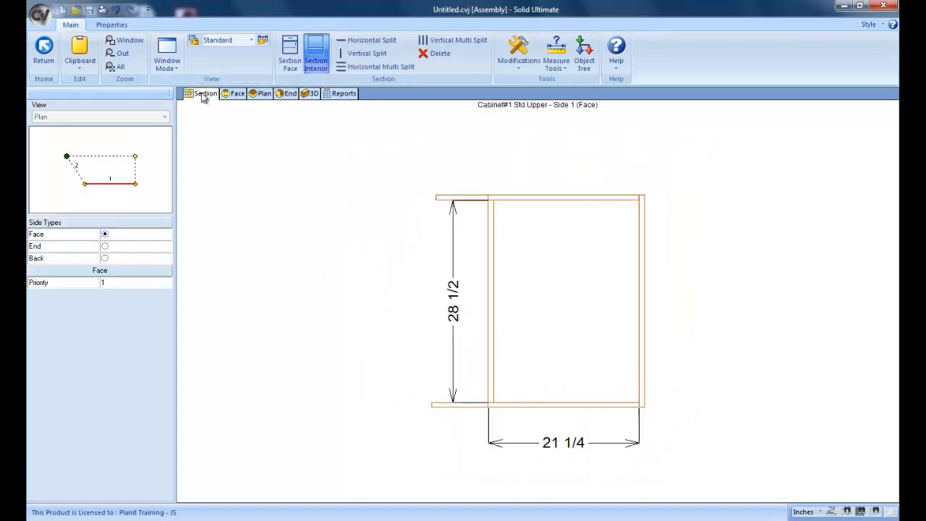
- Add a shelf to the interior opening beside the partition with a horizontal split and check it in 3D
click(521, 282)
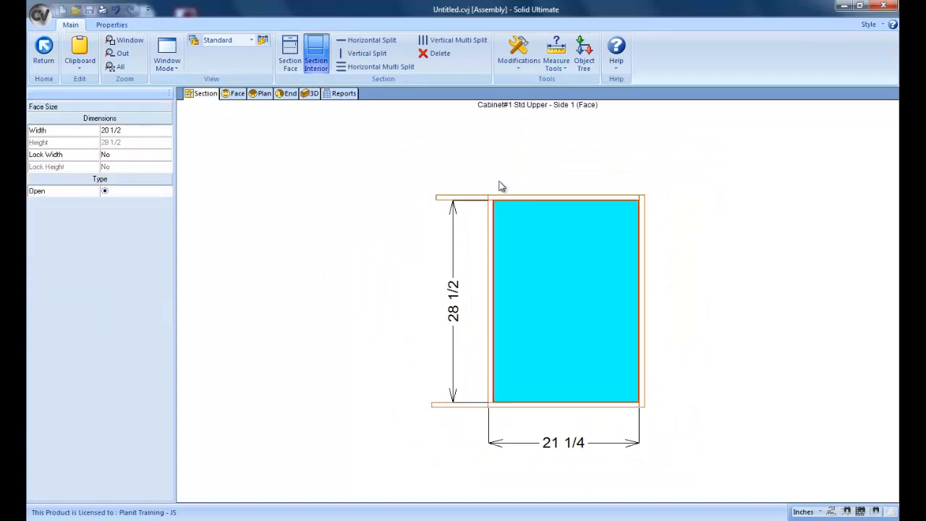
click(355, 41)
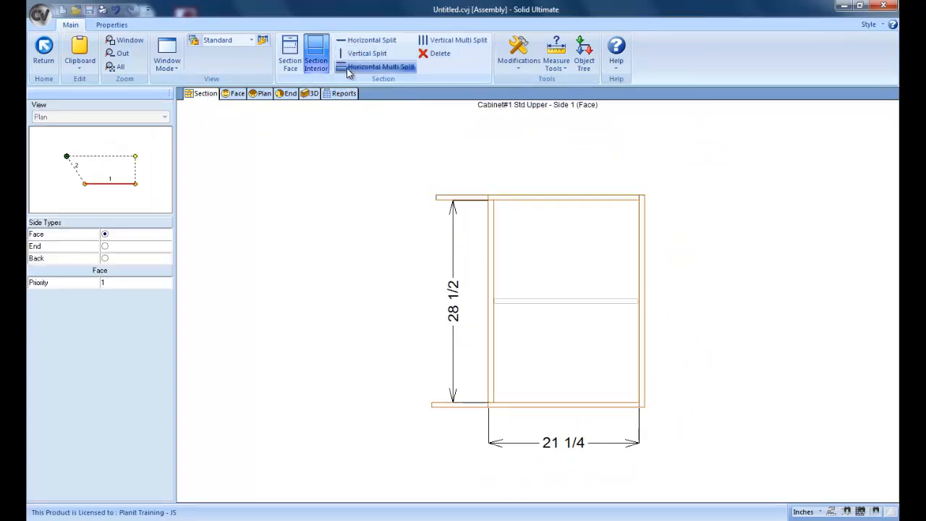
click(311, 93)
drag(335, 200, 542, 311)
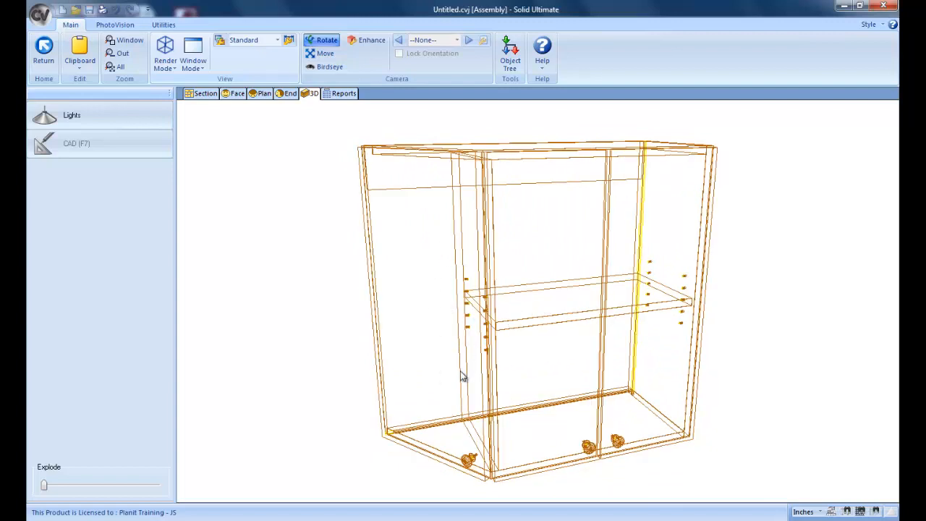
drag(449, 242, 355, 265)
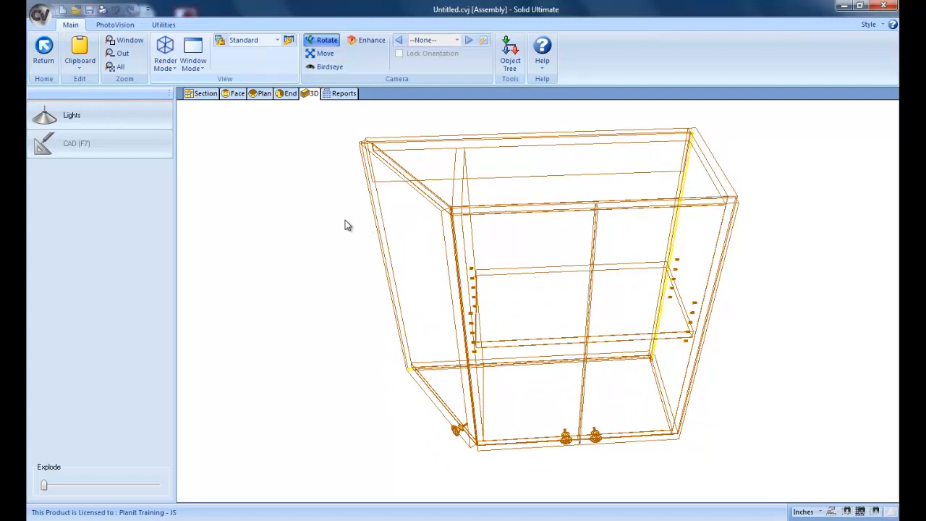
- Return to the room plan and delete the angled upper cabinet from wall 2
click(43, 47)
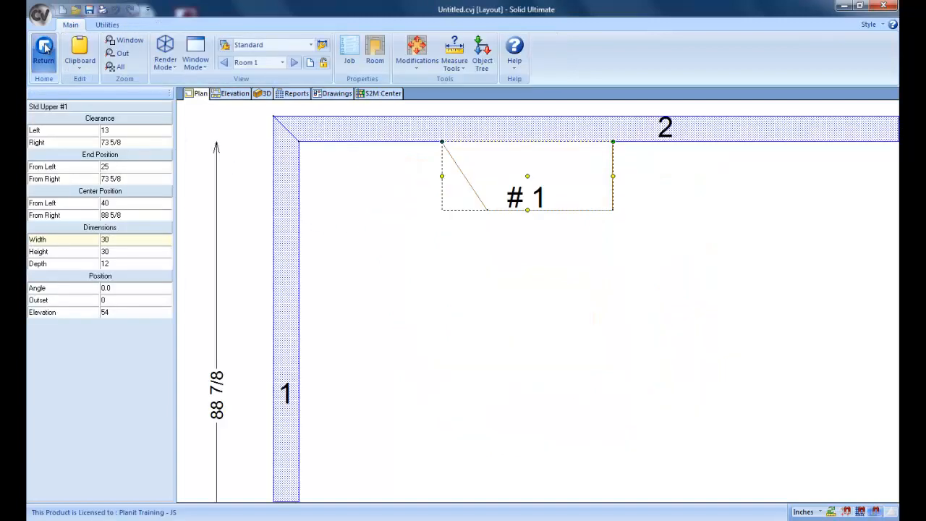
right_click(494, 161)
click(494, 179)
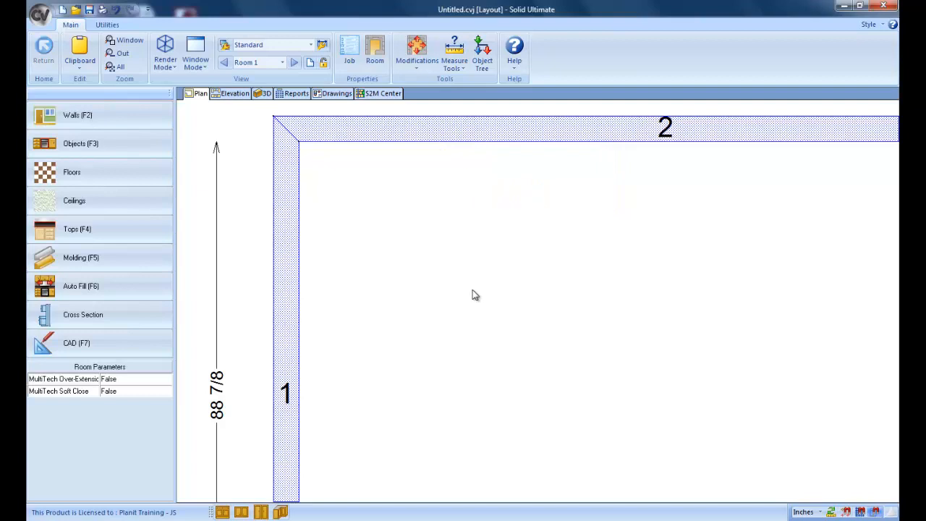
- Open the elevation of wall 2 and place a standard upper cabinet 18 inches from the wall's left end
click(360, 133)
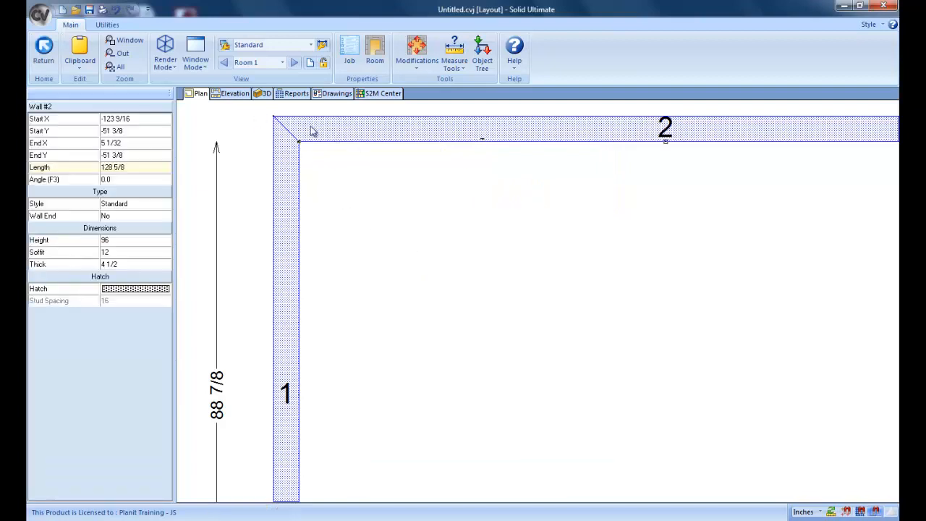
click(236, 93)
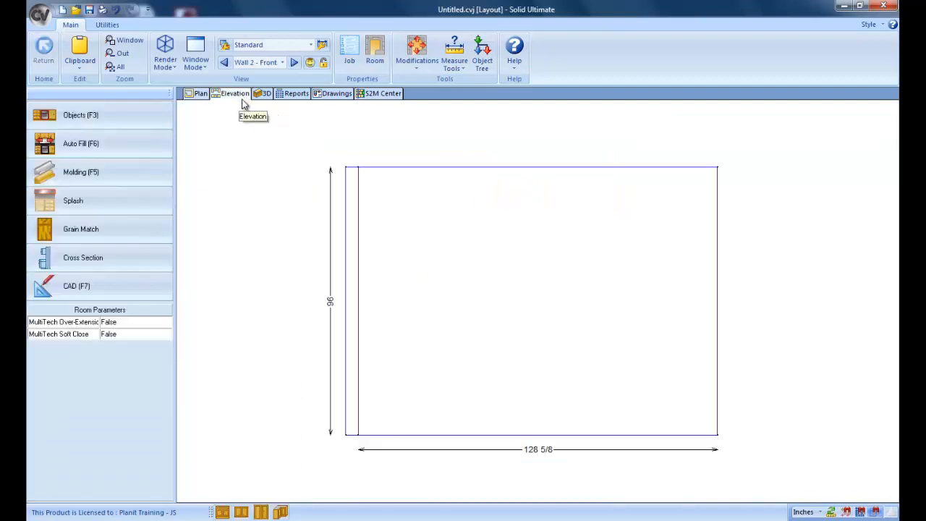
drag(241, 511, 453, 243)
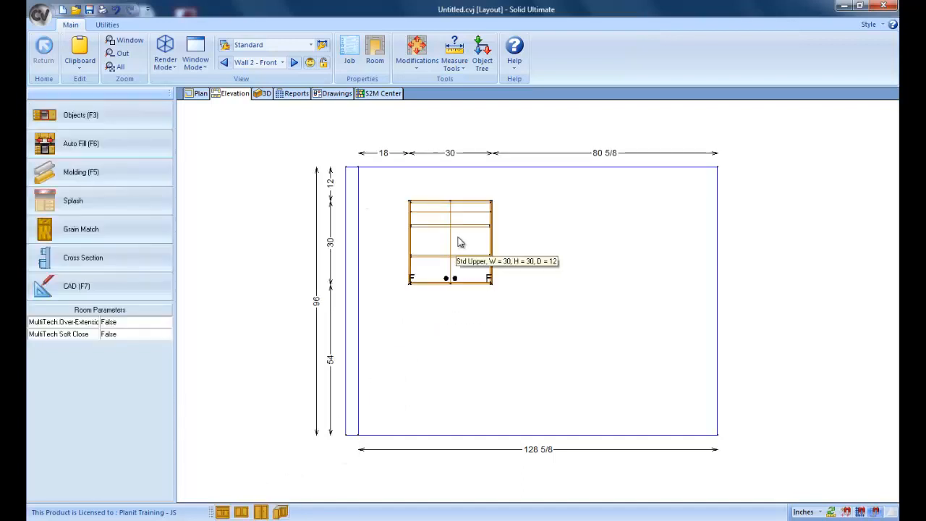
- Copy the standard upper cabinet twice to form a row of three adjoining 30-inch uppers
right_click(458, 244)
click(436, 245)
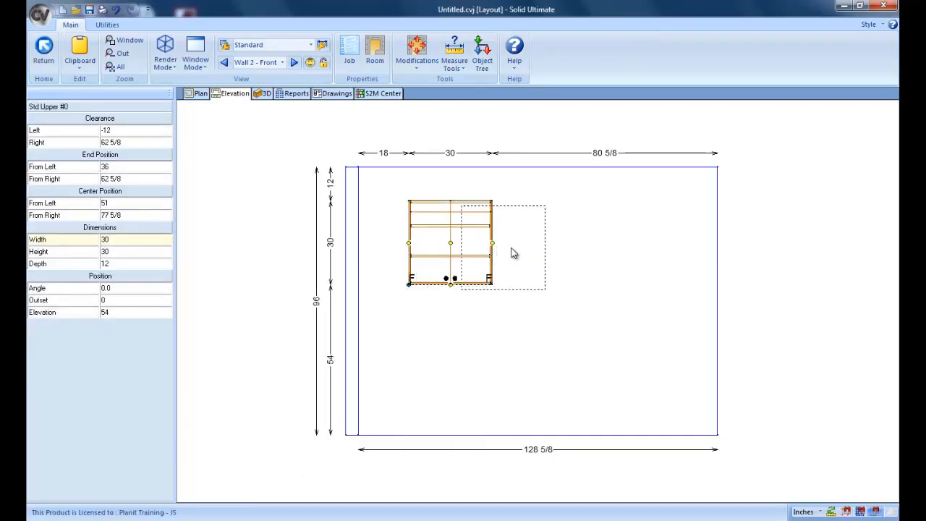
click(566, 251)
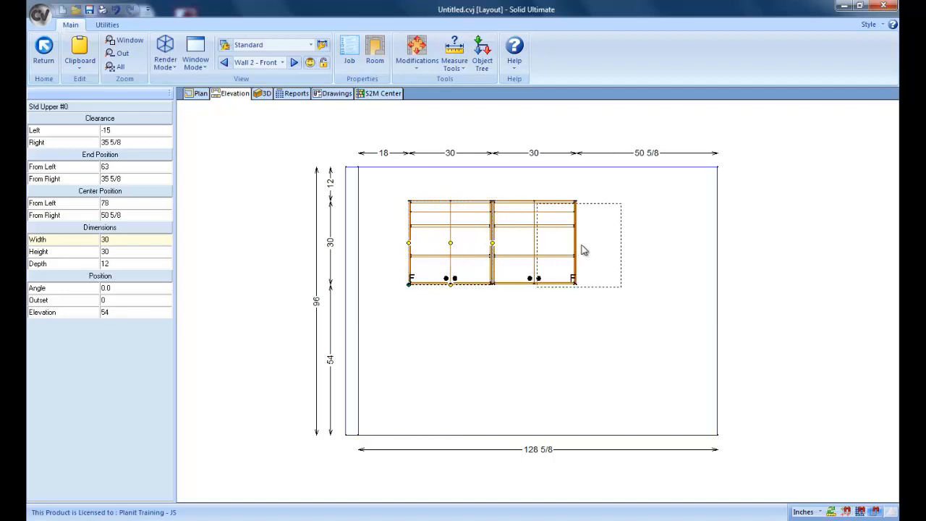
key(Escape)
click(599, 350)
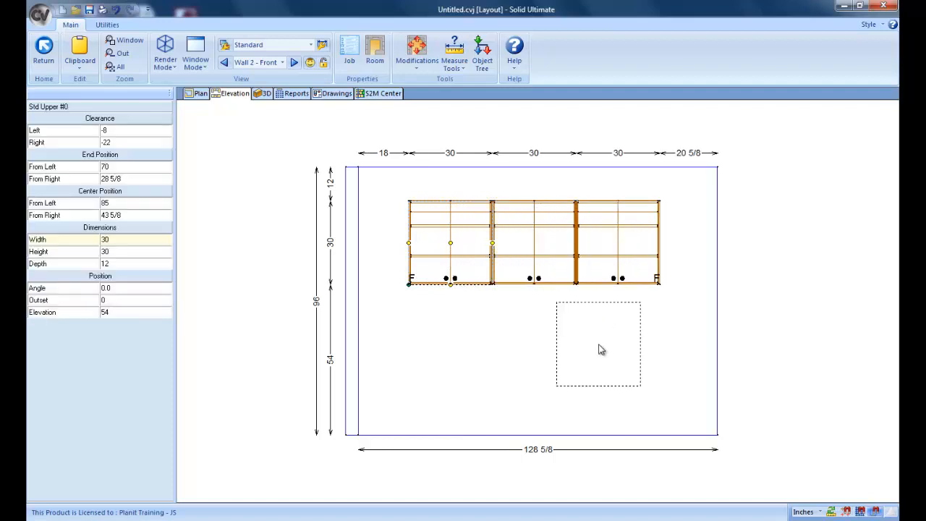
- Set the middle upper cabinet's height to 15 inches
click(167, 253)
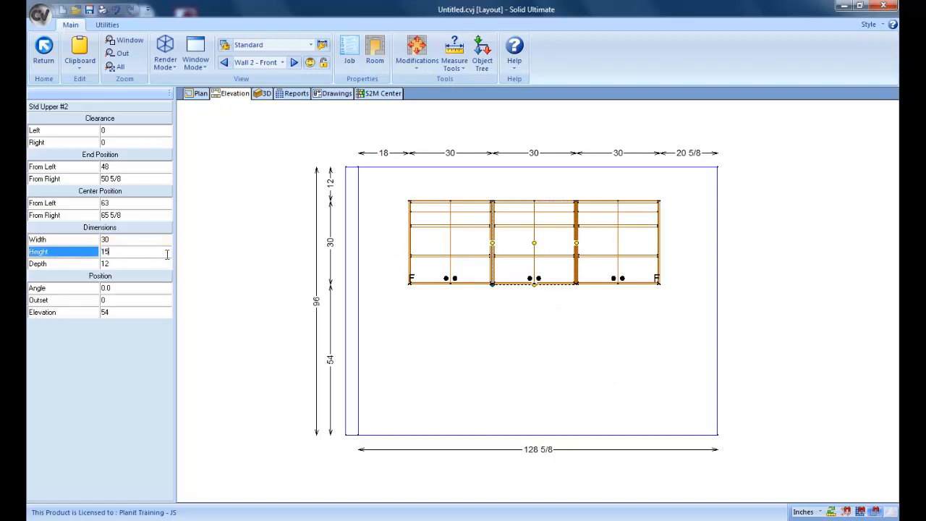
text(15)
key(Return)
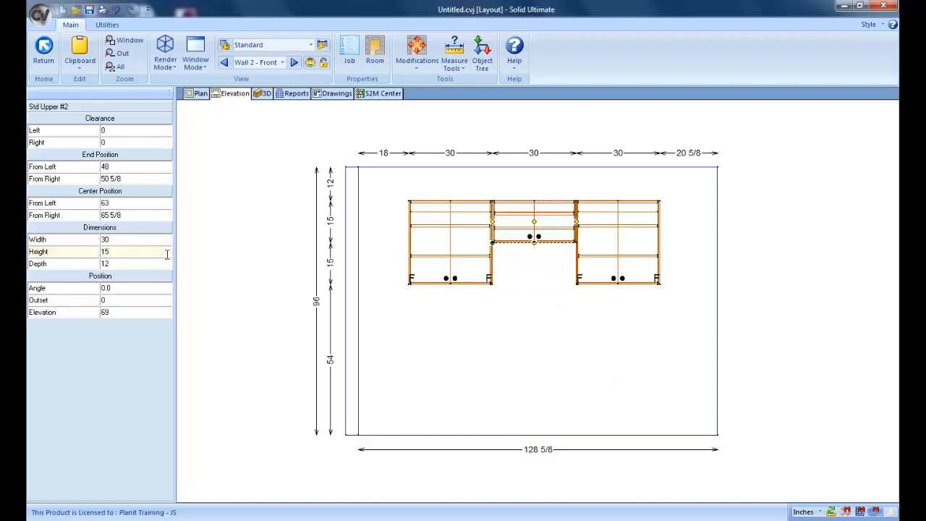
- Combine the three adjoining upper cabinets into a single cabinet
click(389, 286)
scroll(537, 274, up, 2)
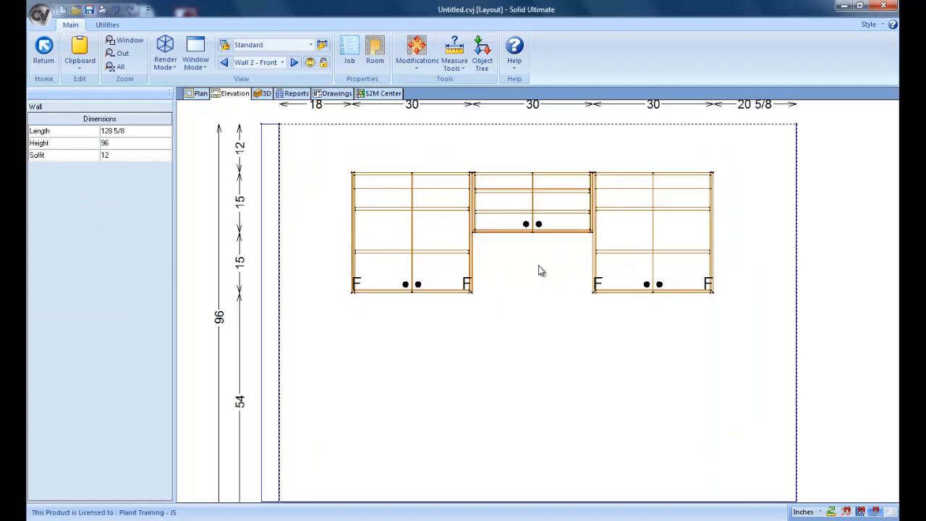
drag(327, 149, 727, 350)
click(209, 139)
drag(339, 151, 726, 325)
right_click(627, 235)
click(630, 255)
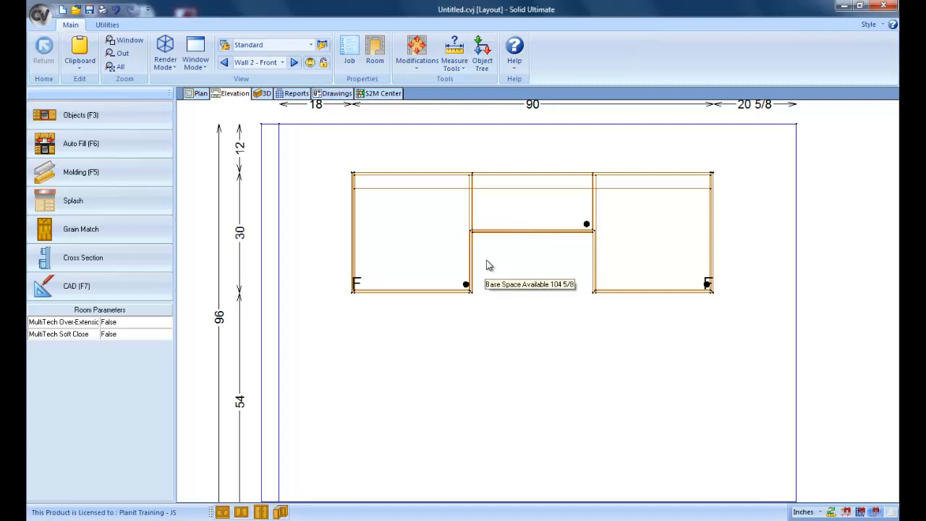
- Open the combined cabinet's shape for editing and add a 15-inch distance constraint to the left vertical edge of the notch
scroll(484, 243, up, 2)
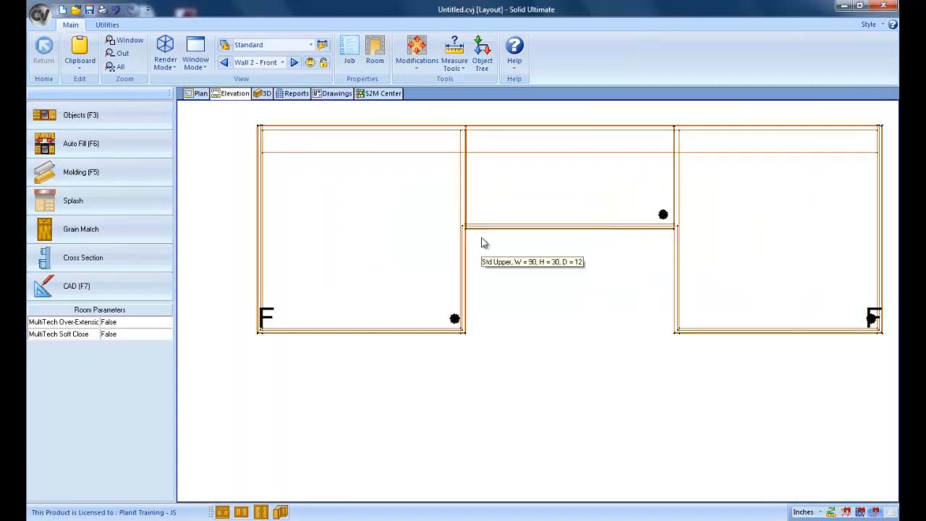
right_click(399, 232)
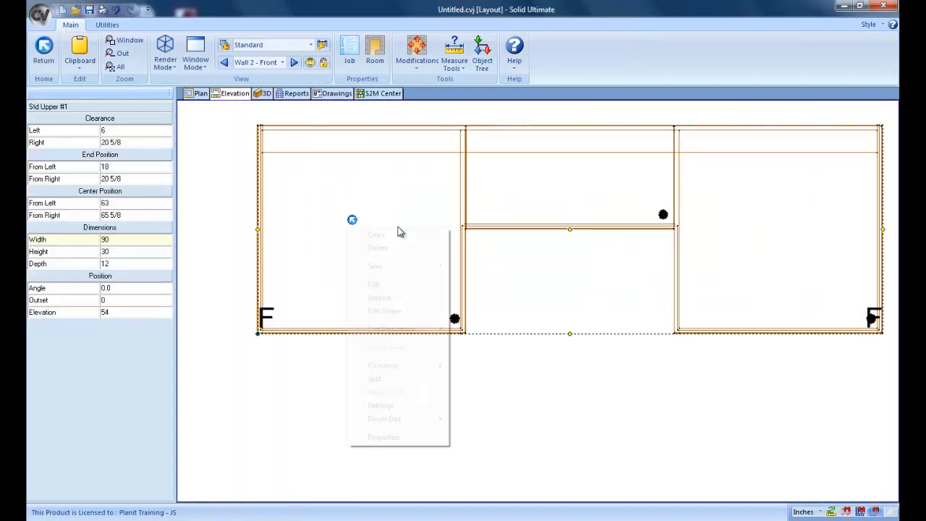
click(400, 311)
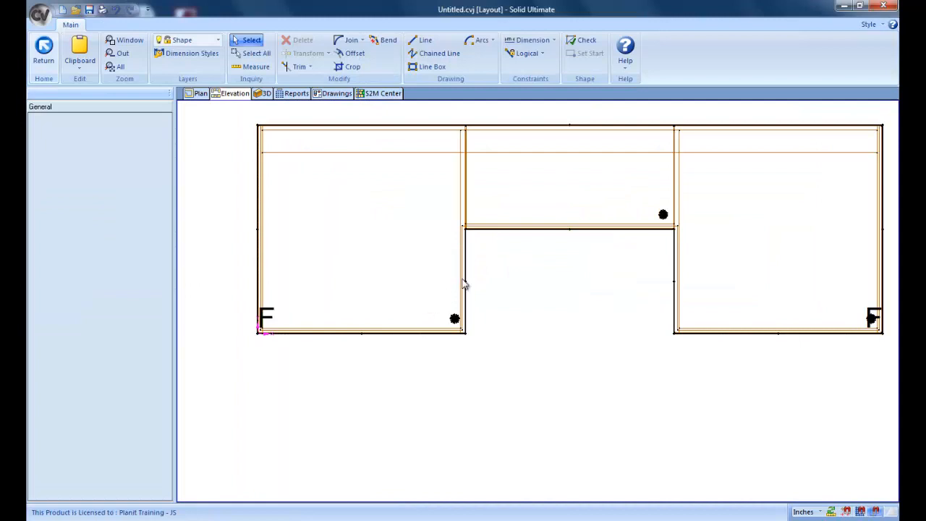
click(557, 44)
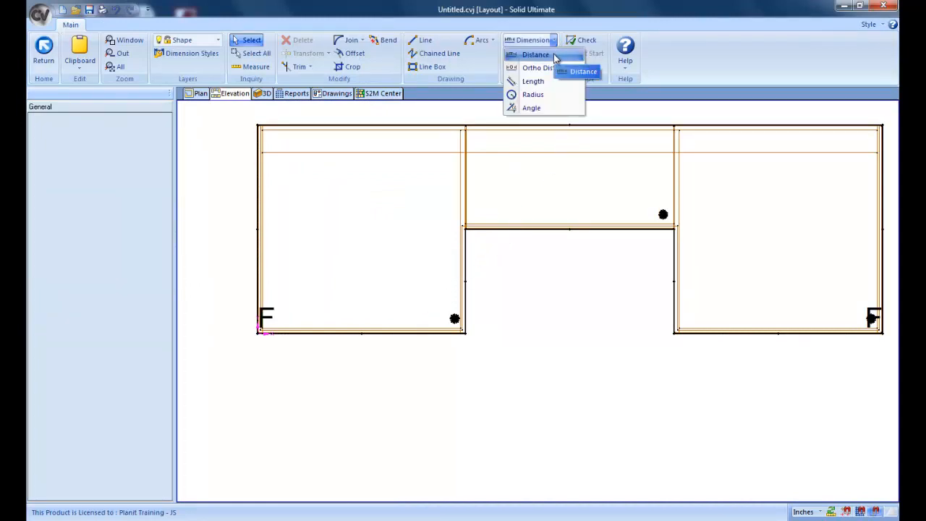
click(536, 55)
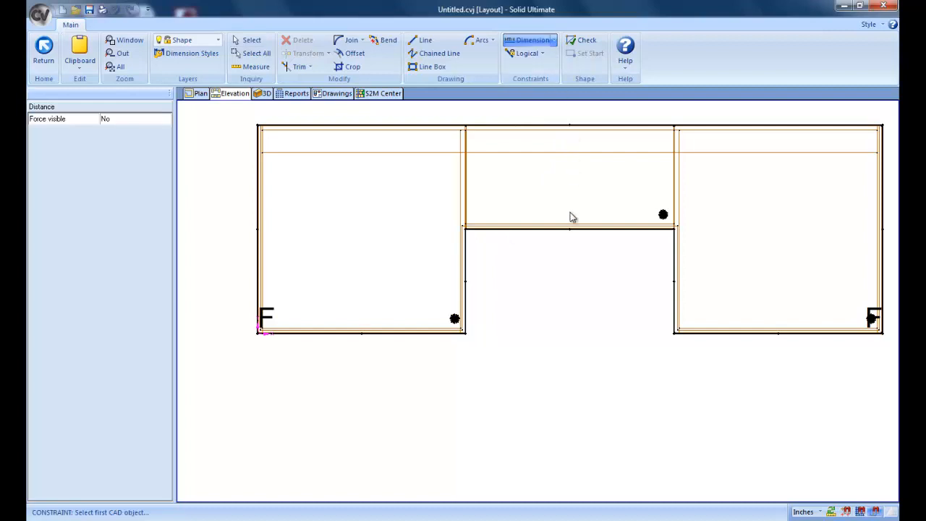
click(467, 230)
click(518, 334)
click(523, 368)
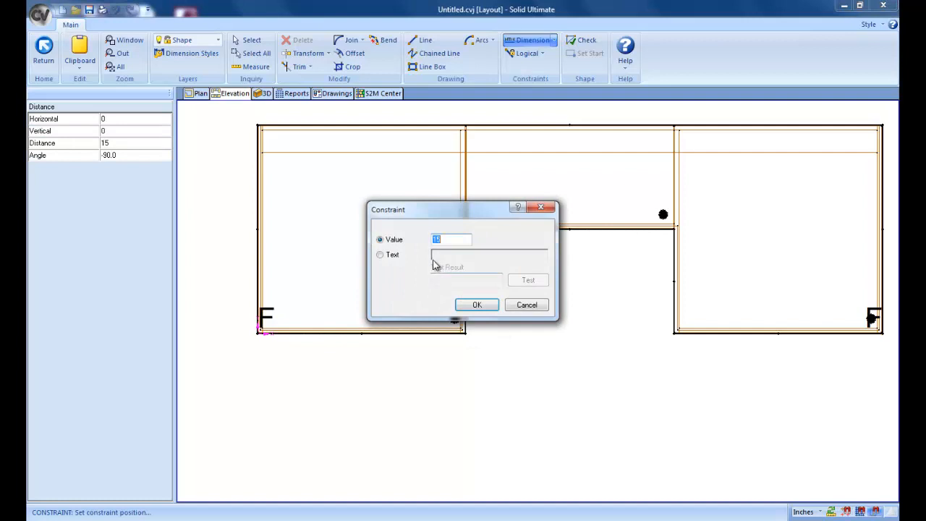
click(476, 306)
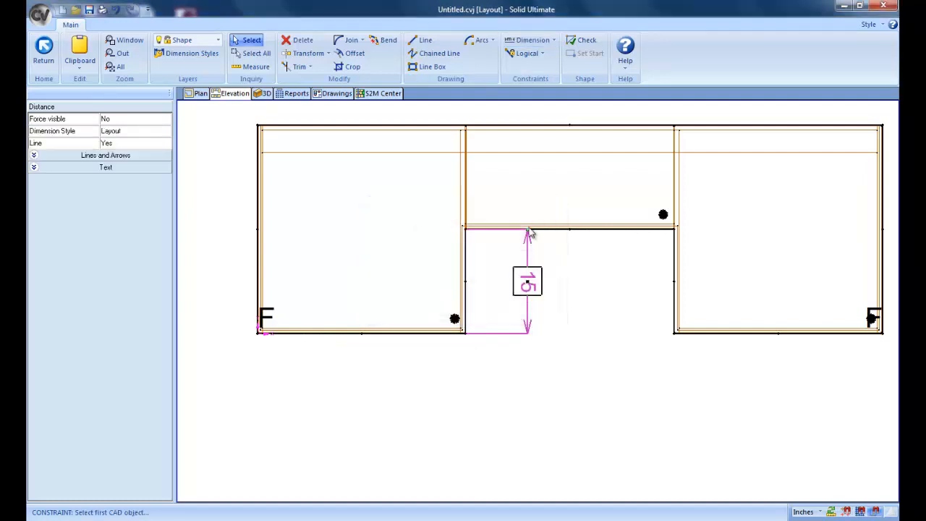
- Add a 15-inch distance constraint between the endpoints of the notch's right vertical edge
click(535, 40)
click(538, 52)
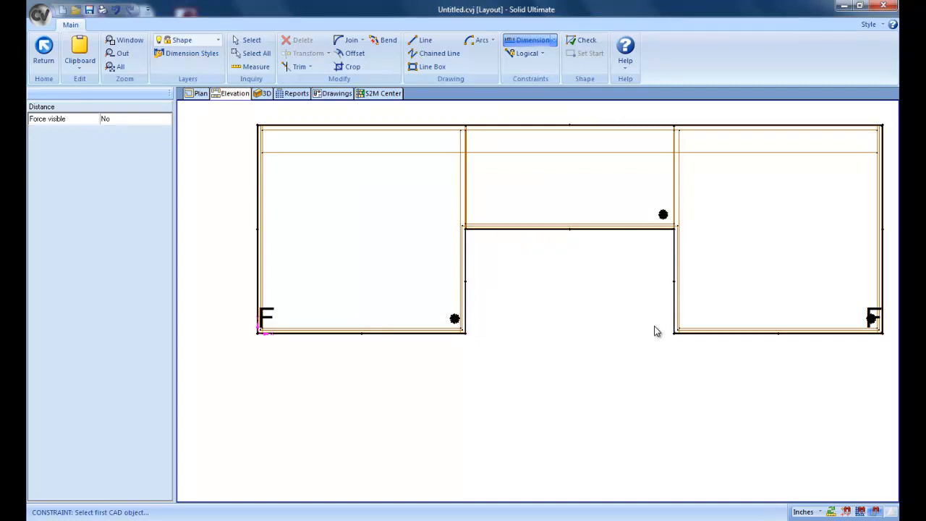
click(671, 233)
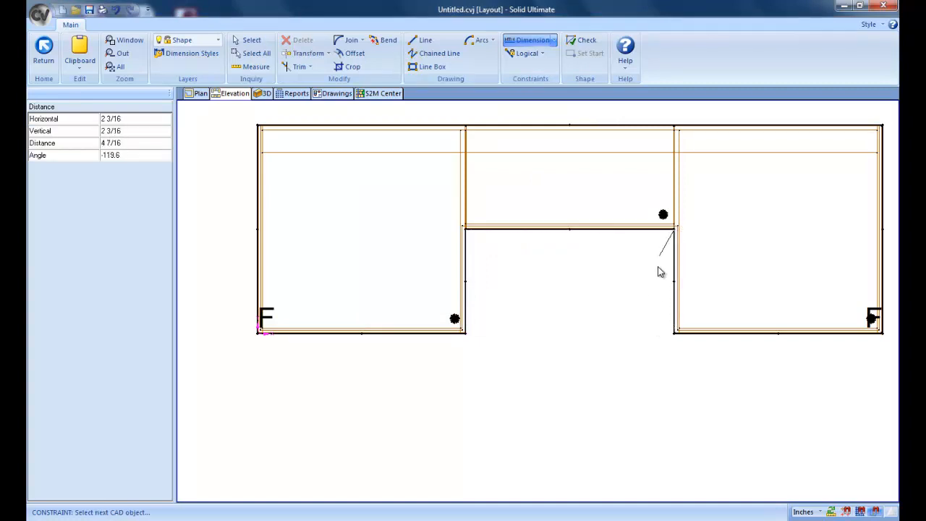
click(673, 332)
click(633, 339)
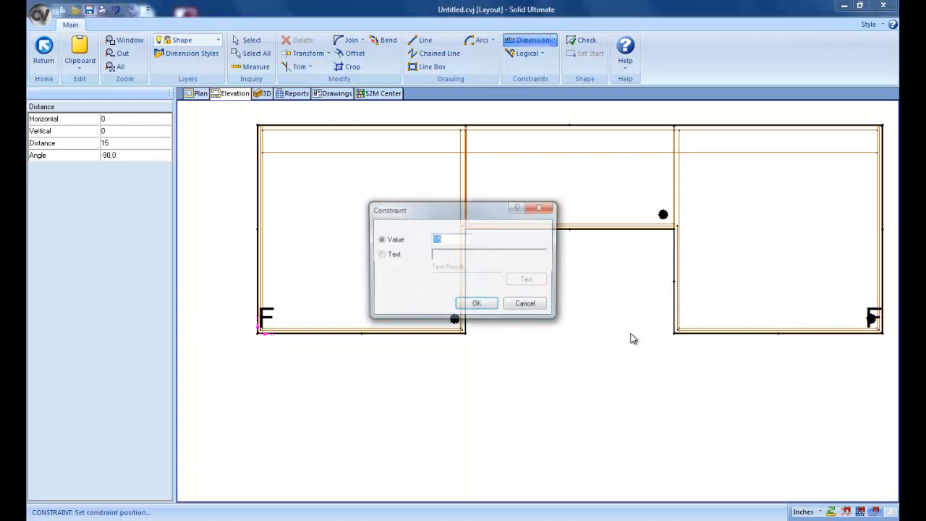
click(477, 305)
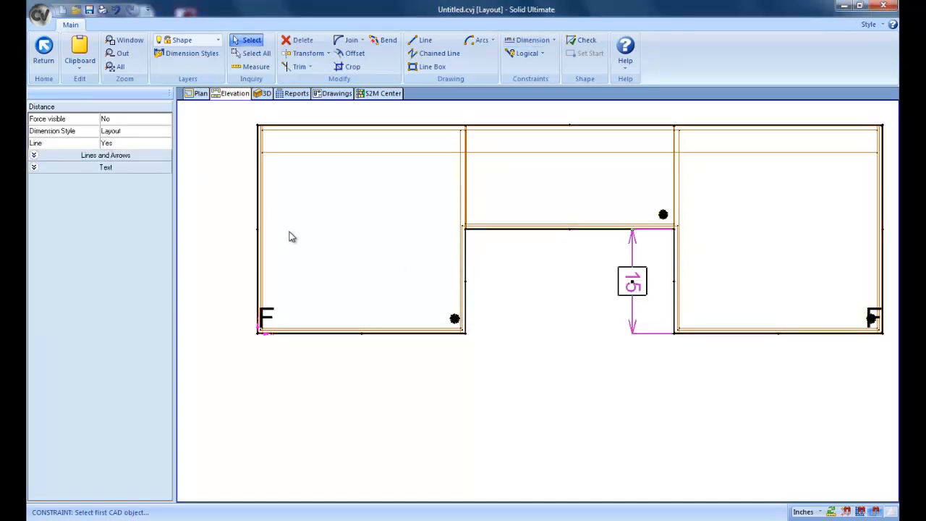
- Save the combined cabinet's new constrained shape, return to the elevation, and set the cabinet's height to 42 inches
click(45, 49)
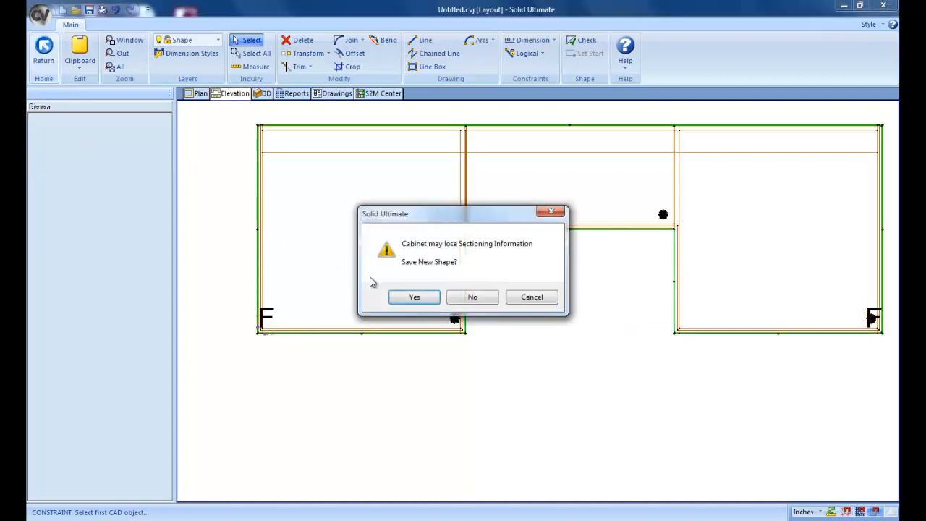
click(411, 300)
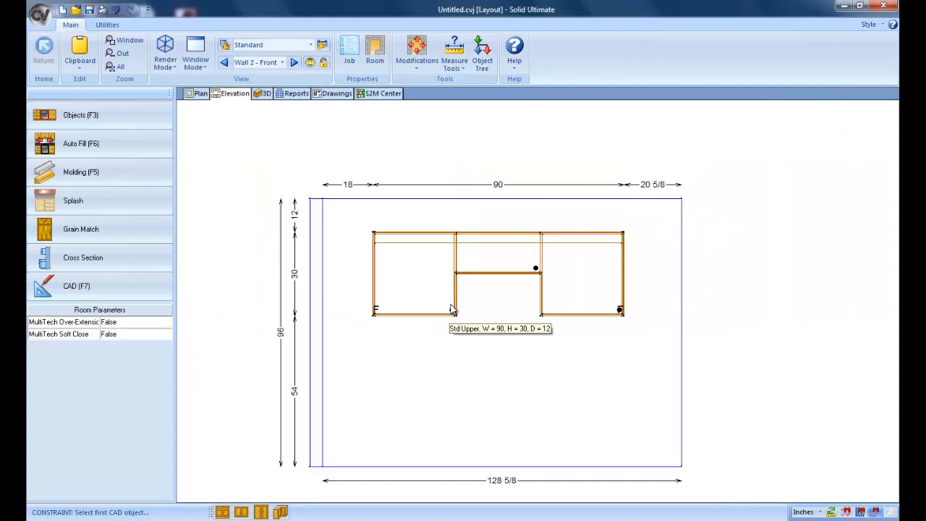
click(428, 304)
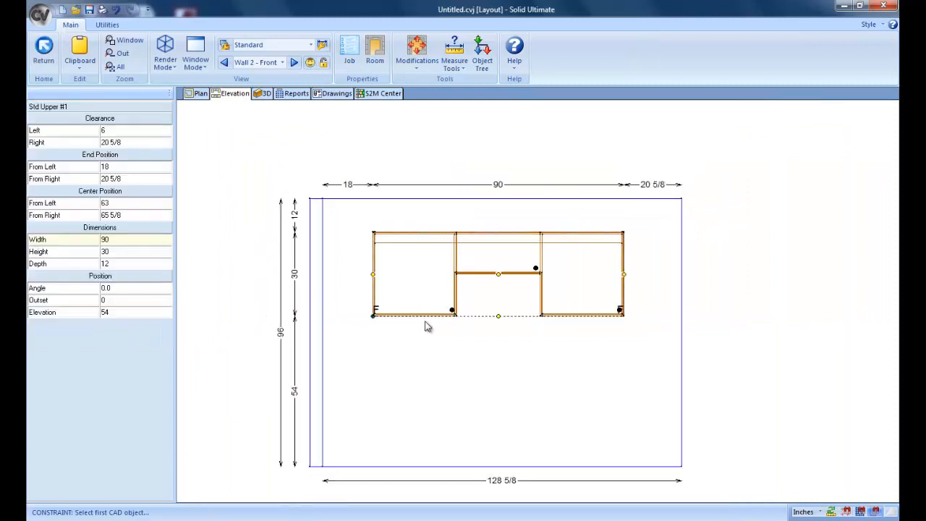
click(155, 251)
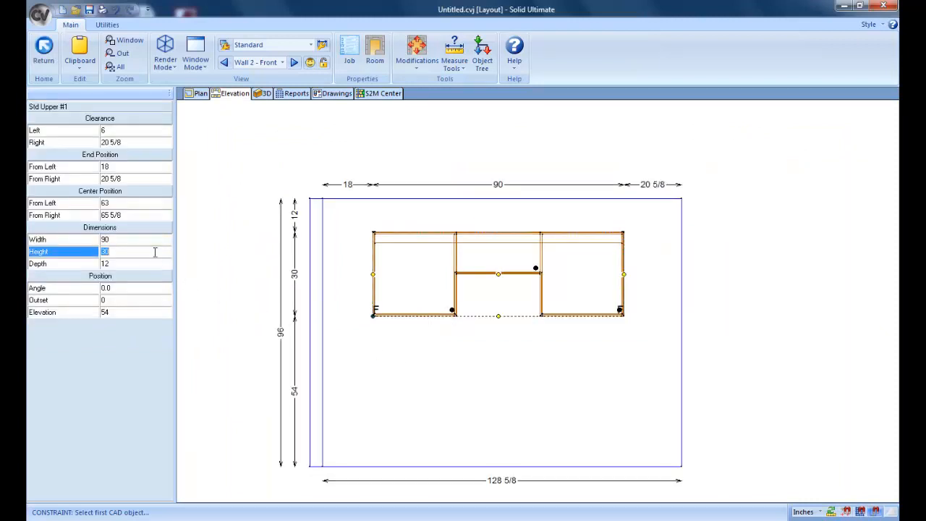
text(42)
key(Return)
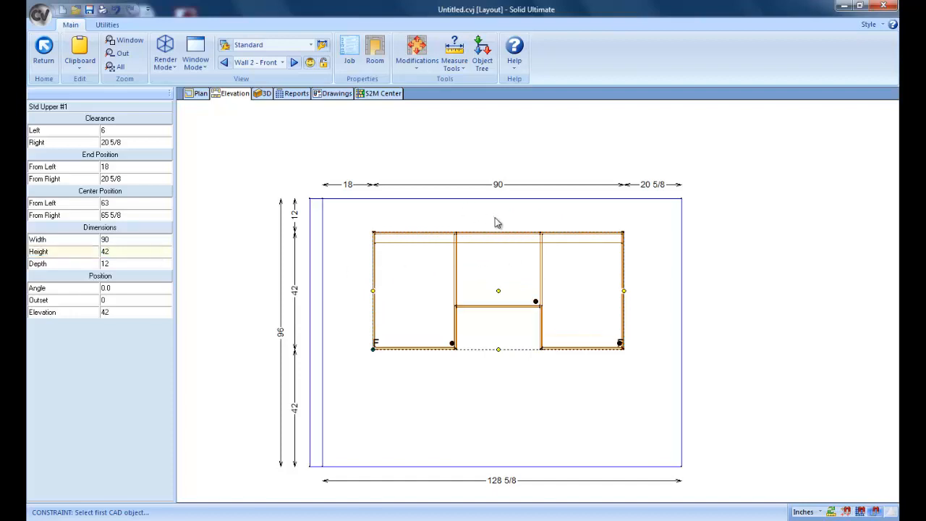
click(488, 404)
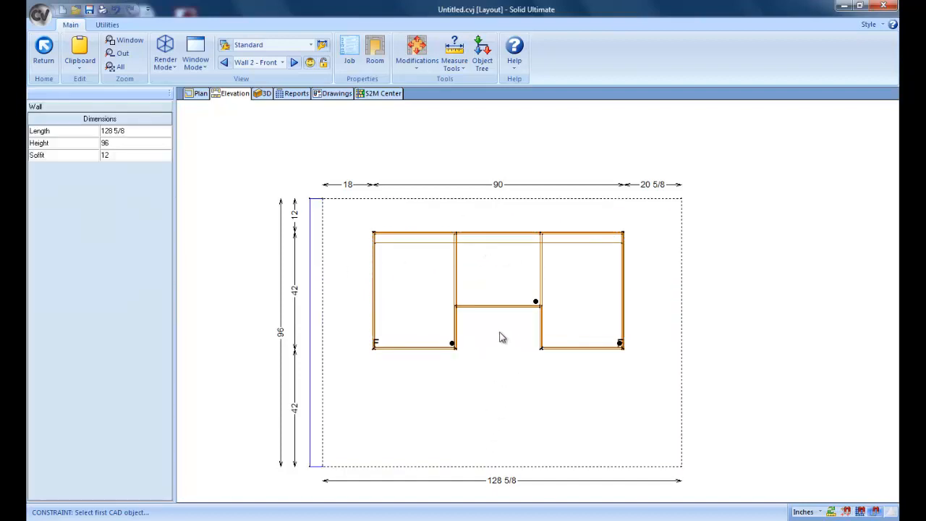
- Reopen the combined cabinet's shape to check the distance constraint on the notch's left vertical edge, and return to the wall elevation
scroll(443, 311, up, 3)
right_click(431, 314)
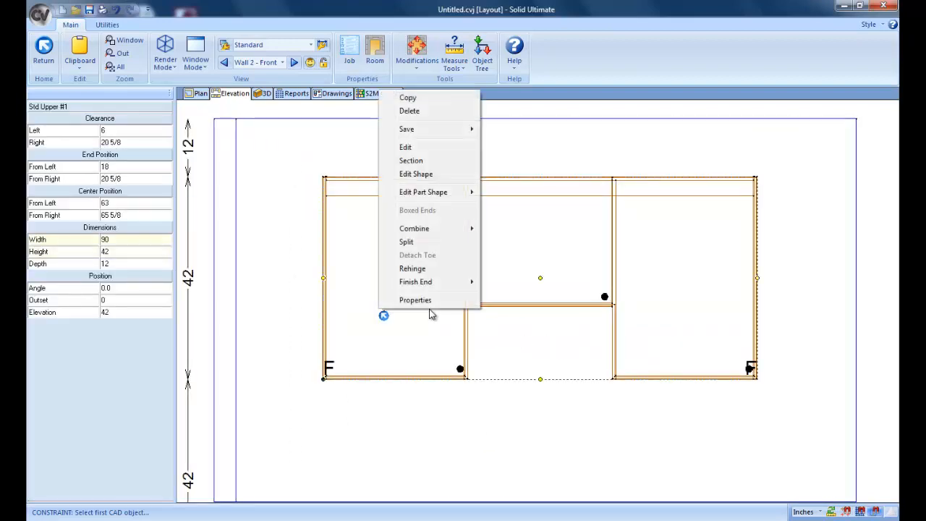
click(430, 175)
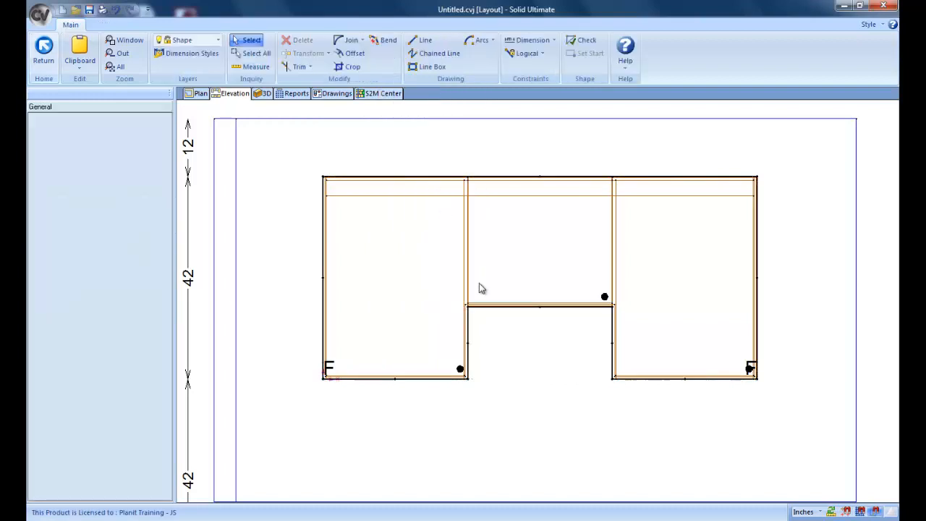
click(467, 343)
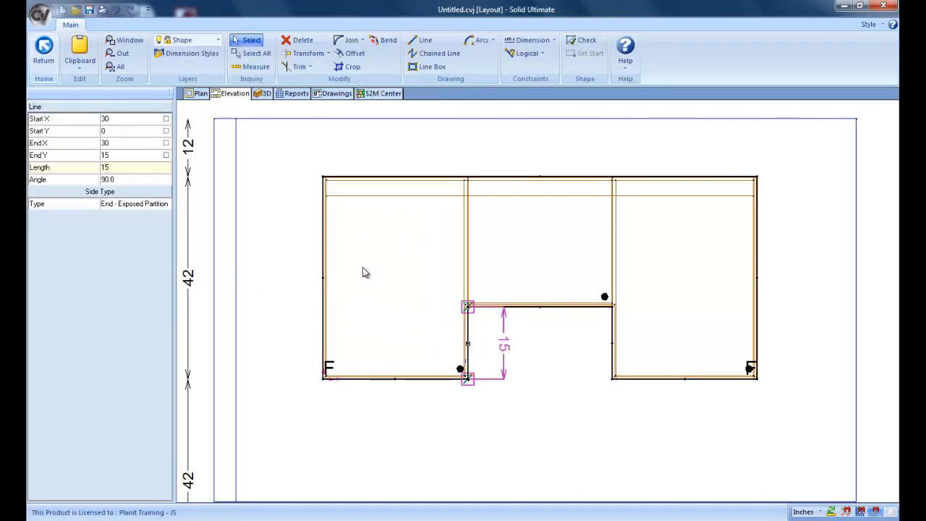
click(45, 55)
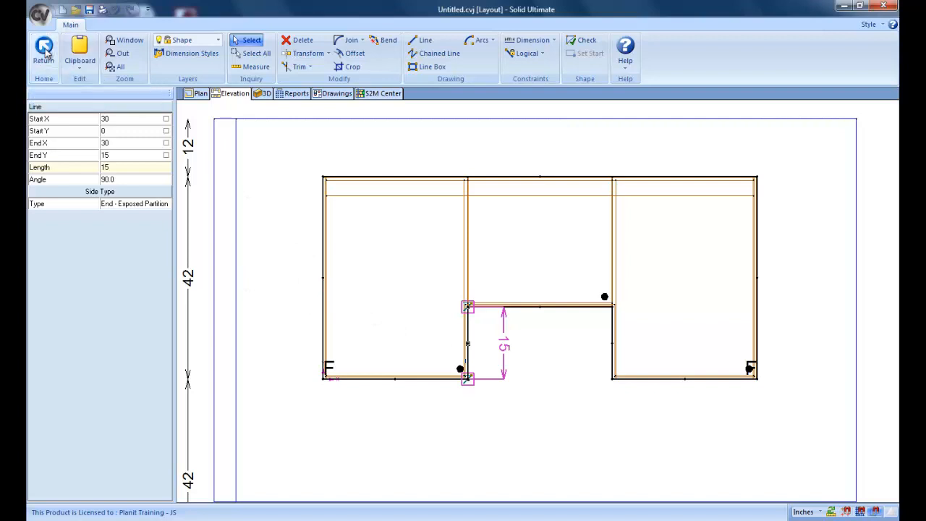
click(282, 220)
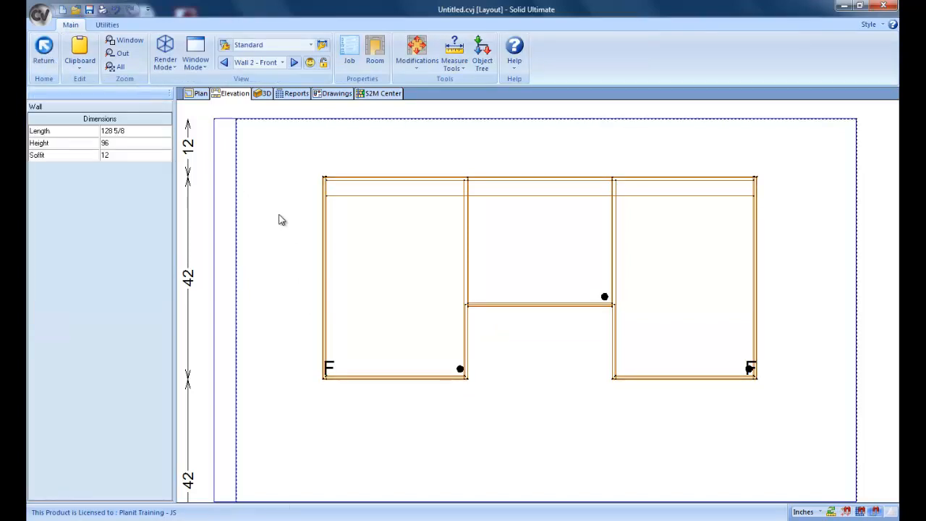
click(196, 201)
scroll(196, 201, down, 1)
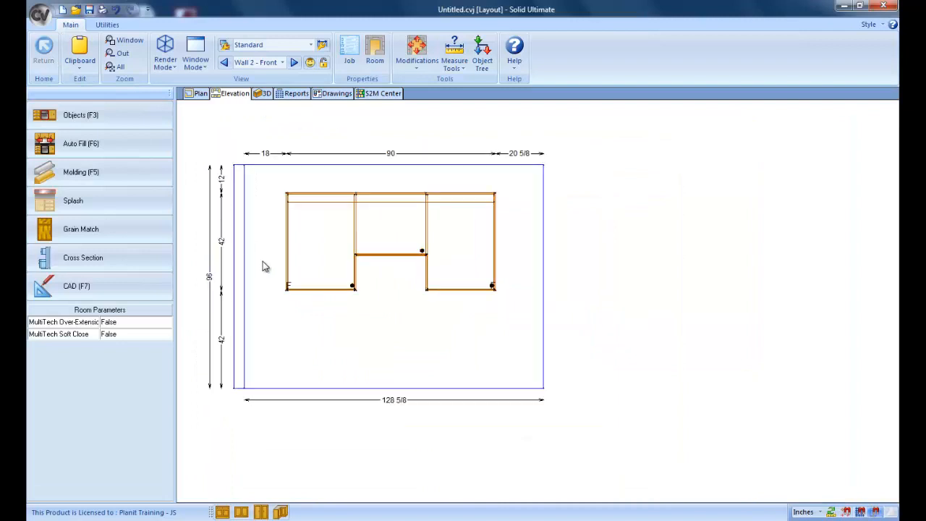
scroll(314, 309, down, 1)
scroll(318, 309, up, 1)
middle_drag(364, 310, 468, 320)
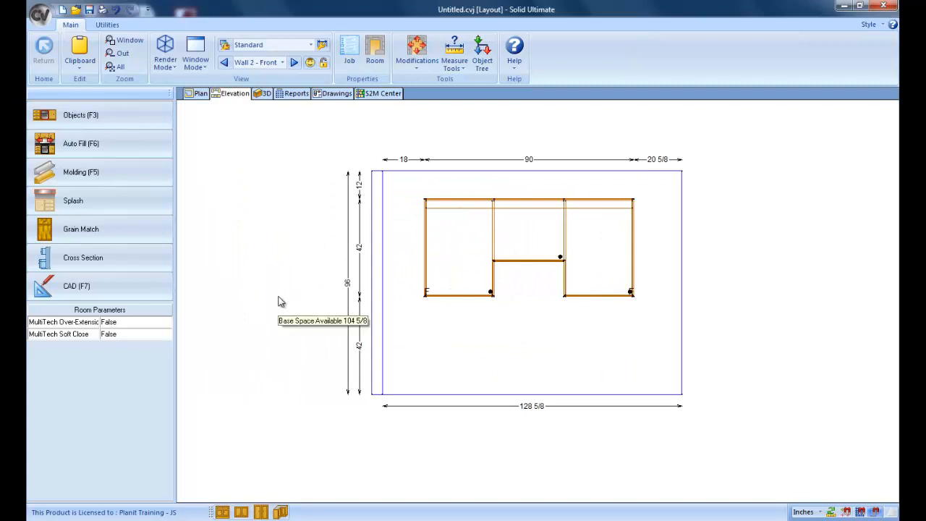